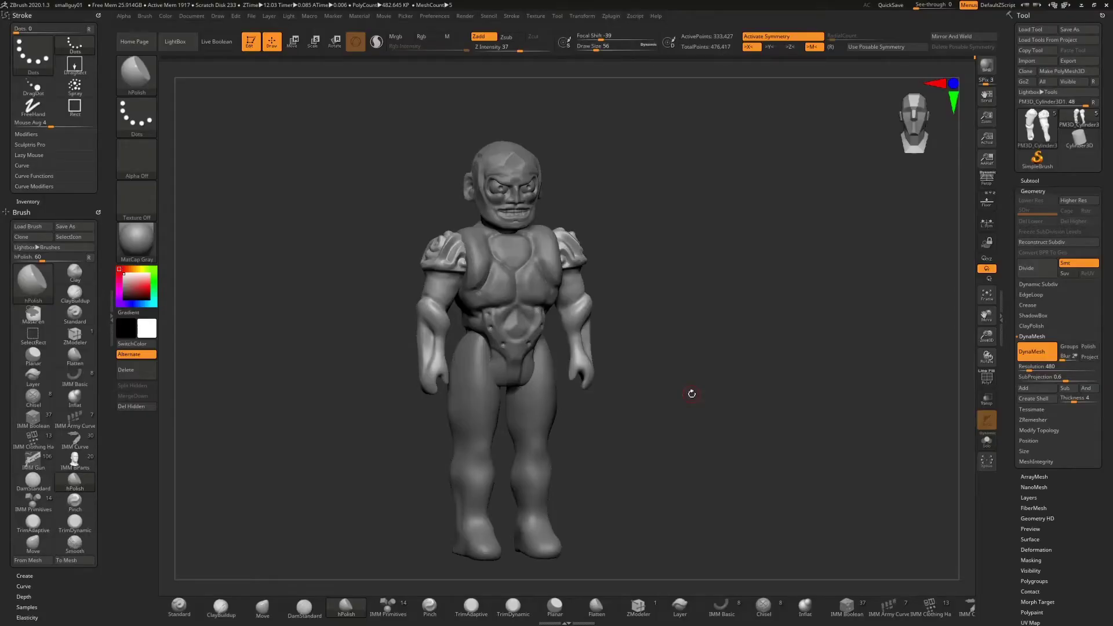
- Build up a round knee pad and a strap around each knee with the ClayBuildup brush, using symmetry
{"action": "left_click_drag", "start_coordinate": [692, 394], "coordinate": [676, 338]}
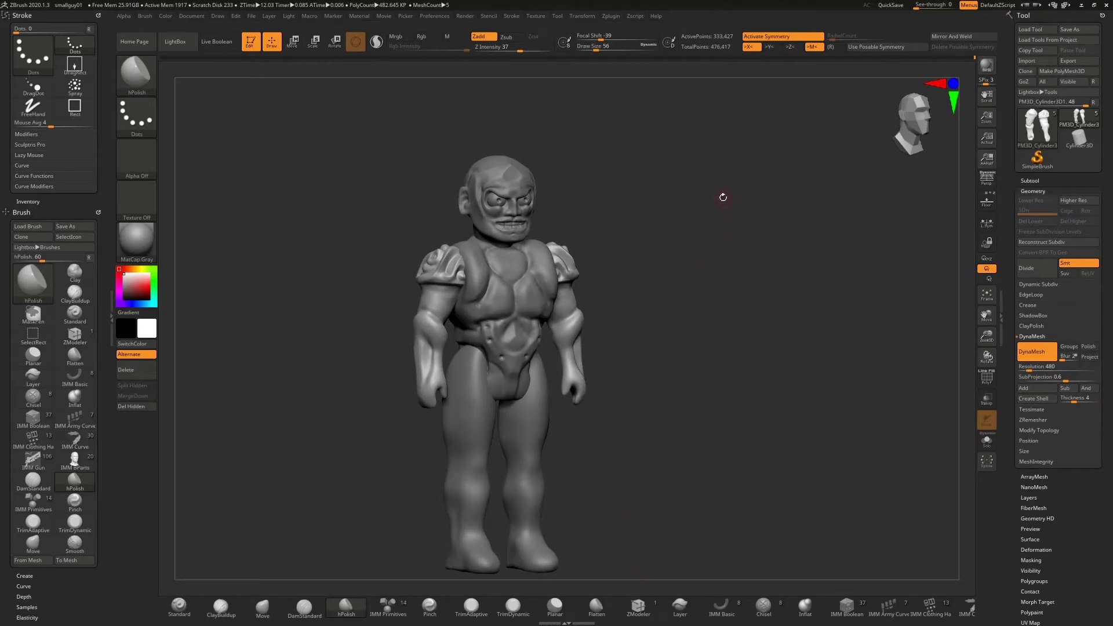
{"action": "left_click_drag", "start_coordinate": [708, 209], "coordinate": [724, 210]}
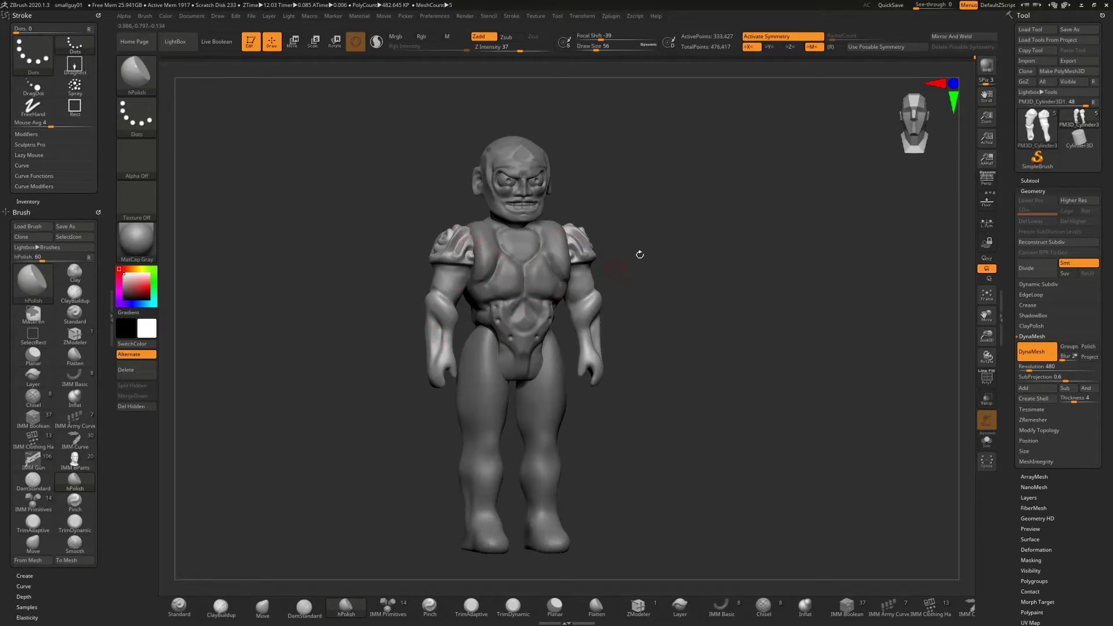
{"action": "left_click_drag", "start_coordinate": [678, 246], "coordinate": [607, 237]}
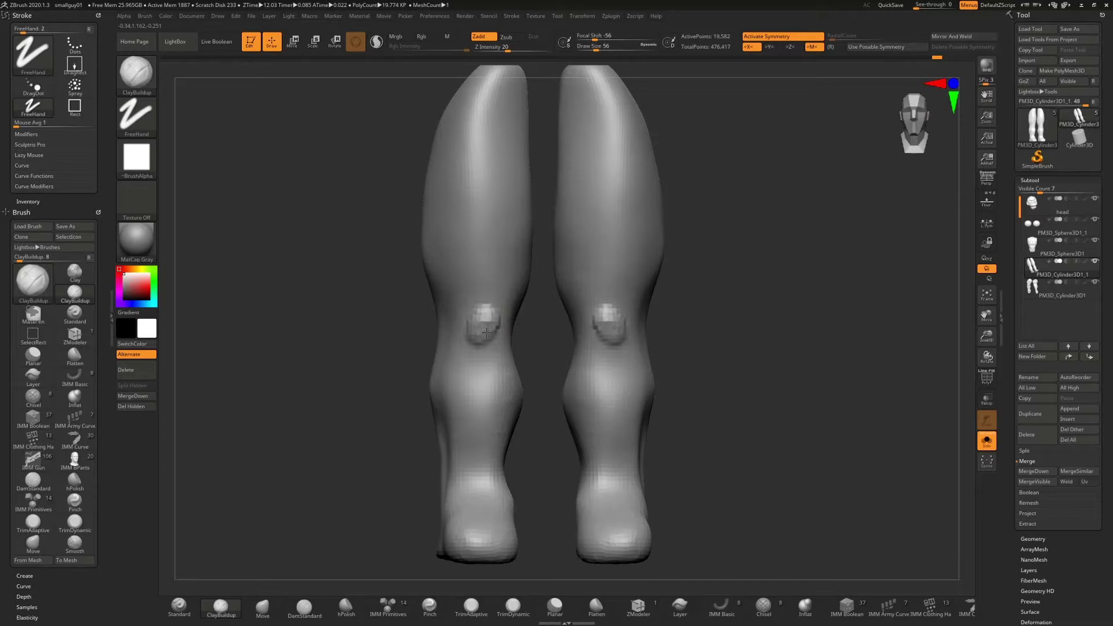
{"action": "mouse_move", "coordinate": [485, 320]}
{"action": "left_mouse_down"}
{"action": "mouse_move", "coordinate": [496, 326]}
{"action": "mouse_move", "coordinate": [480, 318]}
{"action": "mouse_move", "coordinate": [485, 329]}
{"action": "left_mouse_up"}
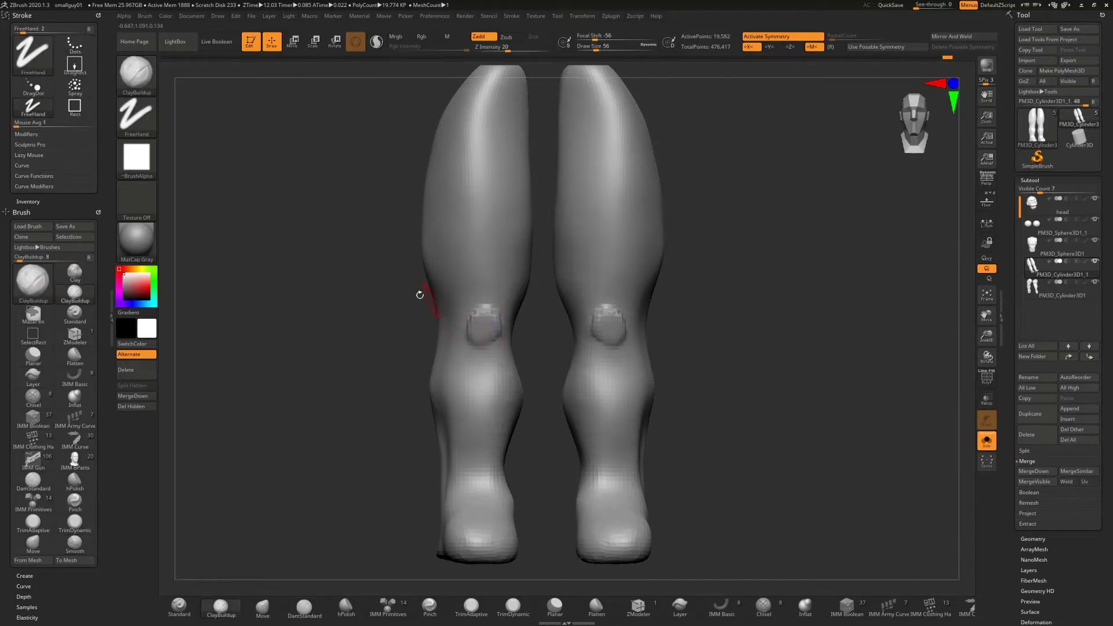
{"action": "mouse_move", "coordinate": [395, 310]}
{"action": "left_mouse_down"}
{"action": "mouse_move", "coordinate": [446, 340]}
{"action": "mouse_move", "coordinate": [400, 336]}
{"action": "mouse_move", "coordinate": [438, 348]}
{"action": "left_mouse_up"}
{"action": "left_click_drag", "start_coordinate": [599, 311], "coordinate": [627, 312]}
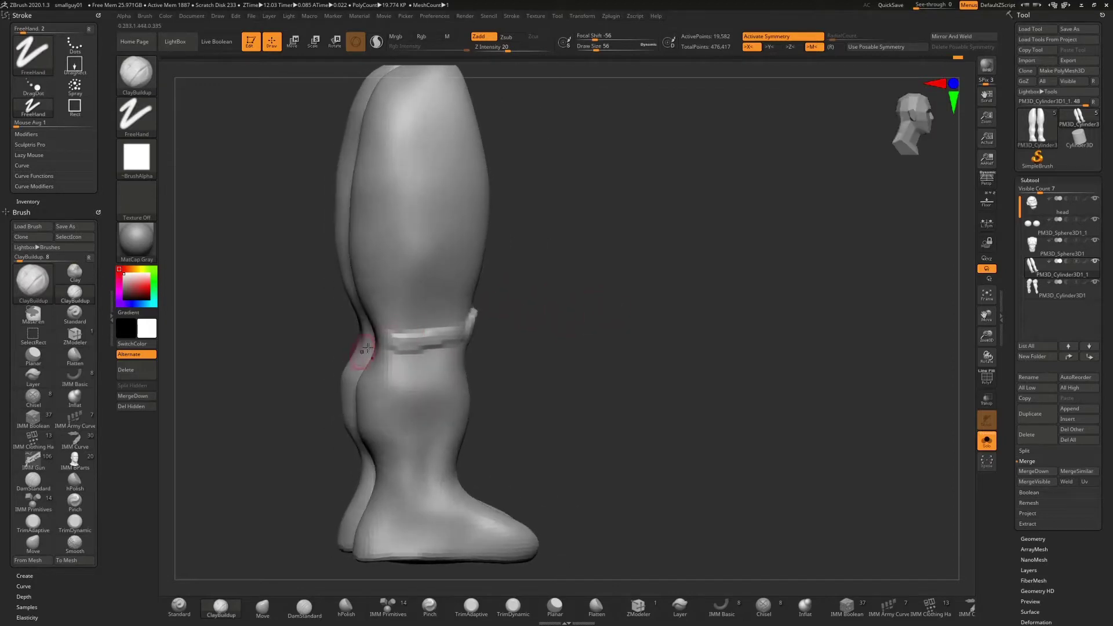
{"action": "mouse_move", "coordinate": [519, 328]}
{"action": "left_mouse_down"}
{"action": "mouse_move", "coordinate": [569, 332]}
{"action": "mouse_move", "coordinate": [410, 360]}
{"action": "mouse_move", "coordinate": [452, 366]}
{"action": "mouse_move", "coordinate": [460, 348]}
{"action": "left_mouse_up"}
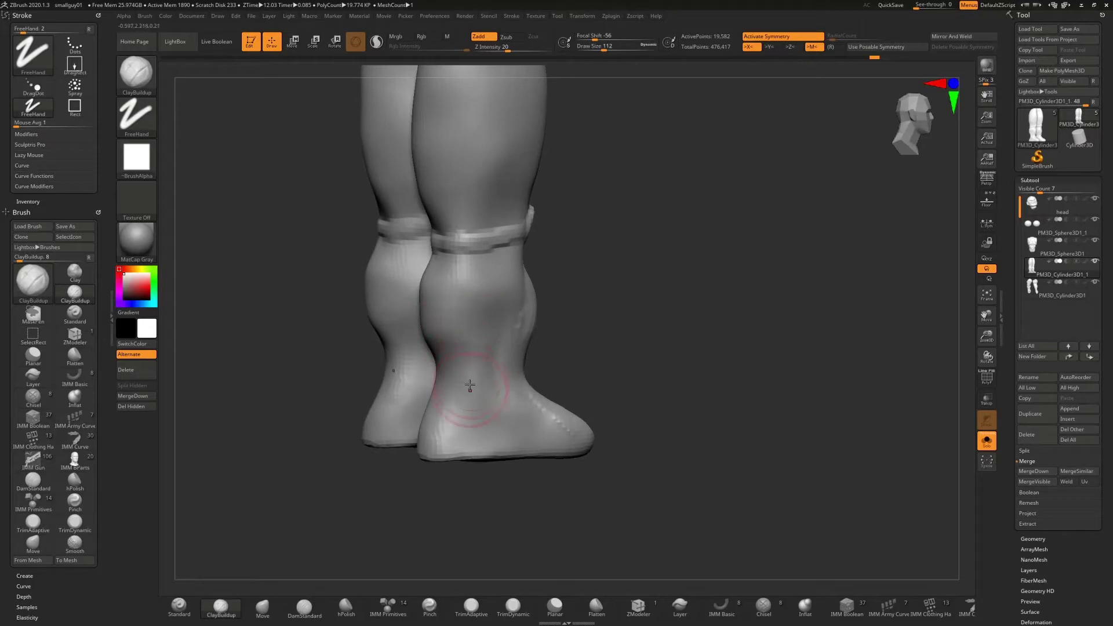
- Add raised ridges on the lower legs and long muscle ridges along the thighs with ClayBuildup at draw size 112
{"action": "mouse_move", "coordinate": [471, 385]}
{"action": "left_mouse_down"}
{"action": "mouse_move", "coordinate": [475, 304]}
{"action": "mouse_move", "coordinate": [499, 298]}
{"action": "mouse_move", "coordinate": [482, 336]}
{"action": "mouse_move", "coordinate": [499, 273]}
{"action": "mouse_move", "coordinate": [489, 299]}
{"action": "mouse_move", "coordinate": [510, 403]}
{"action": "left_mouse_up"}
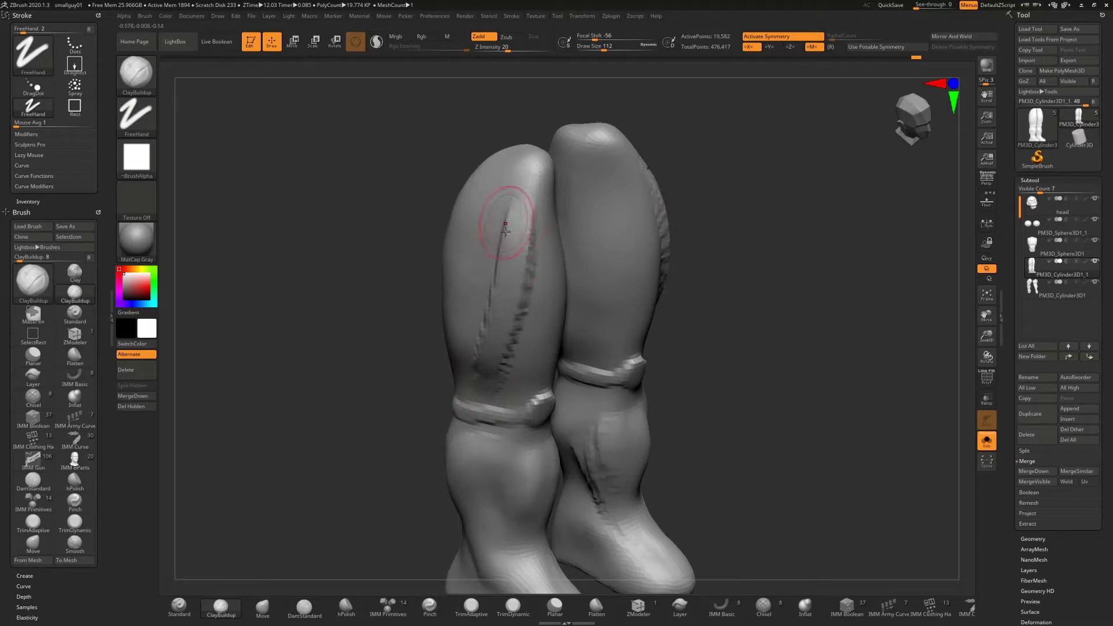
{"action": "left_click_drag", "start_coordinate": [496, 218], "coordinate": [518, 197]}
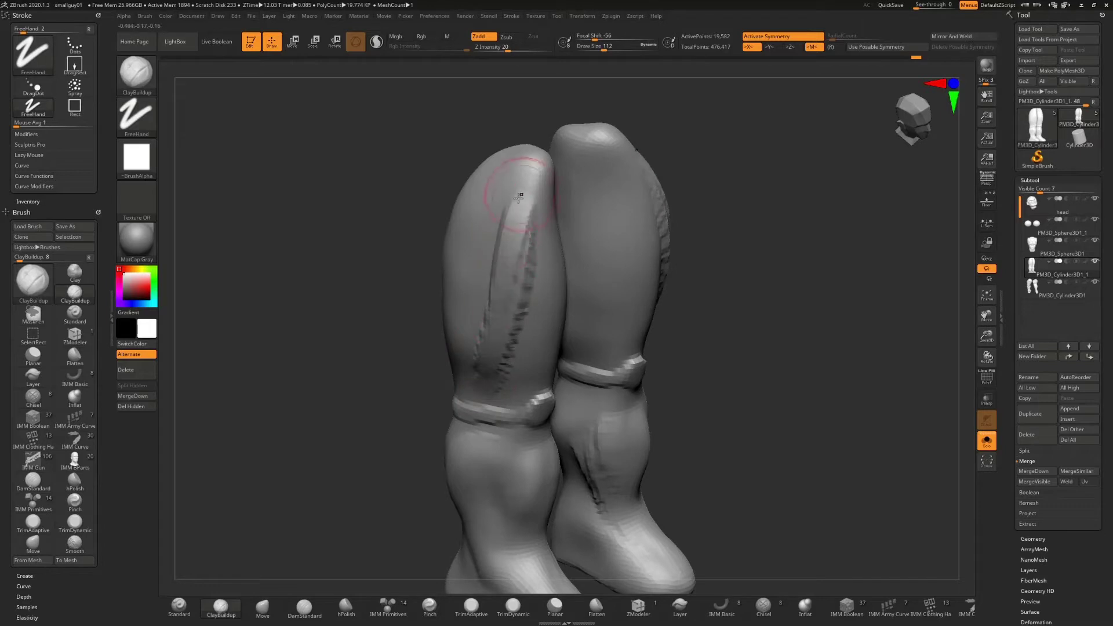
{"action": "left_click_drag", "start_coordinate": [738, 166], "coordinate": [558, 297]}
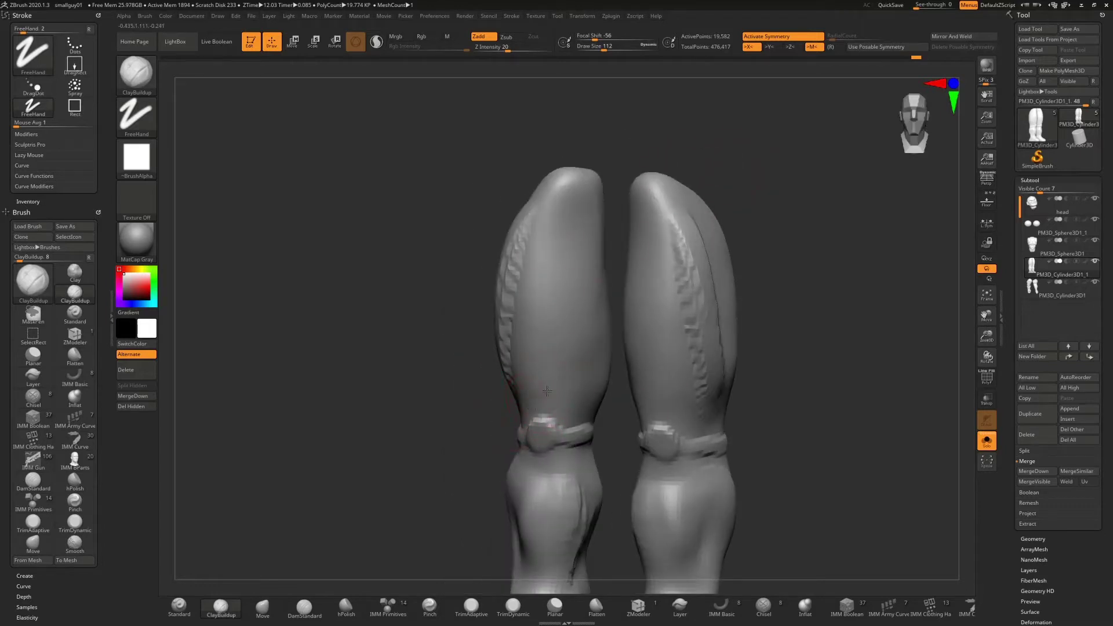
{"action": "left_click_drag", "start_coordinate": [546, 391], "coordinate": [577, 174]}
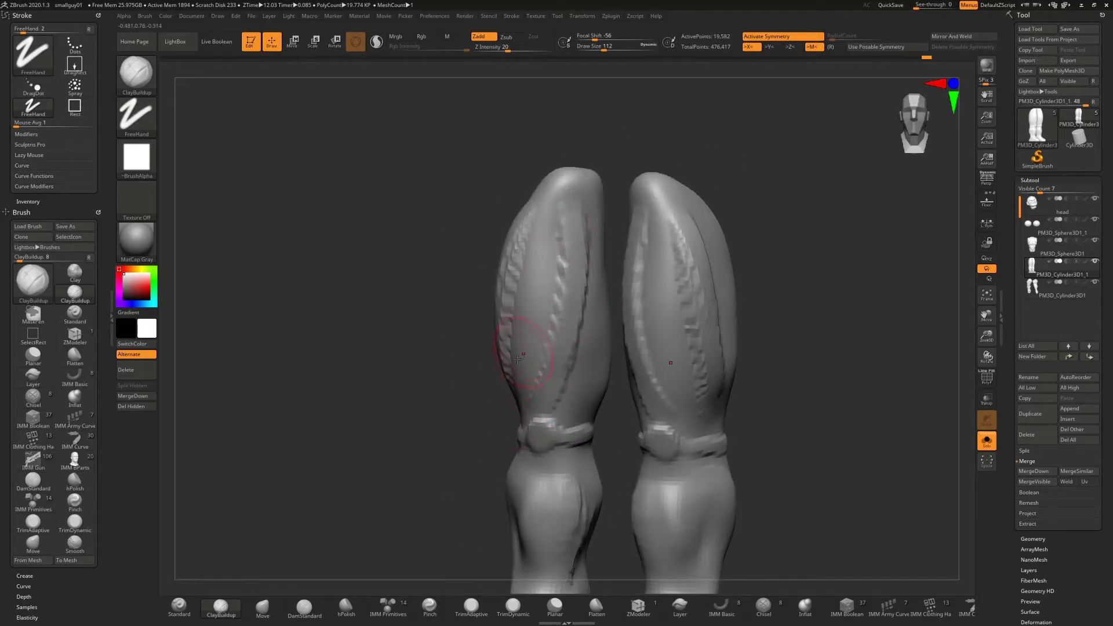
{"action": "left_click_drag", "start_coordinate": [517, 359], "coordinate": [559, 239]}
- Outline an elongated oval on the outer side of the thighs and carve a hollow inside it
{"action": "left_click_drag", "start_coordinate": [359, 359], "coordinate": [586, 342]}
{"action": "mouse_move", "coordinate": [434, 418]}
{"action": "left_mouse_down"}
{"action": "mouse_move", "coordinate": [440, 291]}
{"action": "mouse_move", "coordinate": [489, 248]}
{"action": "left_mouse_up"}
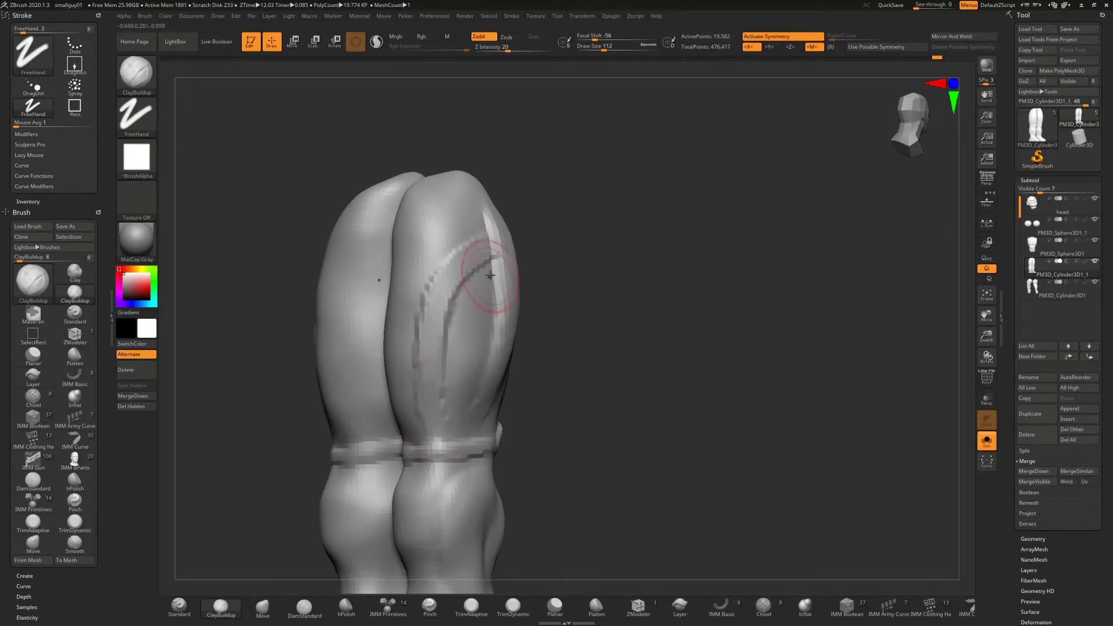
{"action": "left_click_drag", "start_coordinate": [455, 377], "coordinate": [471, 279], "text": "alt"}
{"action": "mouse_move", "coordinate": [472, 400]}
{"action": "left_mouse_down", "text": "alt"}
{"action": "mouse_move", "coordinate": [477, 295]}
{"action": "mouse_move", "coordinate": [459, 360]}
{"action": "mouse_move", "coordinate": [465, 256]}
{"action": "mouse_move", "coordinate": [449, 348]}
{"action": "left_mouse_up", "text": "alt"}
{"action": "left_click_drag", "start_coordinate": [609, 348], "coordinate": [684, 342]}
- Build a raised rim on each outer calf, carve a deep hollow inside it and smooth the result
{"action": "left_click_drag", "start_coordinate": [609, 405], "coordinate": [609, 232], "text": "alt"}
{"action": "left_click_drag", "start_coordinate": [391, 345], "coordinate": [435, 341]}
{"action": "mouse_move", "coordinate": [609, 345]}
{"action": "left_mouse_down"}
{"action": "mouse_move", "coordinate": [489, 348]}
{"action": "mouse_move", "coordinate": [518, 400]}
{"action": "left_mouse_up"}
{"action": "mouse_move", "coordinate": [501, 321]}
{"action": "left_mouse_down"}
{"action": "mouse_move", "coordinate": [490, 351]}
{"action": "mouse_move", "coordinate": [517, 400]}
{"action": "left_mouse_up"}
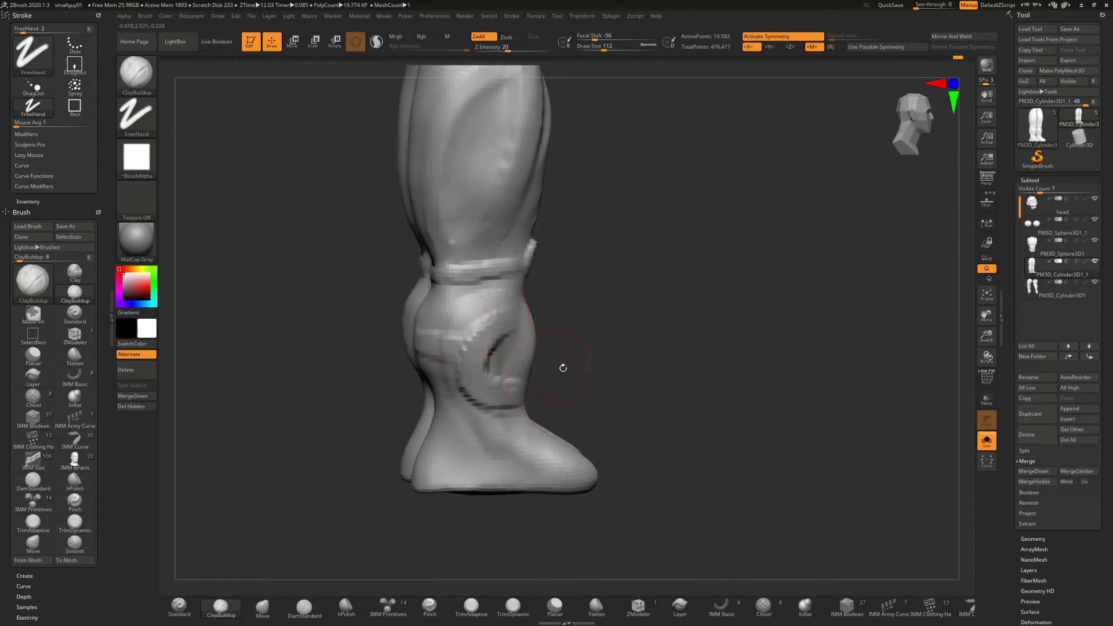
{"action": "left_click_drag", "start_coordinate": [562, 367], "coordinate": [632, 365]}
{"action": "mouse_move", "coordinate": [513, 362]}
{"action": "left_mouse_down", "text": "alt"}
{"action": "mouse_move", "coordinate": [530, 365]}
{"action": "mouse_move", "coordinate": [515, 386]}
{"action": "left_mouse_up", "text": "alt"}
{"action": "left_click_drag", "start_coordinate": [724, 359], "coordinate": [655, 360]}
{"action": "left_click_drag", "start_coordinate": [513, 348], "coordinate": [529, 400], "text": "shift"}
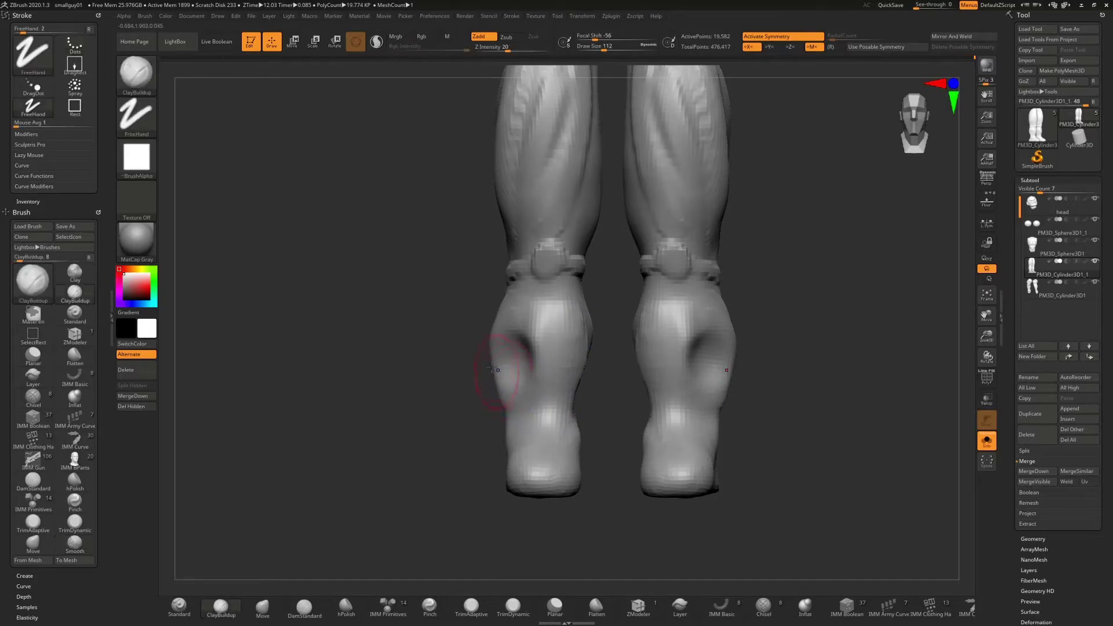
- Remesh the legs with DynaMesh at resolution 312 and build up a band around each ankle
{"action": "left_click_drag", "start_coordinate": [441, 327], "coordinate": [372, 455], "text": "alt"}
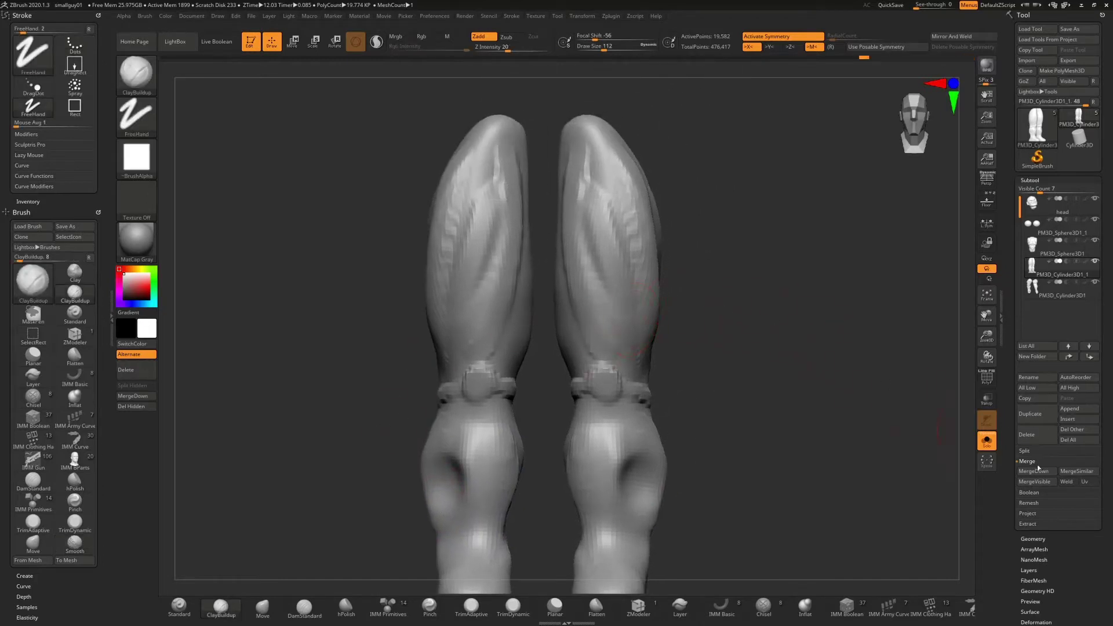
{"action": "left_click", "coordinate": [1034, 537]}
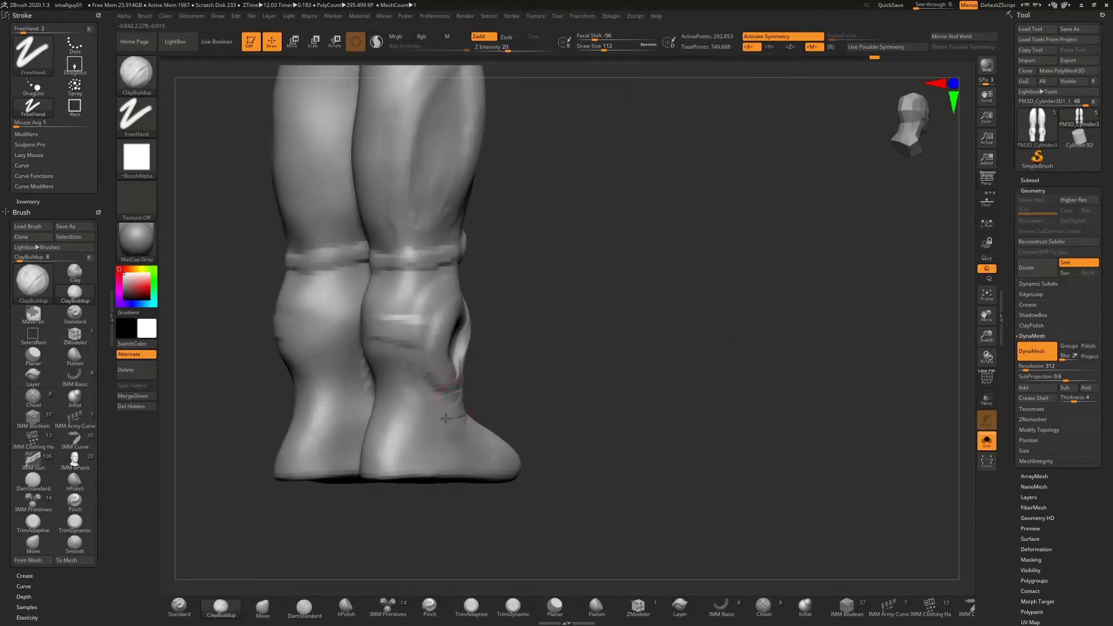
{"action": "mouse_move", "coordinate": [457, 403]}
{"action": "left_mouse_down"}
{"action": "mouse_move", "coordinate": [394, 403]}
{"action": "mouse_move", "coordinate": [414, 400]}
{"action": "left_mouse_up"}
{"action": "left_click_drag", "start_coordinate": [544, 388], "coordinate": [609, 385]}
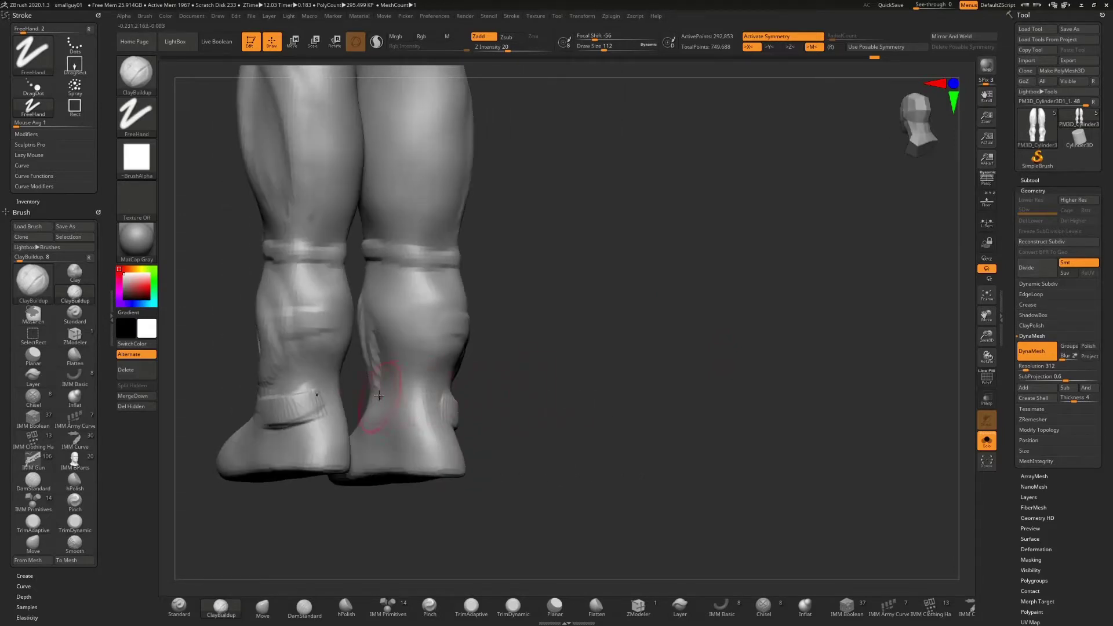
{"action": "left_click_drag", "start_coordinate": [387, 397], "coordinate": [420, 397]}
{"action": "key", "text": "shift"}
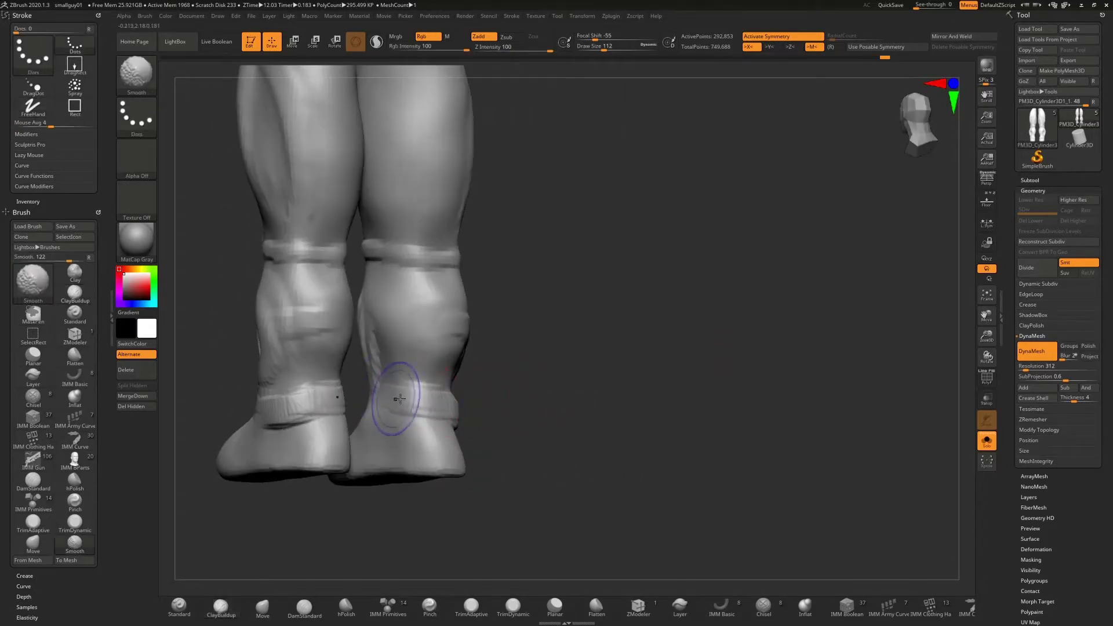
{"action": "left_click_drag", "start_coordinate": [684, 400], "coordinate": [539, 394]}
- Sculpt a raised ridge down the front of each shin curving toward the ankle, and smooth the inner calves
{"action": "mouse_move", "coordinate": [473, 301]}
{"action": "left_mouse_down"}
{"action": "mouse_move", "coordinate": [499, 354]}
{"action": "mouse_move", "coordinate": [495, 322]}
{"action": "mouse_move", "coordinate": [497, 349]}
{"action": "left_mouse_up"}
{"action": "left_click_drag", "start_coordinate": [754, 278], "coordinate": [679, 290]}
{"action": "right_click_drag", "start_coordinate": [679, 290], "coordinate": [571, 301]}
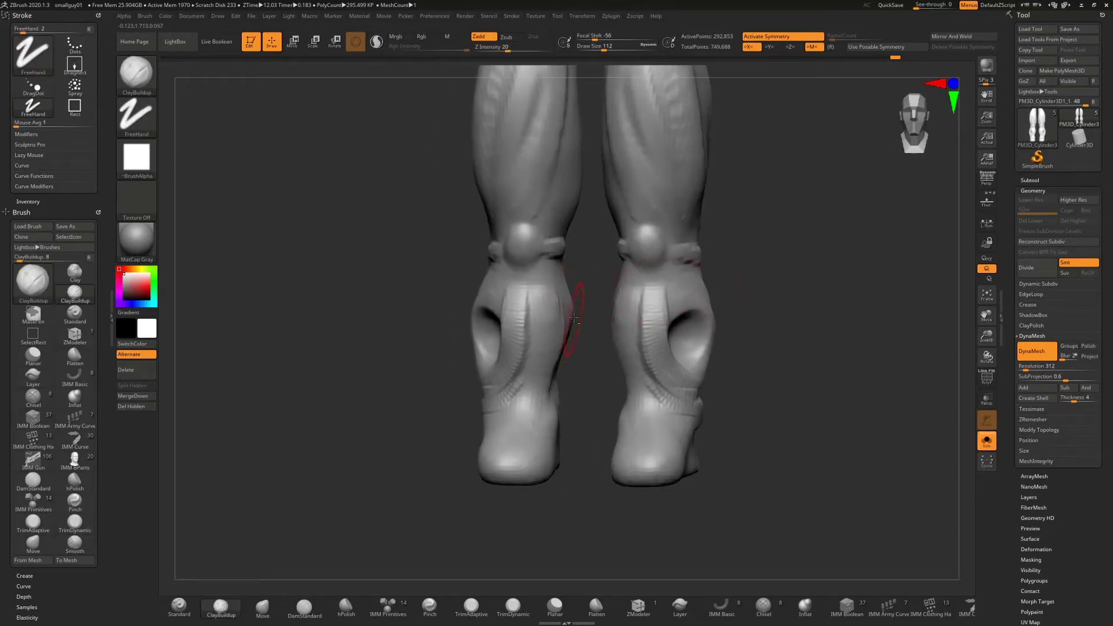
{"action": "left_click_drag", "start_coordinate": [569, 322], "coordinate": [567, 308], "text": "shift"}
{"action": "right_click_drag", "start_coordinate": [571, 313], "coordinate": [623, 316]}
{"action": "left_click_drag", "start_coordinate": [565, 325], "coordinate": [564, 313], "text": "shift"}
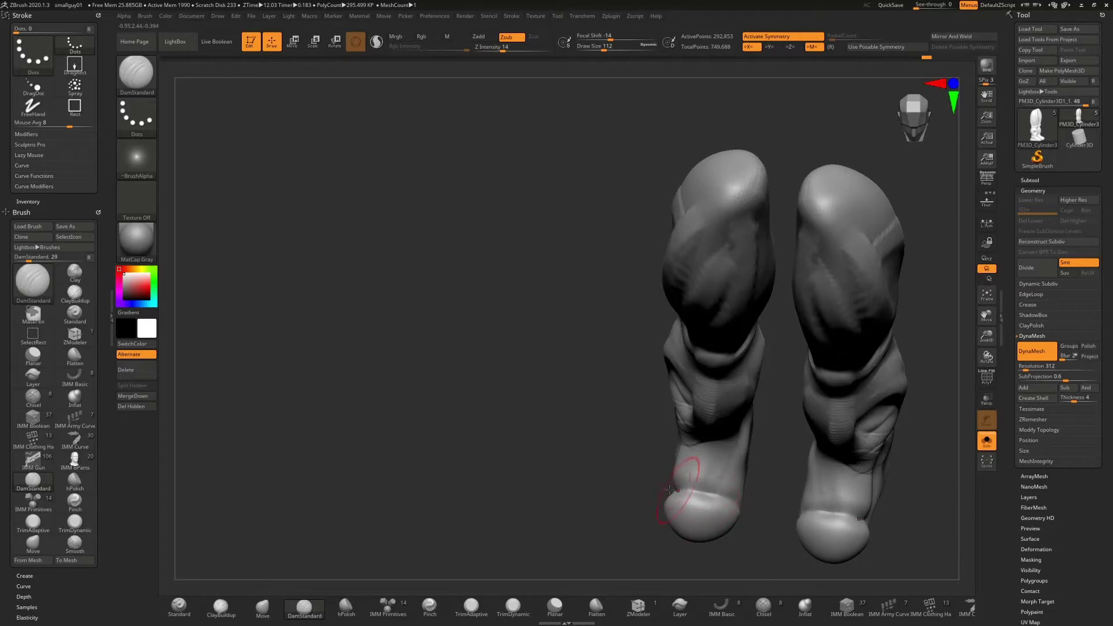
- Shape the feet with the Move brush and flatten the toe caps with hPolish
{"action": "left_click", "coordinate": [263, 607]}
{"action": "right_click_drag", "start_coordinate": [514, 412], "coordinate": [540, 440]}
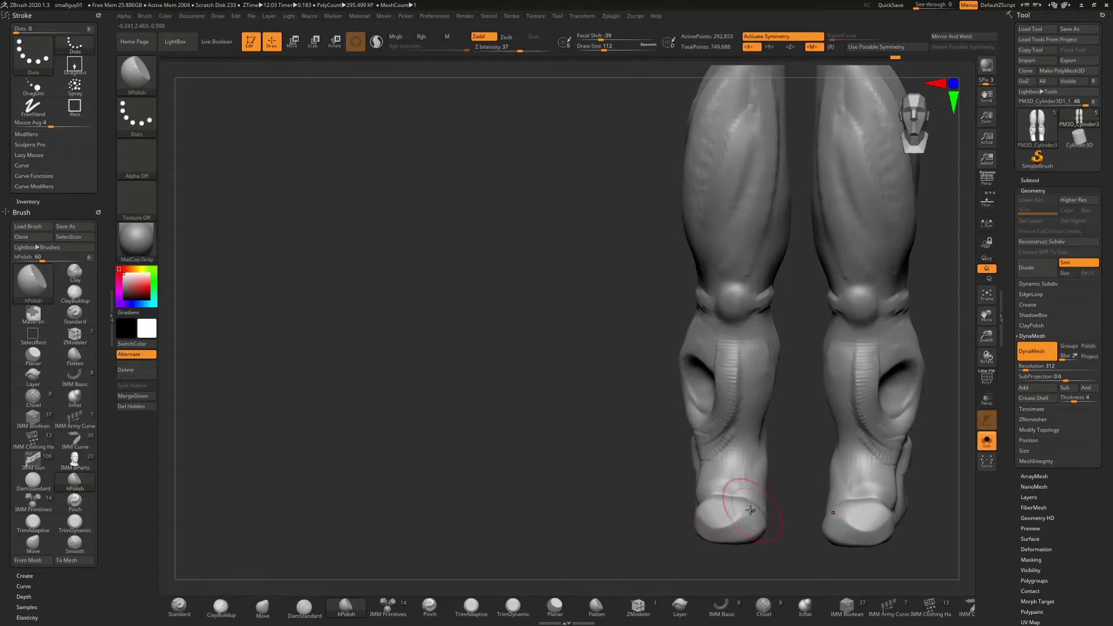
{"action": "right_click_drag", "start_coordinate": [734, 510], "coordinate": [685, 474]}
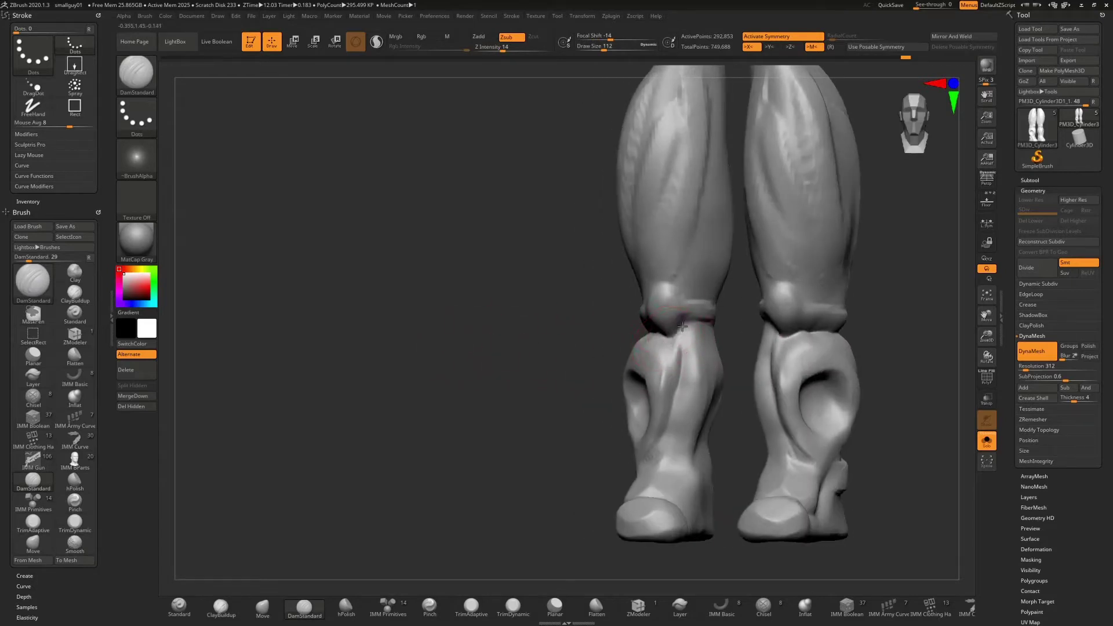
- Carve sharp creases around the knee straps and between the thigh muscle ridges with the DamStandard brush
{"action": "mouse_move", "coordinate": [728, 328]}
{"action": "left_mouse_down"}
{"action": "mouse_move", "coordinate": [655, 329]}
{"action": "mouse_move", "coordinate": [728, 329]}
{"action": "mouse_move", "coordinate": [704, 334]}
{"action": "left_mouse_up"}
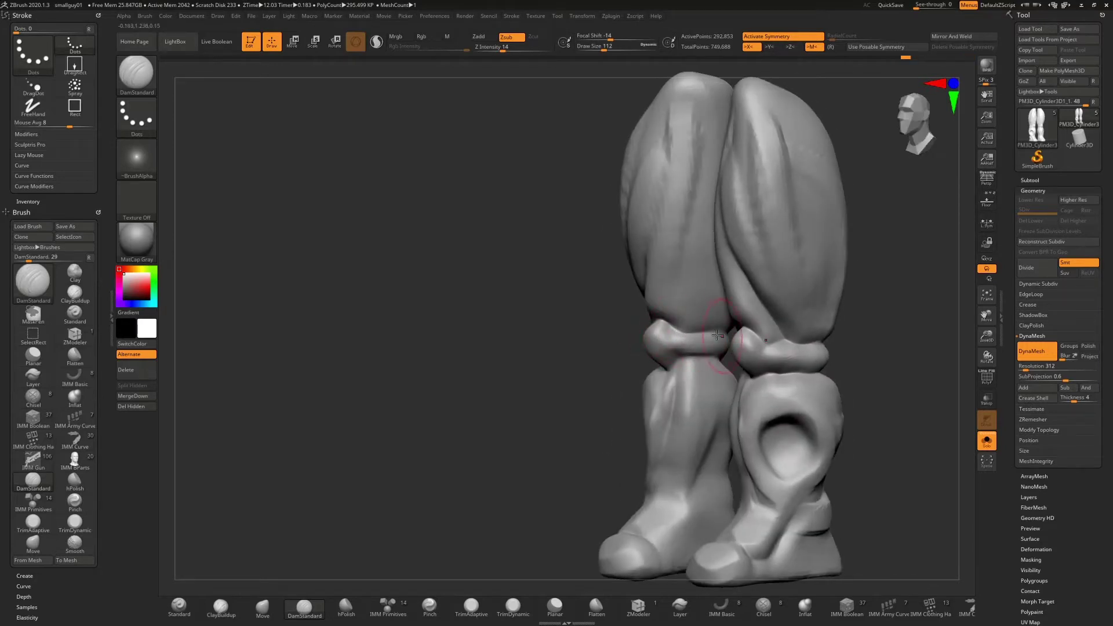
{"action": "left_click_drag", "start_coordinate": [875, 276], "coordinate": [858, 336]}
{"action": "left_click_drag", "start_coordinate": [825, 301], "coordinate": [696, 307]}
{"action": "left_click_drag", "start_coordinate": [418, 314], "coordinate": [458, 320]}
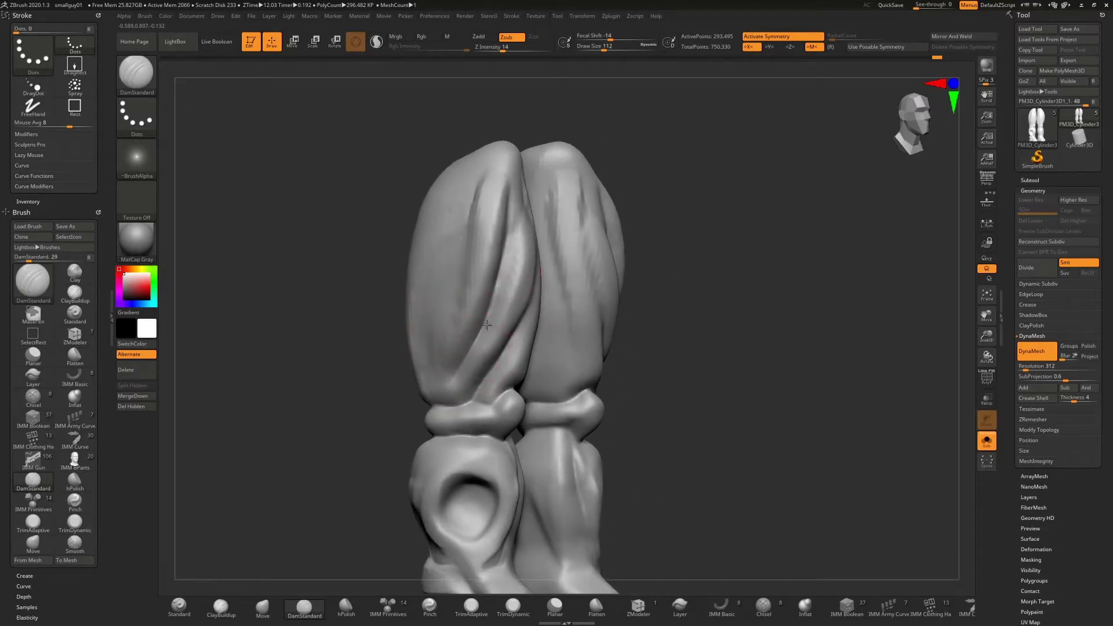
{"action": "left_click_drag", "start_coordinate": [506, 252], "coordinate": [461, 371]}
{"action": "left_click_drag", "start_coordinate": [361, 325], "coordinate": [412, 328]}
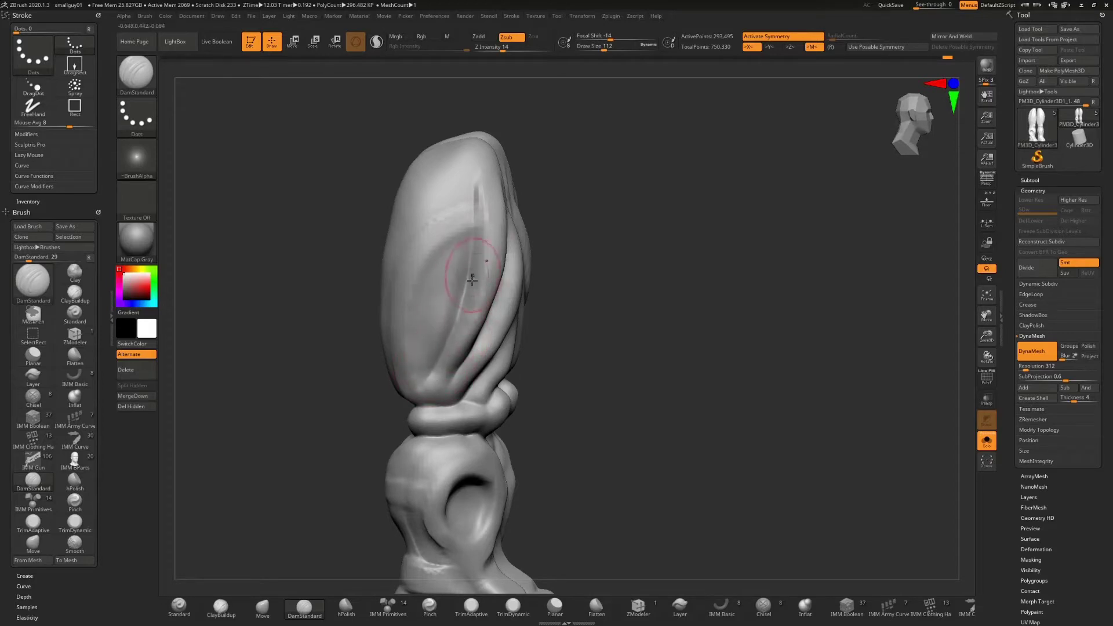
- Deepen the lower-leg creases and define the folds across the backs of the calves with DamStandard
{"action": "mouse_move", "coordinate": [561, 305]}
{"action": "left_mouse_down"}
{"action": "mouse_move", "coordinate": [667, 336]}
{"action": "mouse_move", "coordinate": [724, 371]}
{"action": "mouse_move", "coordinate": [597, 406]}
{"action": "mouse_move", "coordinate": [689, 419]}
{"action": "mouse_move", "coordinate": [627, 412]}
{"action": "mouse_move", "coordinate": [630, 471]}
{"action": "left_mouse_up"}
{"action": "left_click_drag", "start_coordinate": [623, 428], "coordinate": [623, 479]}
{"action": "left_click_drag", "start_coordinate": [812, 458], "coordinate": [705, 462]}
{"action": "mouse_move", "coordinate": [621, 457]}
{"action": "left_mouse_down"}
{"action": "mouse_move", "coordinate": [687, 462]}
{"action": "mouse_move", "coordinate": [625, 468]}
{"action": "left_mouse_up"}
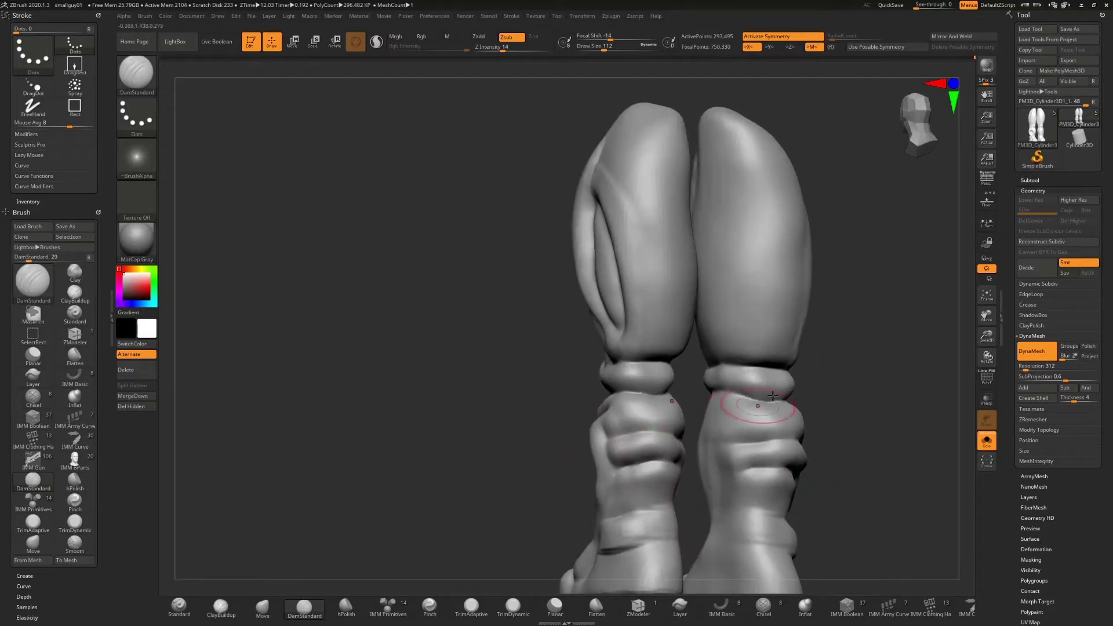
{"action": "right_click_drag", "start_coordinate": [748, 409], "coordinate": [714, 412]}
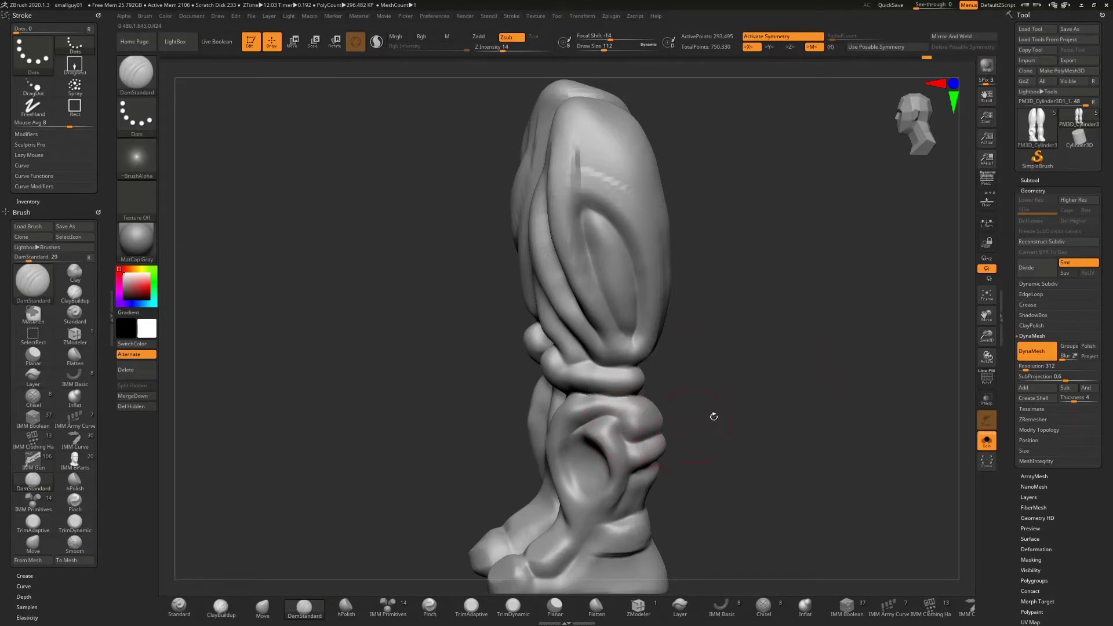
- Try to isolate a single leg with a visibility selection while symmetry is active
{"action": "left_click_drag", "start_coordinate": [713, 416], "coordinate": [736, 202], "text": "shift"}
{"action": "left_click_drag", "start_coordinate": [735, 350], "coordinate": [714, 342]}
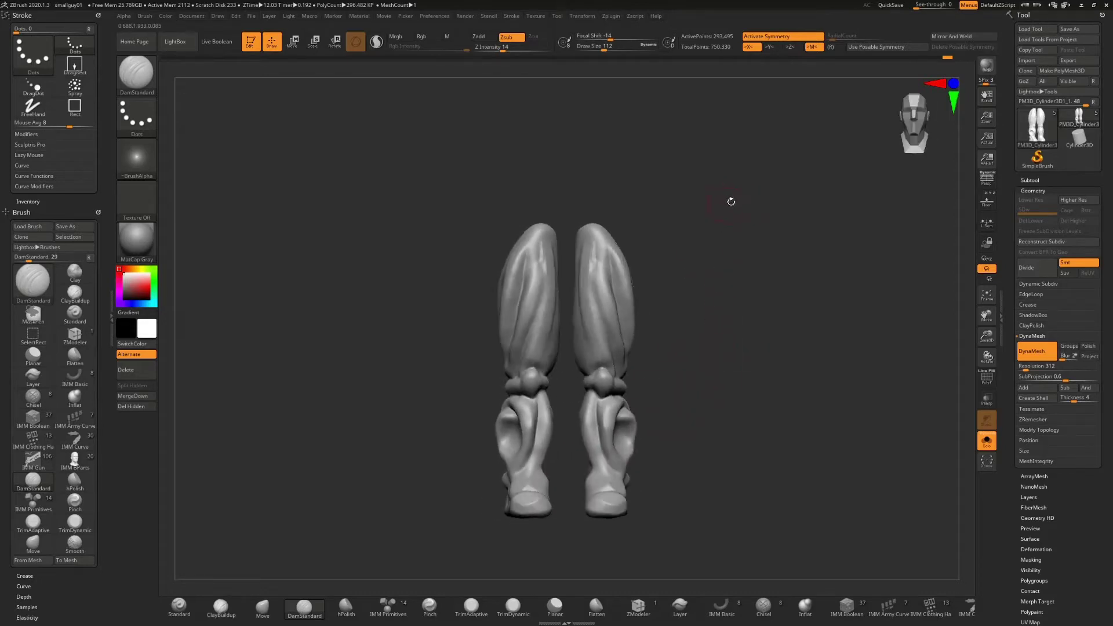
{"action": "mouse_move", "coordinate": [732, 186]}
{"action": "left_mouse_down", "text": "ctrl+shift"}
{"action": "mouse_move", "coordinate": [702, 225]}
{"action": "mouse_move", "coordinate": [581, 543]}
{"action": "mouse_move", "coordinate": [566, 555]}
{"action": "left_mouse_up", "text": "ctrl+shift"}
{"action": "mouse_move", "coordinate": [724, 434]}
{"action": "left_mouse_down"}
{"action": "mouse_move", "coordinate": [692, 353]}
{"action": "mouse_move", "coordinate": [713, 441]}
{"action": "mouse_move", "coordinate": [690, 371]}
{"action": "left_mouse_up"}
{"action": "mouse_move", "coordinate": [756, 95]}
{"action": "left_mouse_down", "text": "ctrl+shift"}
{"action": "mouse_move", "coordinate": [573, 497]}
{"action": "mouse_move", "coordinate": [520, 553]}
{"action": "left_mouse_up", "text": "ctrl+shift"}
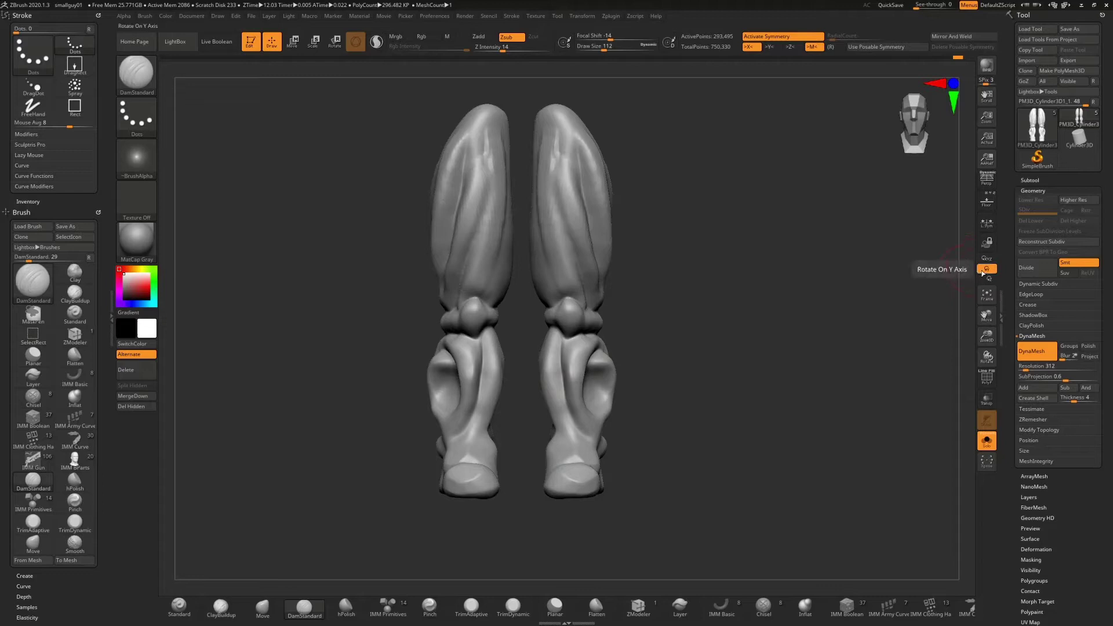
- Turn off symmetry and test isolating a single leg before showing both legs again
{"action": "left_click", "coordinate": [786, 38]}
{"action": "left_click_drag", "start_coordinate": [710, 91], "coordinate": [522, 558], "text": "ctrl+shift"}
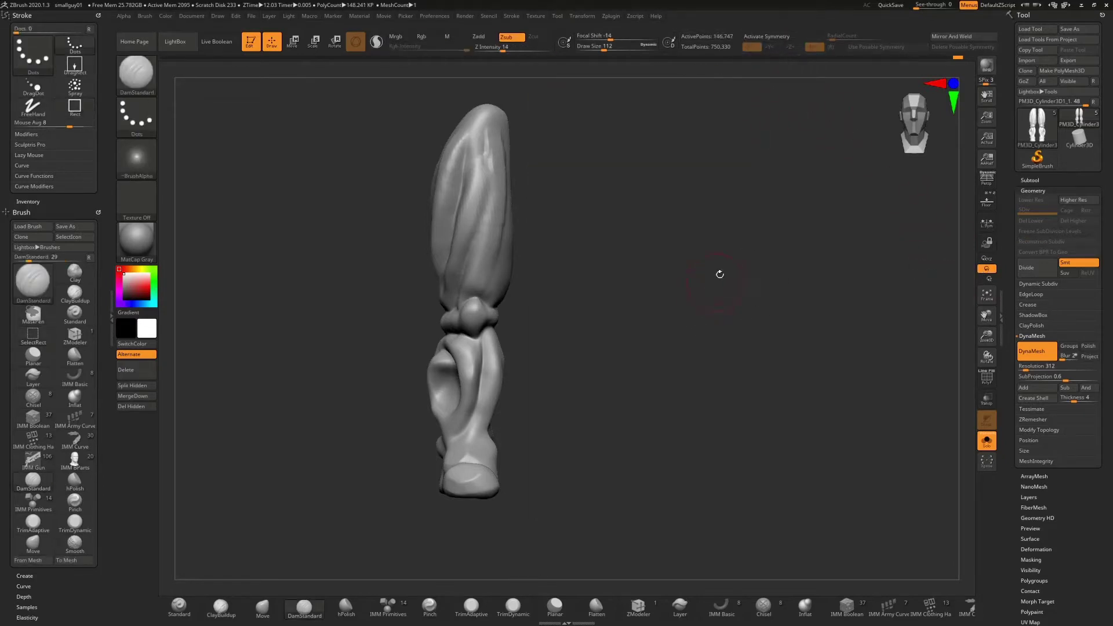
{"action": "left_click_drag", "start_coordinate": [721, 273], "coordinate": [804, 223]}
{"action": "left_click", "coordinate": [818, 230], "text": "ctrl+shift"}
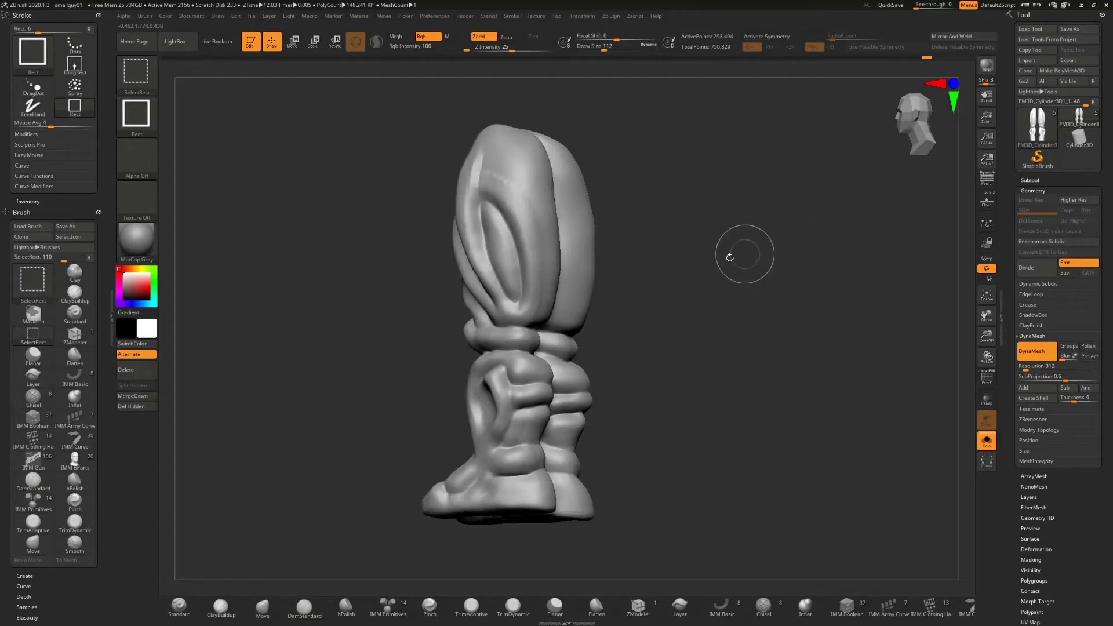
- Isolate the character's left leg and carve creases below the knee strap and along the inner calf with DamStandard
{"action": "left_click_drag", "start_coordinate": [749, 265], "coordinate": [646, 380]}
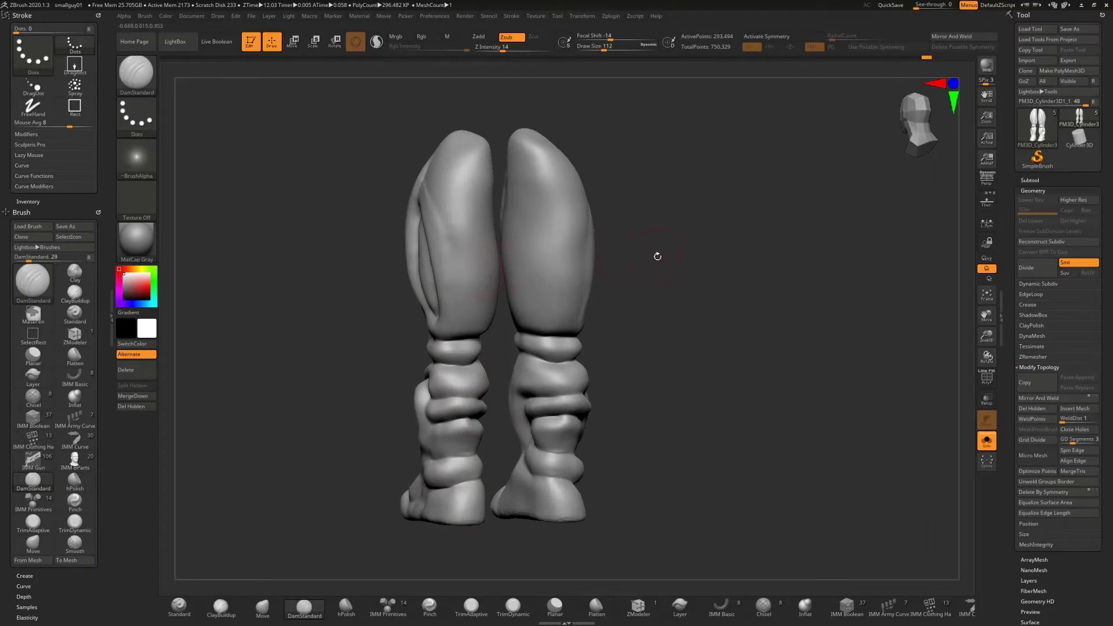
{"action": "left_click_drag", "start_coordinate": [656, 254], "coordinate": [788, 193]}
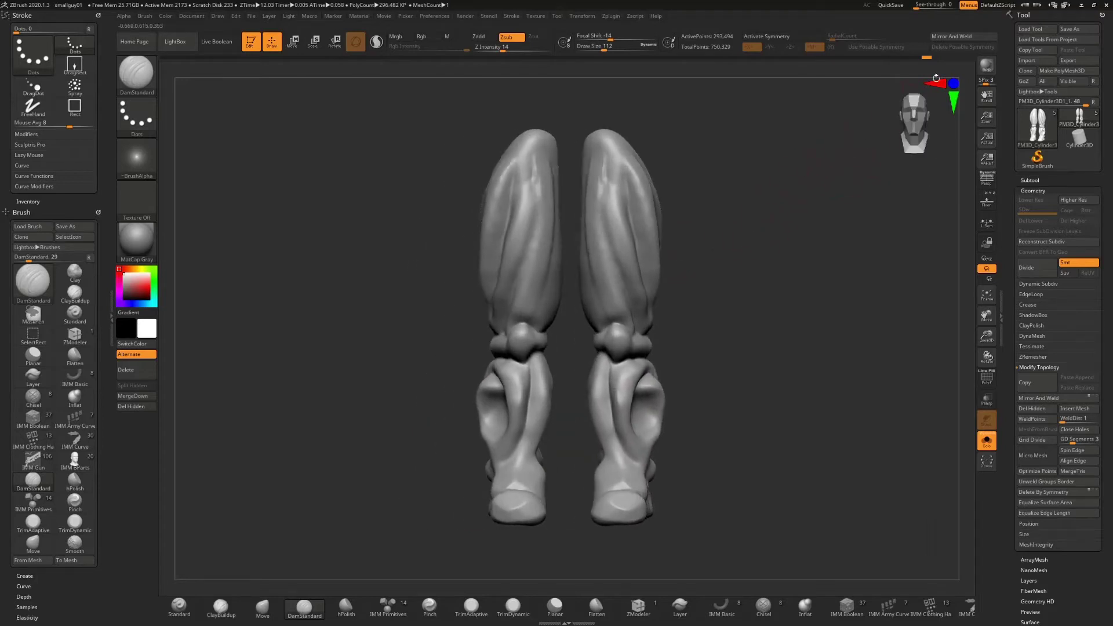
{"action": "key", "text": "ctrl+shift"}
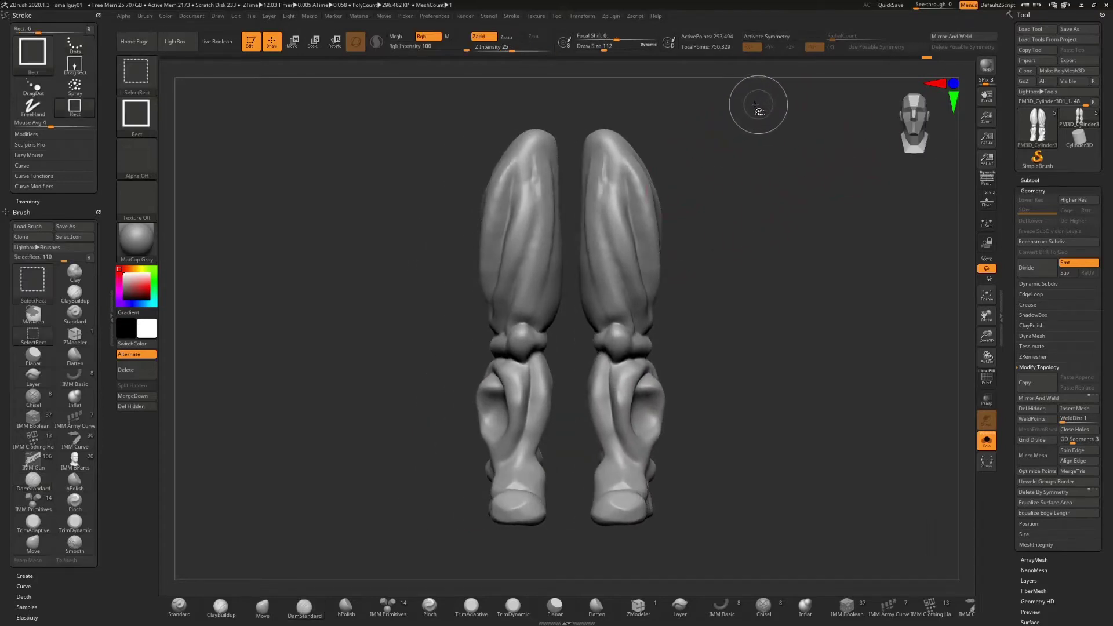
{"action": "mouse_move", "coordinate": [751, 107]}
{"action": "left_mouse_down", "text": "ctrl+shift"}
{"action": "mouse_move", "coordinate": [628, 400]}
{"action": "mouse_move", "coordinate": [577, 557]}
{"action": "left_mouse_up", "text": "ctrl+shift"}
{"action": "left_click_drag", "start_coordinate": [728, 328], "coordinate": [678, 322]}
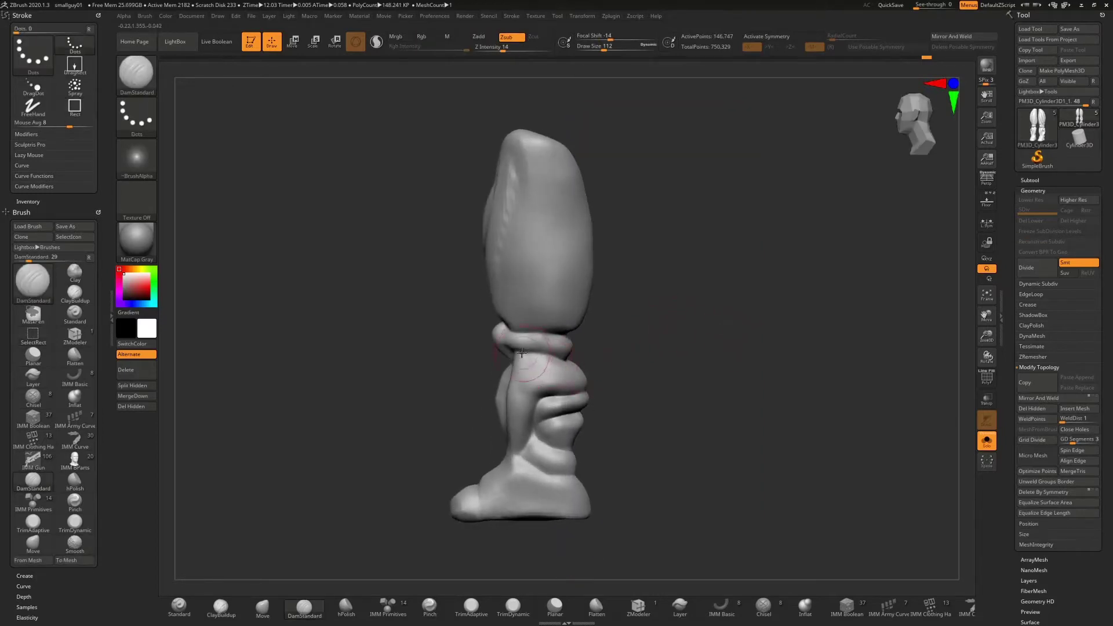
{"action": "left_click_drag", "start_coordinate": [525, 354], "coordinate": [570, 361]}
{"action": "right_click_drag", "start_coordinate": [564, 359], "coordinate": [595, 368]}
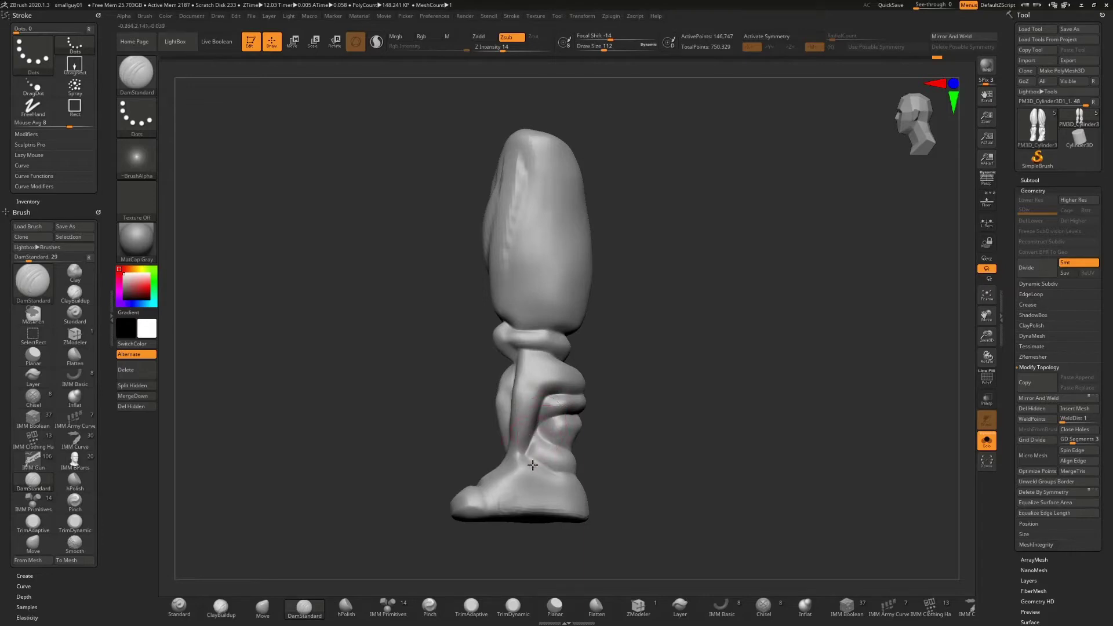
- Carve creases around the inner ankle and down the side of the boot toward the sole with DamStandard
{"action": "left_click_drag", "start_coordinate": [663, 445], "coordinate": [643, 458]}
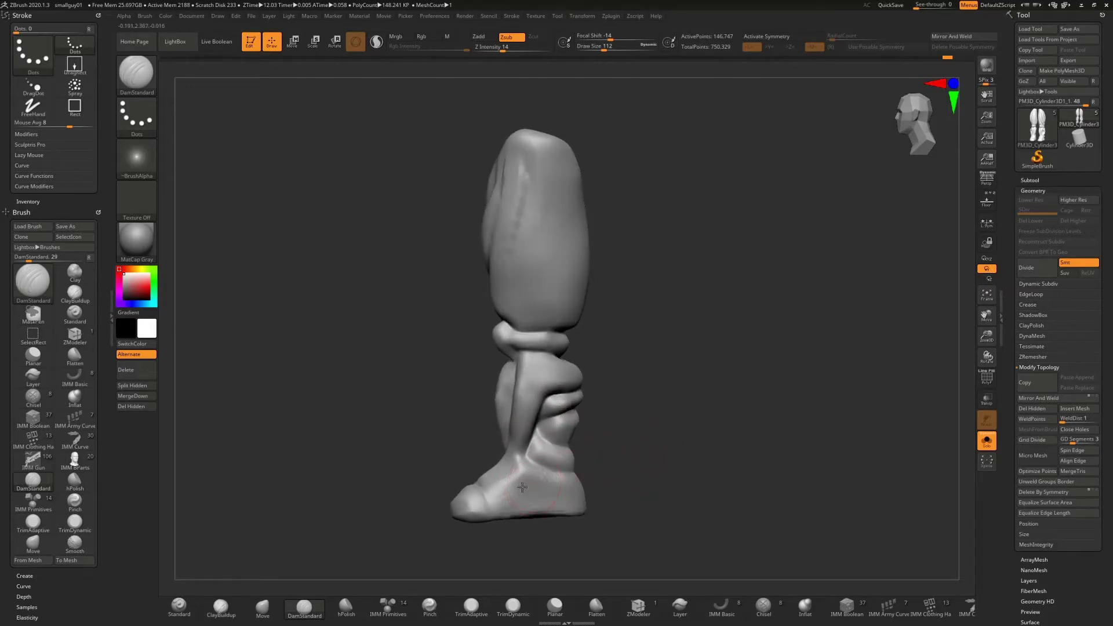
{"action": "left_click_drag", "start_coordinate": [521, 494], "coordinate": [534, 473]}
{"action": "left_click_drag", "start_coordinate": [643, 457], "coordinate": [684, 459]}
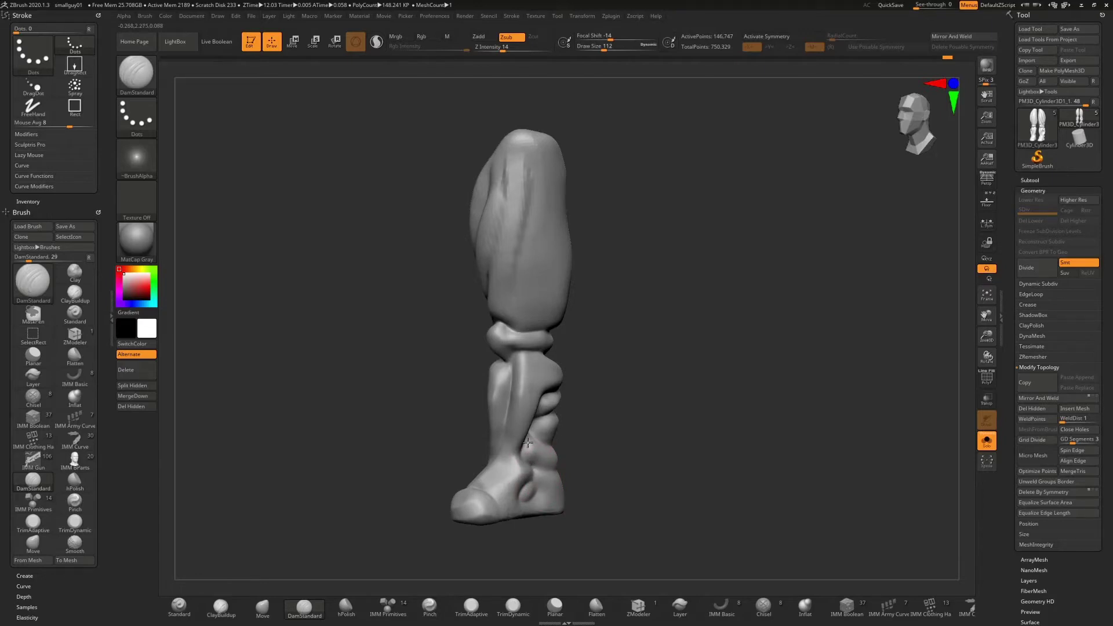
{"action": "right_click_drag", "start_coordinate": [569, 457], "coordinate": [589, 462]}
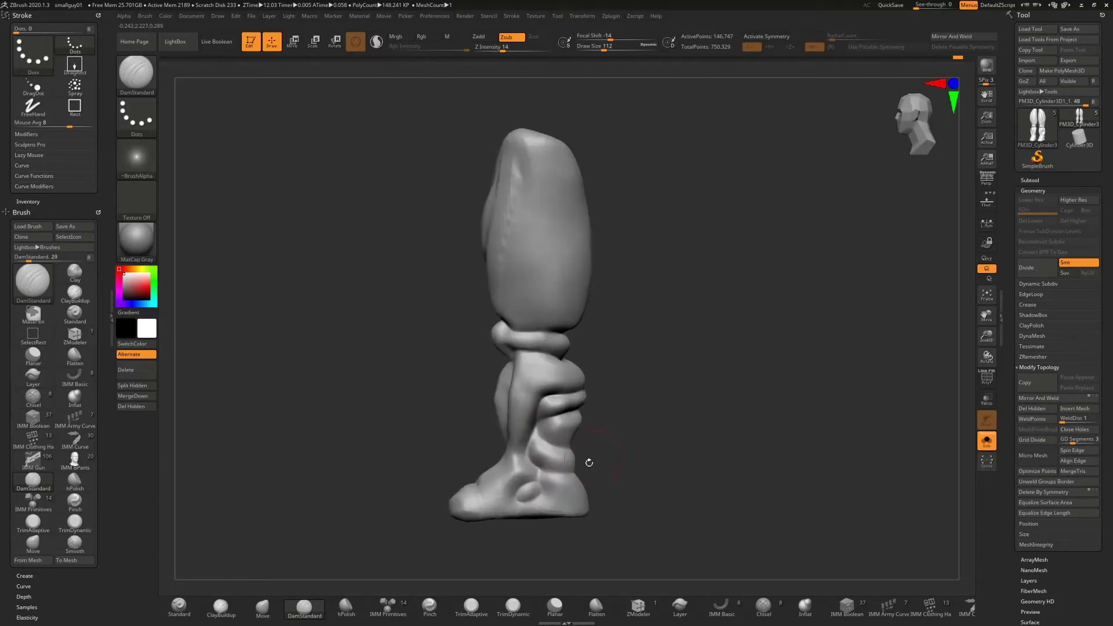
{"action": "left_click_drag", "start_coordinate": [543, 488], "coordinate": [519, 513]}
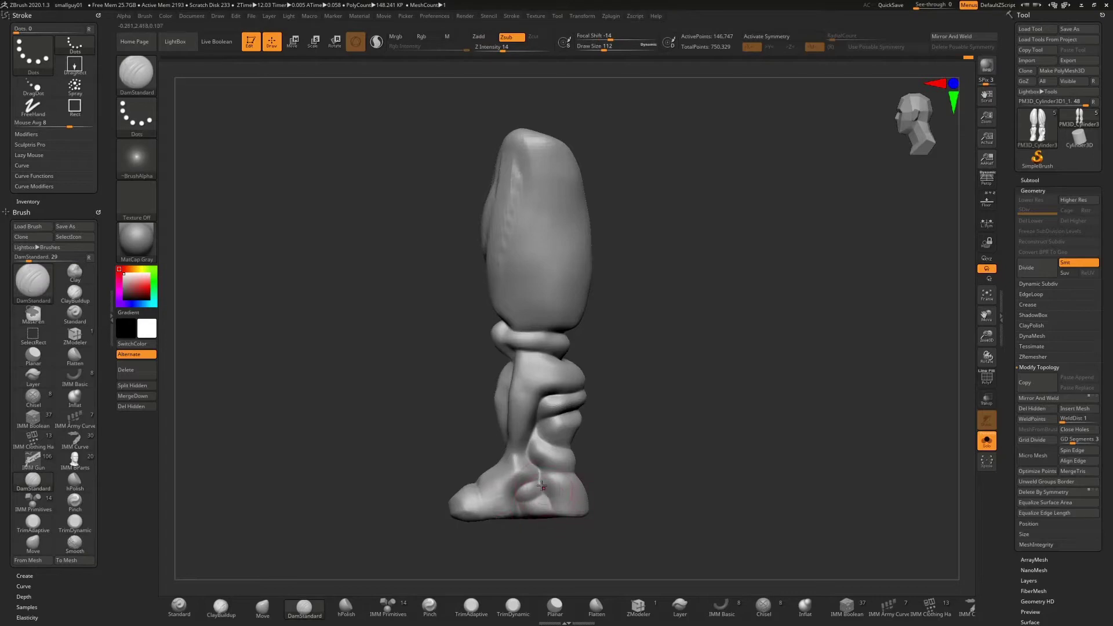
{"action": "mouse_move", "coordinate": [620, 458]}
{"action": "left_mouse_down"}
{"action": "mouse_move", "coordinate": [675, 443]}
{"action": "mouse_move", "coordinate": [720, 450]}
{"action": "mouse_move", "coordinate": [609, 481]}
{"action": "left_mouse_up"}
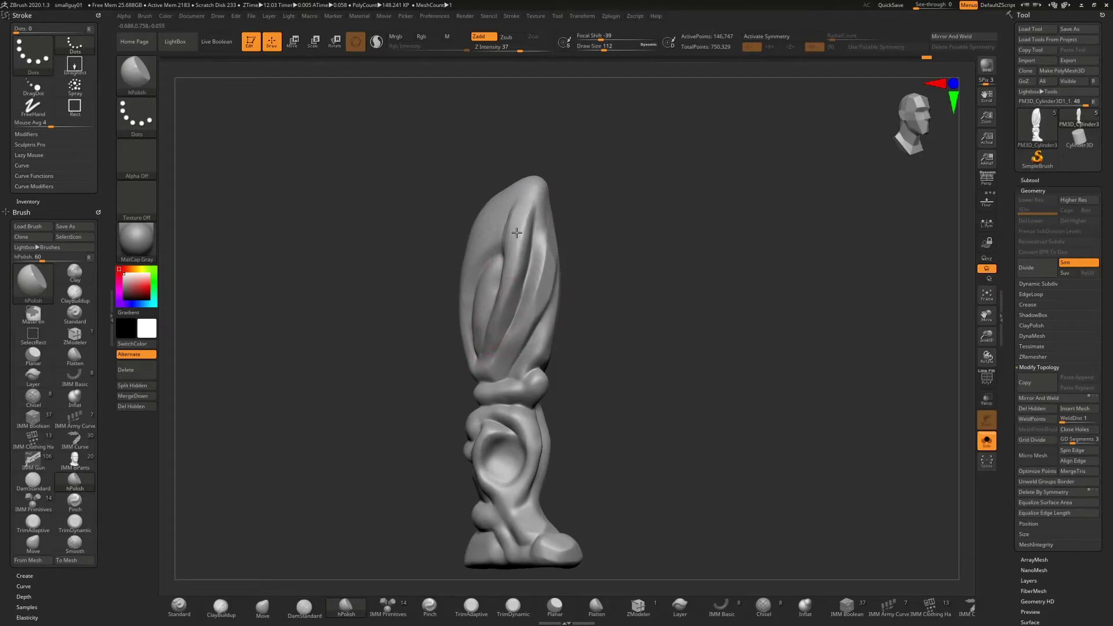
- Flatten and crisp up the planes of the thigh muscles and knee strap on the isolated leg with hPolish
{"action": "left_click_drag", "start_coordinate": [516, 232], "coordinate": [503, 297]}
{"action": "left_click_drag", "start_coordinate": [611, 295], "coordinate": [493, 317]}
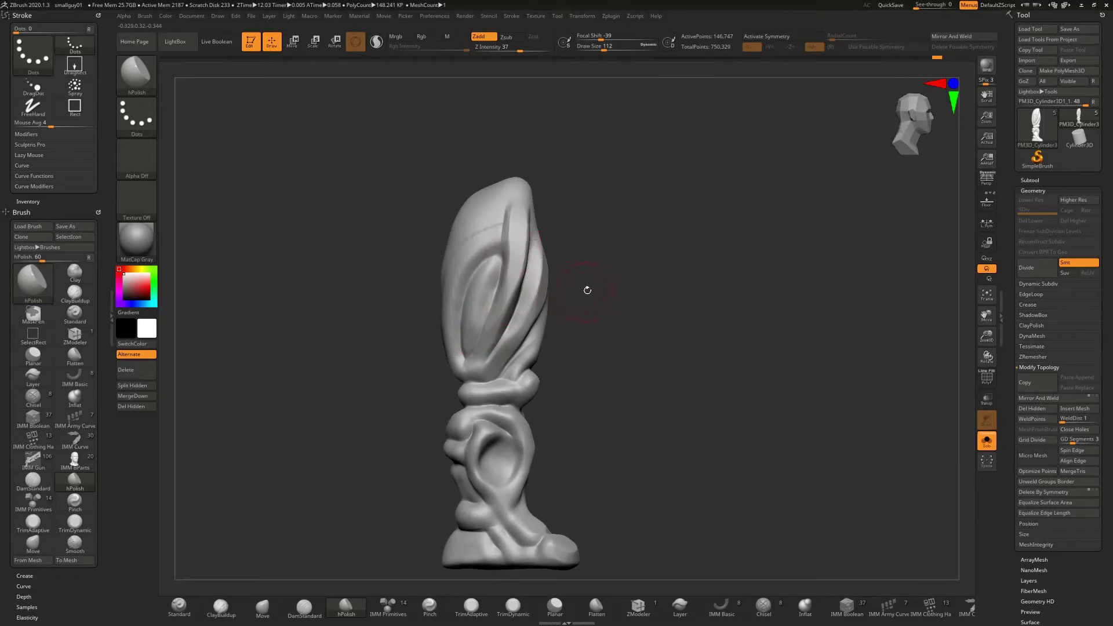
{"action": "left_click_drag", "start_coordinate": [586, 290], "coordinate": [439, 366]}
{"action": "left_click_drag", "start_coordinate": [467, 253], "coordinate": [443, 307]}
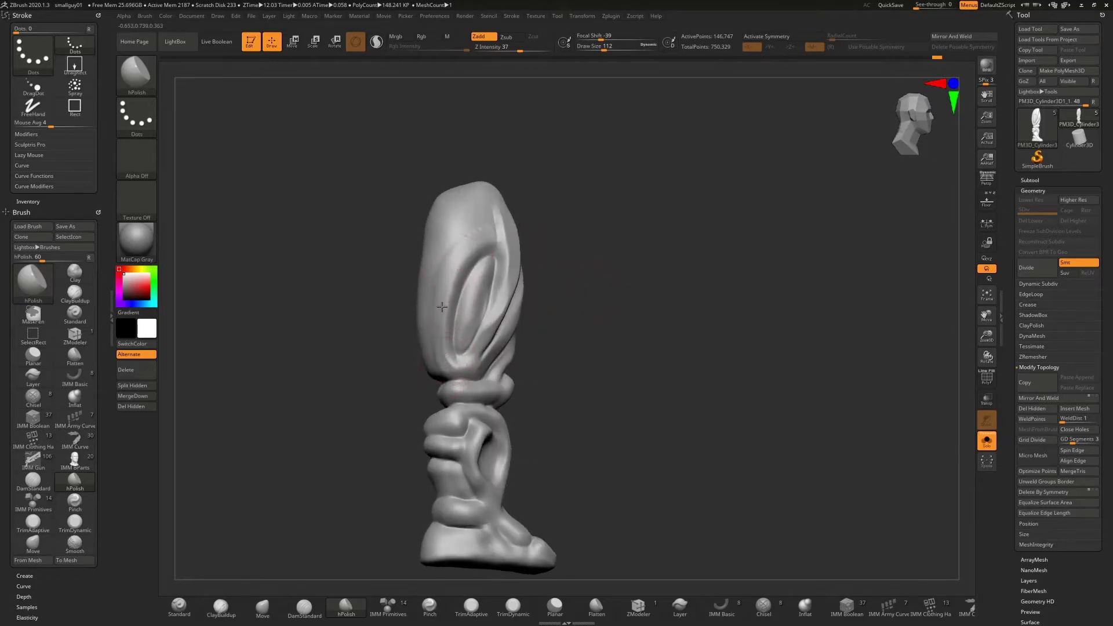
{"action": "mouse_move", "coordinate": [501, 232]}
{"action": "left_mouse_down"}
{"action": "mouse_move", "coordinate": [455, 278]}
{"action": "mouse_move", "coordinate": [470, 252]}
{"action": "left_mouse_up"}
{"action": "left_click_drag", "start_coordinate": [603, 325], "coordinate": [464, 339]}
{"action": "mouse_move", "coordinate": [611, 354]}
{"action": "left_mouse_down"}
{"action": "mouse_move", "coordinate": [616, 380]}
{"action": "mouse_move", "coordinate": [568, 380]}
{"action": "left_mouse_up"}
{"action": "mouse_move", "coordinate": [623, 324]}
{"action": "left_mouse_down", "text": "alt"}
{"action": "mouse_move", "coordinate": [470, 318]}
{"action": "mouse_move", "coordinate": [516, 338]}
{"action": "left_mouse_up", "text": "alt"}
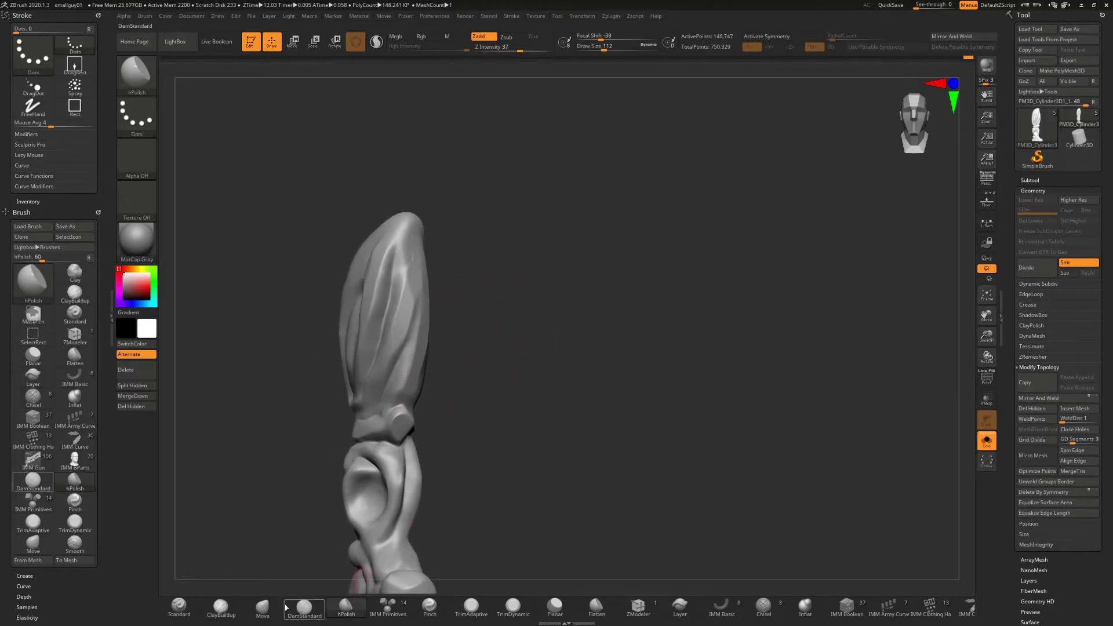
- Sharpen the creases and ridges around the knee strap, thigh muscles and calf hollow with the Pinch brush
{"action": "left_click", "coordinate": [262, 606]}
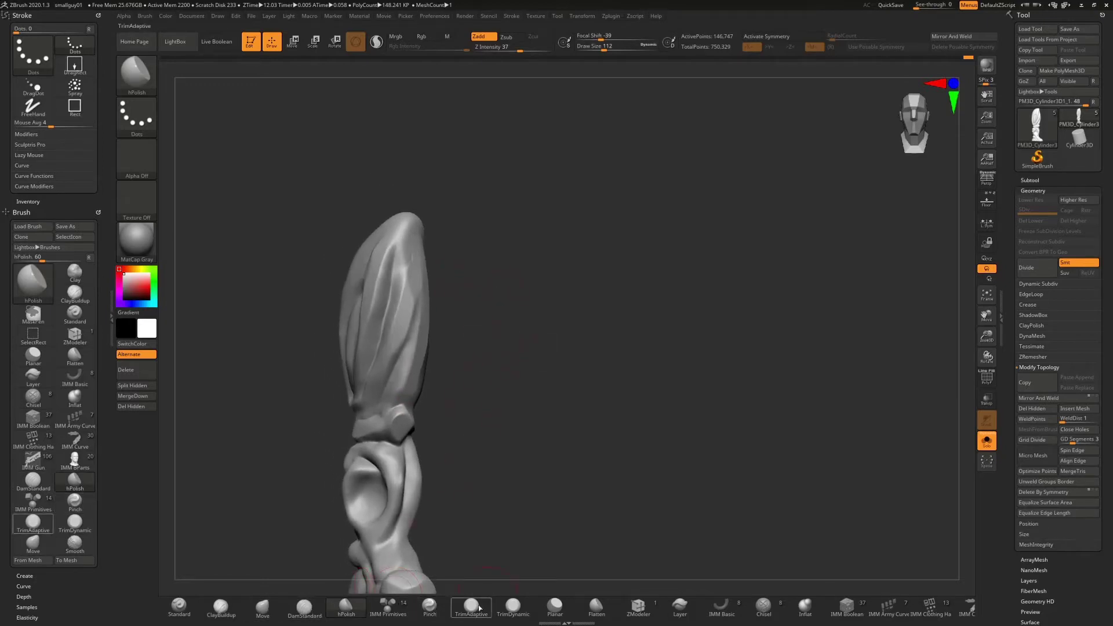
{"action": "left_click", "coordinate": [434, 606]}
{"action": "left_click_drag", "start_coordinate": [449, 419], "coordinate": [417, 385]}
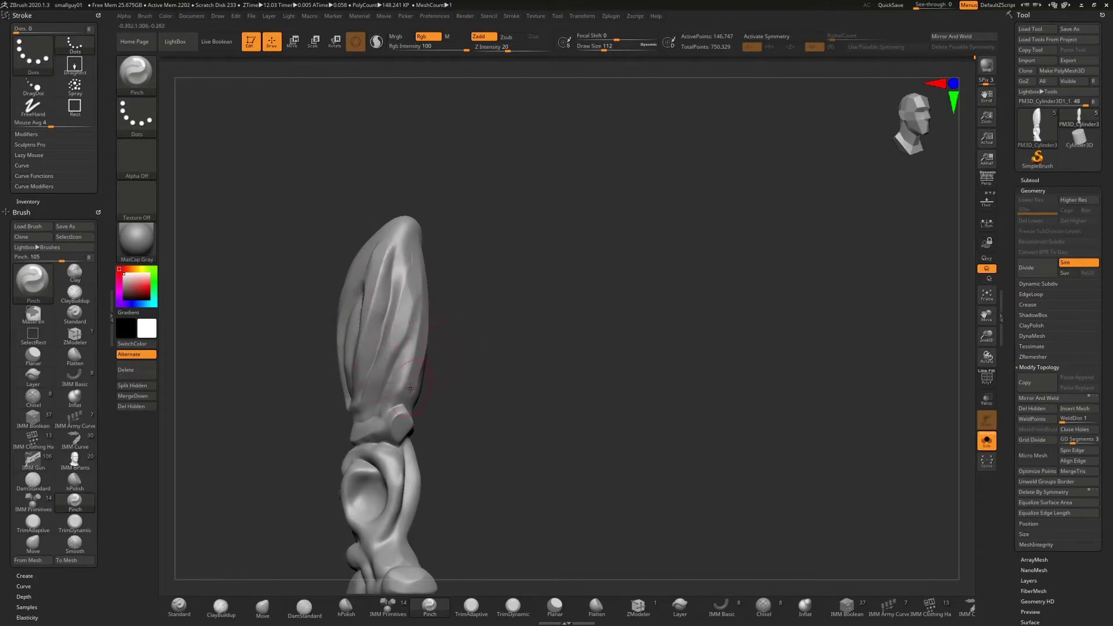
{"action": "mouse_move", "coordinate": [405, 376]}
{"action": "right_mouse_down"}
{"action": "mouse_move", "coordinate": [403, 415]}
{"action": "mouse_move", "coordinate": [467, 422]}
{"action": "mouse_move", "coordinate": [466, 412]}
{"action": "right_mouse_up"}
{"action": "mouse_move", "coordinate": [488, 410]}
{"action": "left_mouse_down"}
{"action": "mouse_move", "coordinate": [458, 415]}
{"action": "mouse_move", "coordinate": [436, 439]}
{"action": "mouse_move", "coordinate": [474, 443]}
{"action": "mouse_move", "coordinate": [463, 423]}
{"action": "left_mouse_up"}
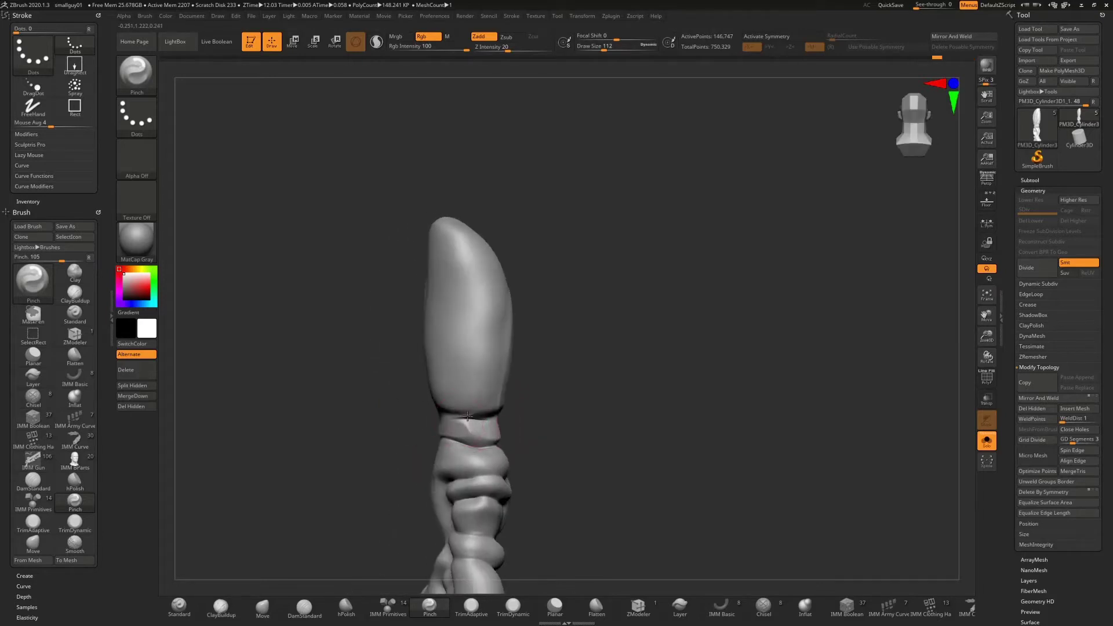
{"action": "right_click_drag", "start_coordinate": [469, 418], "coordinate": [474, 396]}
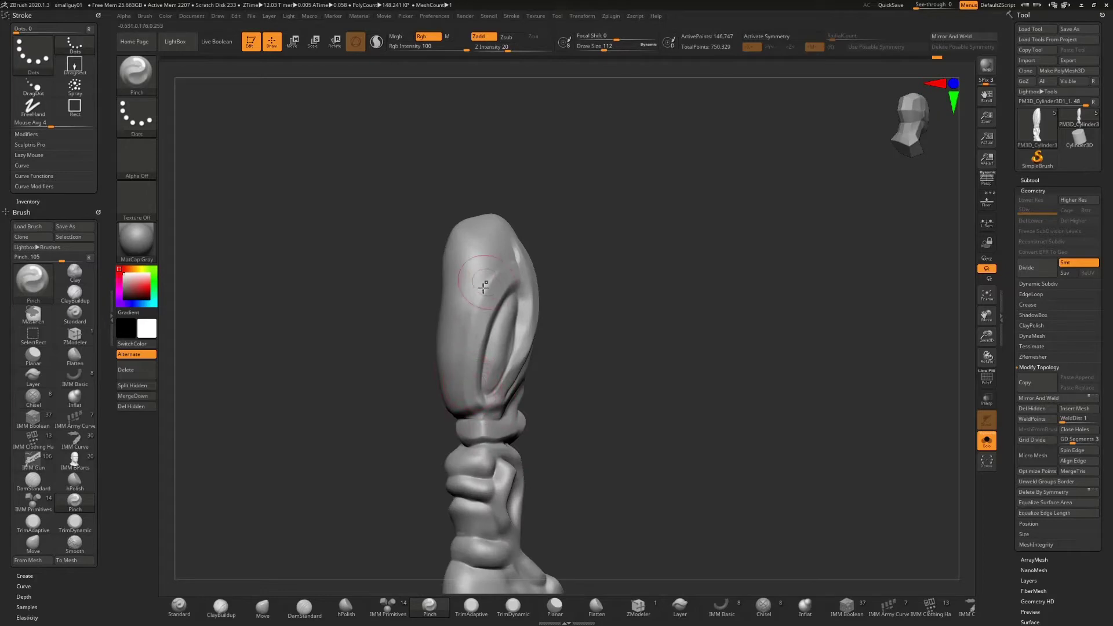
{"action": "right_click_drag", "start_coordinate": [559, 298], "coordinate": [519, 315]}
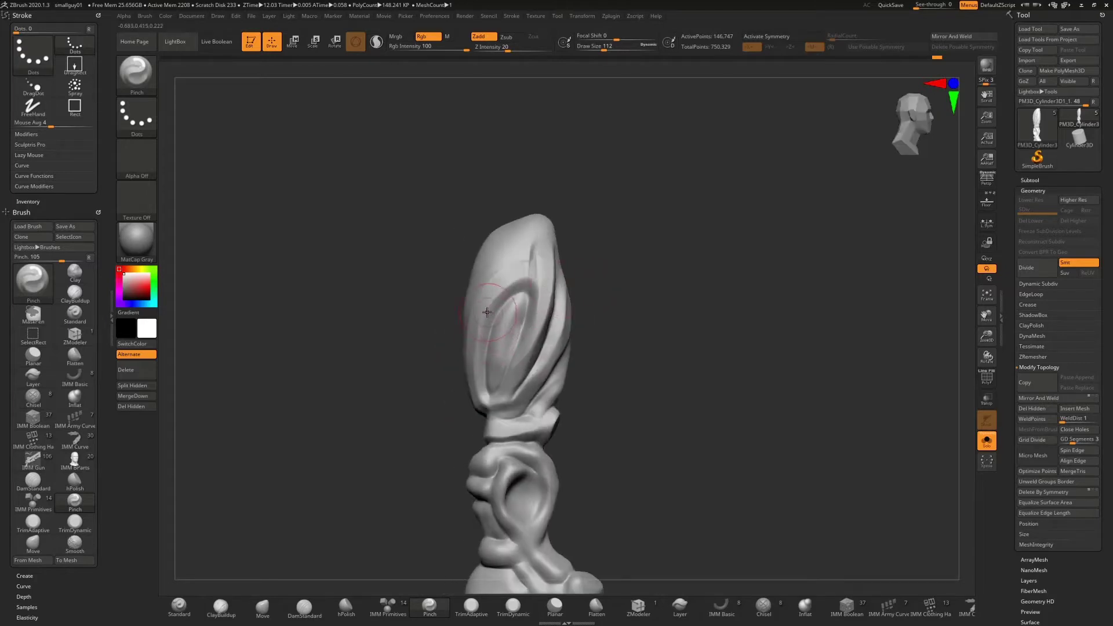
{"action": "right_click_drag", "start_coordinate": [524, 428], "coordinate": [446, 405], "text": "alt"}
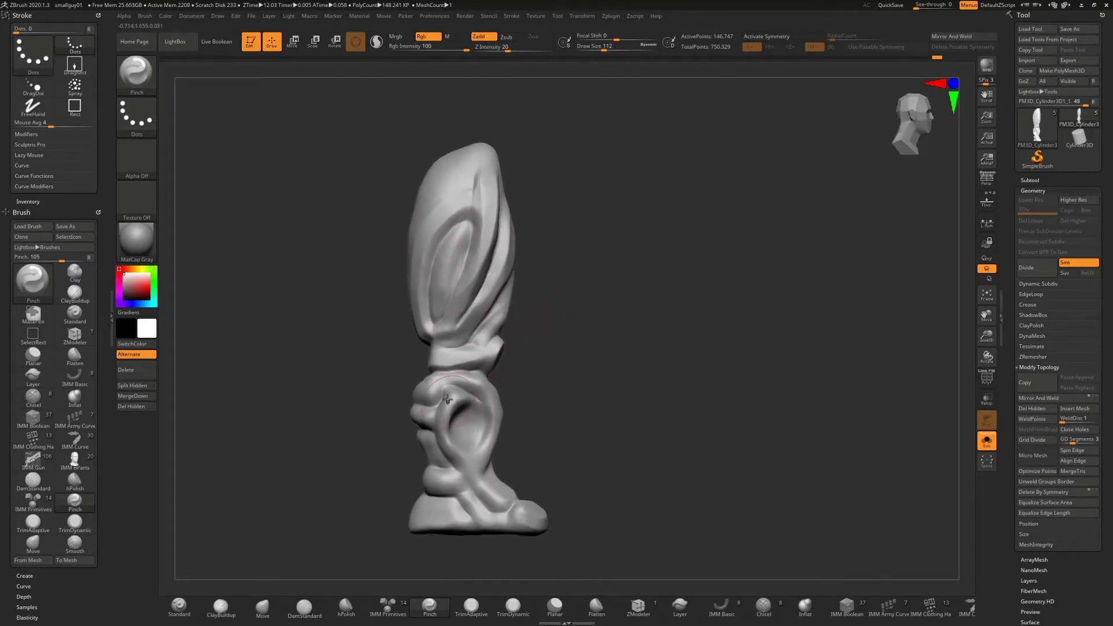
{"action": "mouse_move", "coordinate": [447, 453]}
{"action": "right_mouse_down"}
{"action": "mouse_move", "coordinate": [448, 413]}
{"action": "mouse_move", "coordinate": [522, 409]}
{"action": "mouse_move", "coordinate": [559, 391]}
{"action": "mouse_move", "coordinate": [516, 452]}
{"action": "right_mouse_up"}
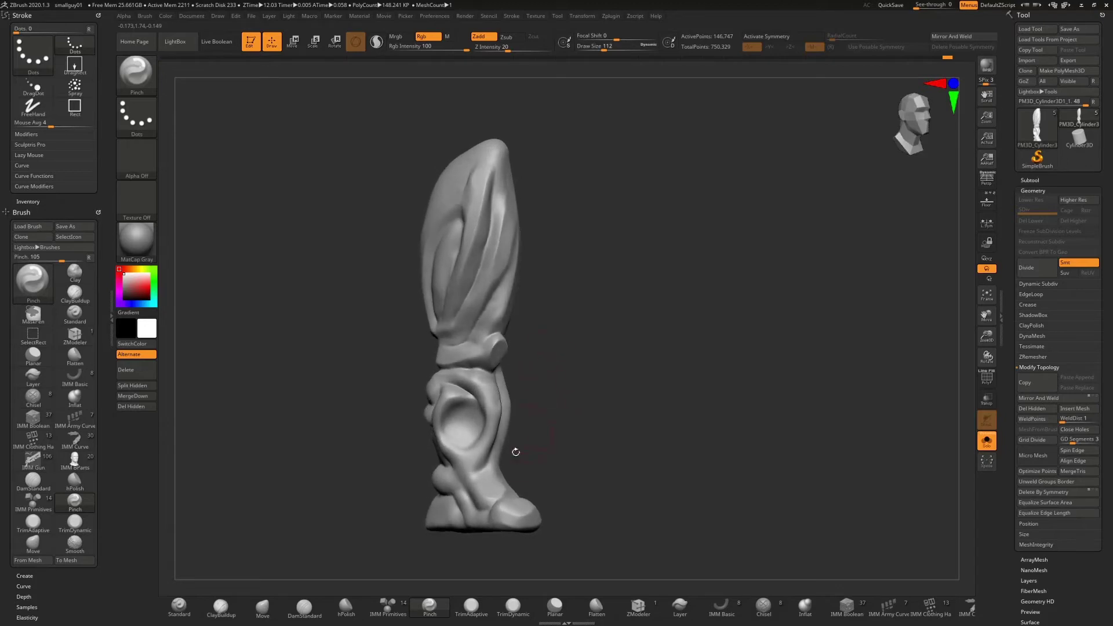
- Set up the IMM Primitives brush to insert a sphere
{"action": "left_click", "coordinate": [388, 606]}
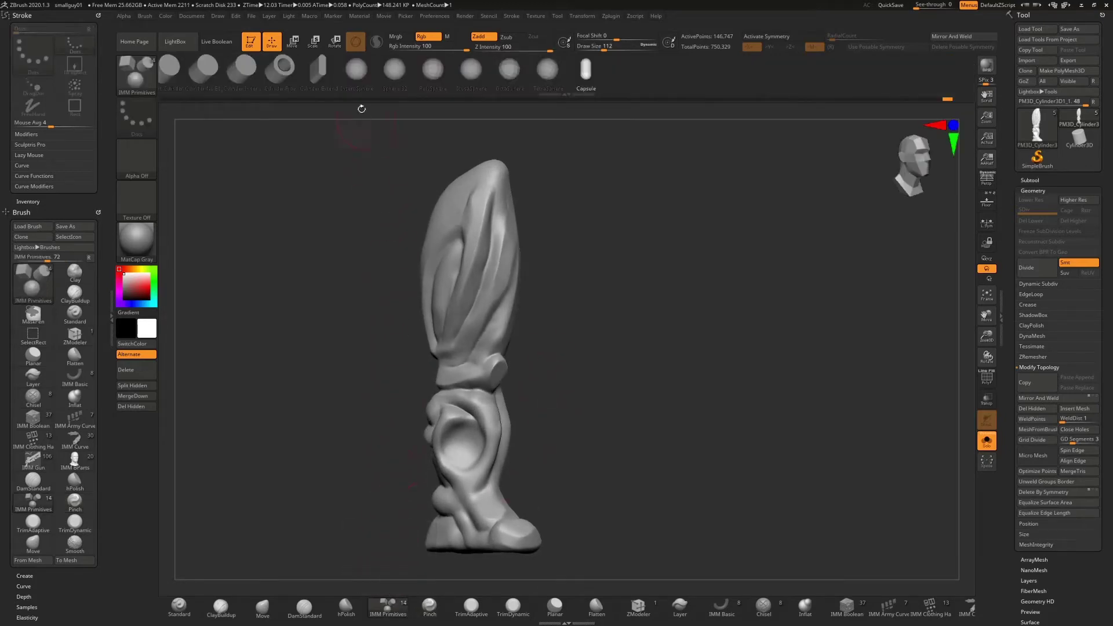
{"action": "left_click", "coordinate": [361, 72]}
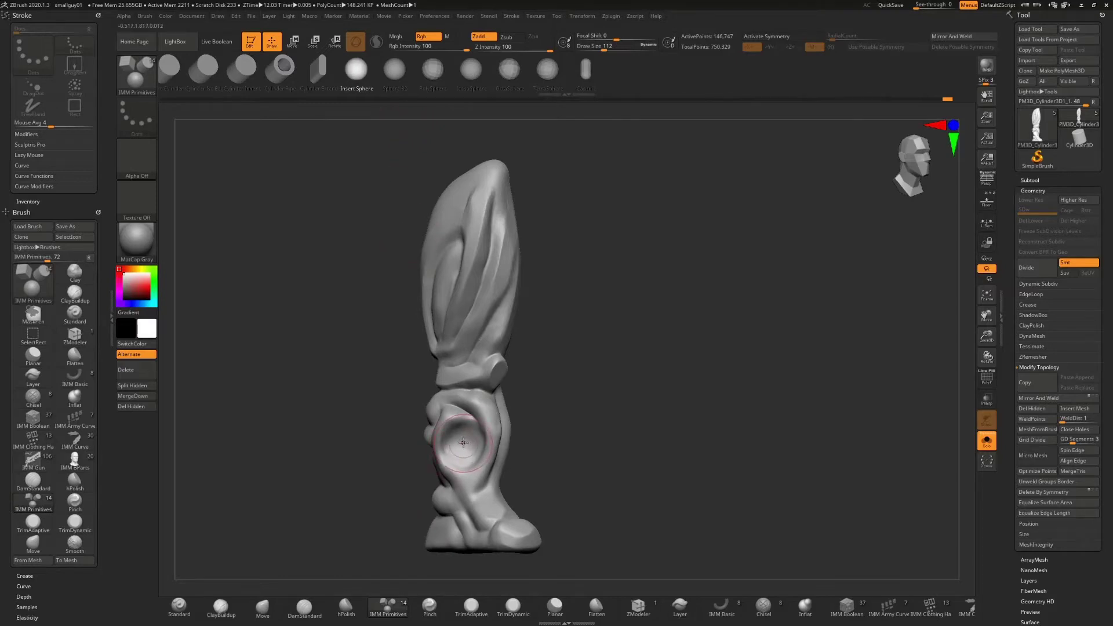
{"action": "left_click_drag", "start_coordinate": [461, 443], "coordinate": [463, 443]}
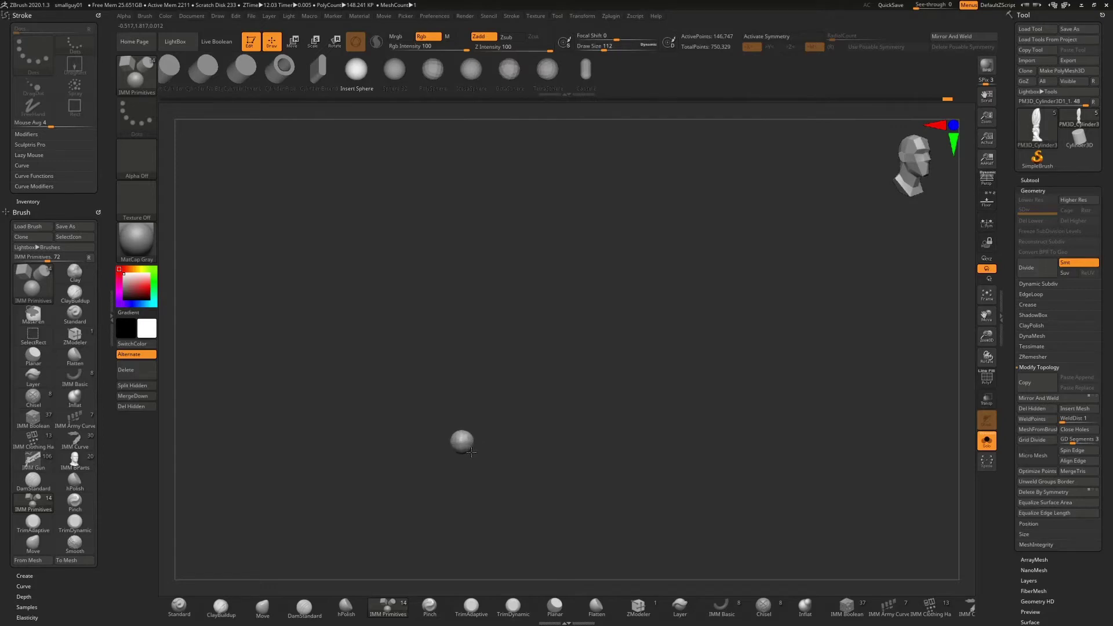
{"action": "mouse_move", "coordinate": [475, 456]}
{"action": "left_mouse_down"}
{"action": "mouse_move", "coordinate": [469, 449]}
{"action": "mouse_move", "coordinate": [479, 462]}
{"action": "left_mouse_up"}
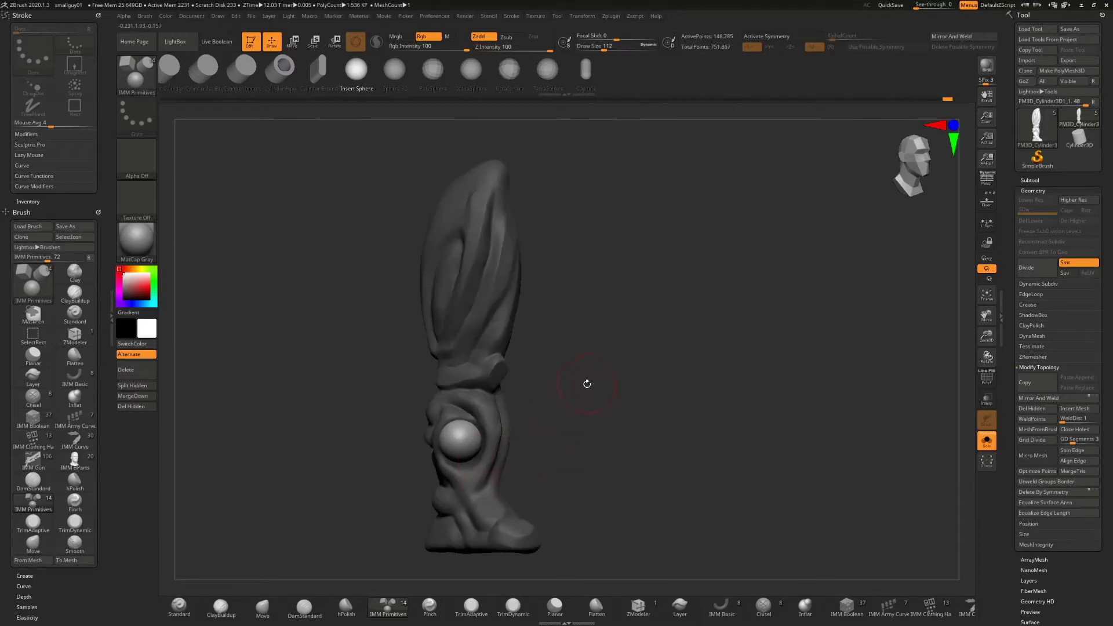
{"action": "mouse_move", "coordinate": [587, 384]}
{"action": "left_mouse_down"}
{"action": "mouse_move", "coordinate": [612, 397]}
{"action": "mouse_move", "coordinate": [597, 385]}
{"action": "mouse_move", "coordinate": [464, 437]}
{"action": "left_mouse_up"}
{"action": "key", "text": "ctrl+z"}
- Turn off Solo mode and insert a sphere into the outer calf hollow of the isolated leg
{"action": "left_click", "coordinate": [989, 440]}
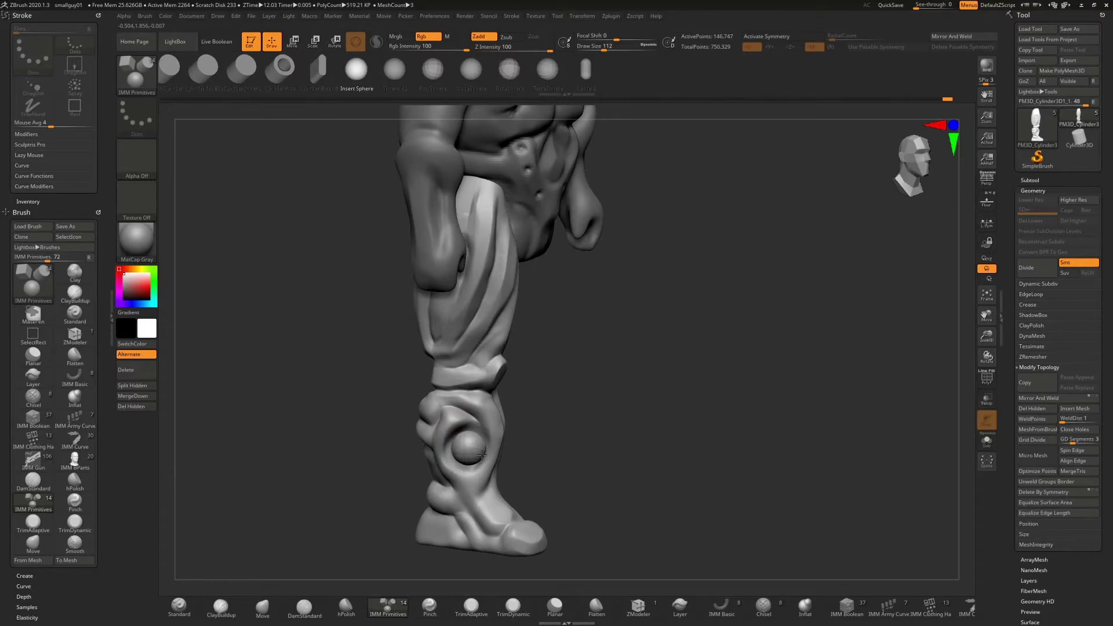
{"action": "left_click_drag", "start_coordinate": [484, 458], "coordinate": [485, 458]}
{"action": "mouse_move", "coordinate": [608, 427]}
{"action": "left_mouse_down"}
{"action": "mouse_move", "coordinate": [554, 412]}
{"action": "mouse_move", "coordinate": [609, 406]}
{"action": "left_mouse_up"}
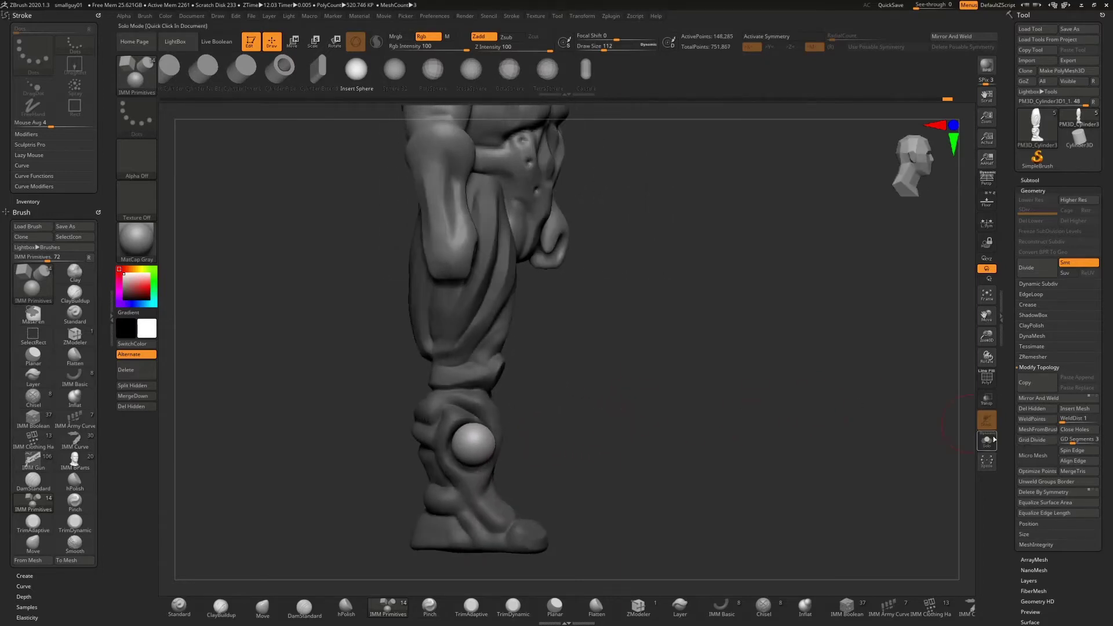
{"action": "mouse_move", "coordinate": [597, 346]}
{"action": "left_mouse_down"}
{"action": "mouse_move", "coordinate": [610, 353]}
{"action": "mouse_move", "coordinate": [562, 374]}
{"action": "mouse_move", "coordinate": [625, 354]}
{"action": "mouse_move", "coordinate": [613, 367]}
{"action": "left_mouse_up"}
- Move the inserted sphere deeper so it sits inside the calf hollow, and clear the mask from the leg
{"action": "left_click", "coordinate": [293, 40]}
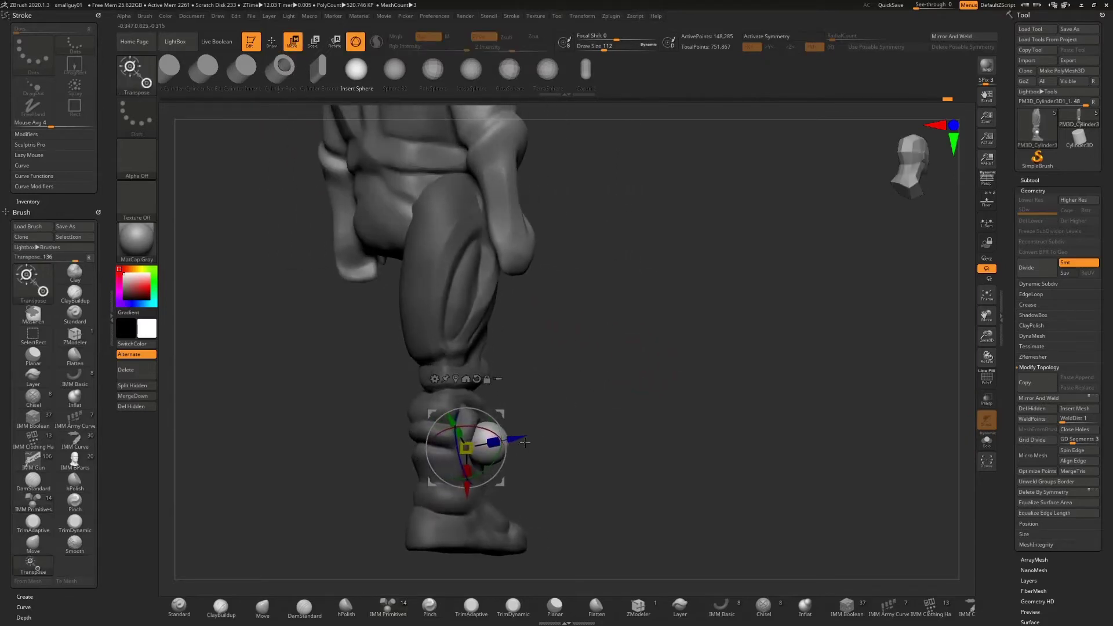
{"action": "left_click_drag", "start_coordinate": [515, 439], "coordinate": [499, 441]}
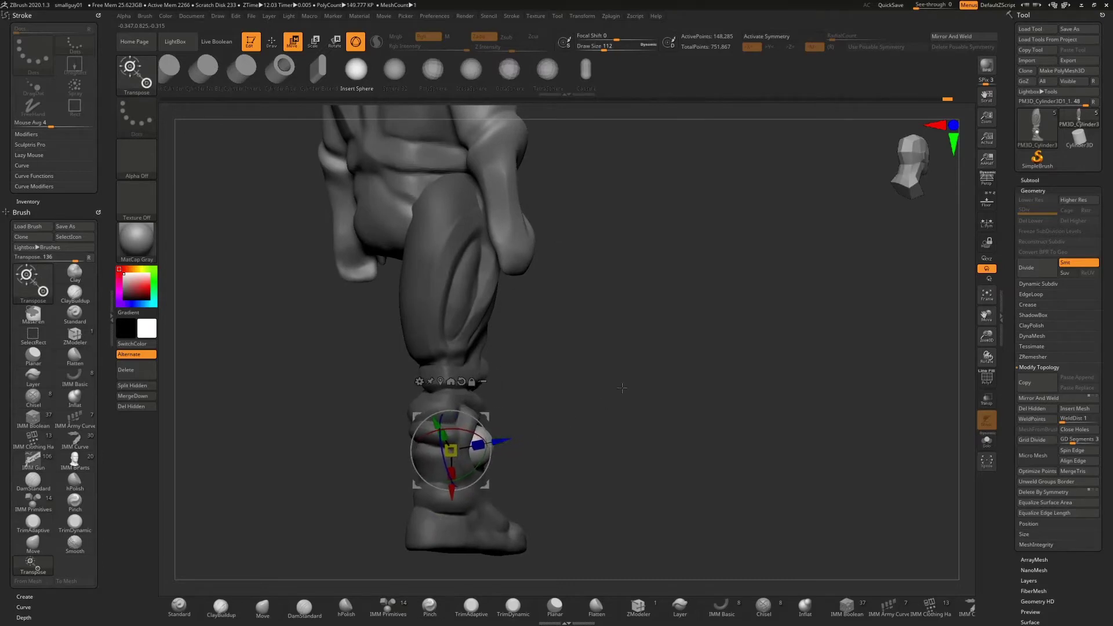
{"action": "left_click_drag", "start_coordinate": [621, 385], "coordinate": [576, 367], "text": "alt"}
{"action": "left_click_drag", "start_coordinate": [425, 364], "coordinate": [403, 378]}
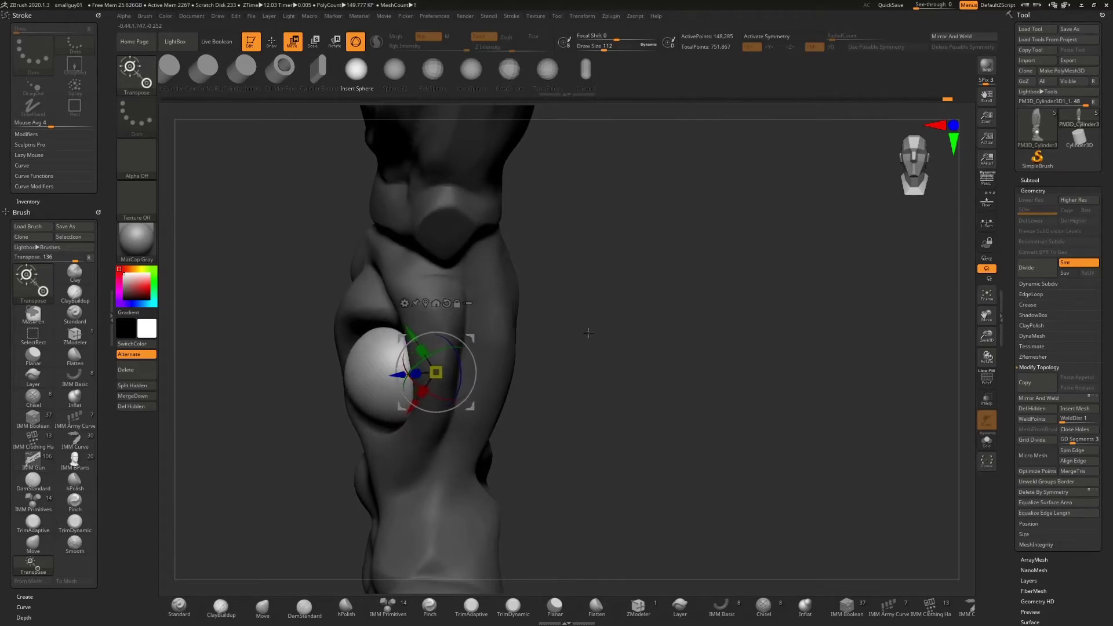
{"action": "left_click_drag", "start_coordinate": [589, 330], "coordinate": [614, 304]}
{"action": "key", "text": "ctrl"}
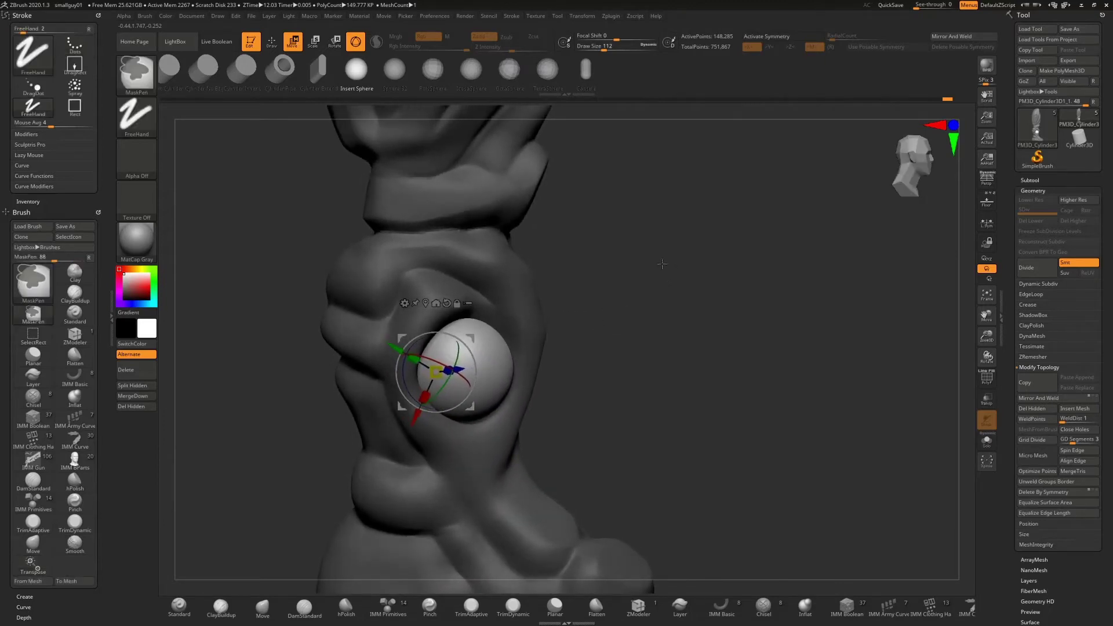
{"action": "left_click_drag", "start_coordinate": [663, 265], "coordinate": [753, 388], "text": "ctrl"}
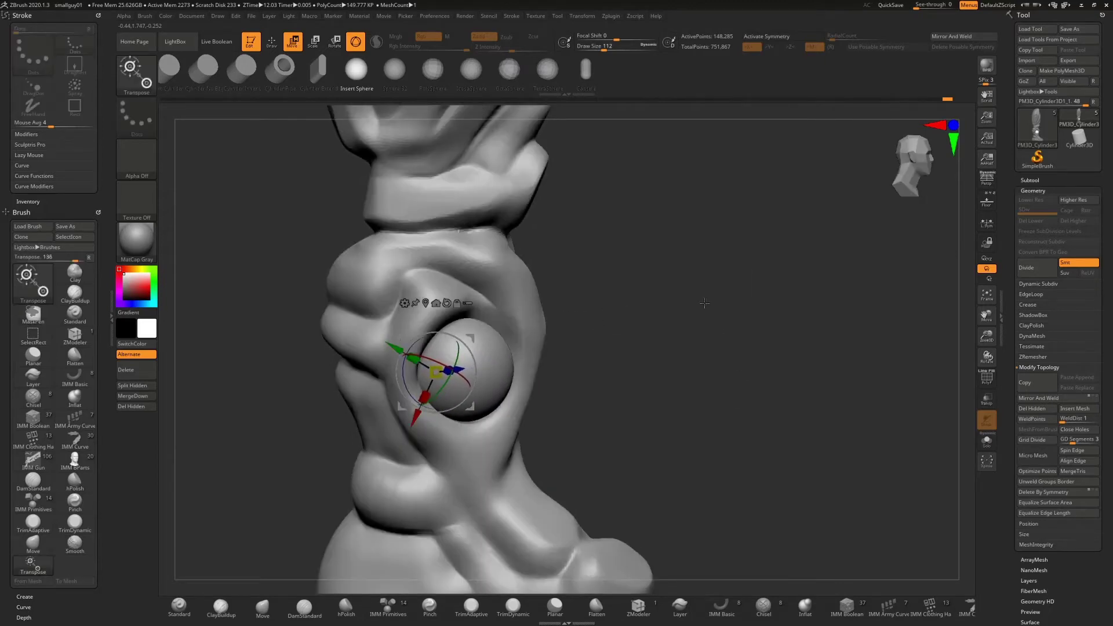
{"action": "left_click_drag", "start_coordinate": [704, 316], "coordinate": [686, 304]}
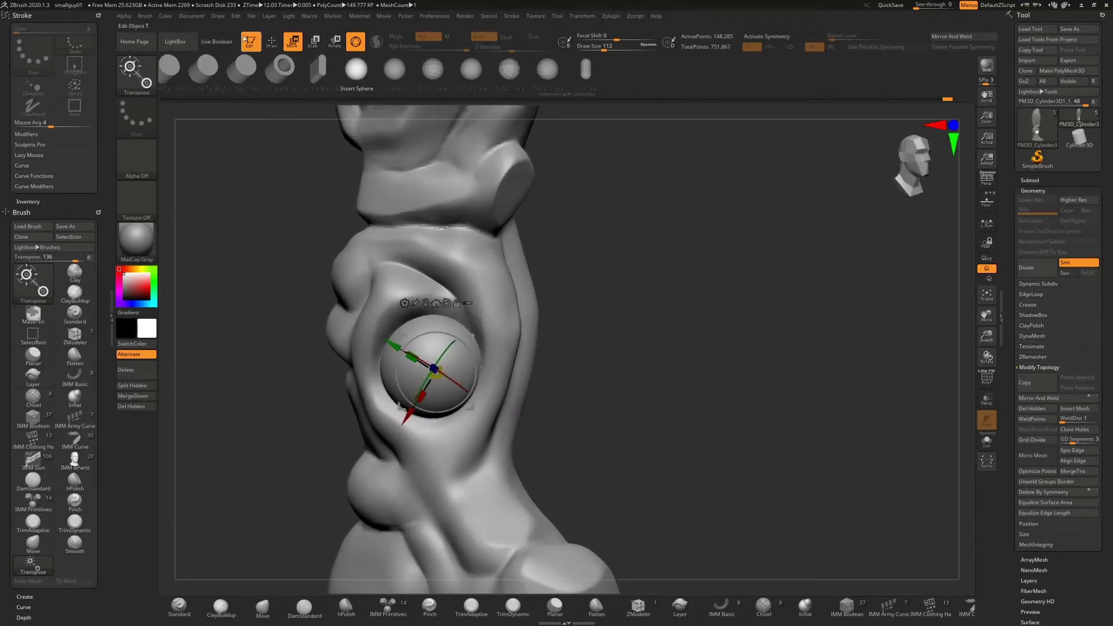
{"action": "left_click", "coordinate": [272, 41]}
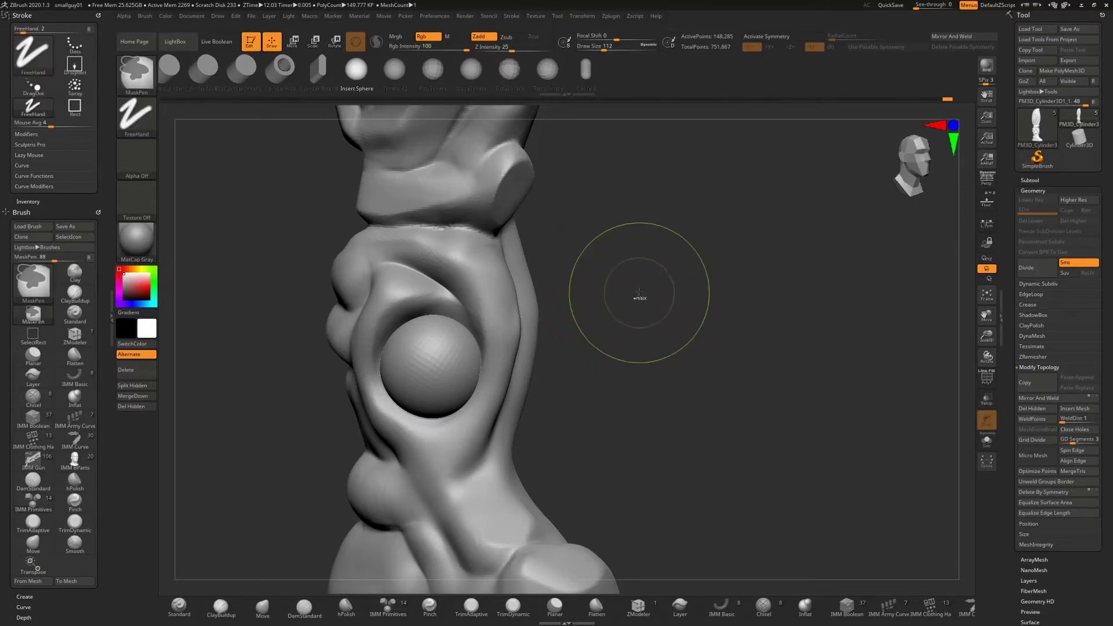
- Try to DynaMesh the sphere together with the leg, turning on the polyframe display to check the topology
{"action": "left_click_drag", "start_coordinate": [643, 281], "coordinate": [727, 384], "text": "ctrl"}
{"action": "left_click_drag", "start_coordinate": [610, 309], "coordinate": [689, 325]}
{"action": "key", "text": "shift"}
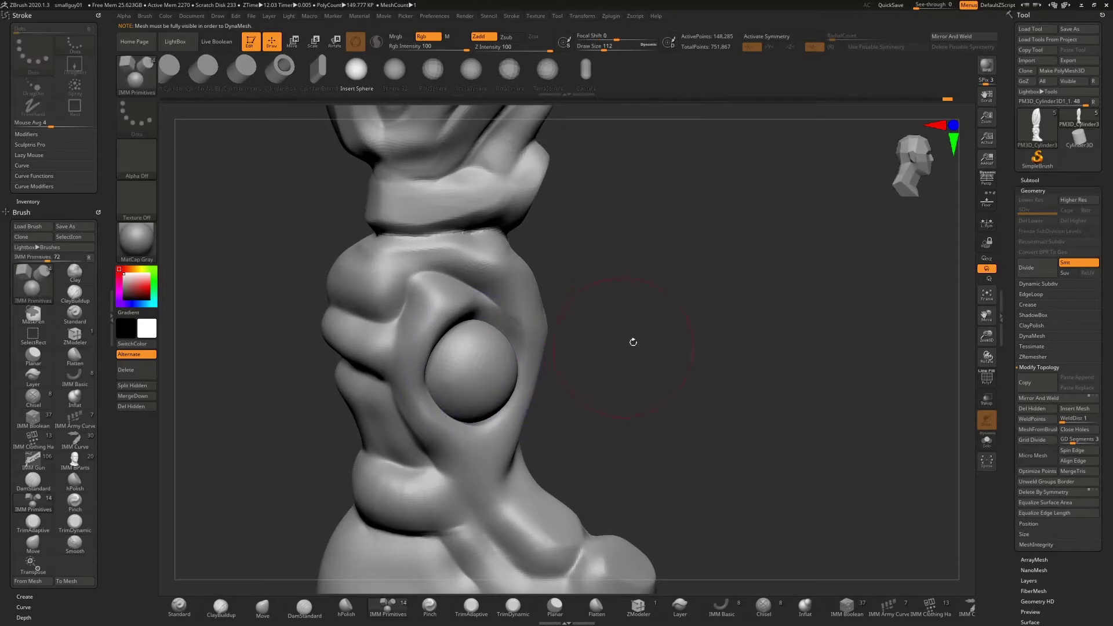
{"action": "left_click_drag", "start_coordinate": [630, 340], "coordinate": [773, 367]}
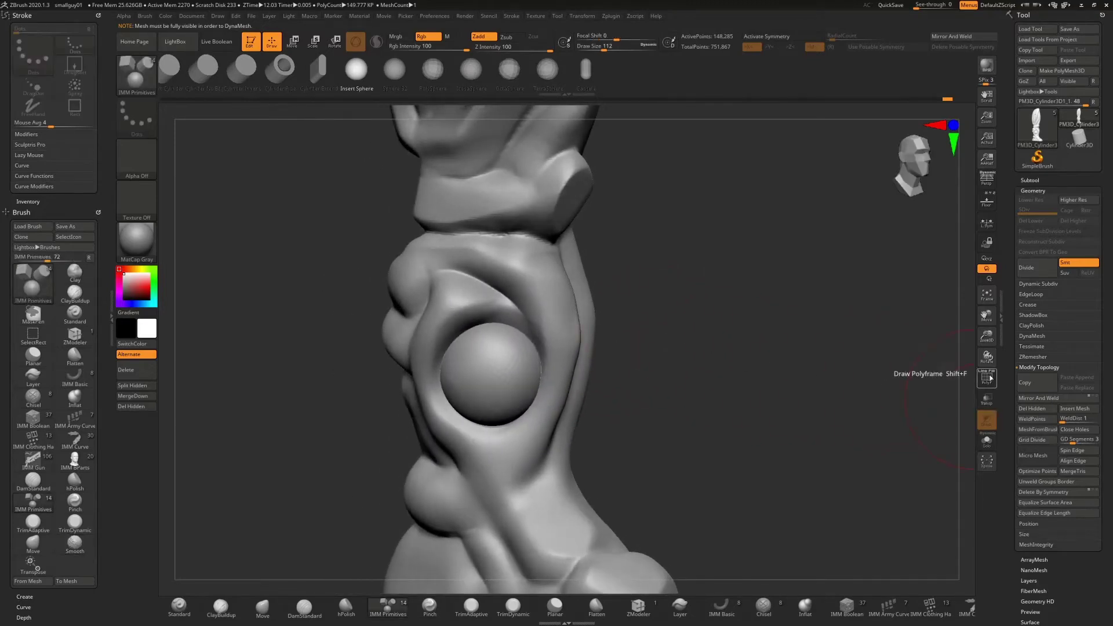
{"action": "left_click", "coordinate": [986, 377]}
{"action": "mouse_move", "coordinate": [738, 312]}
{"action": "left_mouse_down"}
{"action": "mouse_move", "coordinate": [763, 392]}
{"action": "mouse_move", "coordinate": [754, 425]}
{"action": "mouse_move", "coordinate": [812, 422]}
{"action": "mouse_move", "coordinate": [763, 340]}
{"action": "mouse_move", "coordinate": [785, 373]}
{"action": "mouse_move", "coordinate": [842, 358]}
{"action": "mouse_move", "coordinate": [852, 308]}
{"action": "mouse_move", "coordinate": [837, 377]}
{"action": "mouse_move", "coordinate": [845, 363]}
{"action": "left_mouse_up"}
{"action": "key", "text": "ctrl"}
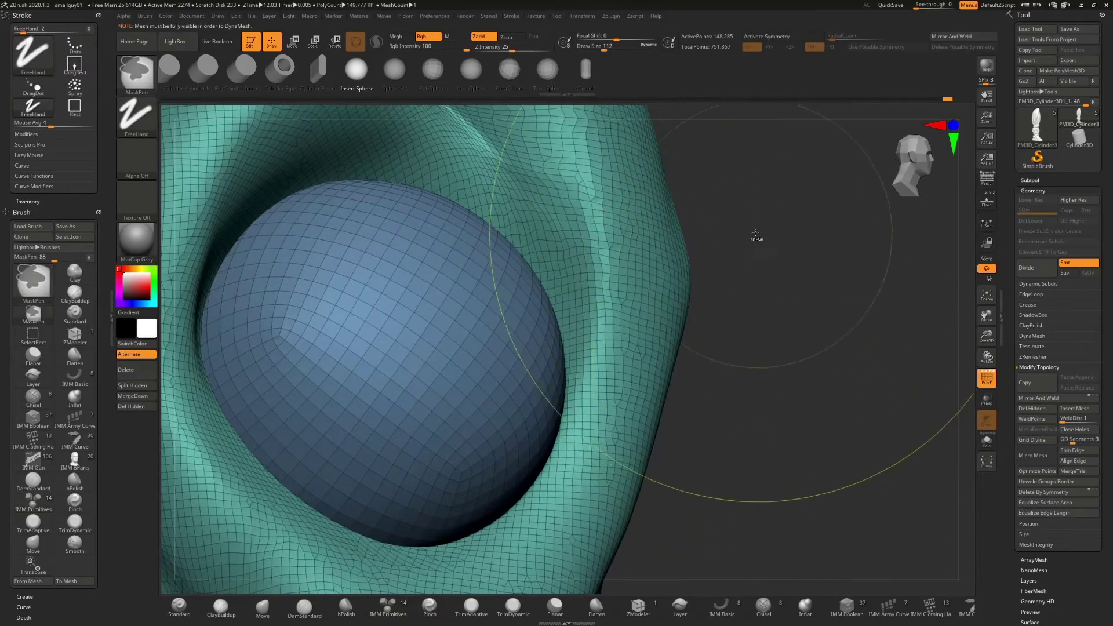
{"action": "left_click_drag", "start_coordinate": [753, 235], "coordinate": [855, 415], "text": "ctrl"}
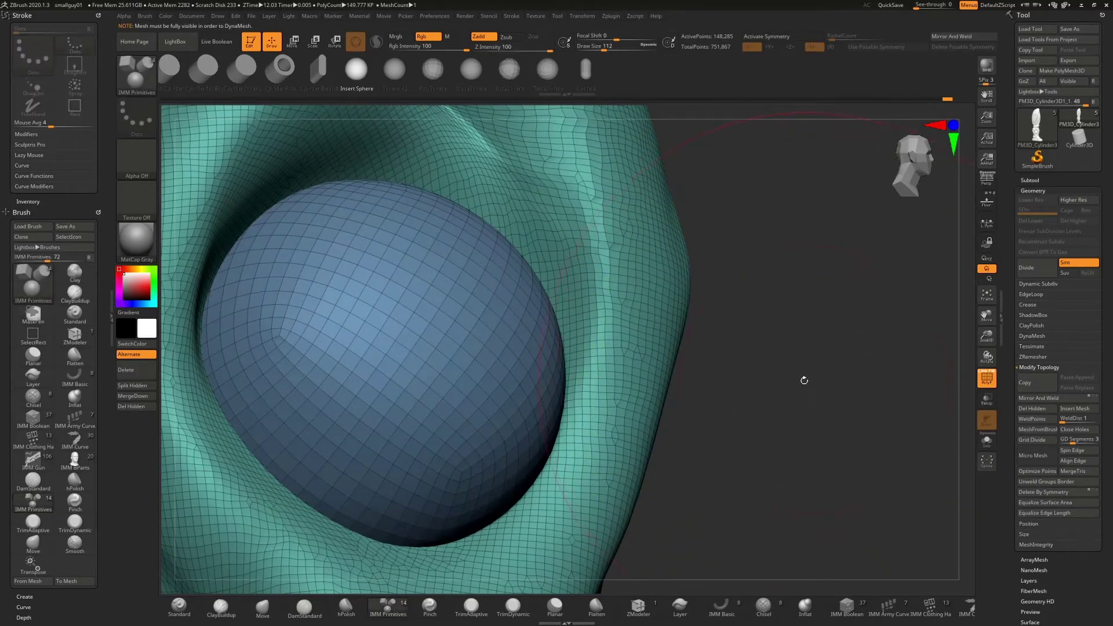
- Hide the sphere's polygroup as a visibility test, and unhide all parts of both legs
{"action": "key", "text": "ctrl"}
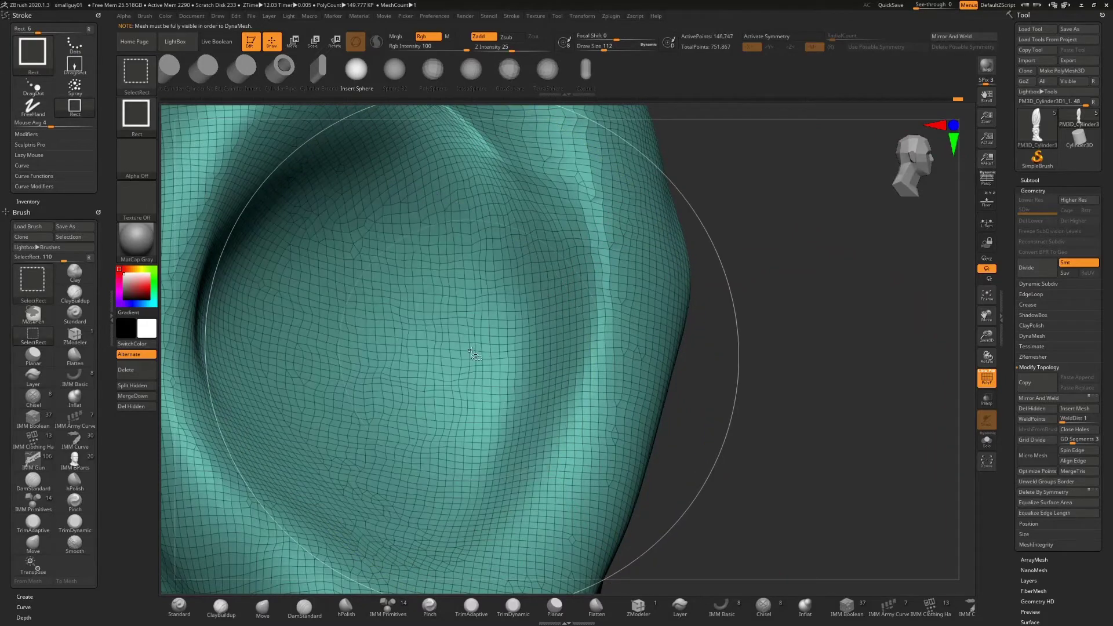
{"action": "left_click", "coordinate": [475, 355], "text": "ctrl+alt+shift"}
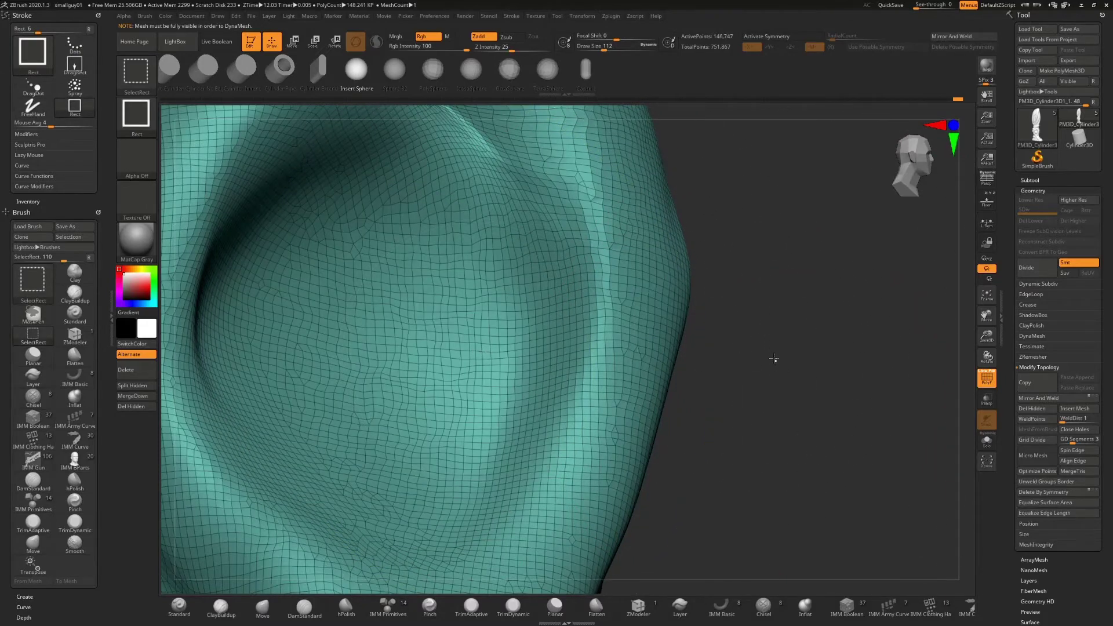
{"action": "left_click", "coordinate": [775, 354], "text": "ctrl+shift"}
{"action": "mouse_move", "coordinate": [986, 335]}
{"action": "left_mouse_down"}
{"action": "mouse_move", "coordinate": [956, 201]}
{"action": "mouse_move", "coordinate": [904, 231]}
{"action": "mouse_move", "coordinate": [768, 267]}
{"action": "mouse_move", "coordinate": [722, 360]}
{"action": "left_mouse_up"}
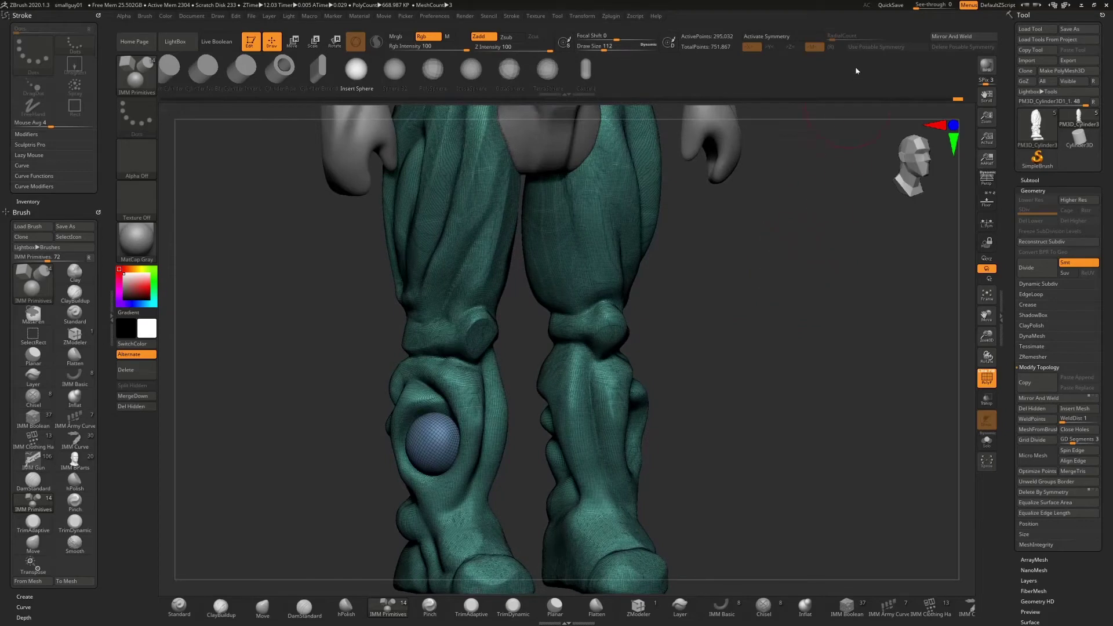
- Mirror and weld the calf sphere onto the opposite leg, and DynaMesh it together with the legs
{"action": "left_click", "coordinate": [946, 37]}
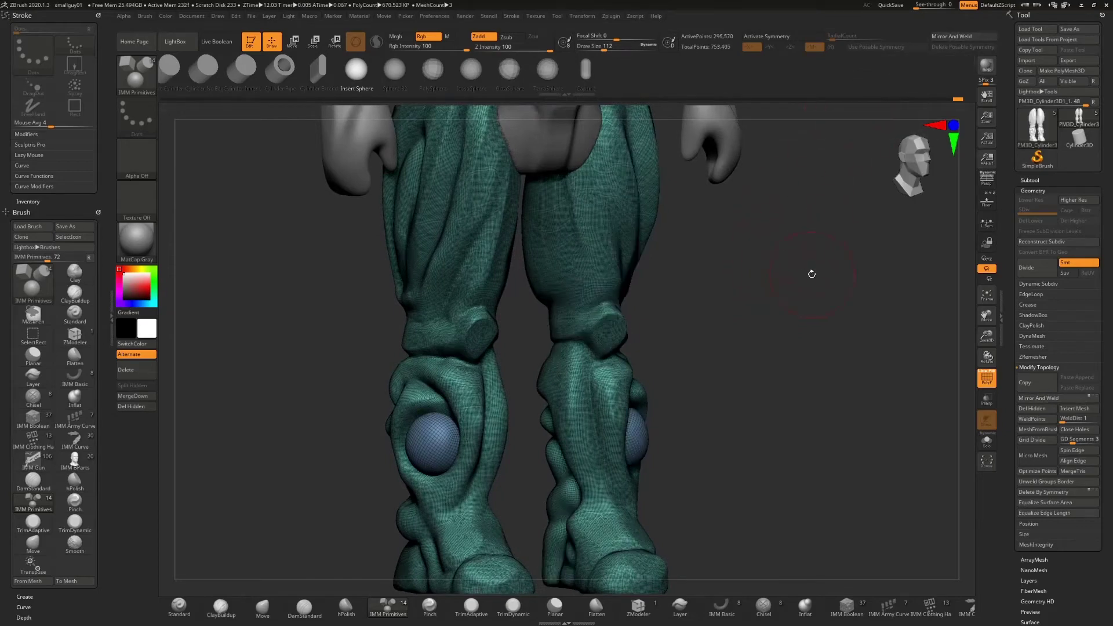
{"action": "mouse_move", "coordinate": [797, 255]}
{"action": "left_mouse_down", "text": "ctrl"}
{"action": "mouse_move", "coordinate": [860, 385]}
{"action": "mouse_move", "coordinate": [861, 376]}
{"action": "left_mouse_up", "text": "ctrl"}
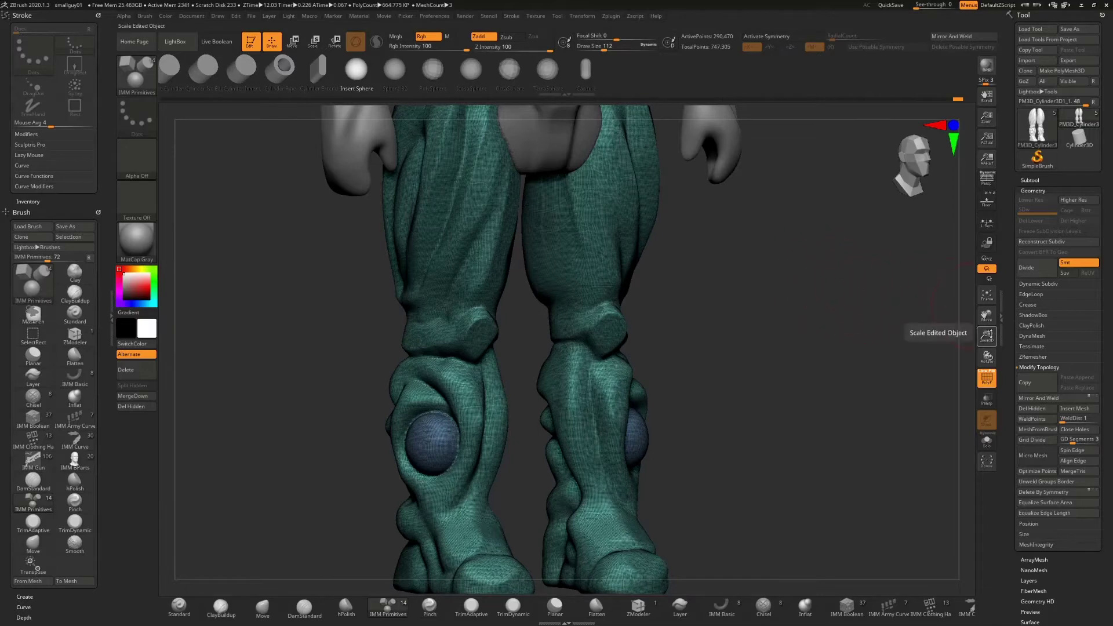
{"action": "left_click_drag", "start_coordinate": [987, 333], "coordinate": [951, 284]}
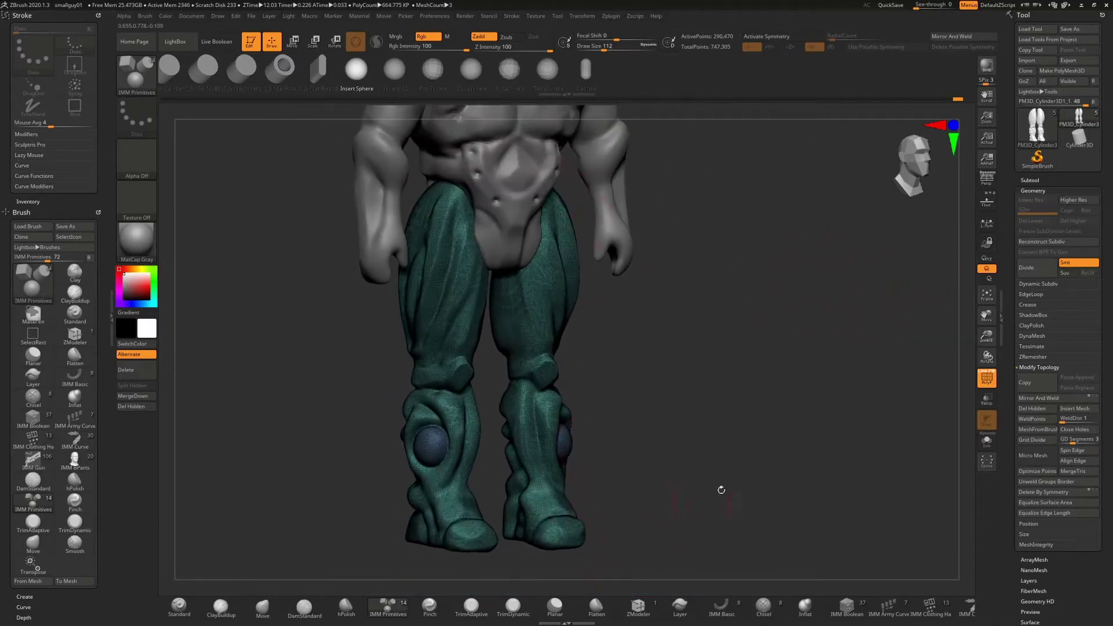
{"action": "left_click_drag", "start_coordinate": [747, 320], "coordinate": [703, 336], "text": "shift"}
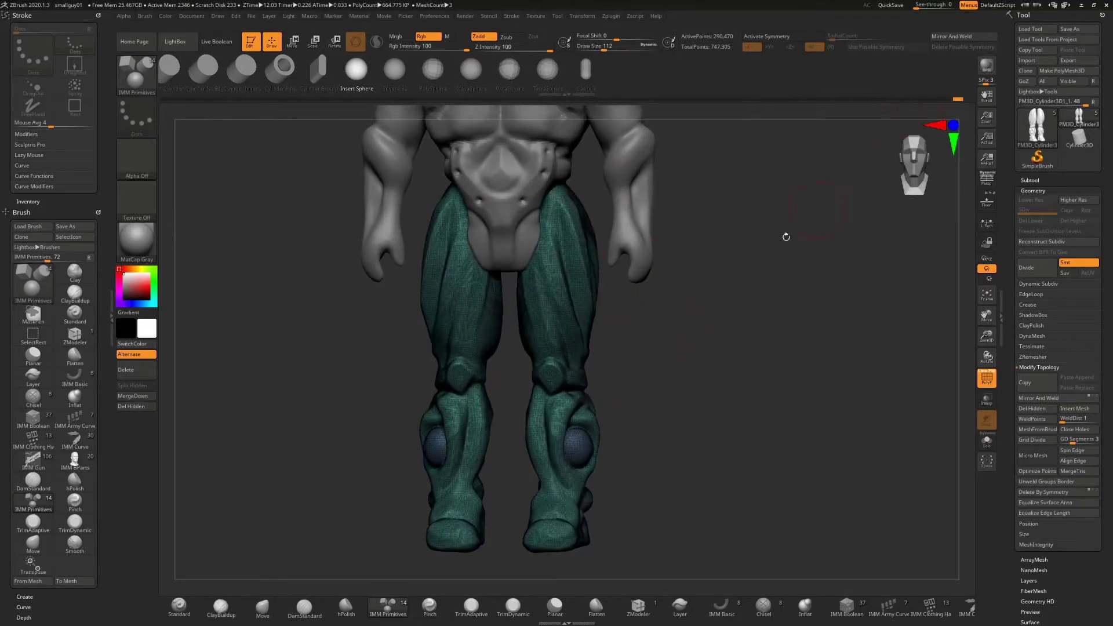
{"action": "left_click_drag", "start_coordinate": [715, 348], "coordinate": [574, 356]}
{"action": "left_click_drag", "start_coordinate": [671, 361], "coordinate": [628, 367]}
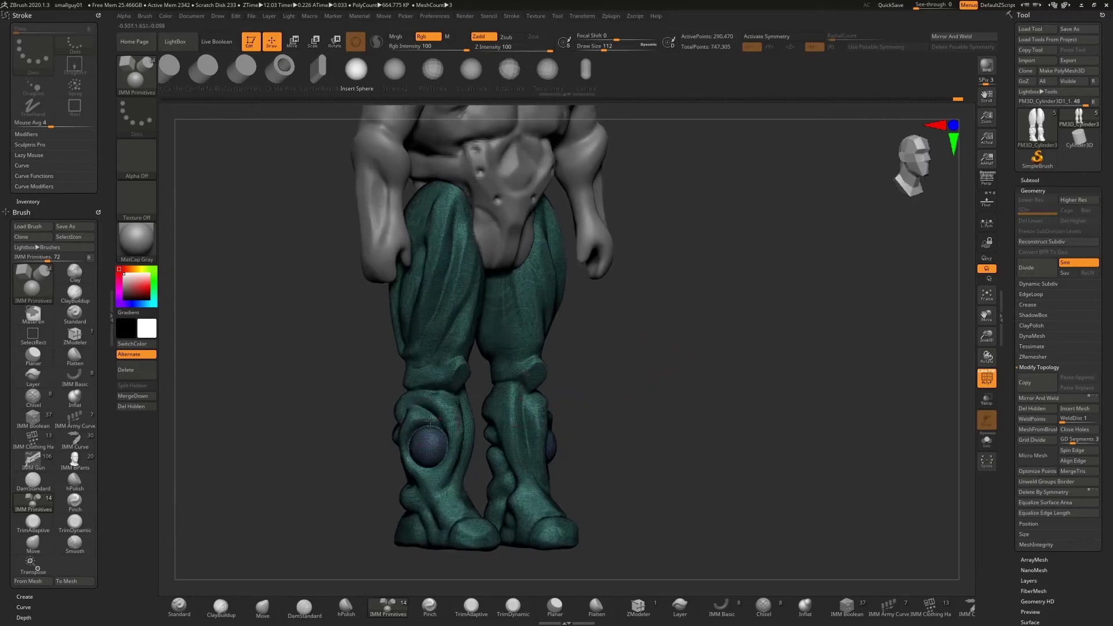
- Turn off the polyframe display and smooth the seam around the calf sphere with a draw size of 35
{"action": "left_click", "coordinate": [987, 378]}
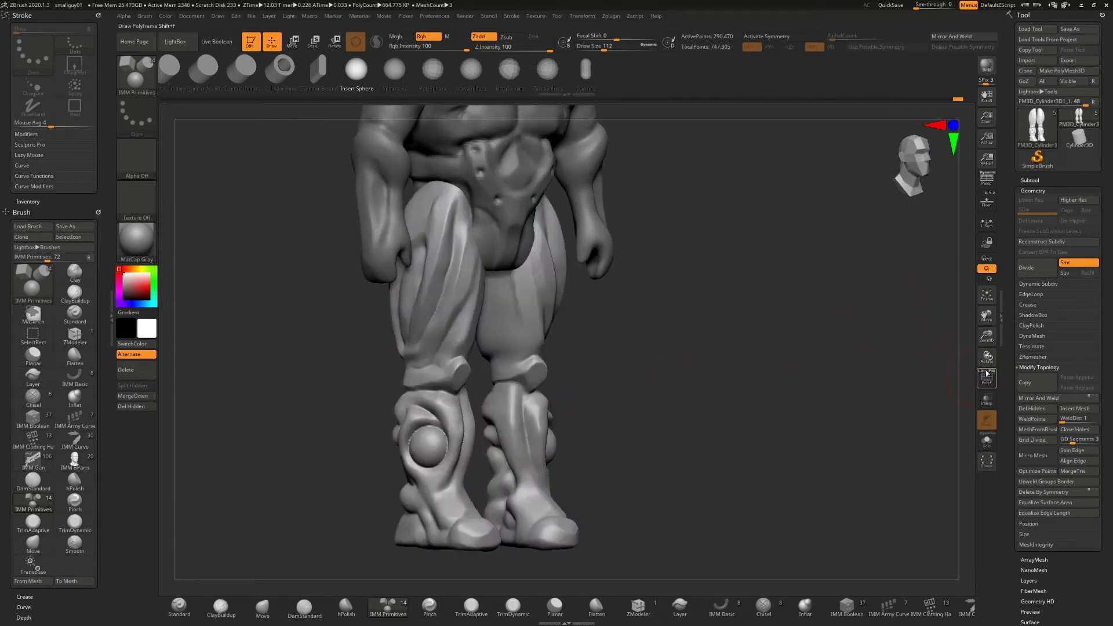
{"action": "mouse_move", "coordinate": [736, 322]}
{"action": "left_mouse_down", "text": "alt"}
{"action": "mouse_move", "coordinate": [786, 209]}
{"action": "mouse_move", "coordinate": [755, 264]}
{"action": "mouse_move", "coordinate": [788, 342]}
{"action": "mouse_move", "coordinate": [825, 332]}
{"action": "left_mouse_up", "text": "alt"}
{"action": "key", "text": "s"}
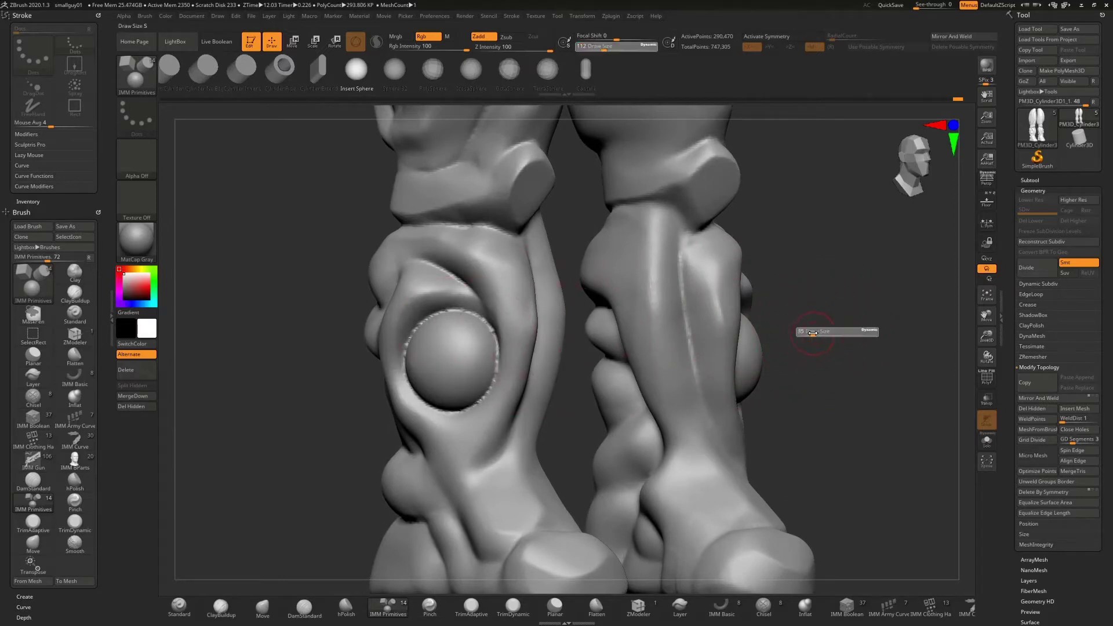
{"action": "key", "text": "shift"}
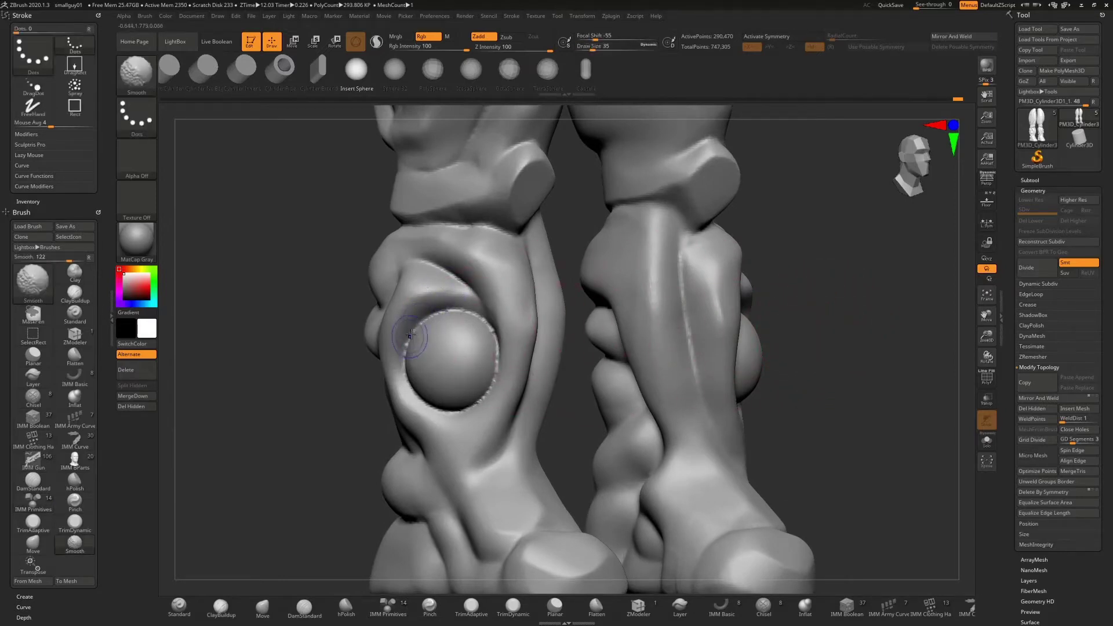
{"action": "mouse_move", "coordinate": [410, 335]}
{"action": "left_mouse_down", "text": "shift"}
{"action": "mouse_move", "coordinate": [406, 391]}
{"action": "mouse_move", "coordinate": [472, 409]}
{"action": "mouse_move", "coordinate": [493, 385]}
{"action": "mouse_move", "coordinate": [487, 316]}
{"action": "mouse_move", "coordinate": [461, 307]}
{"action": "mouse_move", "coordinate": [421, 320]}
{"action": "mouse_move", "coordinate": [405, 374]}
{"action": "mouse_move", "coordinate": [423, 397]}
{"action": "mouse_move", "coordinate": [487, 375]}
{"action": "left_mouse_up", "text": "shift"}
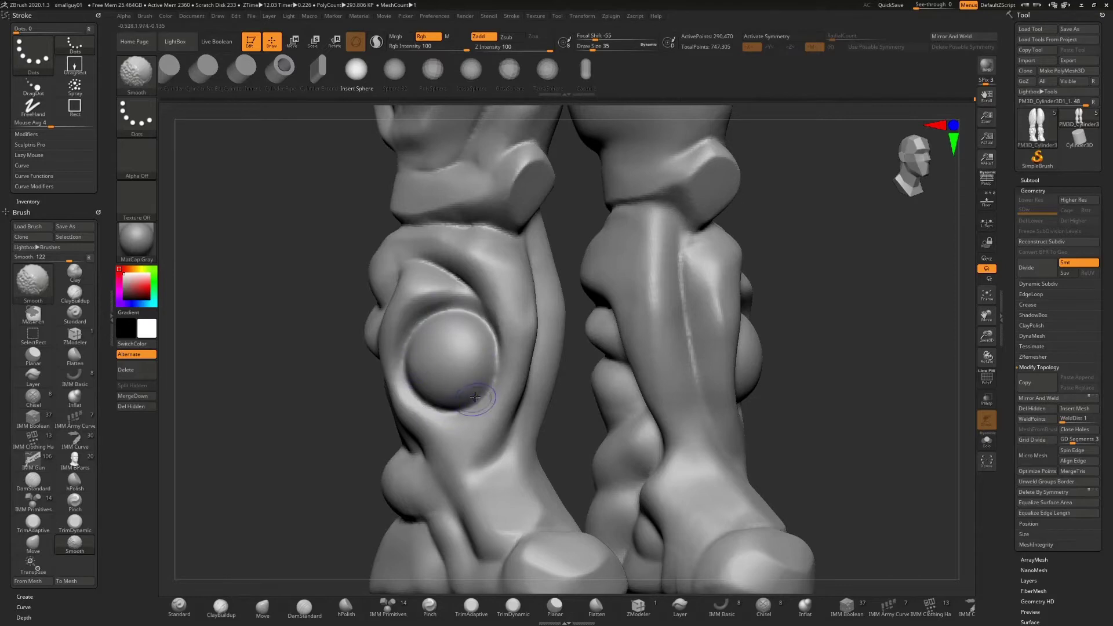
{"action": "mouse_move", "coordinate": [835, 314]}
{"action": "left_mouse_down"}
{"action": "mouse_move", "coordinate": [801, 284]}
{"action": "mouse_move", "coordinate": [815, 249]}
{"action": "left_mouse_up"}
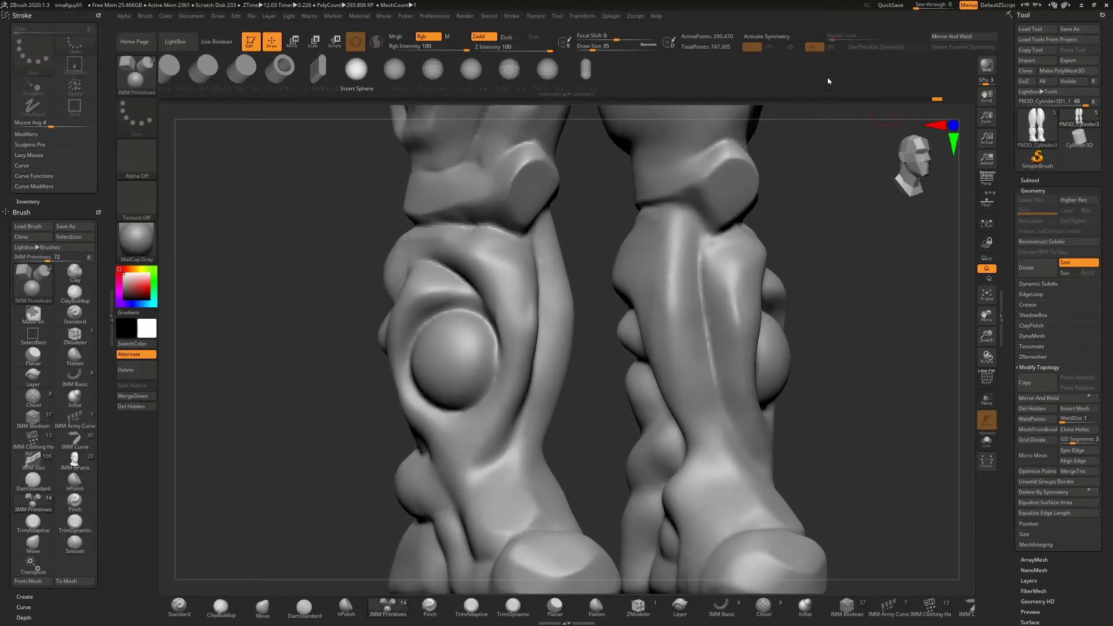
- Activate symmetry and use the DamStandard brush to carve creases between the front thigh muscles, smoothing their uneven parts
{"action": "left_click", "coordinate": [782, 36]}
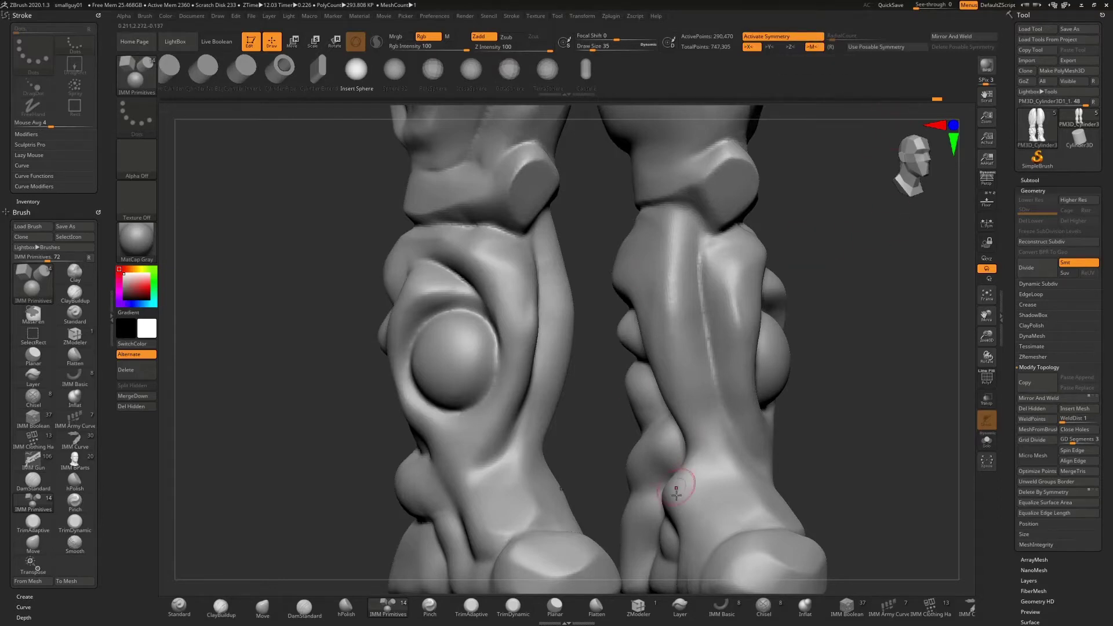
{"action": "left_click_drag", "start_coordinate": [986, 338], "coordinate": [986, 284]}
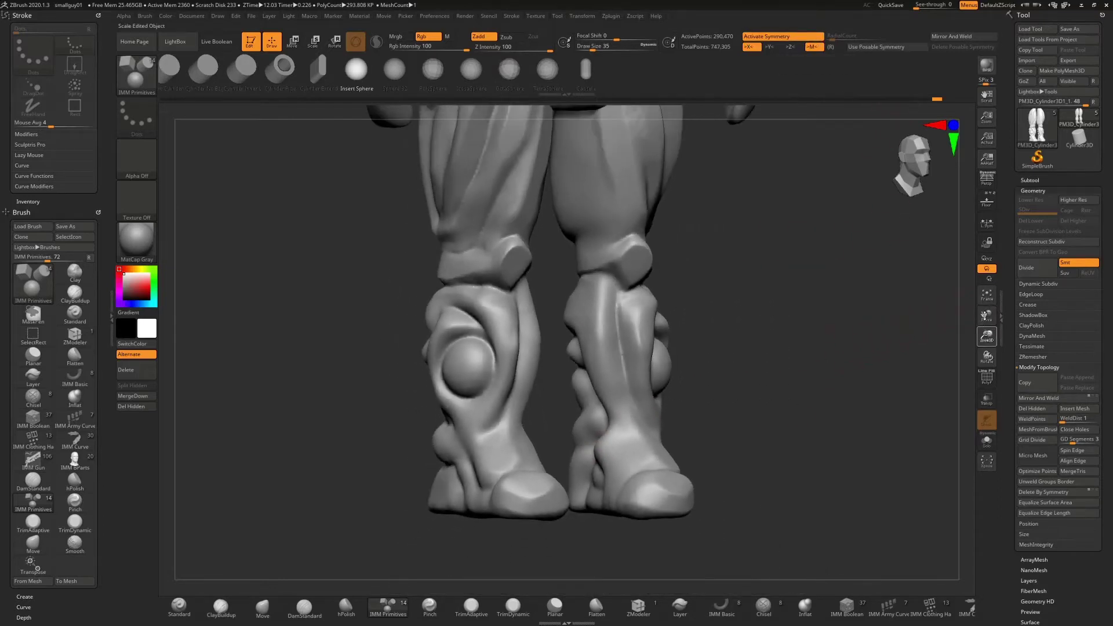
{"action": "left_click_drag", "start_coordinate": [811, 330], "coordinate": [833, 505], "text": "alt"}
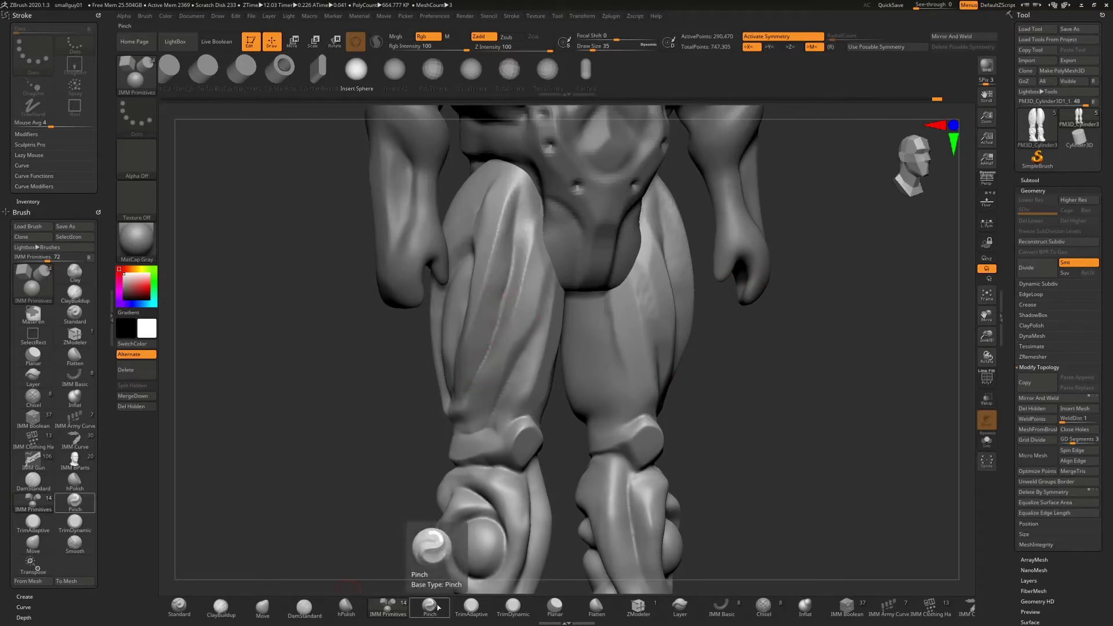
{"action": "left_click", "coordinate": [305, 606]}
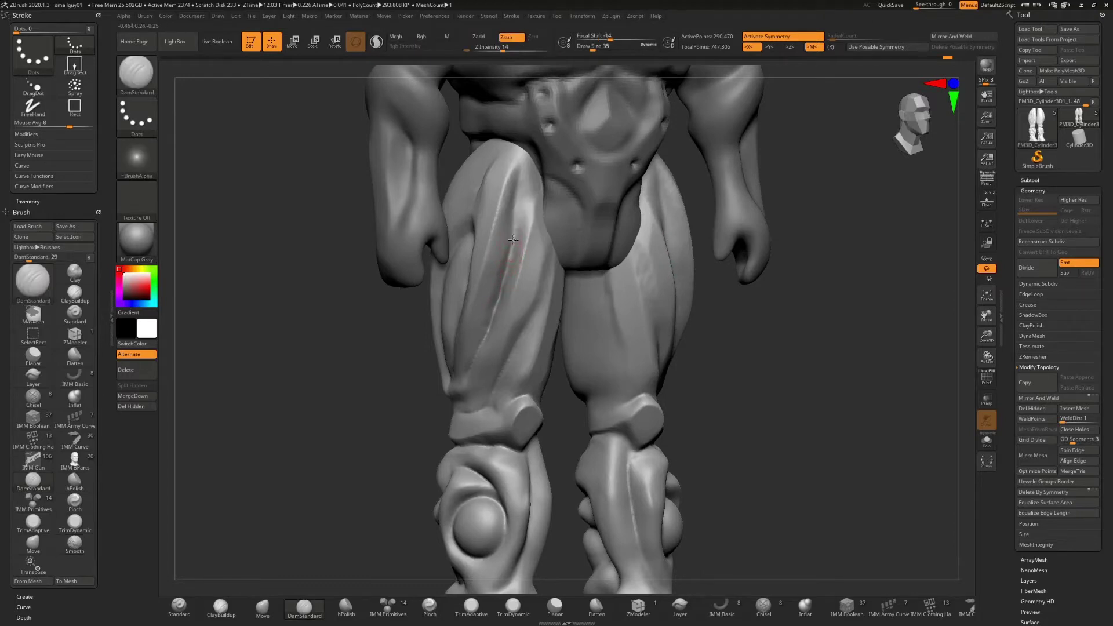
{"action": "left_click_drag", "start_coordinate": [508, 264], "coordinate": [516, 229], "text": "shift"}
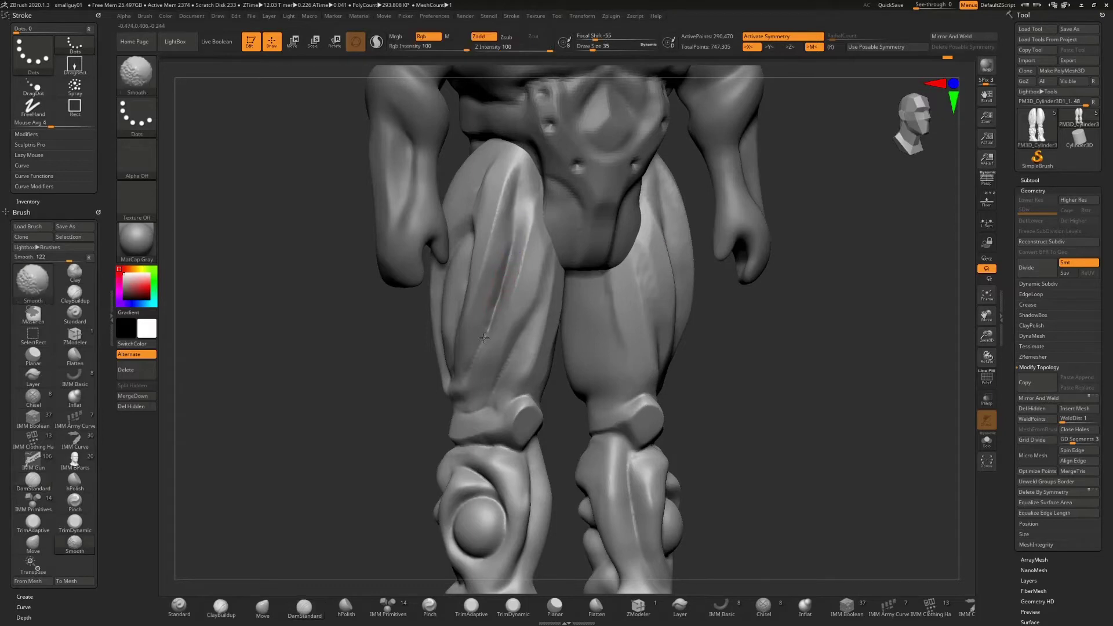
{"action": "left_click_drag", "start_coordinate": [790, 372], "coordinate": [779, 361]}
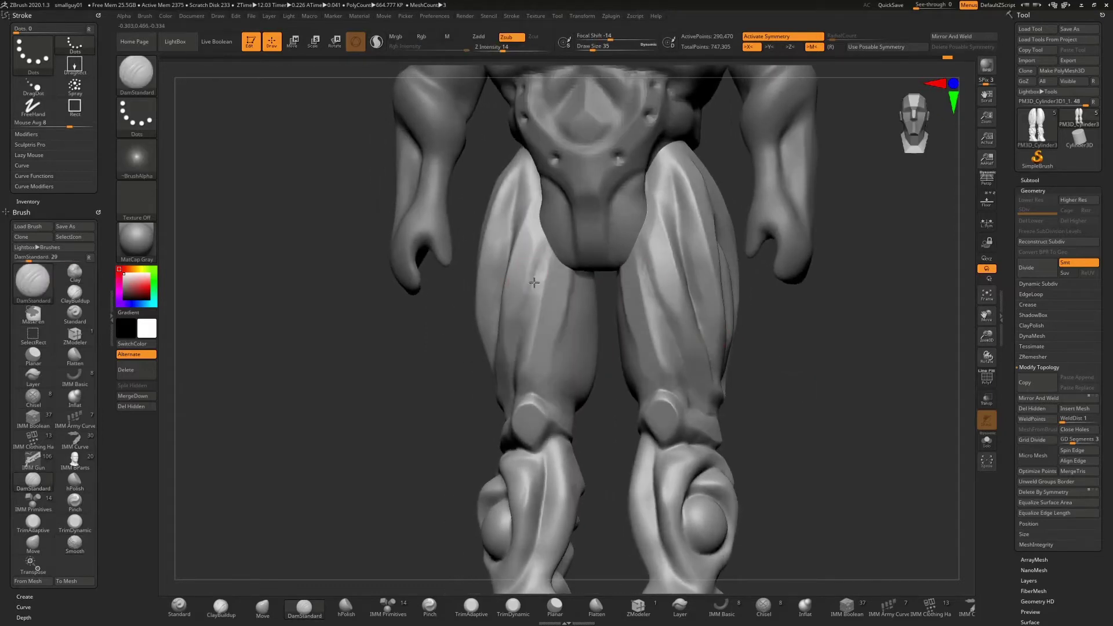
{"action": "mouse_move", "coordinate": [516, 350]}
{"action": "left_mouse_down", "text": "shift"}
{"action": "mouse_move", "coordinate": [542, 262]}
{"action": "mouse_move", "coordinate": [525, 317]}
{"action": "left_mouse_up", "text": "shift"}
- Carve a crease along the upper edge of the knee strap, around the back of the leg
{"action": "mouse_move", "coordinate": [610, 360]}
{"action": "left_mouse_down"}
{"action": "mouse_move", "coordinate": [582, 349]}
{"action": "mouse_move", "coordinate": [582, 277]}
{"action": "mouse_move", "coordinate": [574, 398]}
{"action": "left_mouse_up"}
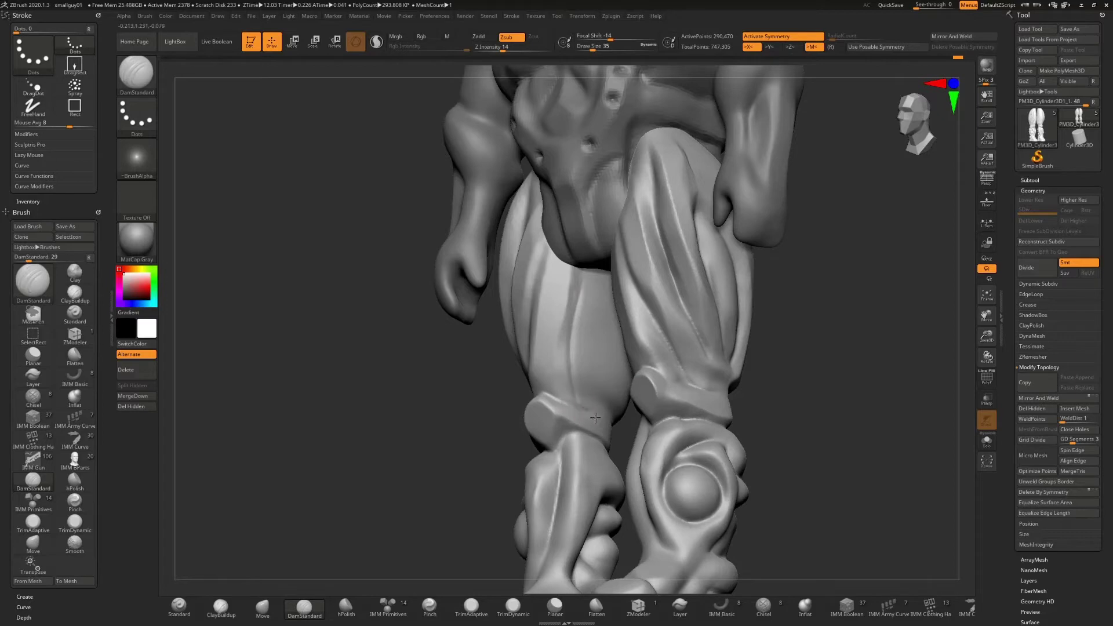
{"action": "left_click_drag", "start_coordinate": [781, 375], "coordinate": [673, 397]}
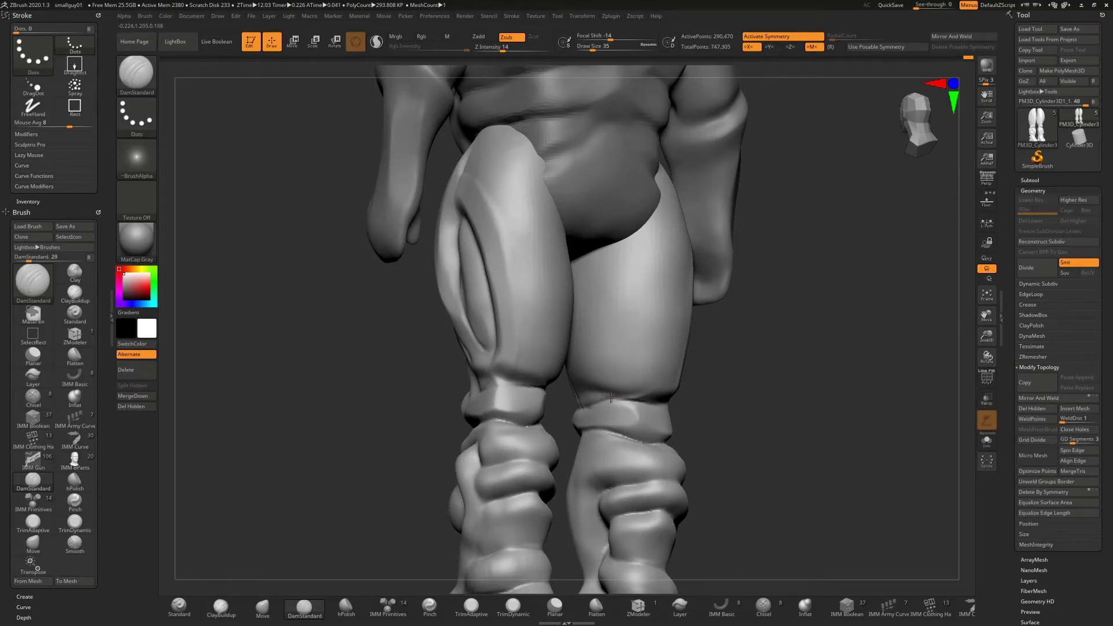
{"action": "key", "text": "shift"}
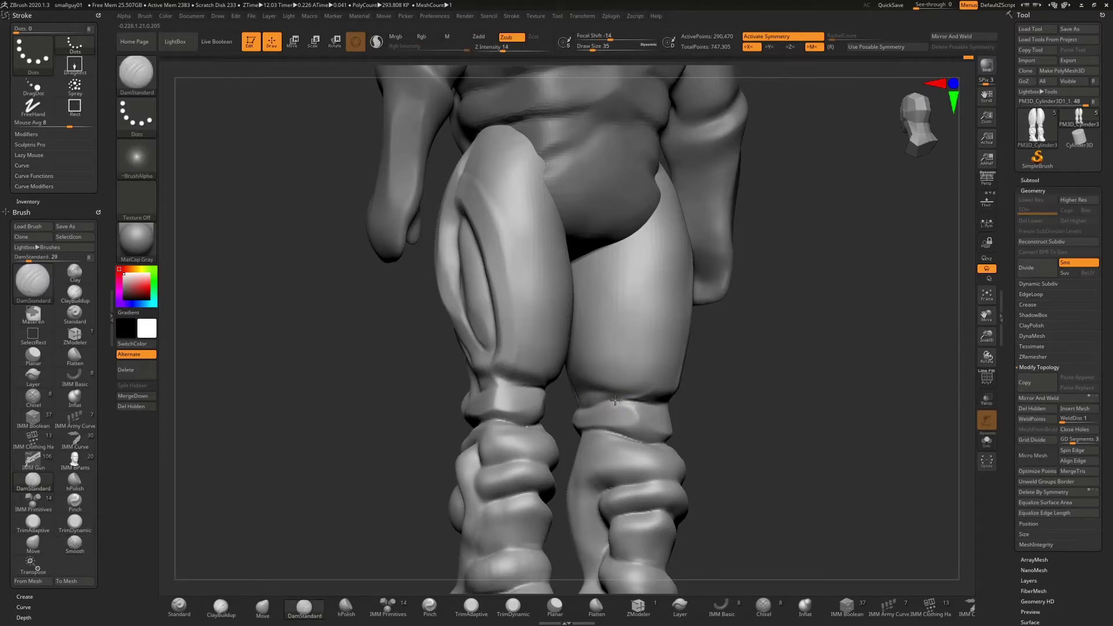
- Carve a long muscle line down the inner thigh to the knee strap and smooth its upper end
{"action": "left_click_drag", "start_coordinate": [696, 400], "coordinate": [529, 385]}
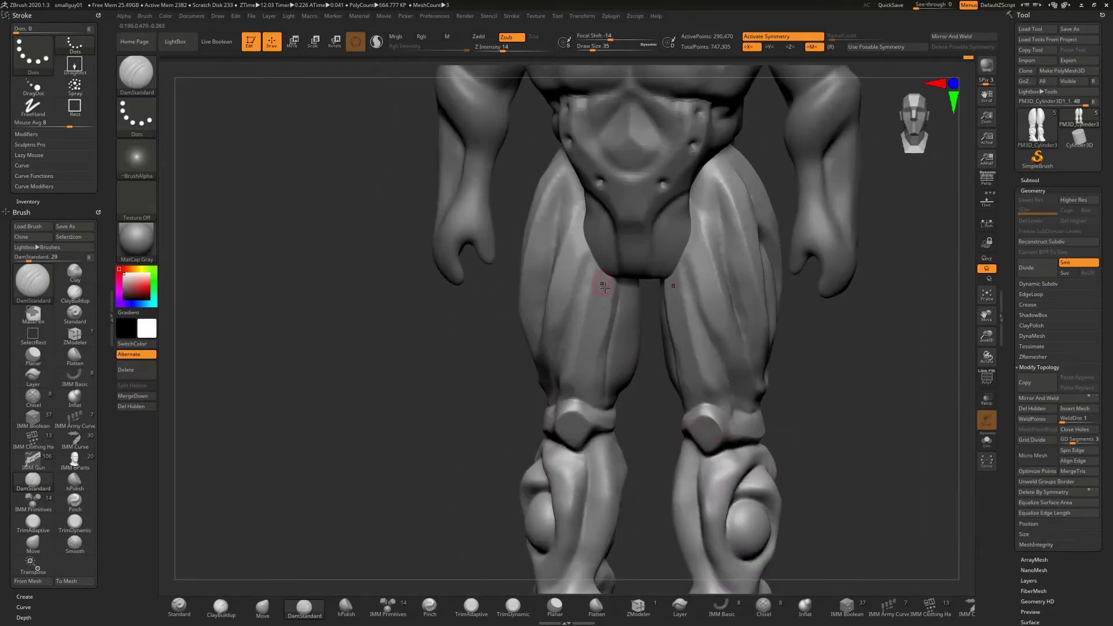
{"action": "left_click_drag", "start_coordinate": [650, 431], "coordinate": [617, 385]}
{"action": "mouse_move", "coordinate": [583, 282]}
{"action": "left_mouse_down", "text": "shift"}
{"action": "mouse_move", "coordinate": [590, 254]}
{"action": "mouse_move", "coordinate": [597, 260]}
{"action": "left_mouse_up", "text": "shift"}
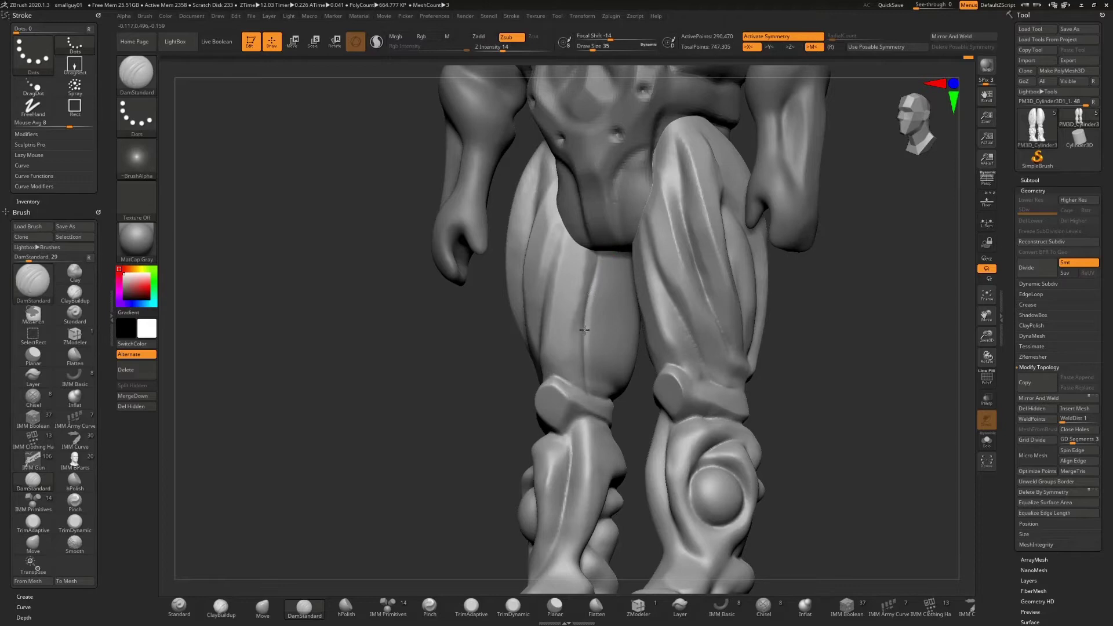
{"action": "left_click_drag", "start_coordinate": [369, 394], "coordinate": [447, 373], "text": "shift"}
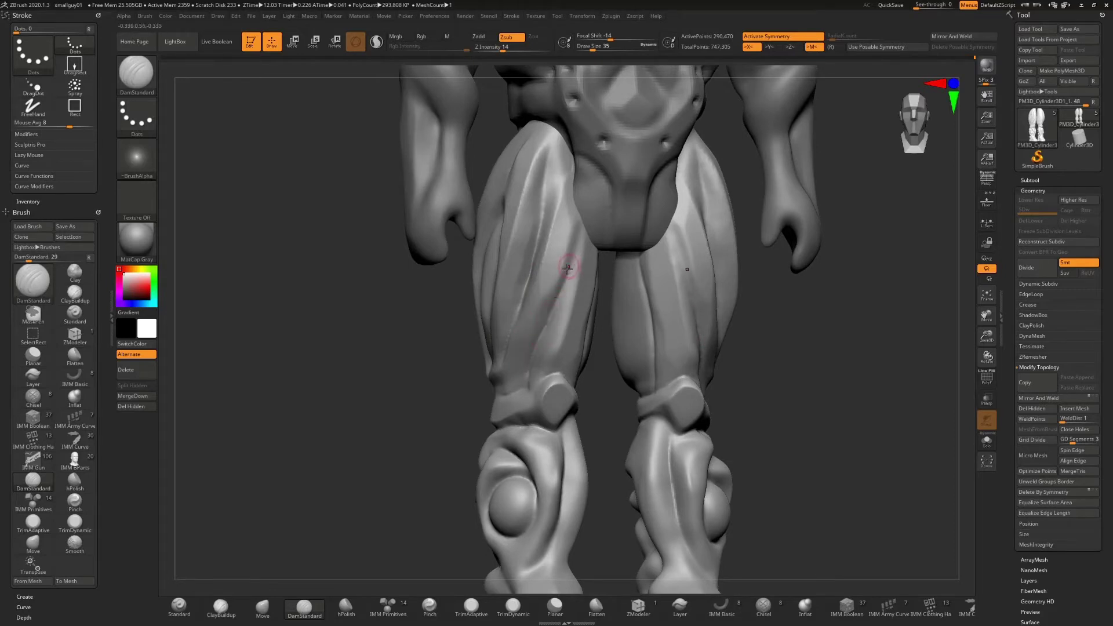
- Build up a vertical muscle strip on the back of each thigh with ClayBuildup at draw size 80, and smooth it
{"action": "left_click_drag", "start_coordinate": [984, 339], "coordinate": [969, 299]}
{"action": "left_click_drag", "start_coordinate": [798, 223], "coordinate": [785, 280], "text": "alt"}
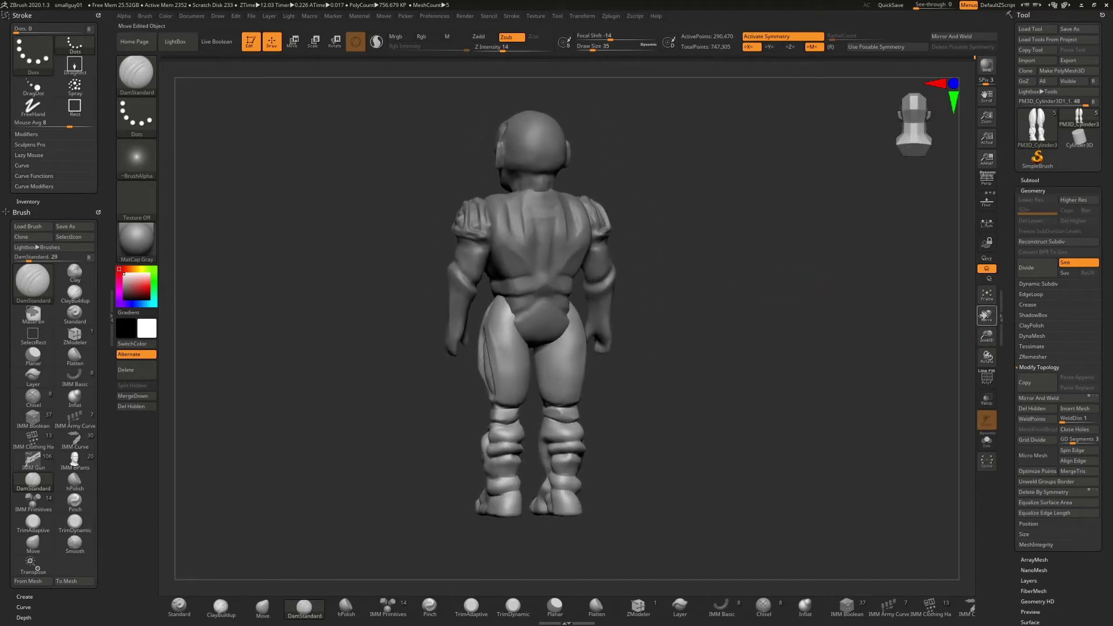
{"action": "left_click_drag", "start_coordinate": [980, 320], "coordinate": [945, 363], "text": "alt"}
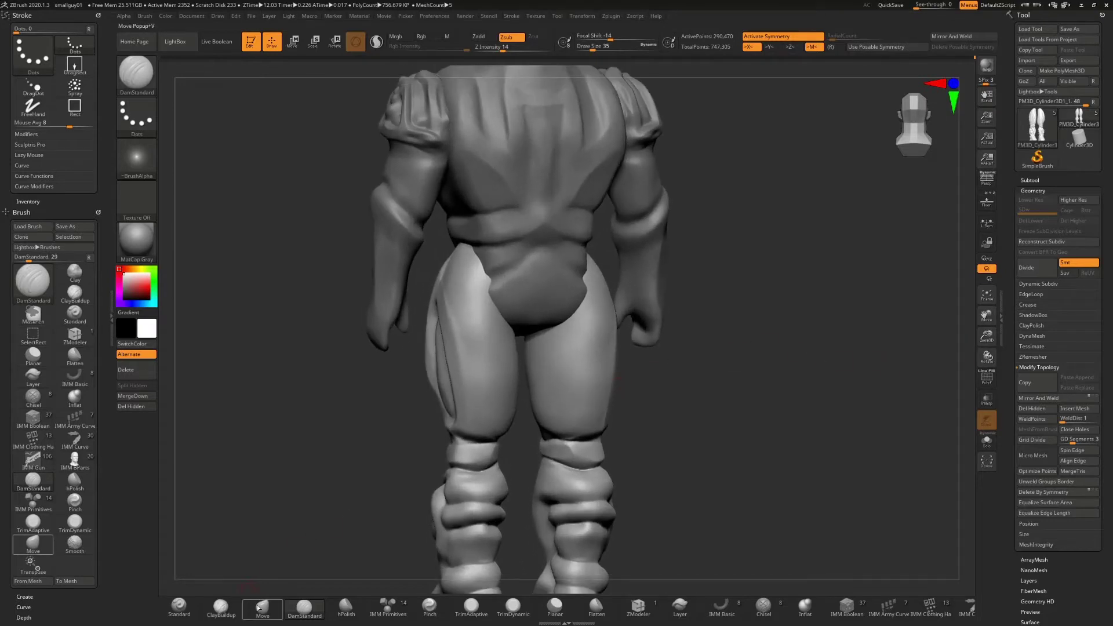
{"action": "left_click", "coordinate": [221, 606]}
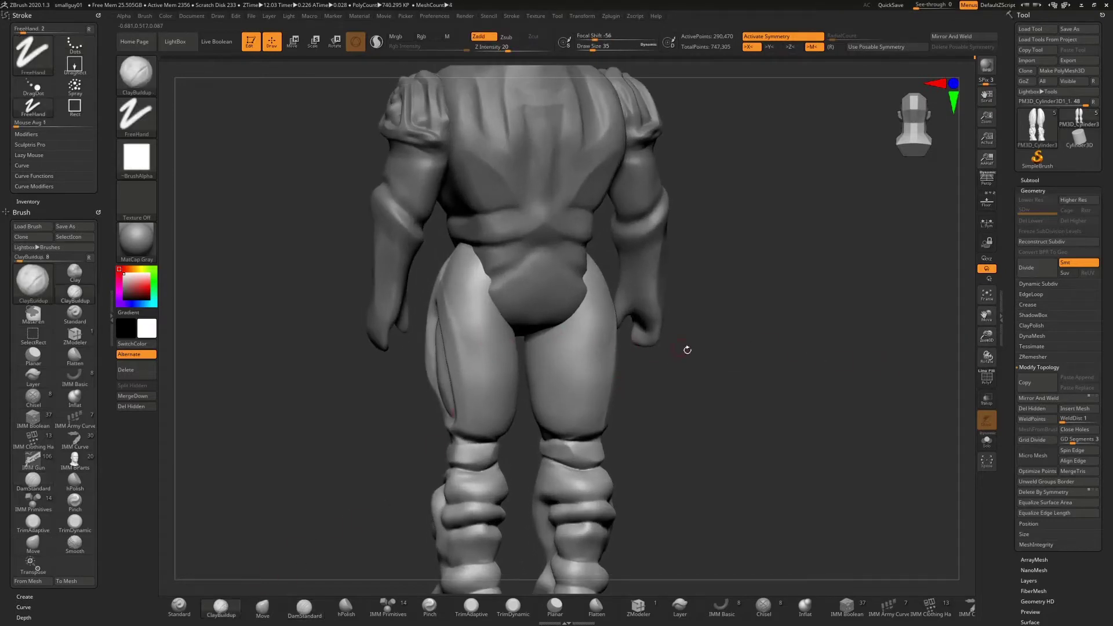
{"action": "key", "text": "s"}
{"action": "left_click_drag", "start_coordinate": [704, 371], "coordinate": [713, 371]}
{"action": "left_click_drag", "start_coordinate": [486, 298], "coordinate": [492, 406]}
{"action": "left_click_drag", "start_coordinate": [485, 293], "coordinate": [489, 404], "text": "shift"}
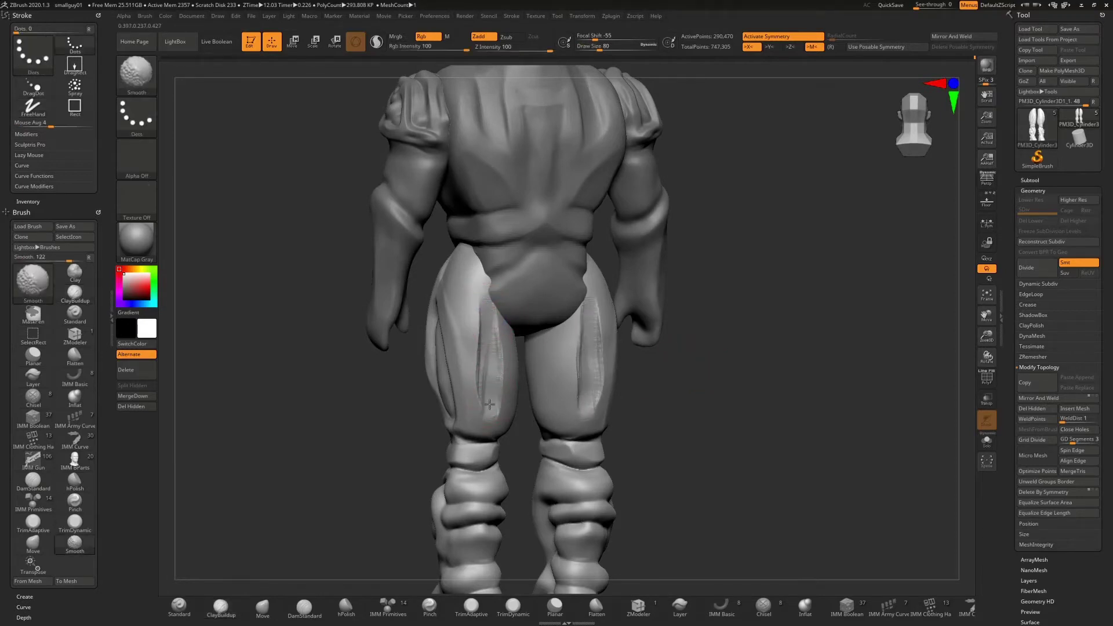
- Cut a vertical groove beside the rear thigh muscle with the inverted Standard brush and smooth it
{"action": "left_click", "coordinate": [180, 600]}
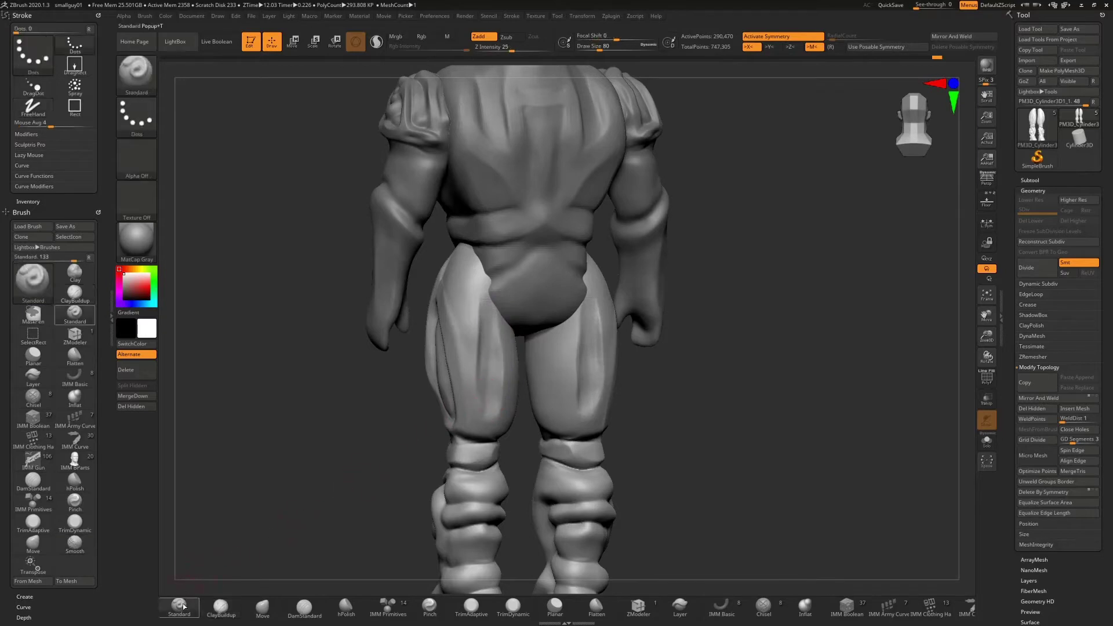
{"action": "mouse_move", "coordinate": [492, 317]}
{"action": "left_mouse_down", "text": "alt"}
{"action": "mouse_move", "coordinate": [489, 404]}
{"action": "mouse_move", "coordinate": [485, 312]}
{"action": "mouse_move", "coordinate": [486, 406]}
{"action": "mouse_move", "coordinate": [485, 355]}
{"action": "left_mouse_up", "text": "alt"}
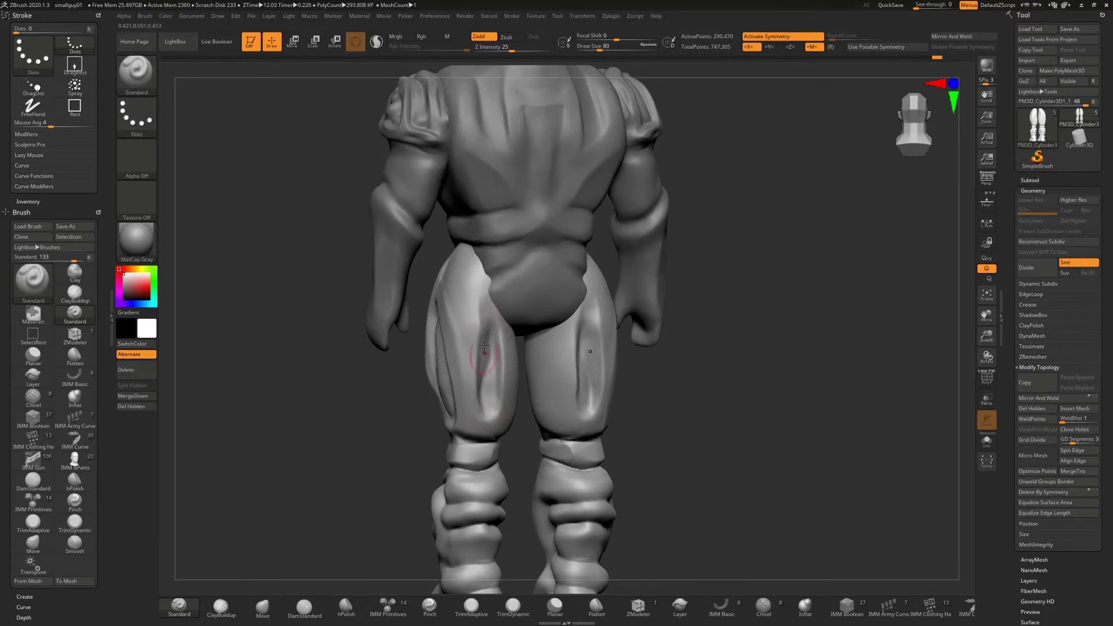
{"action": "left_click_drag", "start_coordinate": [485, 316], "coordinate": [486, 345], "text": "shift"}
{"action": "left_click_drag", "start_coordinate": [486, 392], "coordinate": [486, 381], "text": "shift"}
- Raise long muscle ridges along the outer back of the thighs, from the hip down to the knee
{"action": "left_click_drag", "start_coordinate": [699, 377], "coordinate": [646, 374]}
{"action": "left_click_drag", "start_coordinate": [615, 313], "coordinate": [617, 397]}
{"action": "left_click_drag", "start_coordinate": [614, 316], "coordinate": [606, 416]}
{"action": "left_click_drag", "start_coordinate": [606, 313], "coordinate": [621, 280]}
{"action": "mouse_move", "coordinate": [753, 253]}
{"action": "left_mouse_down"}
{"action": "mouse_move", "coordinate": [858, 255]}
{"action": "mouse_move", "coordinate": [753, 254]}
{"action": "left_mouse_up"}
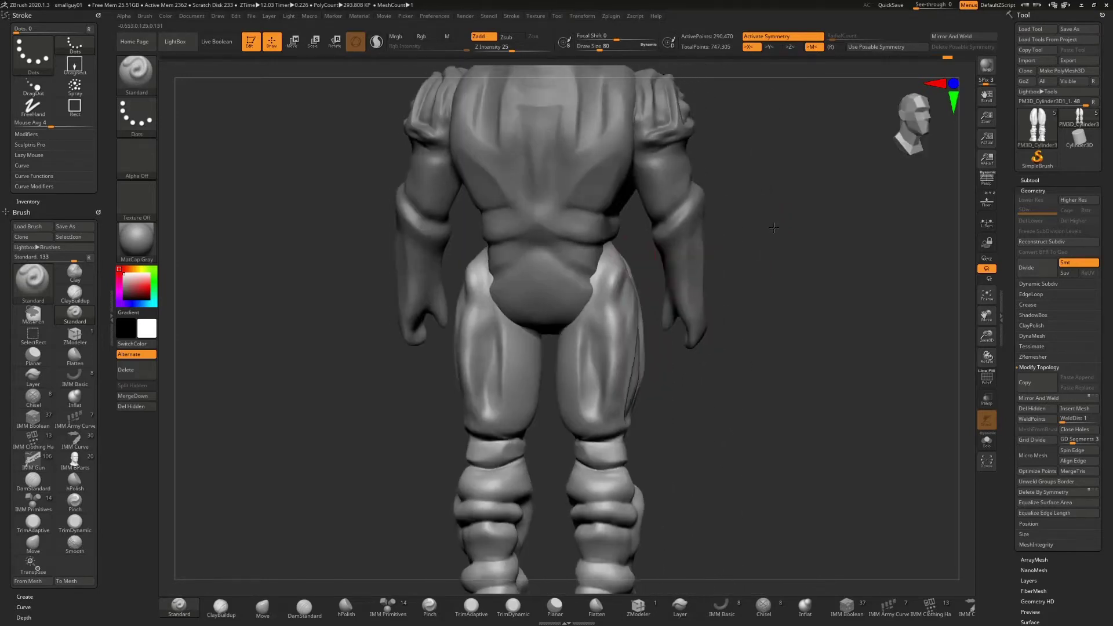
{"action": "left_click_drag", "start_coordinate": [616, 277], "coordinate": [605, 404]}
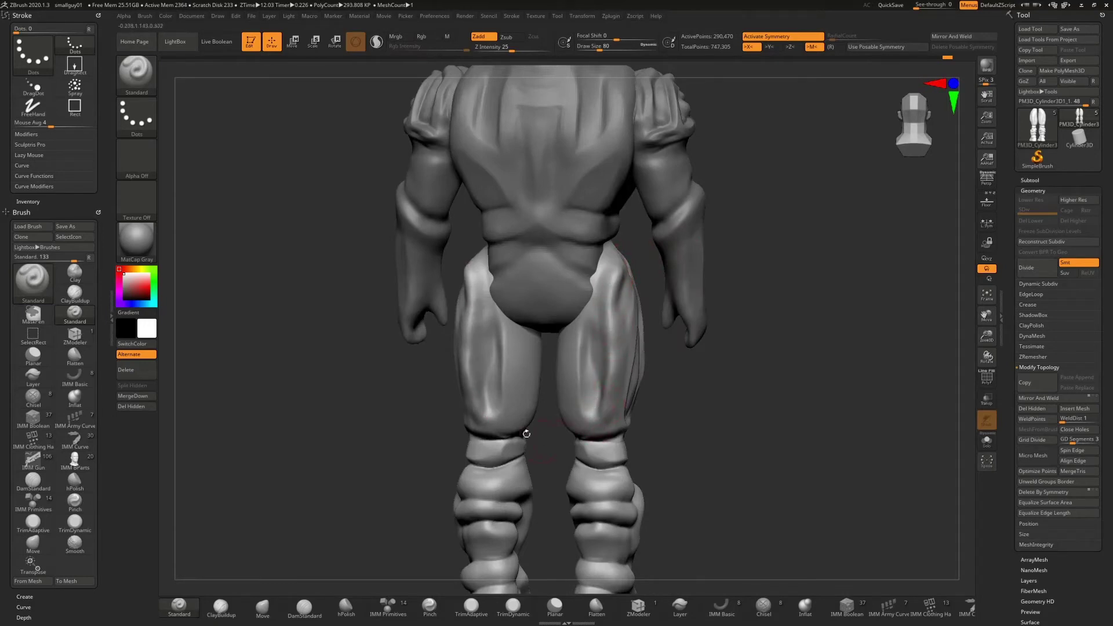
- Raise vertical muscle ridges on the inner and middle back of the thighs with the Standard brush
{"action": "left_click_drag", "start_coordinate": [504, 345], "coordinate": [505, 395]}
{"action": "left_click_drag", "start_coordinate": [509, 341], "coordinate": [499, 409]}
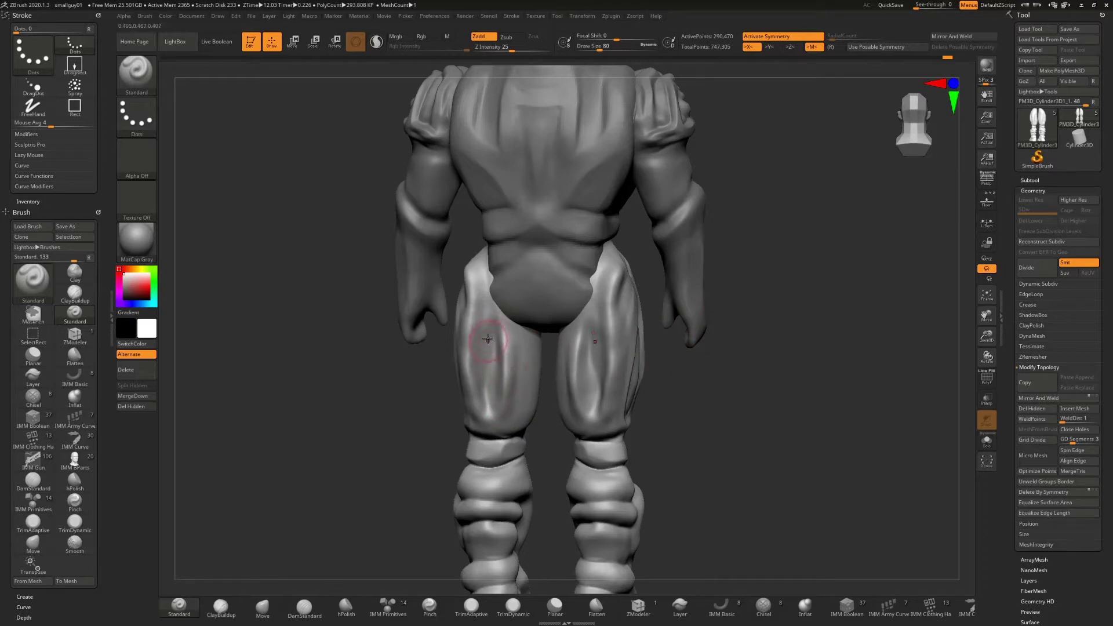
{"action": "mouse_move", "coordinate": [488, 338]}
{"action": "left_mouse_down"}
{"action": "mouse_move", "coordinate": [493, 400]}
{"action": "mouse_move", "coordinate": [484, 324]}
{"action": "mouse_move", "coordinate": [490, 406]}
{"action": "mouse_move", "coordinate": [491, 316]}
{"action": "mouse_move", "coordinate": [490, 407]}
{"action": "left_mouse_up"}
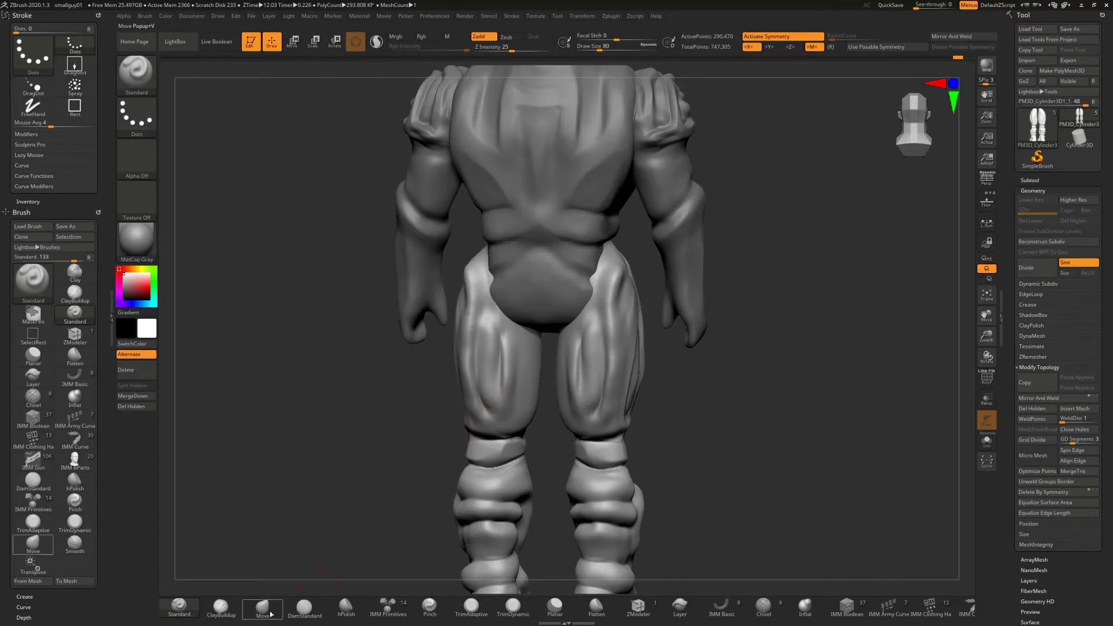
- Outline the elongated oval muscle on the back of each thigh with sharp DamStandard creases
{"action": "left_click", "coordinate": [304, 608]}
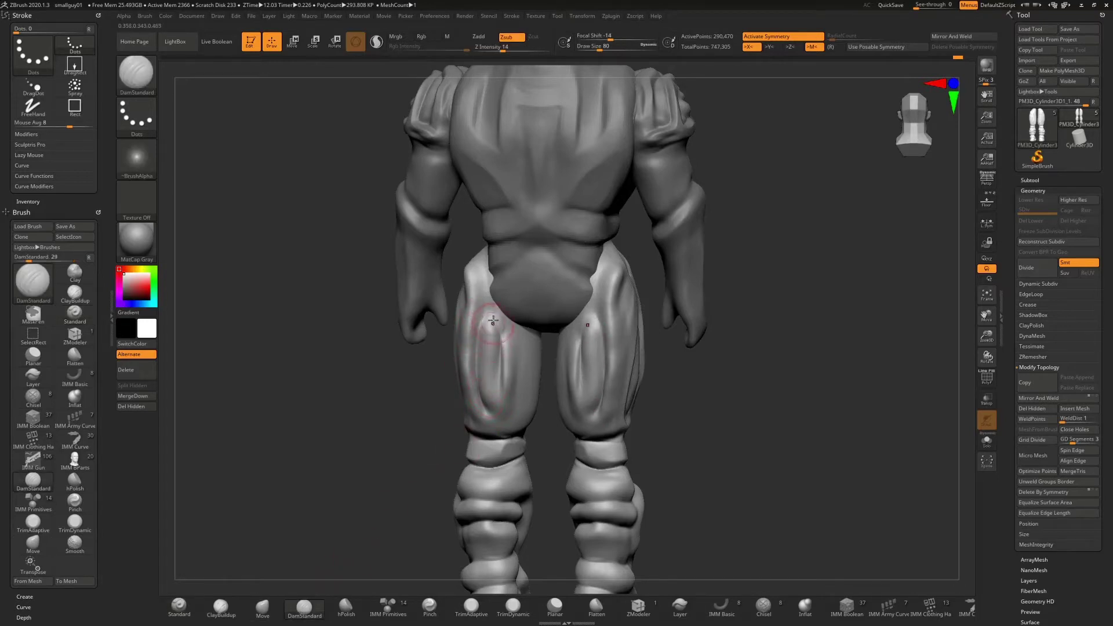
{"action": "left_click_drag", "start_coordinate": [499, 325], "coordinate": [502, 352]}
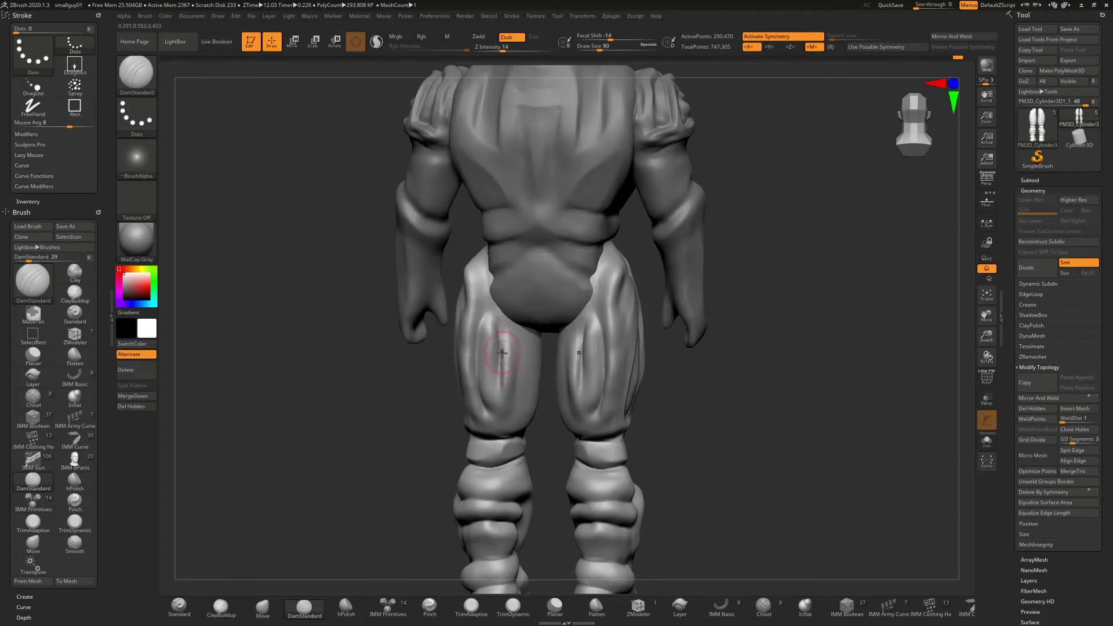
{"action": "left_click_drag", "start_coordinate": [499, 412], "coordinate": [496, 409]}
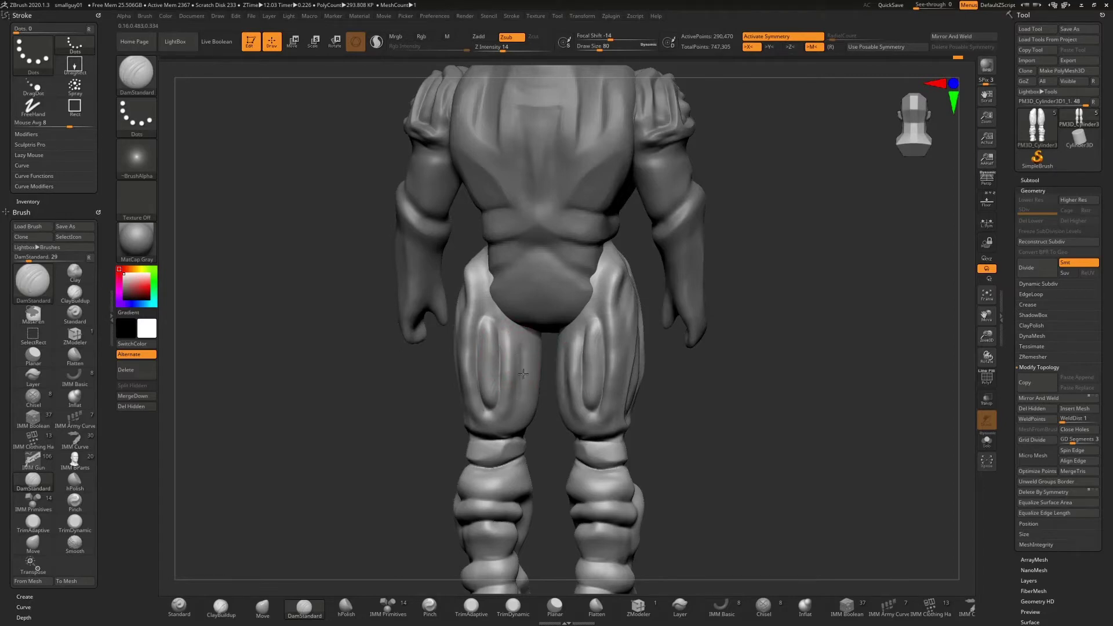
- Carve creases along the inner and lower edges of the rear thigh muscles with DamStandard and smooth them
{"action": "left_click_drag", "start_coordinate": [522, 374], "coordinate": [520, 402]}
{"action": "left_click_drag", "start_coordinate": [524, 347], "coordinate": [512, 410]}
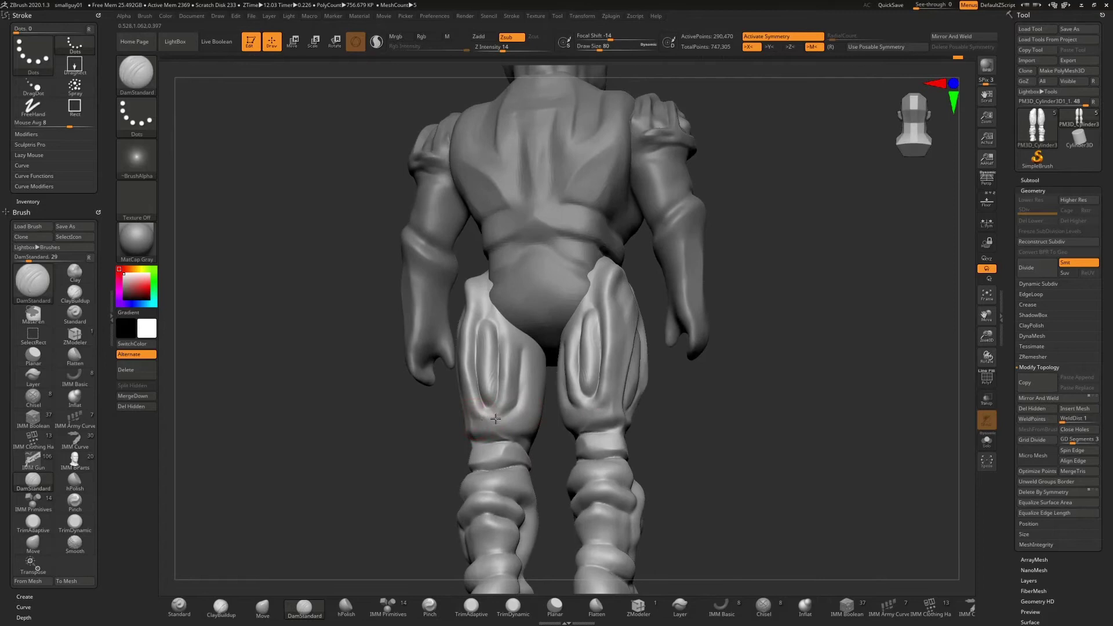
{"action": "mouse_move", "coordinate": [495, 419]}
{"action": "left_mouse_down"}
{"action": "mouse_move", "coordinate": [507, 410]}
{"action": "mouse_move", "coordinate": [481, 420]}
{"action": "left_mouse_up"}
{"action": "left_click_drag", "start_coordinate": [353, 424], "coordinate": [447, 427]}
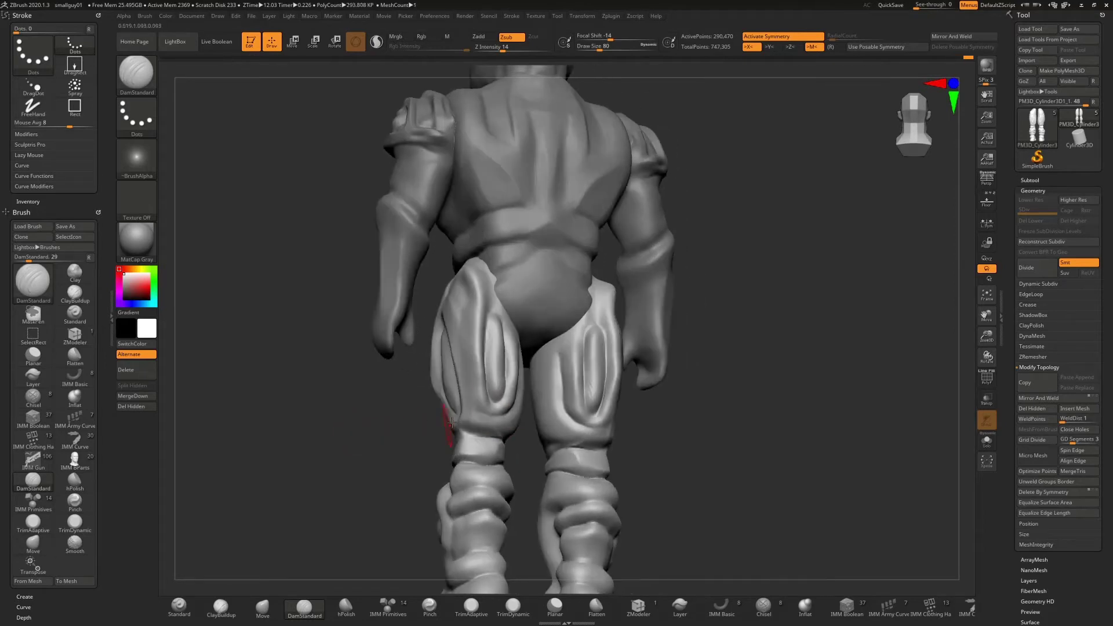
{"action": "mouse_move", "coordinate": [474, 377]}
{"action": "left_mouse_down"}
{"action": "mouse_move", "coordinate": [494, 411]}
{"action": "mouse_move", "coordinate": [482, 407]}
{"action": "left_mouse_up"}
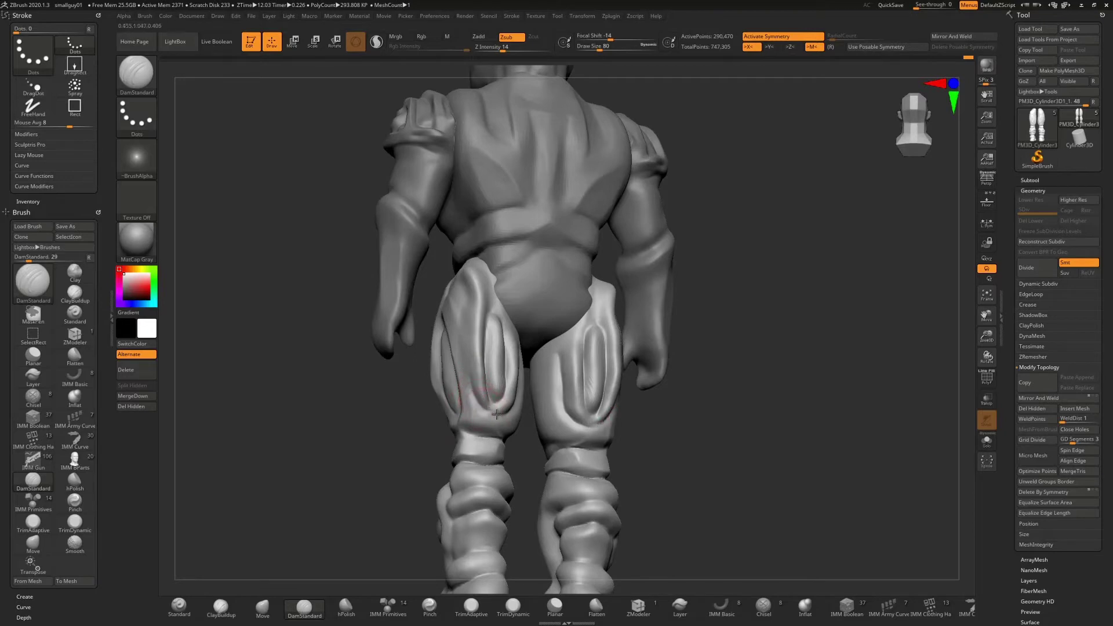
{"action": "left_click_drag", "start_coordinate": [579, 354], "coordinate": [590, 403], "text": "shift"}
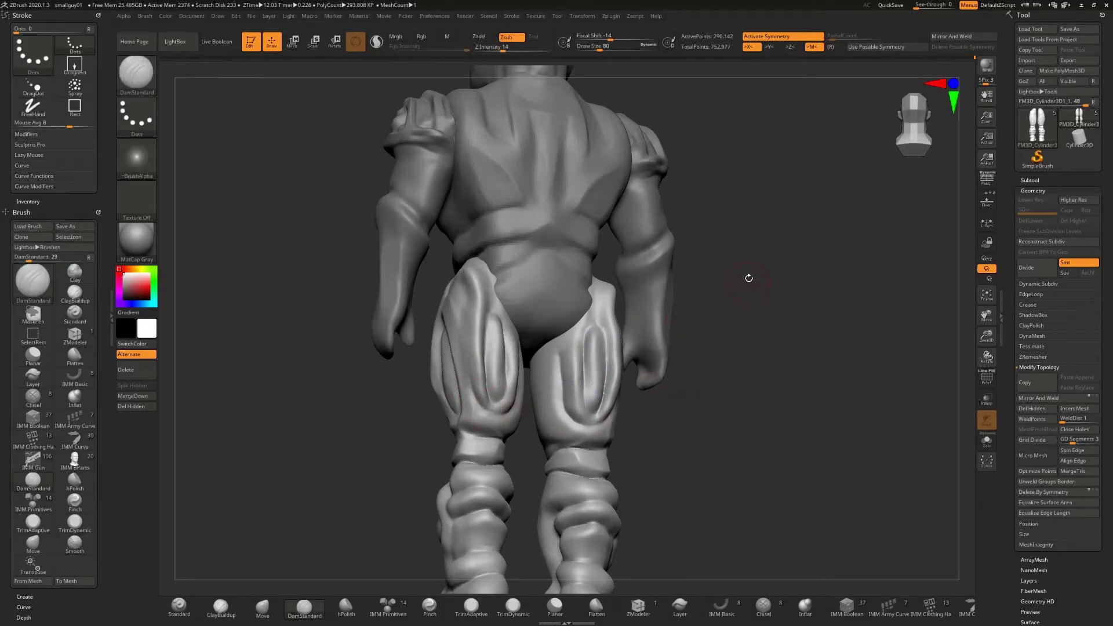
- Cut long grooves between the muscle ridges on the outer back of the thighs, from the hip down to the knee
{"action": "left_click_drag", "start_coordinate": [745, 276], "coordinate": [713, 296]}
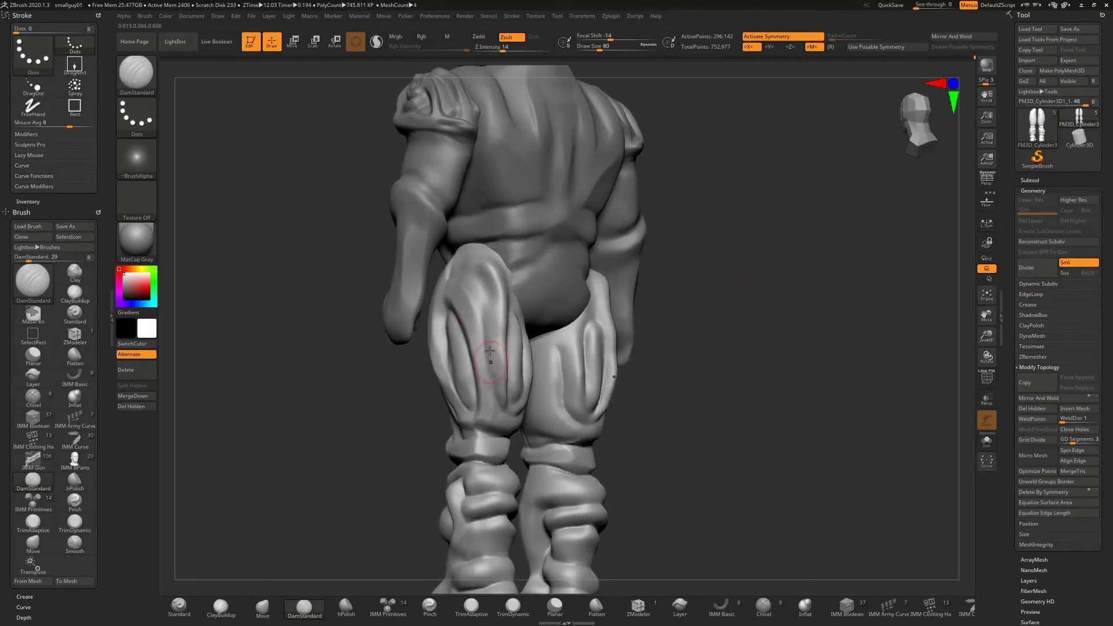
{"action": "left_click_drag", "start_coordinate": [497, 405], "coordinate": [501, 414]}
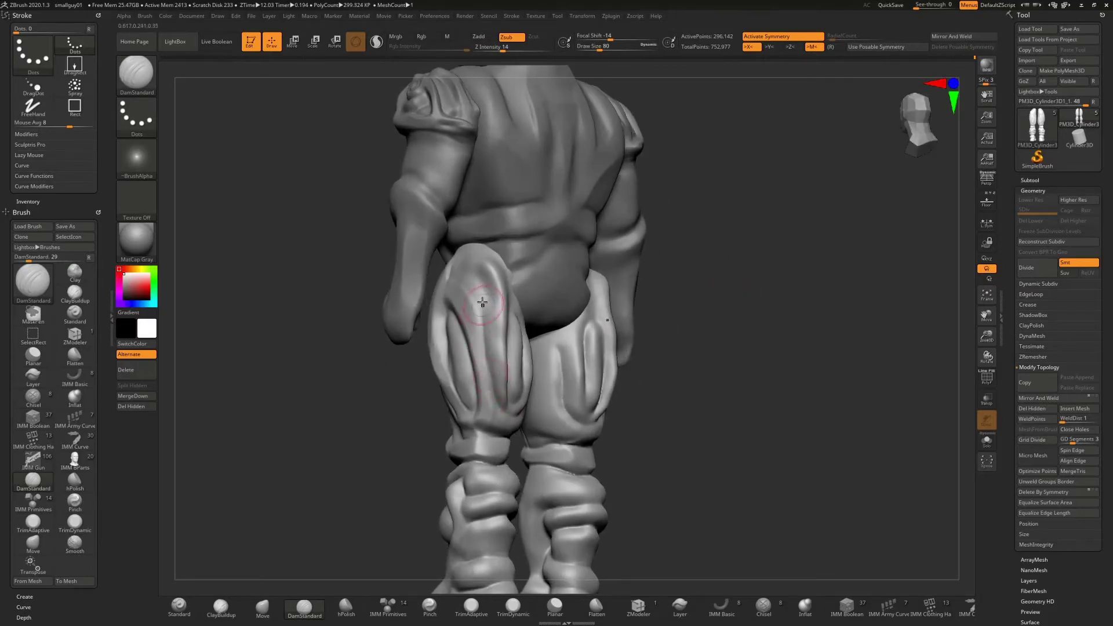
{"action": "left_click_drag", "start_coordinate": [488, 289], "coordinate": [478, 333]}
{"action": "left_click_drag", "start_coordinate": [483, 289], "coordinate": [474, 264]}
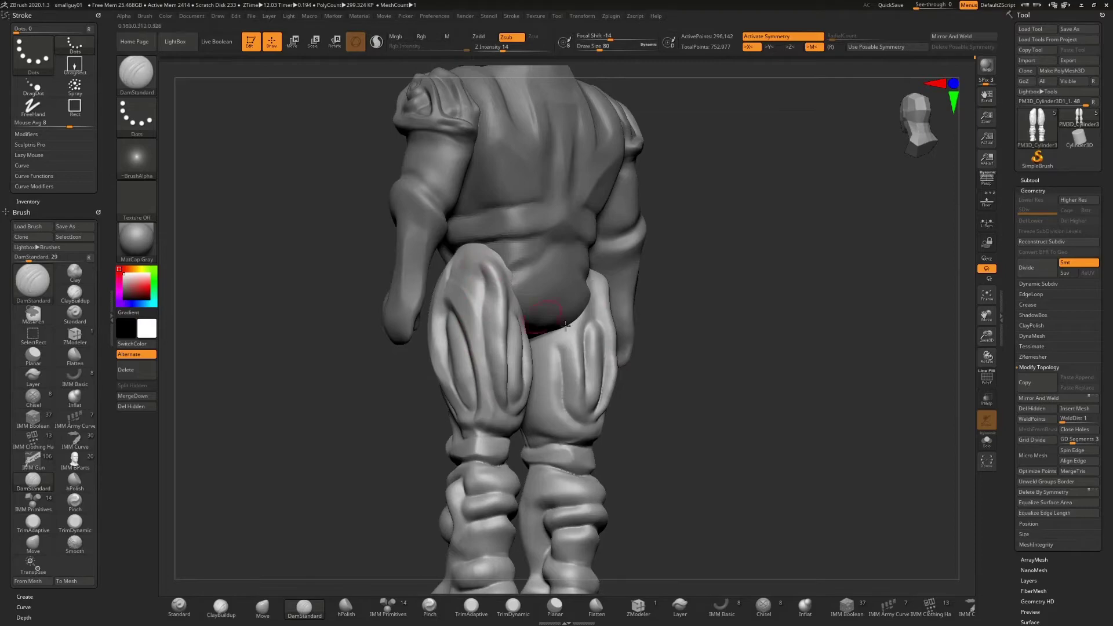
{"action": "mouse_move", "coordinate": [708, 263]}
{"action": "left_mouse_down"}
{"action": "mouse_move", "coordinate": [667, 278]}
{"action": "mouse_move", "coordinate": [695, 325]}
{"action": "mouse_move", "coordinate": [726, 271]}
{"action": "mouse_move", "coordinate": [466, 272]}
{"action": "left_mouse_up"}
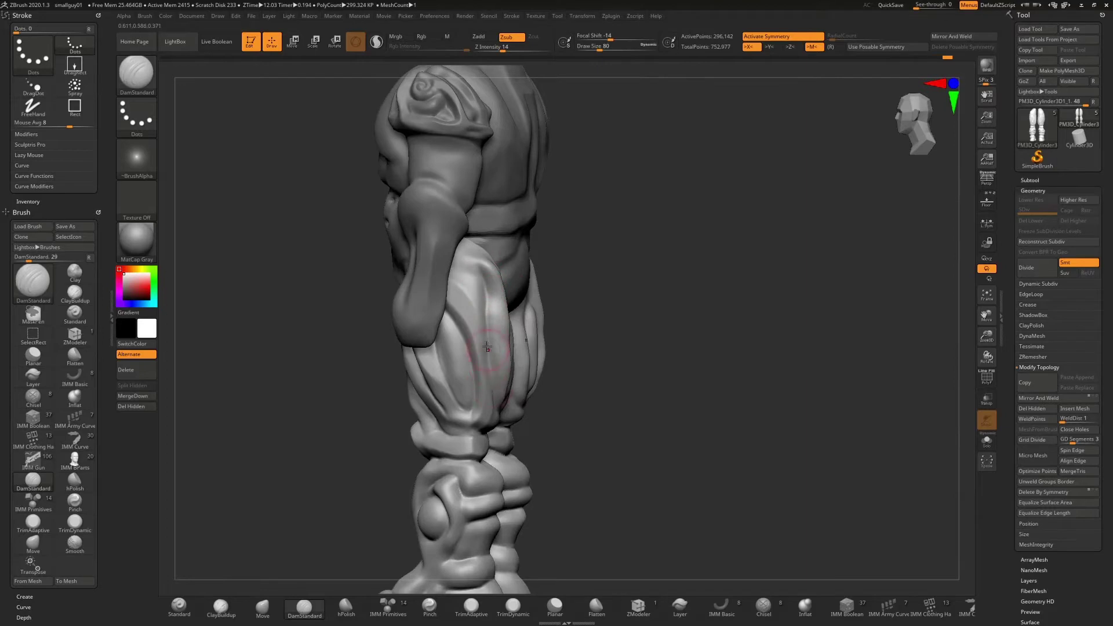
{"action": "left_click_drag", "start_coordinate": [627, 369], "coordinate": [636, 340]}
- Define the muscle on the inner back of each thigh with a curved crease and soften the surrounding ridges with Smooth
{"action": "mouse_move", "coordinate": [467, 394]}
{"action": "left_mouse_down"}
{"action": "mouse_move", "coordinate": [506, 409]}
{"action": "mouse_move", "coordinate": [547, 386]}
{"action": "mouse_move", "coordinate": [543, 342]}
{"action": "left_mouse_up"}
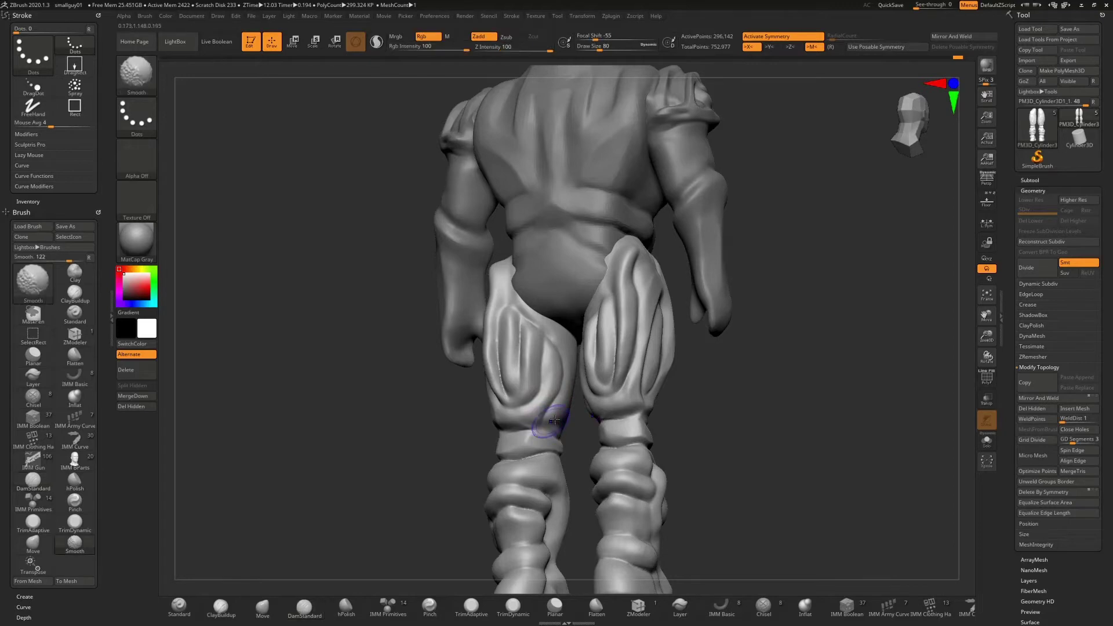
{"action": "left_click_drag", "start_coordinate": [373, 443], "coordinate": [400, 443]}
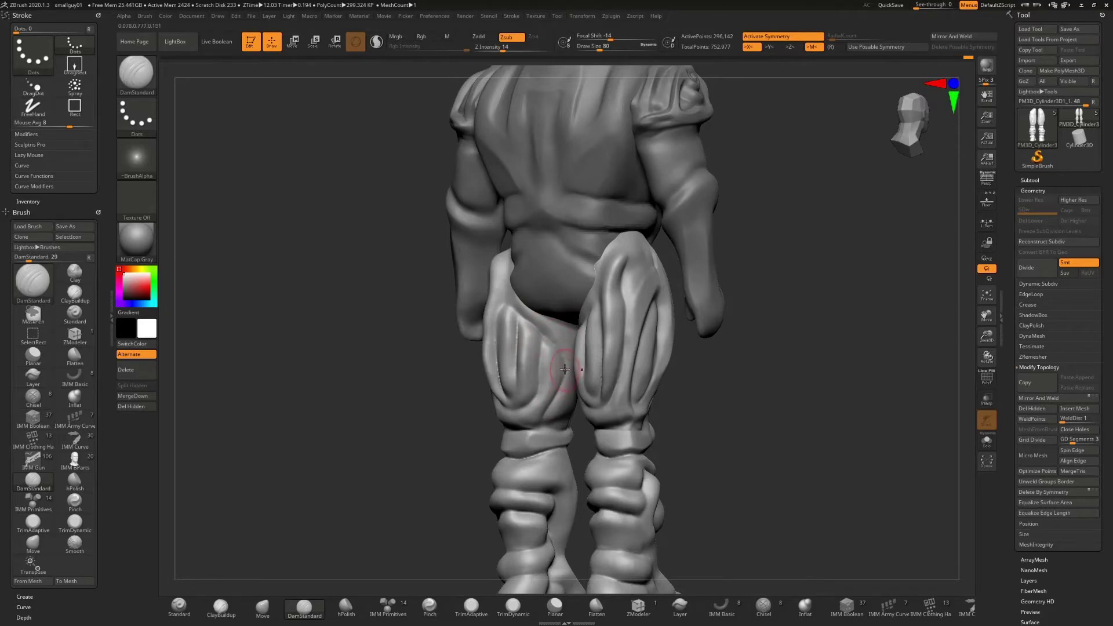
{"action": "left_click_drag", "start_coordinate": [362, 447], "coordinate": [551, 354]}
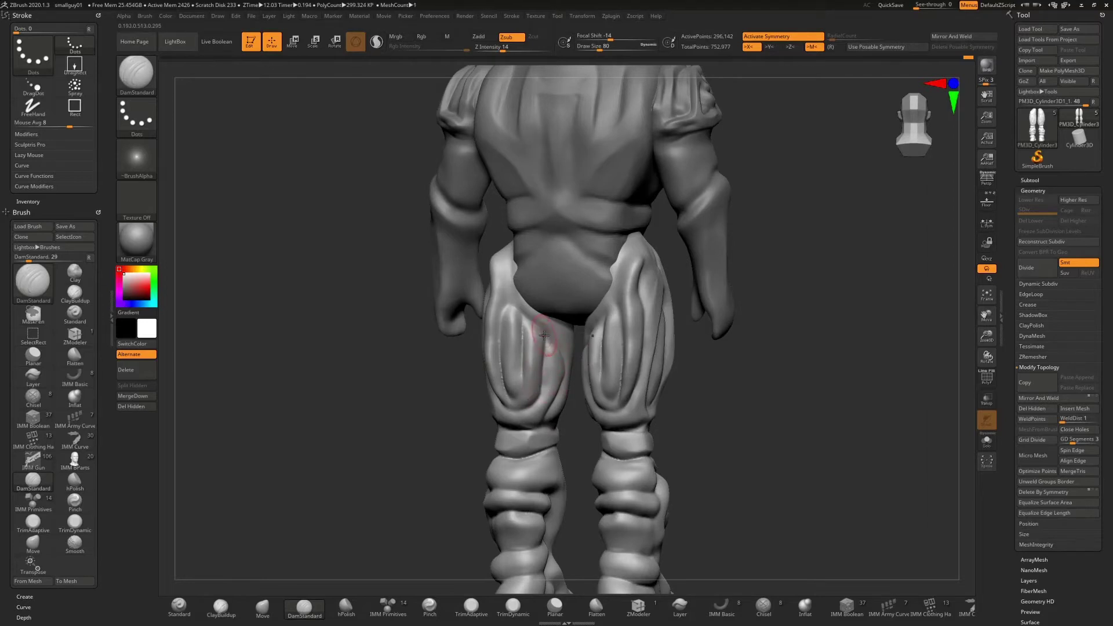
{"action": "mouse_move", "coordinate": [418, 424]}
{"action": "left_mouse_down"}
{"action": "mouse_move", "coordinate": [525, 325]}
{"action": "mouse_move", "coordinate": [521, 373]}
{"action": "mouse_move", "coordinate": [534, 342]}
{"action": "mouse_move", "coordinate": [531, 371]}
{"action": "left_mouse_up"}
{"action": "key", "text": "shift"}
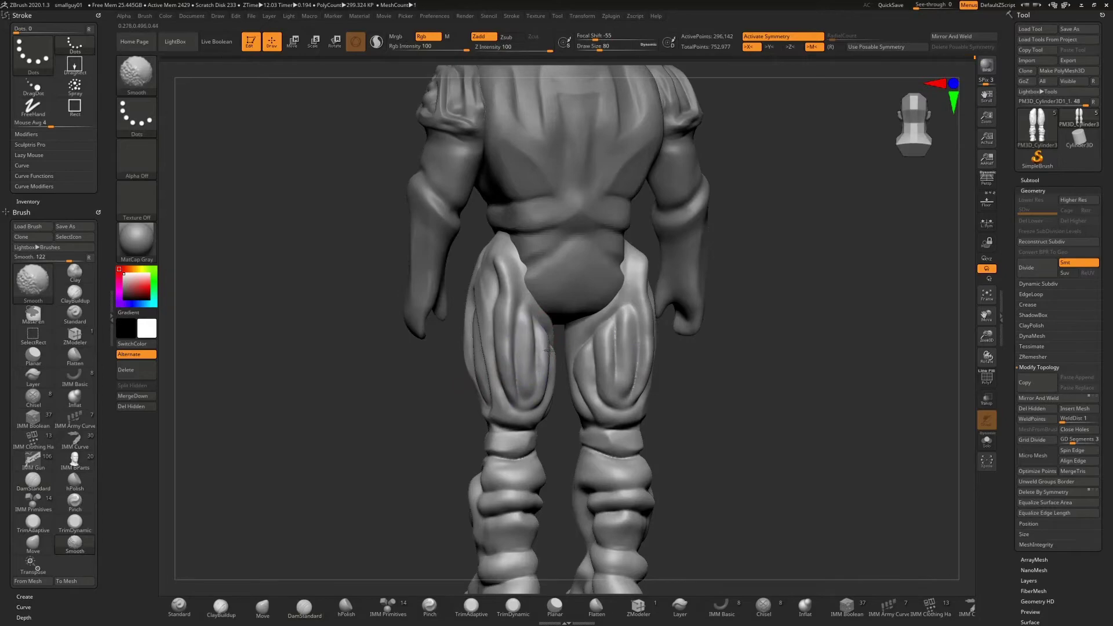
{"action": "mouse_move", "coordinate": [735, 357]}
{"action": "left_mouse_down"}
{"action": "mouse_move", "coordinate": [637, 365]}
{"action": "mouse_move", "coordinate": [770, 348]}
{"action": "mouse_move", "coordinate": [714, 321]}
{"action": "mouse_move", "coordinate": [522, 316]}
{"action": "left_mouse_up"}
{"action": "key", "text": "shift"}
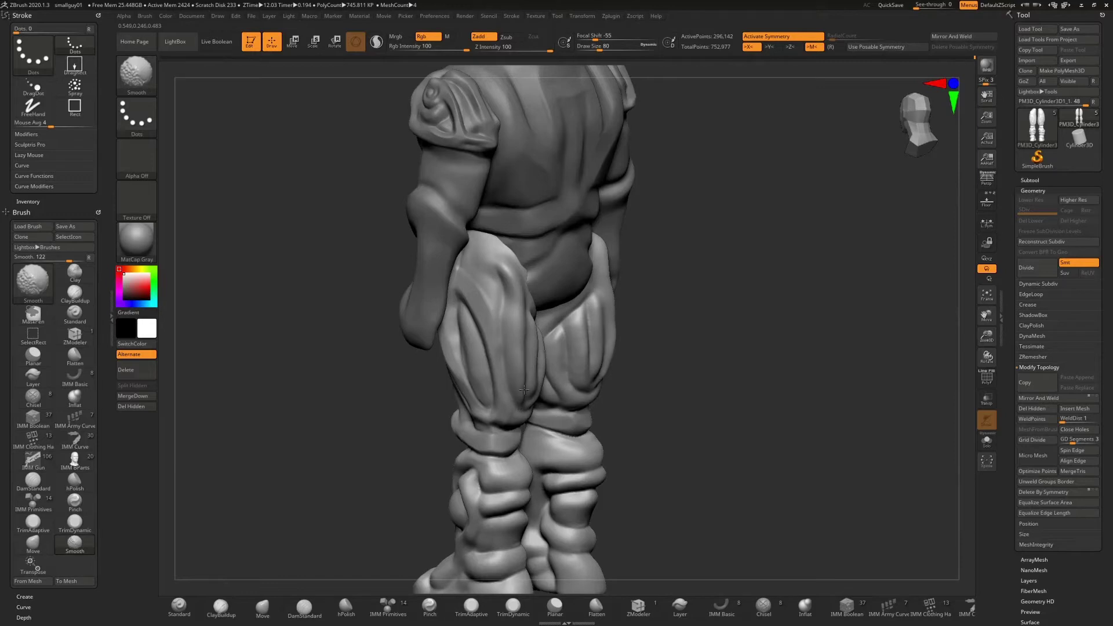
{"action": "mouse_move", "coordinate": [662, 326]}
{"action": "left_mouse_down"}
{"action": "mouse_move", "coordinate": [698, 311]}
{"action": "mouse_move", "coordinate": [669, 307]}
{"action": "mouse_move", "coordinate": [617, 330]}
{"action": "left_mouse_up"}
- Flatten the muscle ridges on the outer back of the thighs with the hPolish brush
{"action": "left_click", "coordinate": [264, 606]}
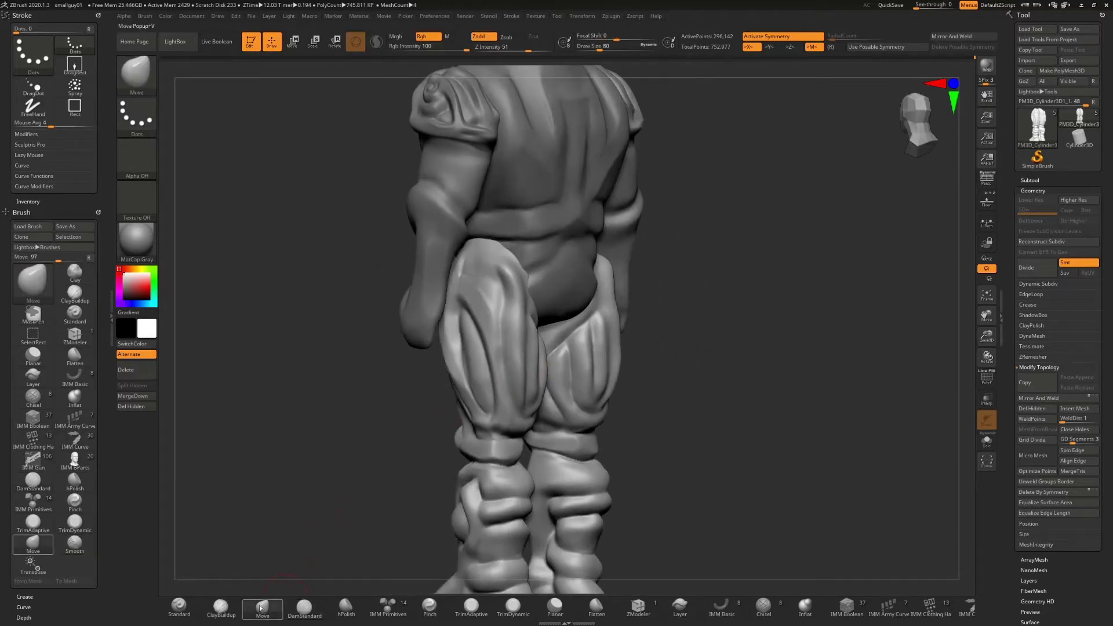
{"action": "left_click", "coordinate": [346, 605]}
{"action": "left_click_drag", "start_coordinate": [739, 270], "coordinate": [720, 268]}
{"action": "mouse_move", "coordinate": [518, 261]}
{"action": "left_mouse_down"}
{"action": "mouse_move", "coordinate": [523, 371]}
{"action": "mouse_move", "coordinate": [520, 345]}
{"action": "left_mouse_up"}
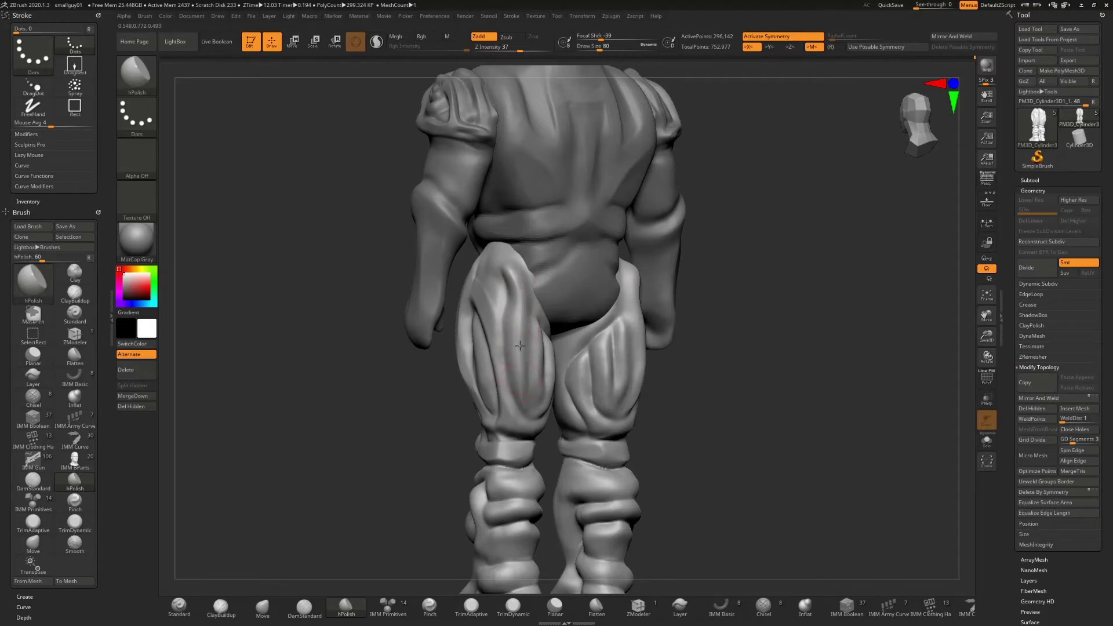
{"action": "mouse_move", "coordinate": [520, 303]}
{"action": "left_mouse_down"}
{"action": "mouse_move", "coordinate": [517, 270]}
{"action": "mouse_move", "coordinate": [500, 300]}
{"action": "mouse_move", "coordinate": [505, 267]}
{"action": "left_mouse_up"}
{"action": "left_click_drag", "start_coordinate": [518, 331], "coordinate": [529, 407]}
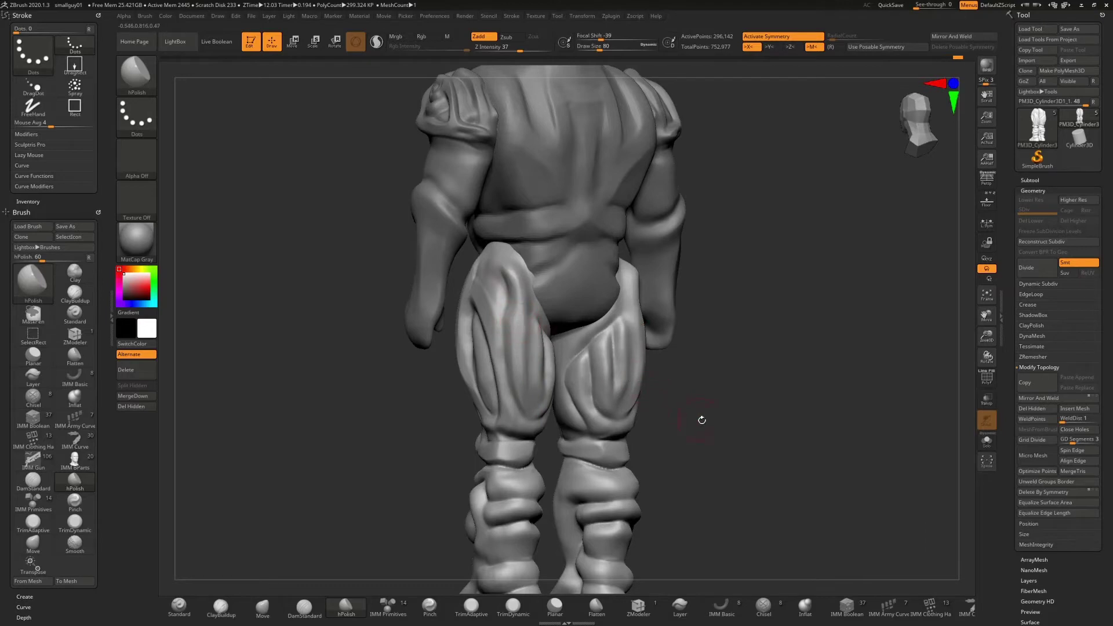
- Polish the inner rear thigh muscles and the lower ends of the rear muscles above the knee with hPolish
{"action": "mouse_move", "coordinate": [701, 417]}
{"action": "left_mouse_down"}
{"action": "mouse_move", "coordinate": [522, 335]}
{"action": "mouse_move", "coordinate": [553, 367]}
{"action": "mouse_move", "coordinate": [559, 400]}
{"action": "left_mouse_up"}
{"action": "mouse_move", "coordinate": [558, 335]}
{"action": "left_mouse_down"}
{"action": "mouse_move", "coordinate": [555, 398]}
{"action": "mouse_move", "coordinate": [572, 373]}
{"action": "mouse_move", "coordinate": [580, 390]}
{"action": "mouse_move", "coordinate": [564, 428]}
{"action": "left_mouse_up"}
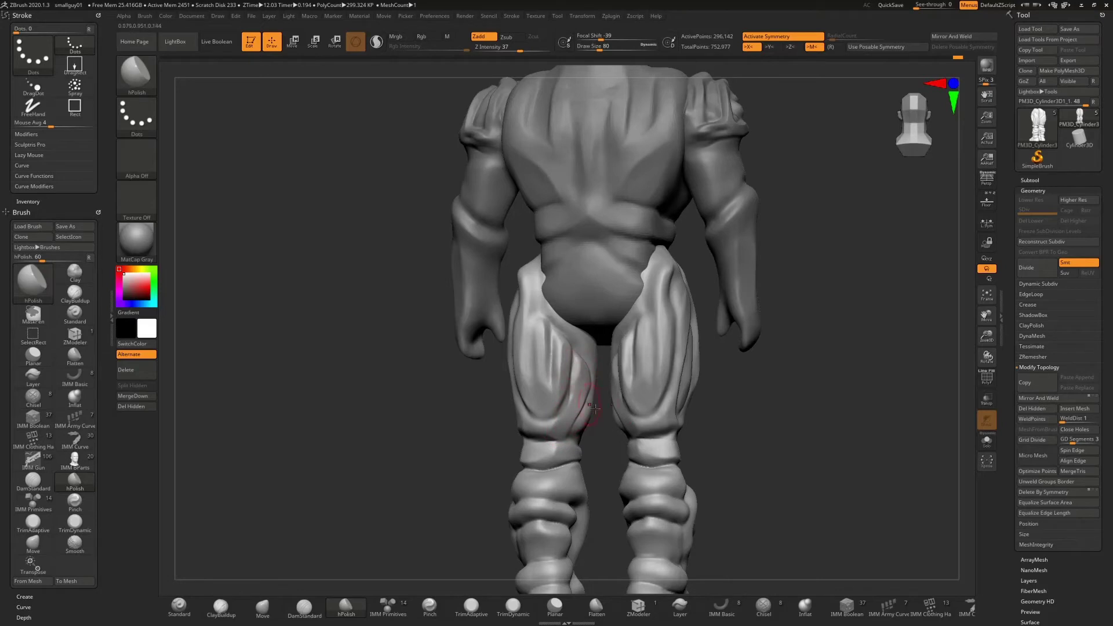
{"action": "left_click_drag", "start_coordinate": [718, 385], "coordinate": [768, 385]}
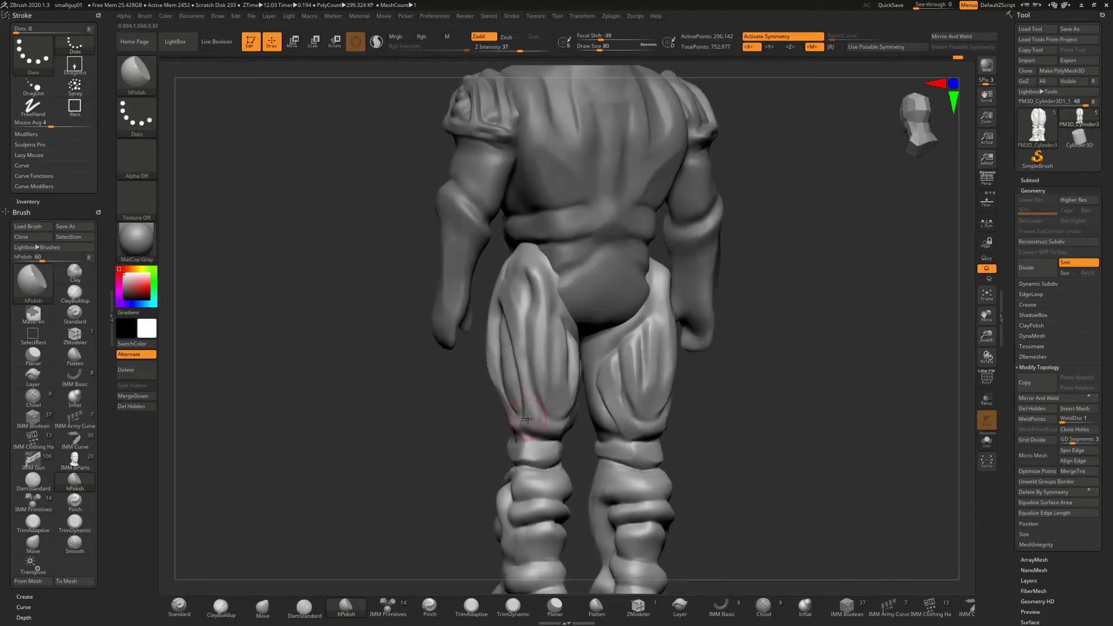
{"action": "left_click_drag", "start_coordinate": [531, 420], "coordinate": [557, 427]}
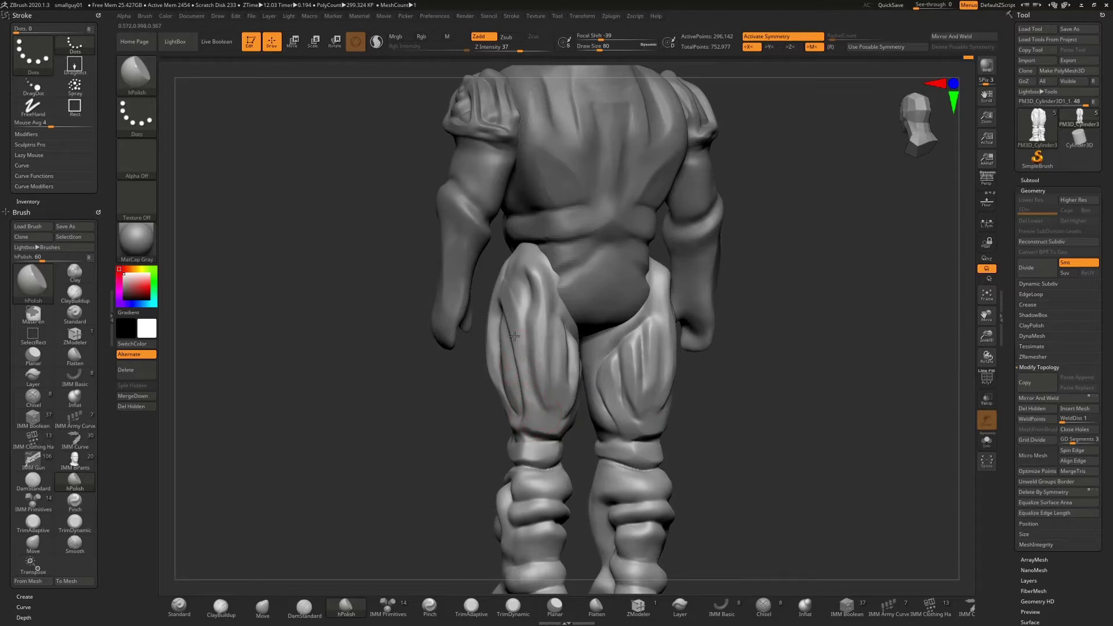
{"action": "left_click_drag", "start_coordinate": [514, 336], "coordinate": [530, 408]}
{"action": "left_click_drag", "start_coordinate": [541, 308], "coordinate": [547, 408]}
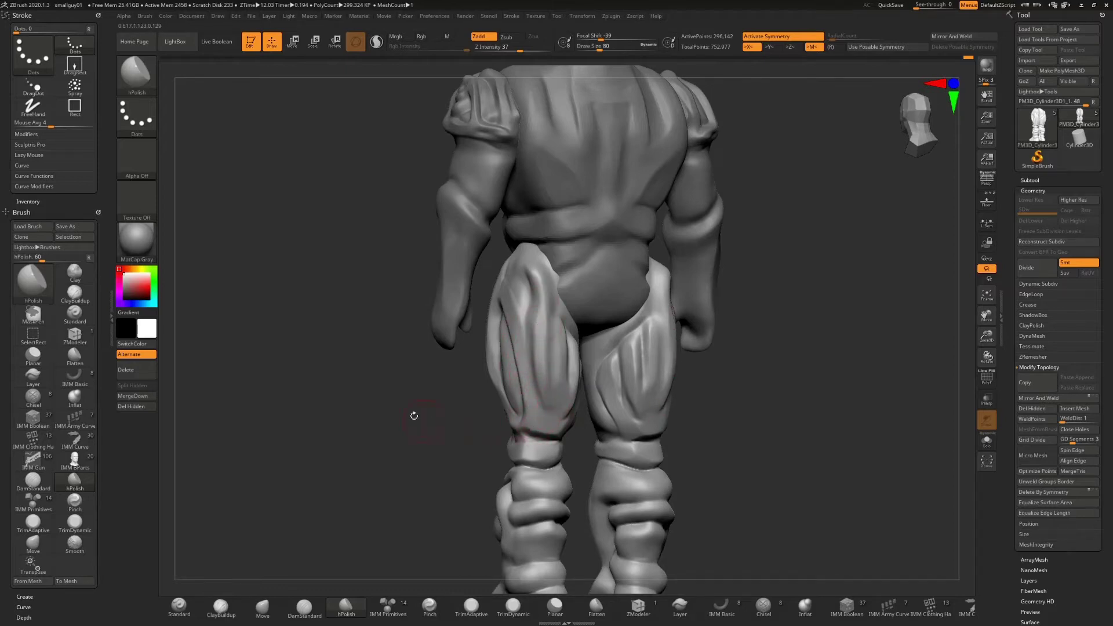
{"action": "left_click_drag", "start_coordinate": [414, 417], "coordinate": [419, 424], "text": "shift"}
- Polish the upper hip area and the long diagonal muscles on the front of the thighs into flatter planes
{"action": "left_click_drag", "start_coordinate": [621, 364], "coordinate": [548, 359]}
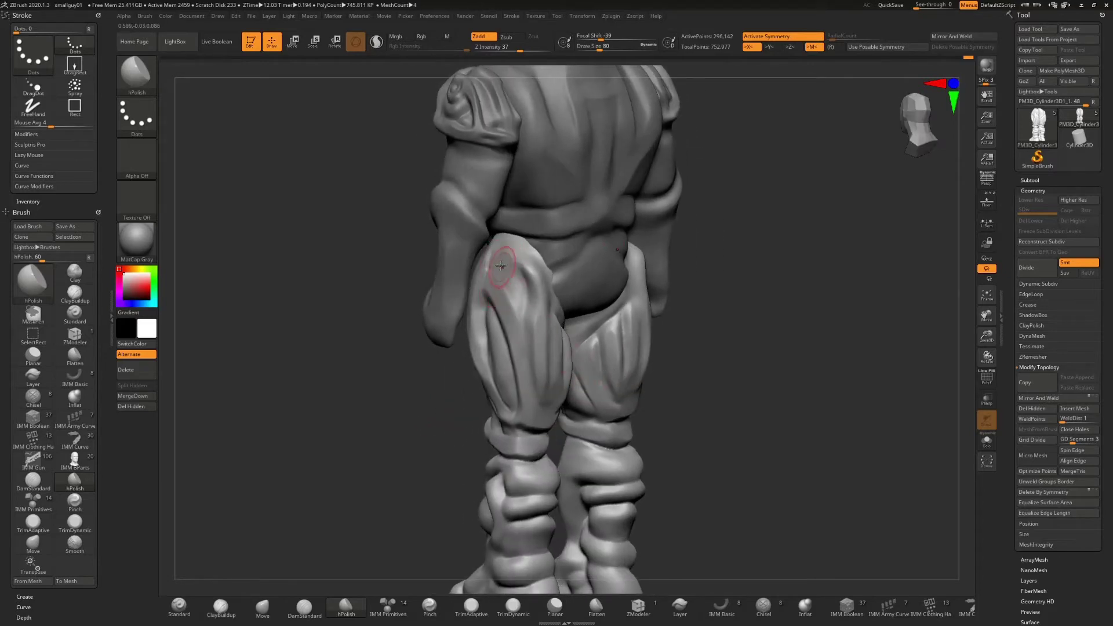
{"action": "mouse_move", "coordinate": [504, 265]}
{"action": "left_mouse_down"}
{"action": "mouse_move", "coordinate": [522, 304]}
{"action": "mouse_move", "coordinate": [491, 260]}
{"action": "mouse_move", "coordinate": [521, 293]}
{"action": "left_mouse_up"}
{"action": "mouse_move", "coordinate": [725, 318]}
{"action": "left_mouse_down", "text": "shift"}
{"action": "mouse_move", "coordinate": [729, 307]}
{"action": "mouse_move", "coordinate": [671, 298]}
{"action": "left_mouse_up", "text": "shift"}
{"action": "mouse_move", "coordinate": [593, 290]}
{"action": "left_mouse_down"}
{"action": "mouse_move", "coordinate": [586, 328]}
{"action": "mouse_move", "coordinate": [592, 304]}
{"action": "mouse_move", "coordinate": [581, 302]}
{"action": "mouse_move", "coordinate": [595, 259]}
{"action": "mouse_move", "coordinate": [572, 310]}
{"action": "mouse_move", "coordinate": [578, 367]}
{"action": "left_mouse_up"}
{"action": "right_click_drag", "start_coordinate": [577, 366], "coordinate": [631, 332]}
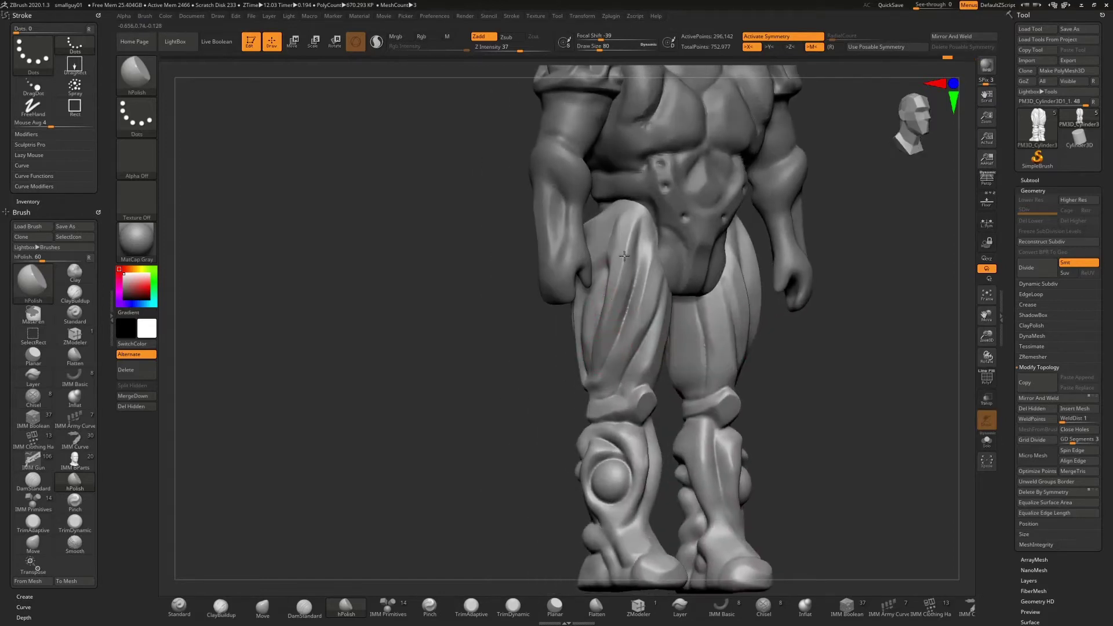
{"action": "mouse_move", "coordinate": [610, 296]}
{"action": "left_mouse_down"}
{"action": "mouse_move", "coordinate": [617, 265]}
{"action": "mouse_move", "coordinate": [607, 313]}
{"action": "mouse_move", "coordinate": [628, 255]}
{"action": "left_mouse_up"}
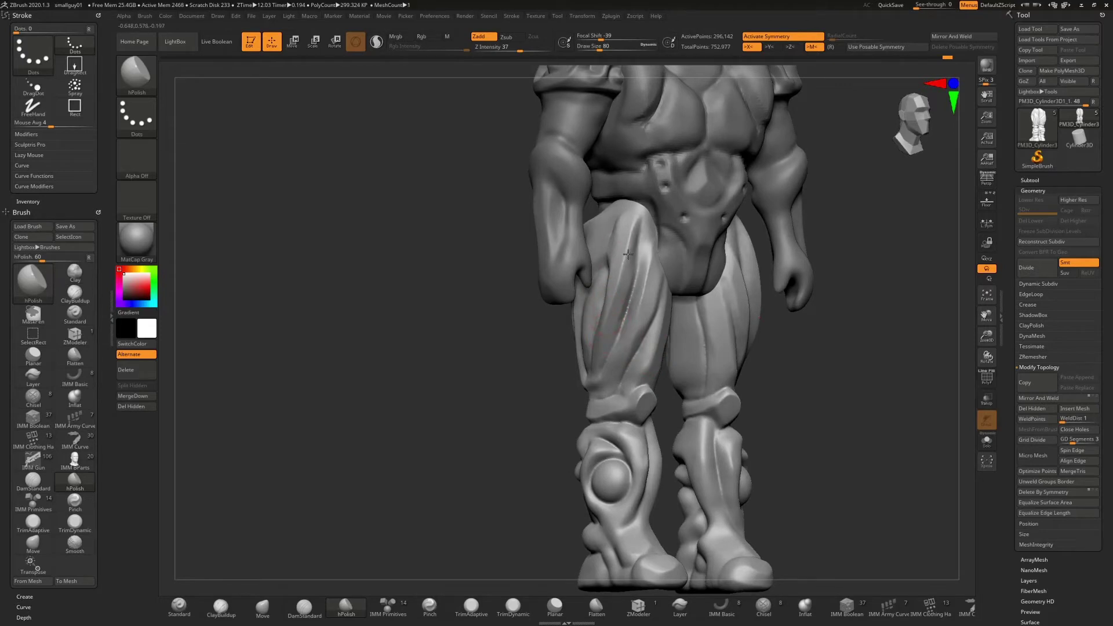
{"action": "mouse_move", "coordinate": [623, 348]}
{"action": "left_mouse_down"}
{"action": "mouse_move", "coordinate": [648, 273]}
{"action": "mouse_move", "coordinate": [634, 323]}
{"action": "left_mouse_up"}
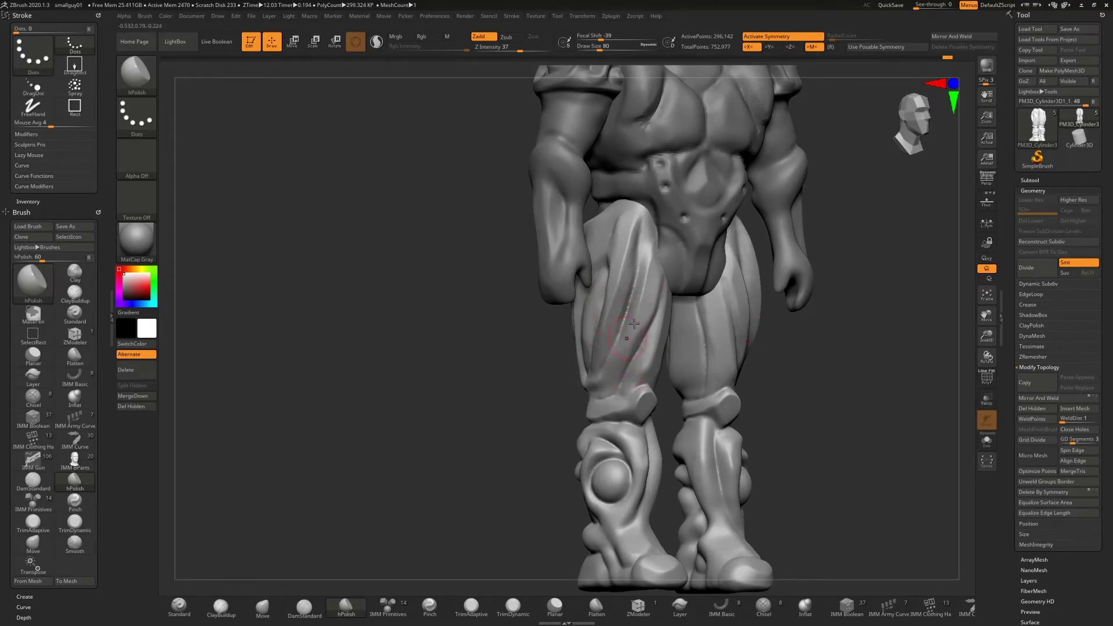
{"action": "right_click_drag", "start_coordinate": [529, 374], "coordinate": [655, 351]}
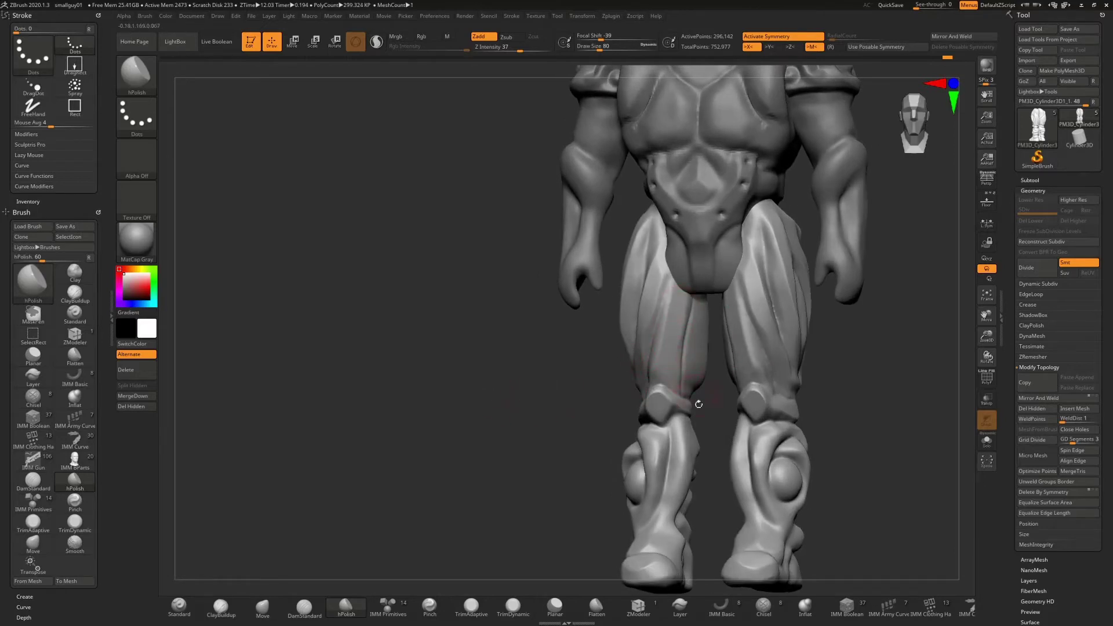
- Flatten the outer faces of the calf spheres into round discs with the hPolish brush
{"action": "left_click_drag", "start_coordinate": [536, 383], "coordinate": [421, 367], "text": "alt"}
{"action": "right_click_drag", "start_coordinate": [759, 355], "coordinate": [733, 361]}
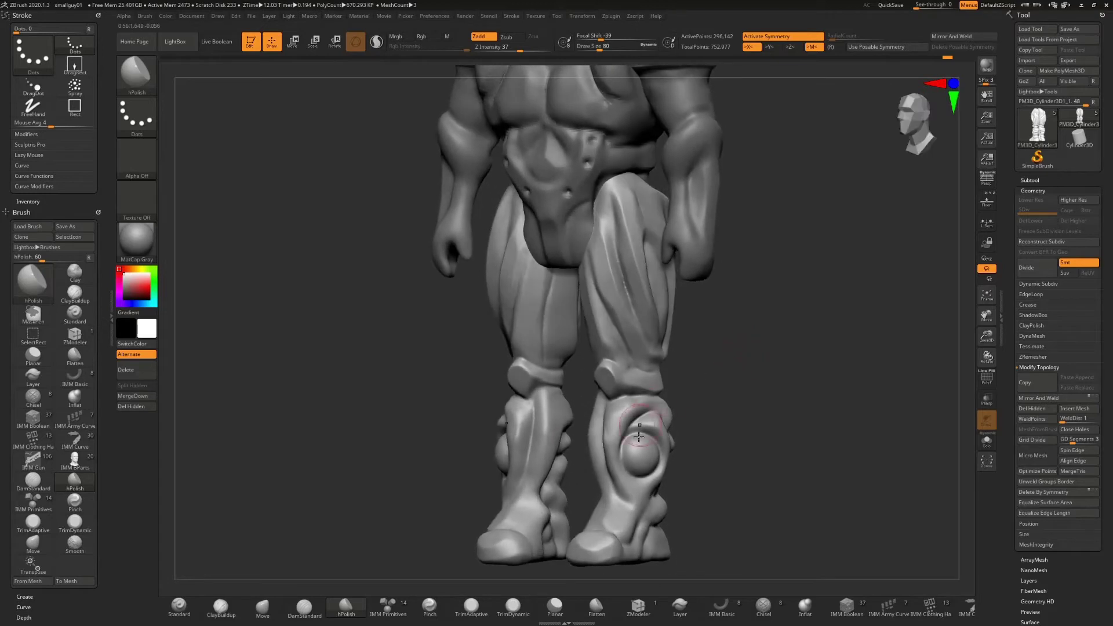
{"action": "right_click_drag", "start_coordinate": [756, 312], "coordinate": [749, 380], "text": "alt"}
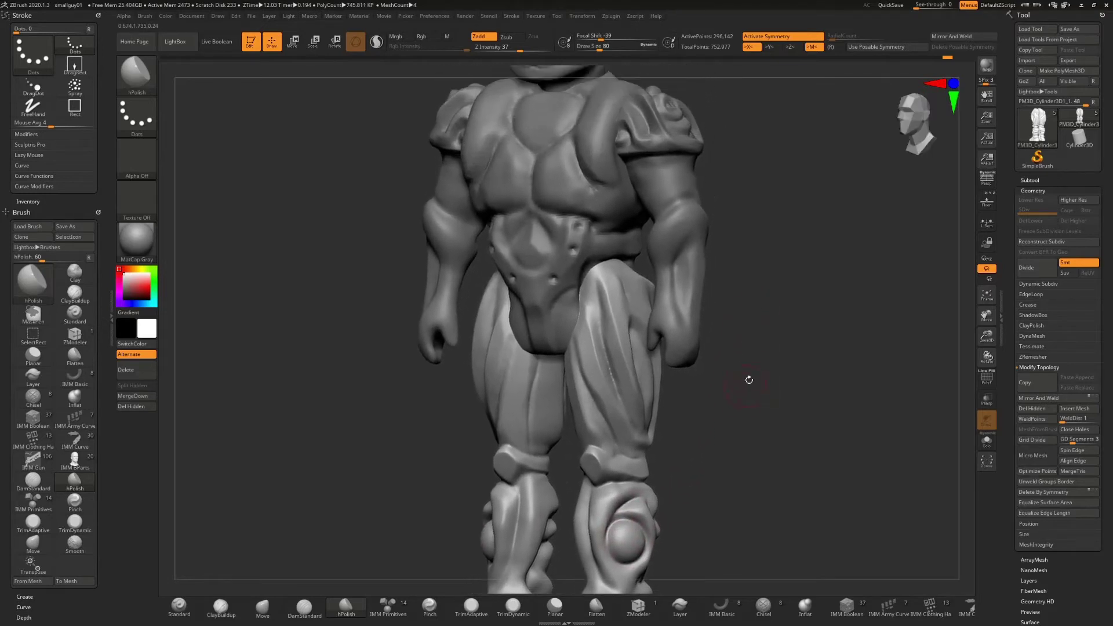
{"action": "right_click_drag", "start_coordinate": [707, 435], "coordinate": [738, 386], "text": "alt"}
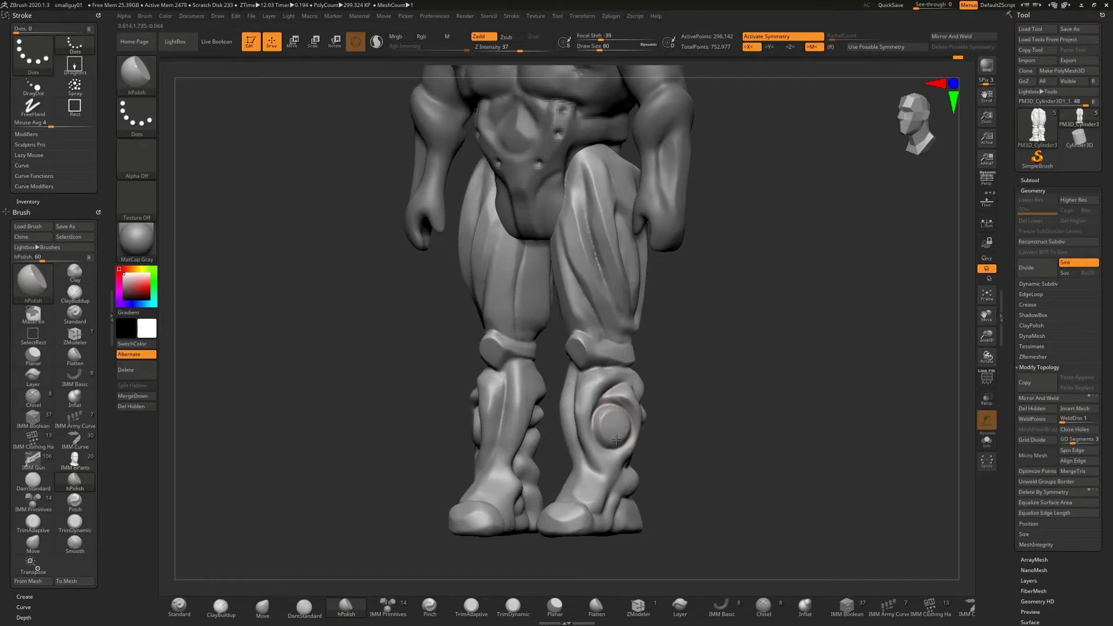
{"action": "left_click_drag", "start_coordinate": [671, 445], "coordinate": [667, 420]}
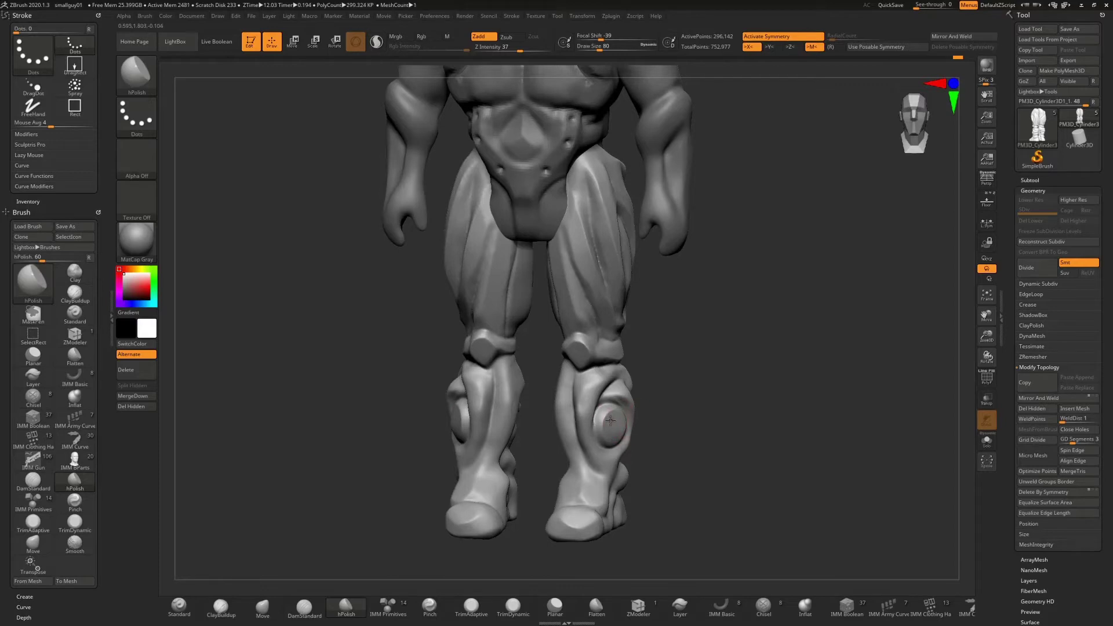
{"action": "mouse_move", "coordinate": [673, 415]}
{"action": "left_mouse_down"}
{"action": "mouse_move", "coordinate": [725, 393]}
{"action": "mouse_move", "coordinate": [685, 401]}
{"action": "left_mouse_up"}
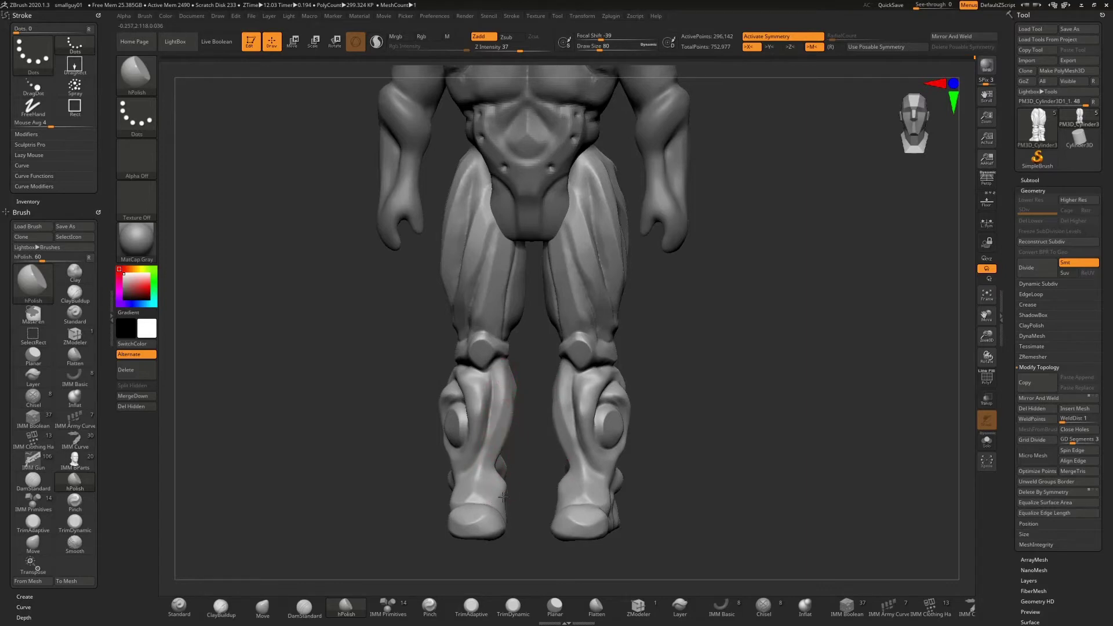
- Polish the toes, sides and heels of the boots into flat, hard-edged planes with hPolish
{"action": "right_click_drag", "start_coordinate": [499, 441], "coordinate": [565, 525]}
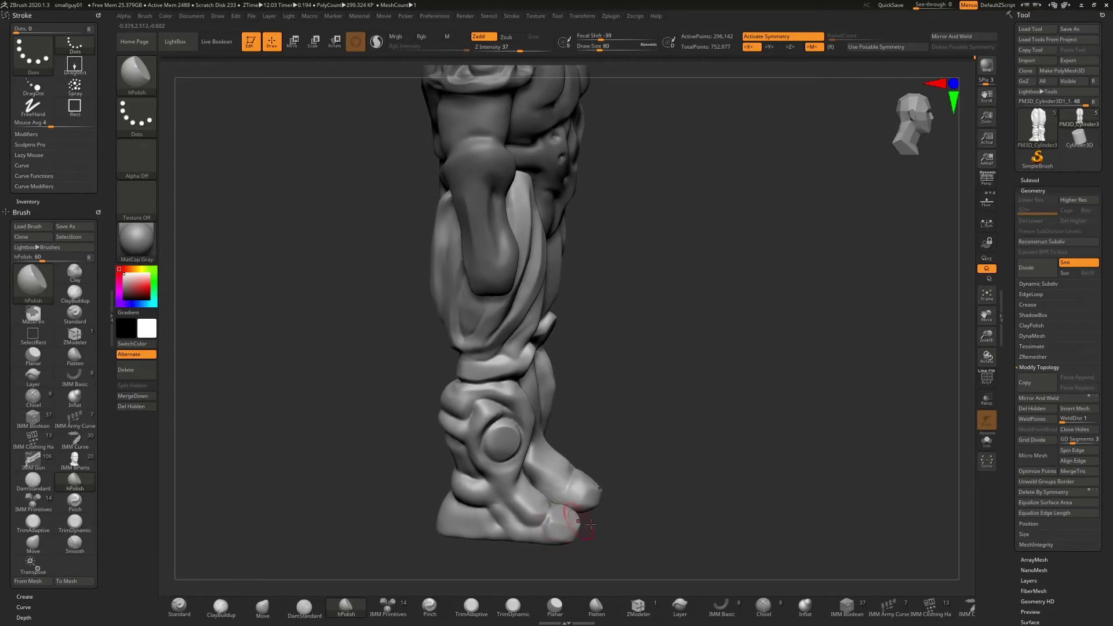
{"action": "mouse_move", "coordinate": [565, 526]}
{"action": "right_mouse_down"}
{"action": "mouse_move", "coordinate": [594, 524]}
{"action": "mouse_move", "coordinate": [580, 524]}
{"action": "right_mouse_up"}
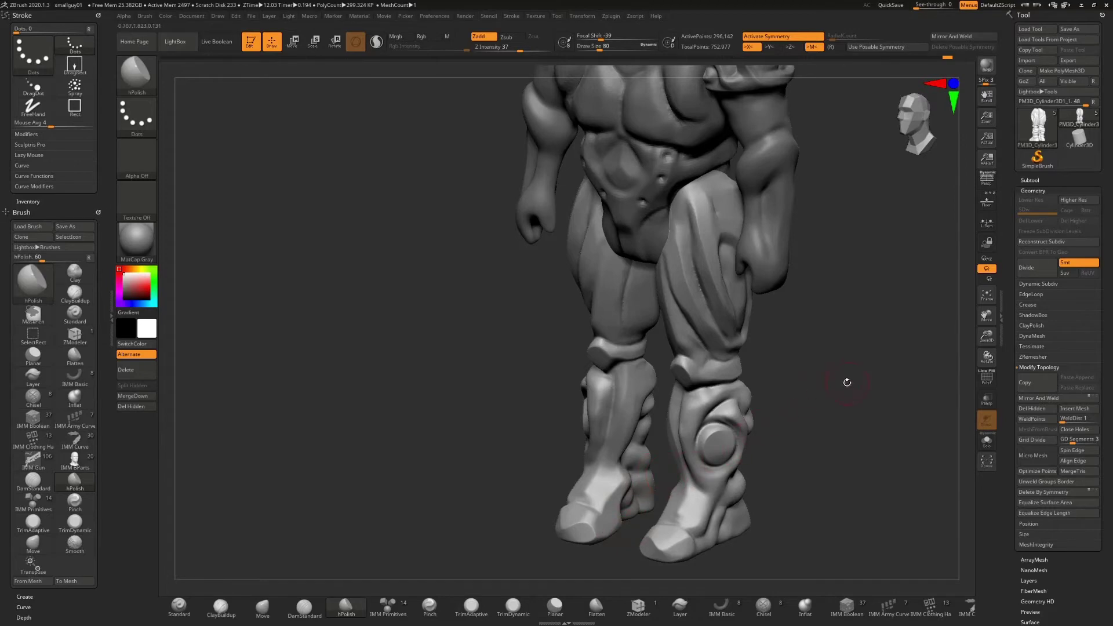
{"action": "mouse_move", "coordinate": [847, 383]}
{"action": "right_mouse_down"}
{"action": "mouse_move", "coordinate": [783, 371]}
{"action": "mouse_move", "coordinate": [643, 464]}
{"action": "right_mouse_up"}
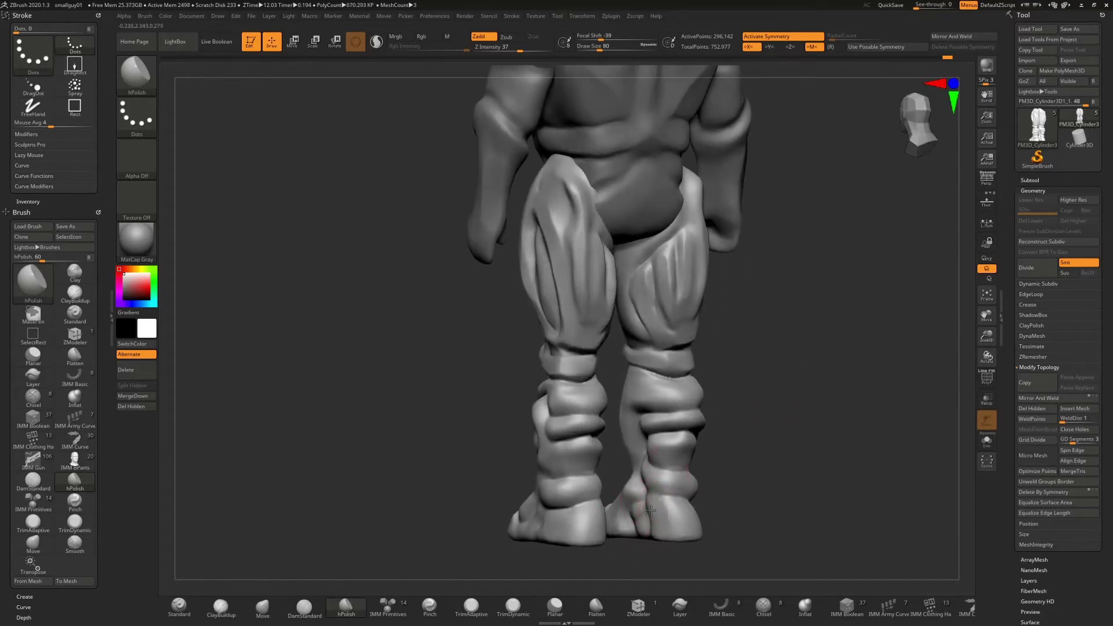
{"action": "right_click_drag", "start_coordinate": [702, 511], "coordinate": [678, 508]}
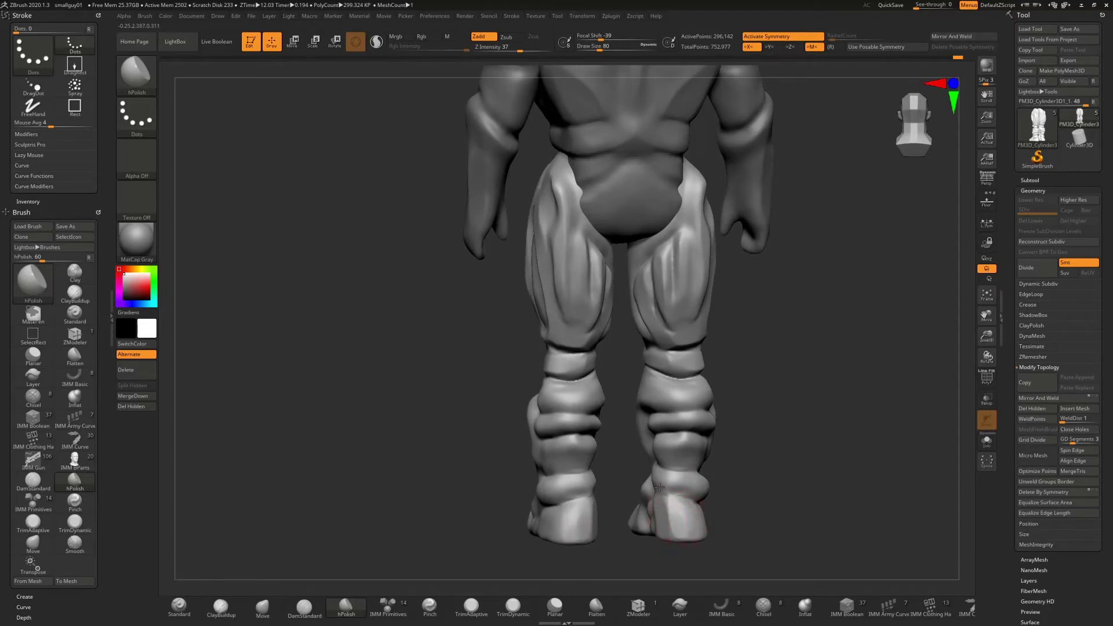
{"action": "right_click_drag", "start_coordinate": [748, 471], "coordinate": [673, 516]}
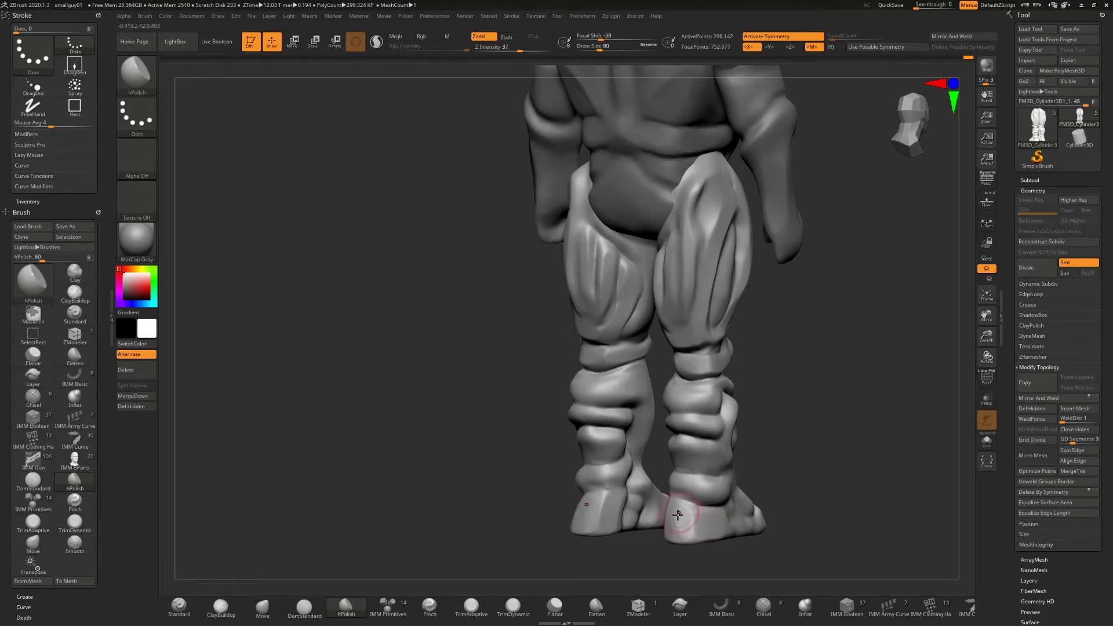
- Polish the outer and lower front thigh muscles into cleaner planes with the hPolish brush
{"action": "mouse_move", "coordinate": [772, 470]}
{"action": "left_mouse_down"}
{"action": "mouse_move", "coordinate": [729, 460]}
{"action": "mouse_move", "coordinate": [734, 436]}
{"action": "left_mouse_up"}
{"action": "mouse_move", "coordinate": [734, 396]}
{"action": "left_mouse_down", "text": "alt"}
{"action": "mouse_move", "coordinate": [707, 462]}
{"action": "mouse_move", "coordinate": [555, 465]}
{"action": "mouse_move", "coordinate": [630, 513]}
{"action": "left_mouse_up", "text": "alt"}
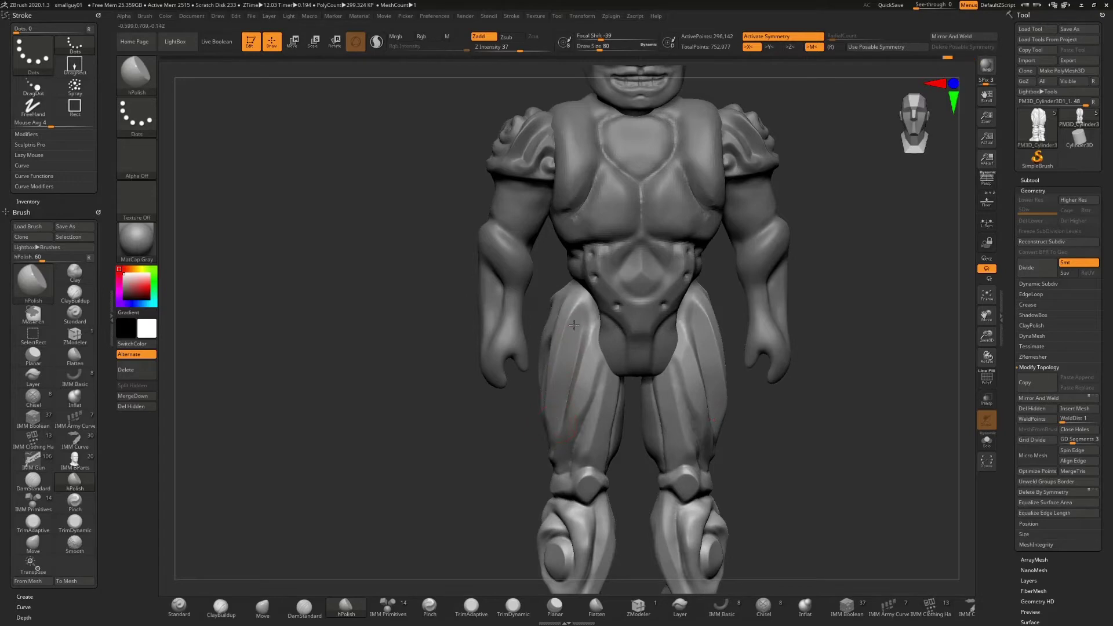
{"action": "mouse_move", "coordinate": [521, 488]}
{"action": "left_mouse_down"}
{"action": "mouse_move", "coordinate": [585, 347]}
{"action": "mouse_move", "coordinate": [559, 440]}
{"action": "left_mouse_up"}
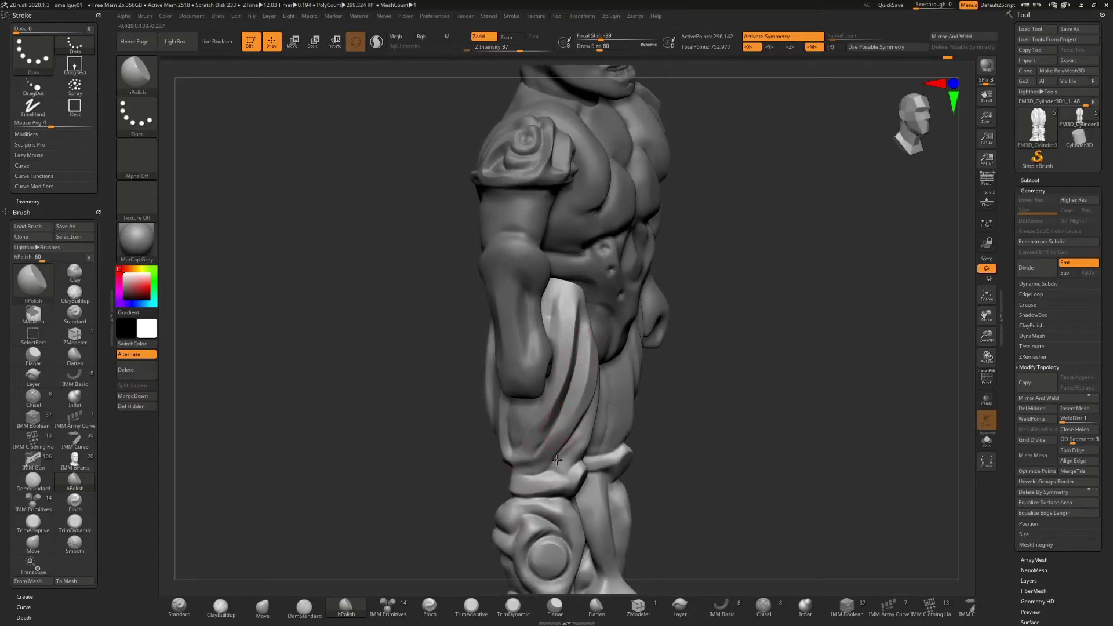
{"action": "left_click_drag", "start_coordinate": [756, 380], "coordinate": [655, 391]}
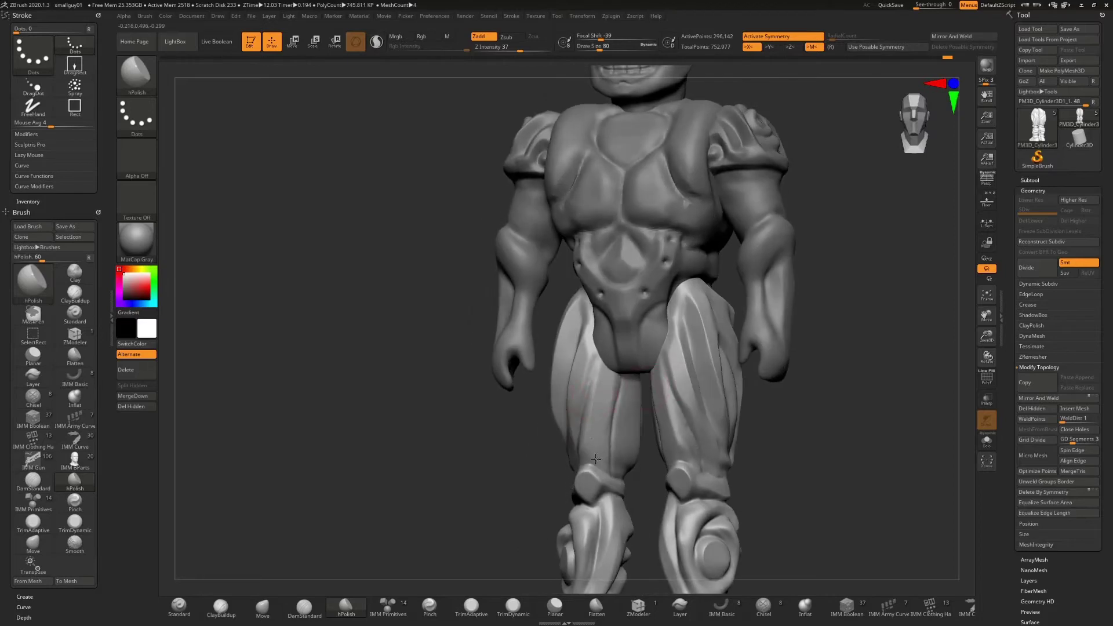
- Carve grooves into the upper front thigh muscles below the hips with the DamStandard brush
{"action": "left_click", "coordinate": [304, 606]}
{"action": "left_click_drag", "start_coordinate": [432, 379], "coordinate": [614, 378], "text": "shift"}
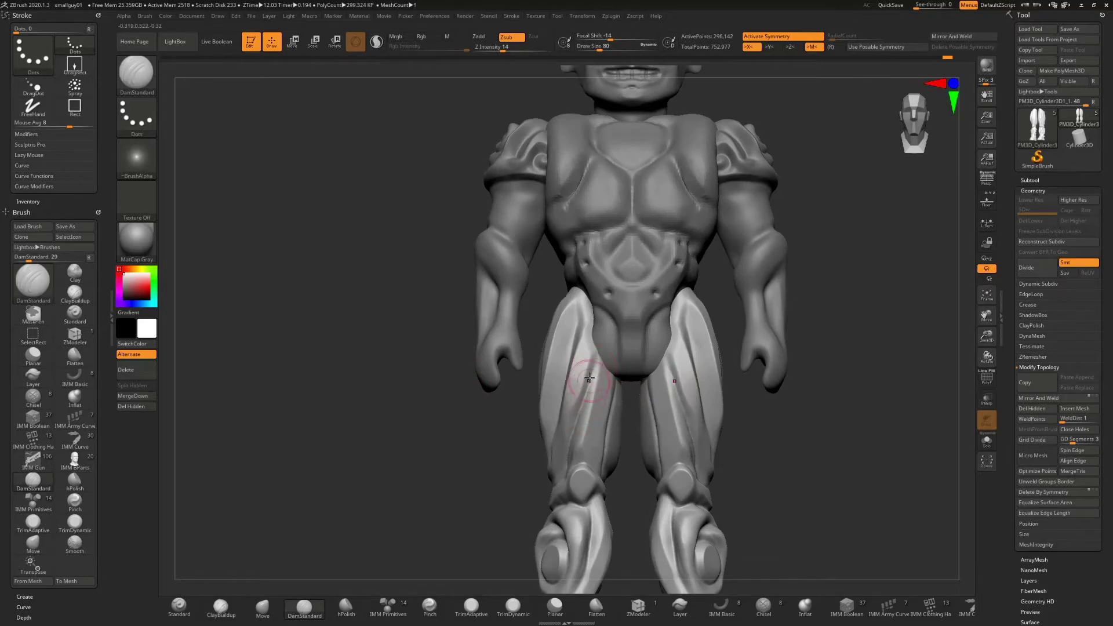
{"action": "left_click_drag", "start_coordinate": [460, 464], "coordinate": [484, 460]}
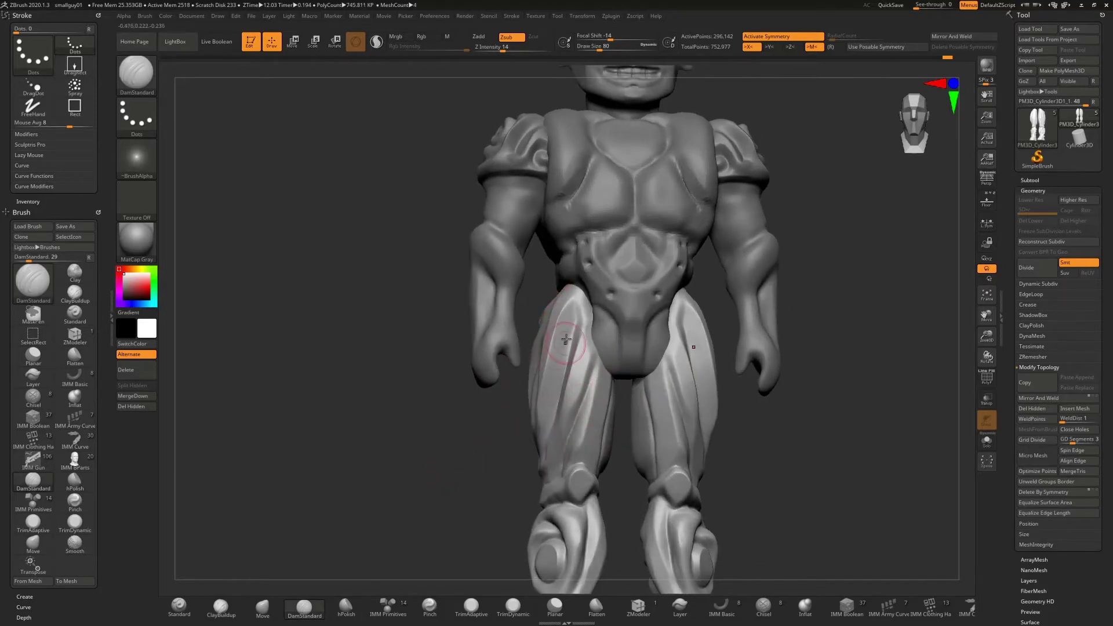
{"action": "left_click_drag", "start_coordinate": [565, 313], "coordinate": [569, 305]}
{"action": "left_click_drag", "start_coordinate": [569, 306], "coordinate": [570, 353]}
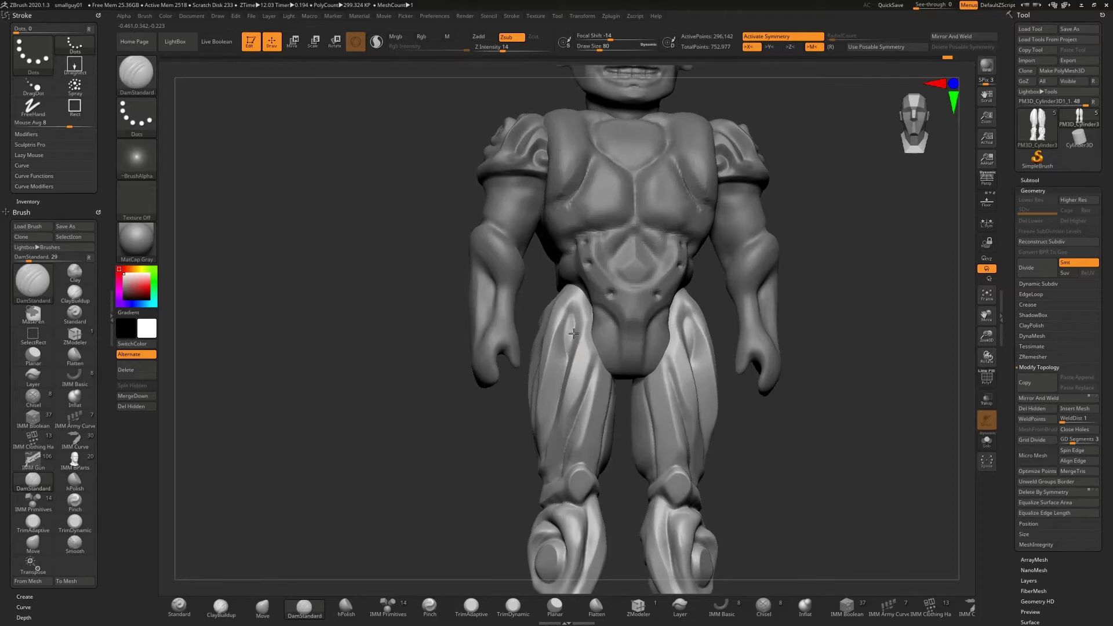
- Cut deeper creases between the outer thigh muscles beneath the hands to separate them into distinct forms
{"action": "left_click_drag", "start_coordinate": [457, 462], "coordinate": [562, 377]}
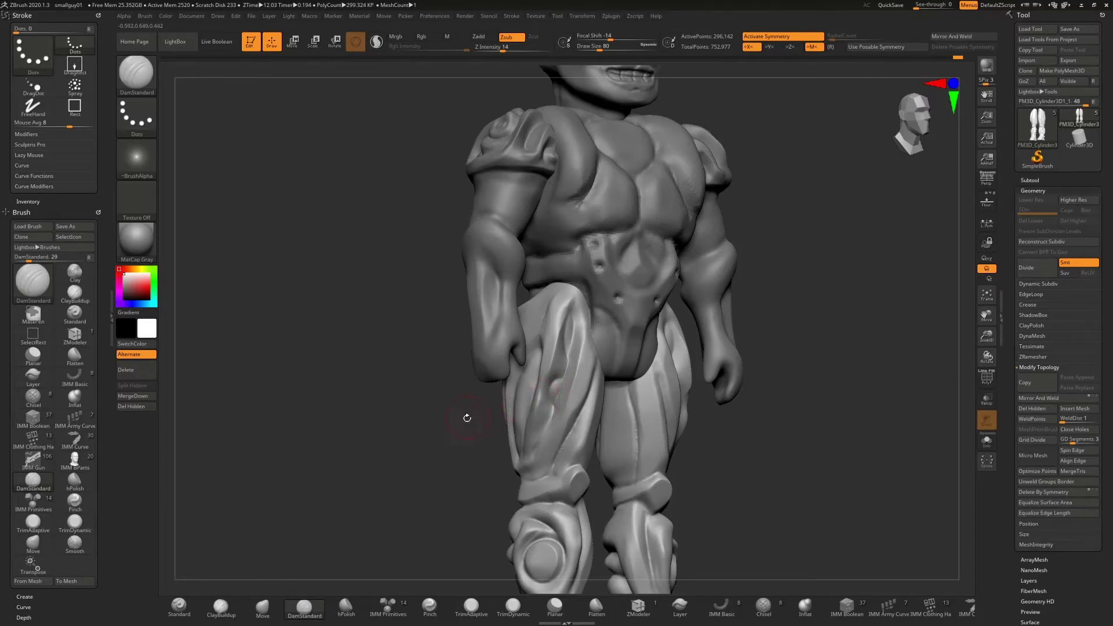
{"action": "left_click_drag", "start_coordinate": [468, 418], "coordinate": [513, 402]}
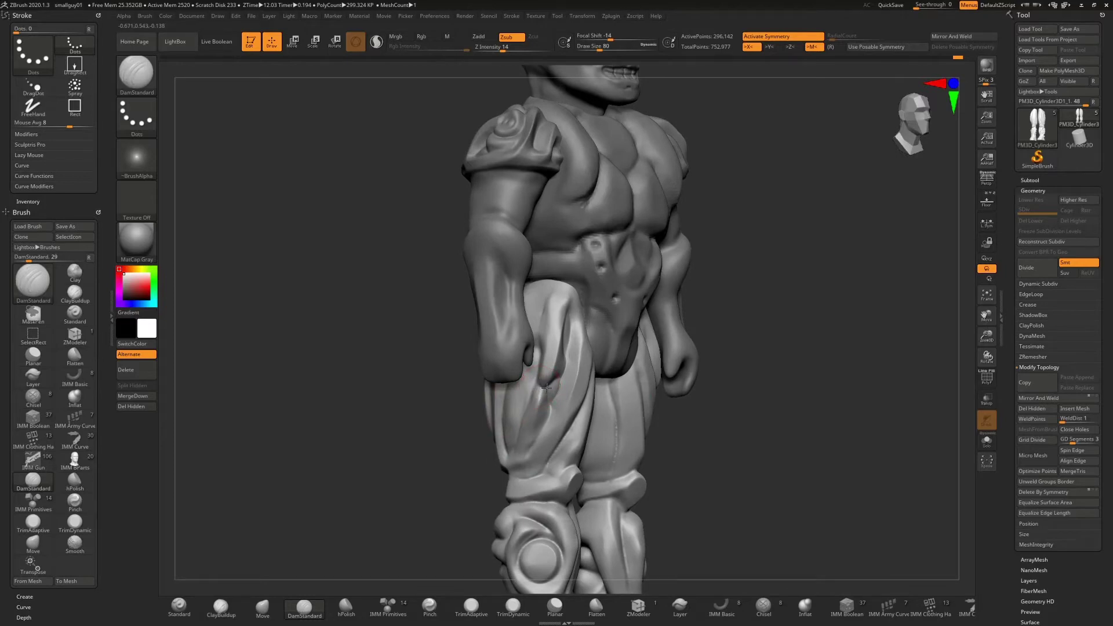
{"action": "left_click_drag", "start_coordinate": [723, 403], "coordinate": [586, 397]}
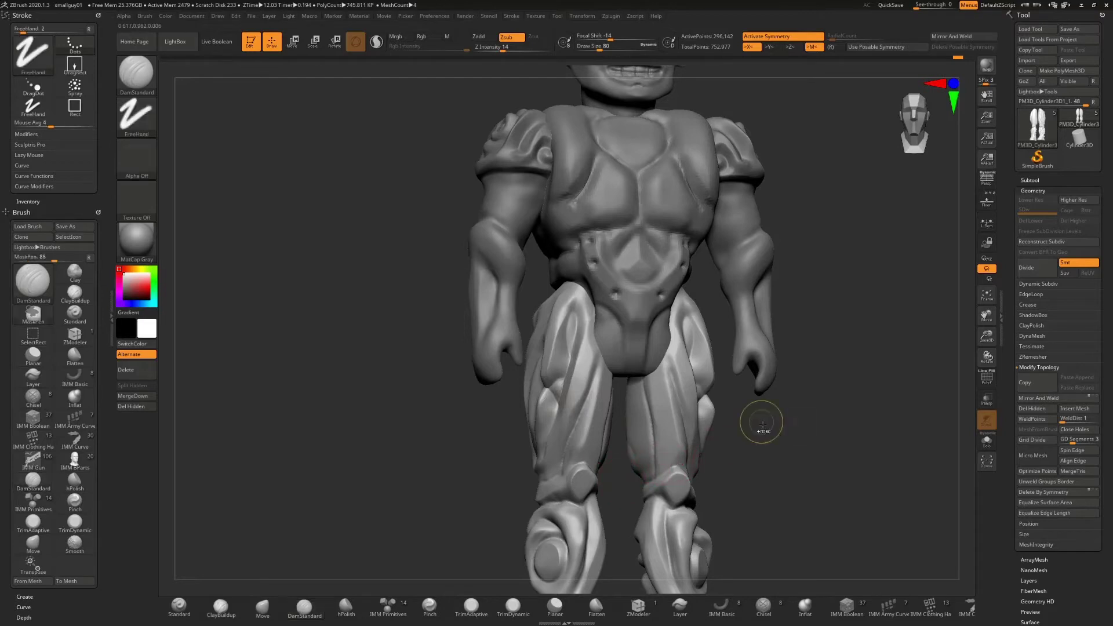
{"action": "left_click_drag", "start_coordinate": [775, 422], "coordinate": [830, 421]}
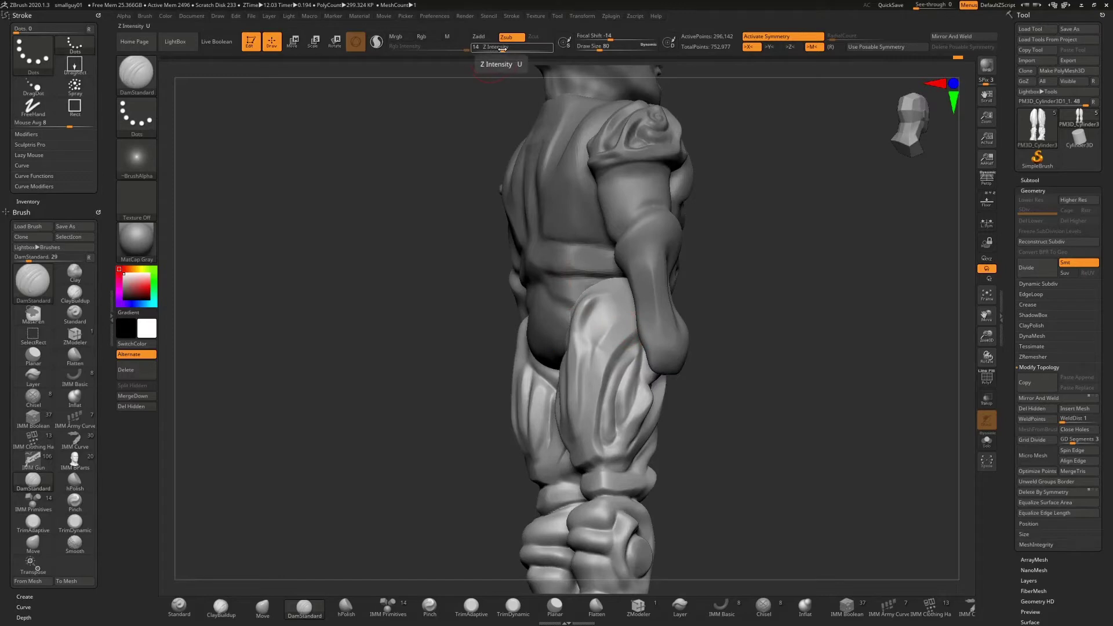
- Sharpen the creases between the muscles on the rear outer side of the thighs with DamStandard
{"action": "right_click_drag", "start_coordinate": [644, 341], "coordinate": [635, 360]}
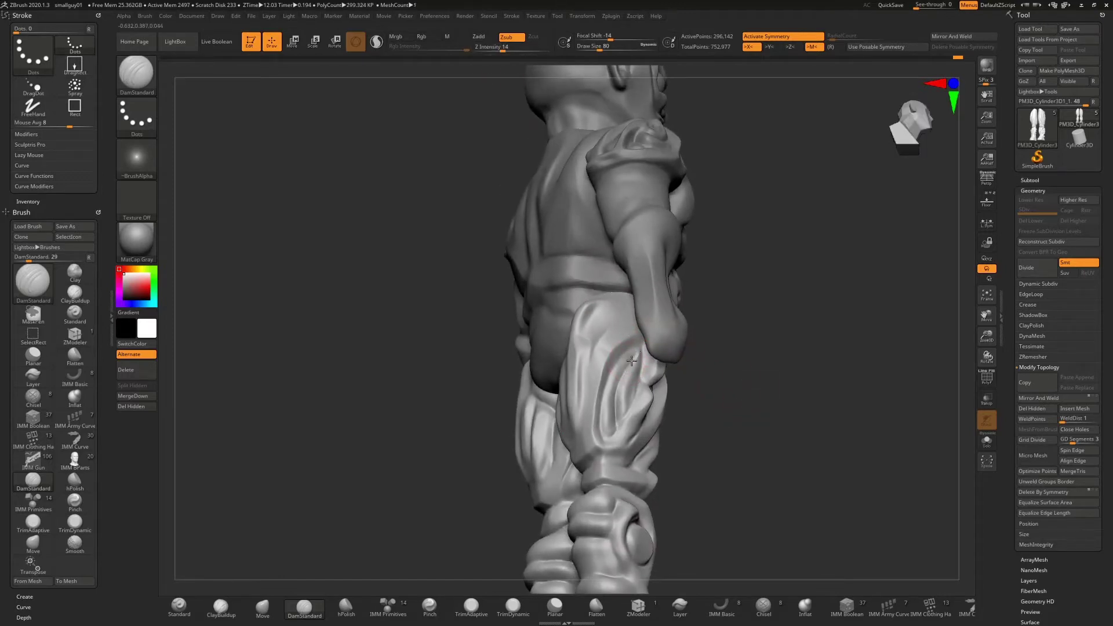
{"action": "left_click_drag", "start_coordinate": [617, 396], "coordinate": [618, 411]}
{"action": "mouse_move", "coordinate": [718, 415]}
{"action": "left_mouse_down"}
{"action": "mouse_move", "coordinate": [678, 446]}
{"action": "mouse_move", "coordinate": [723, 453]}
{"action": "left_mouse_up"}
- Carve the dividing lines along the inner thighs and the front thigh muscles down to the knee pads
{"action": "mouse_move", "coordinate": [844, 456]}
{"action": "left_mouse_down", "text": "alt"}
{"action": "mouse_move", "coordinate": [790, 373]}
{"action": "mouse_move", "coordinate": [758, 376]}
{"action": "mouse_move", "coordinate": [737, 362]}
{"action": "left_mouse_up", "text": "alt"}
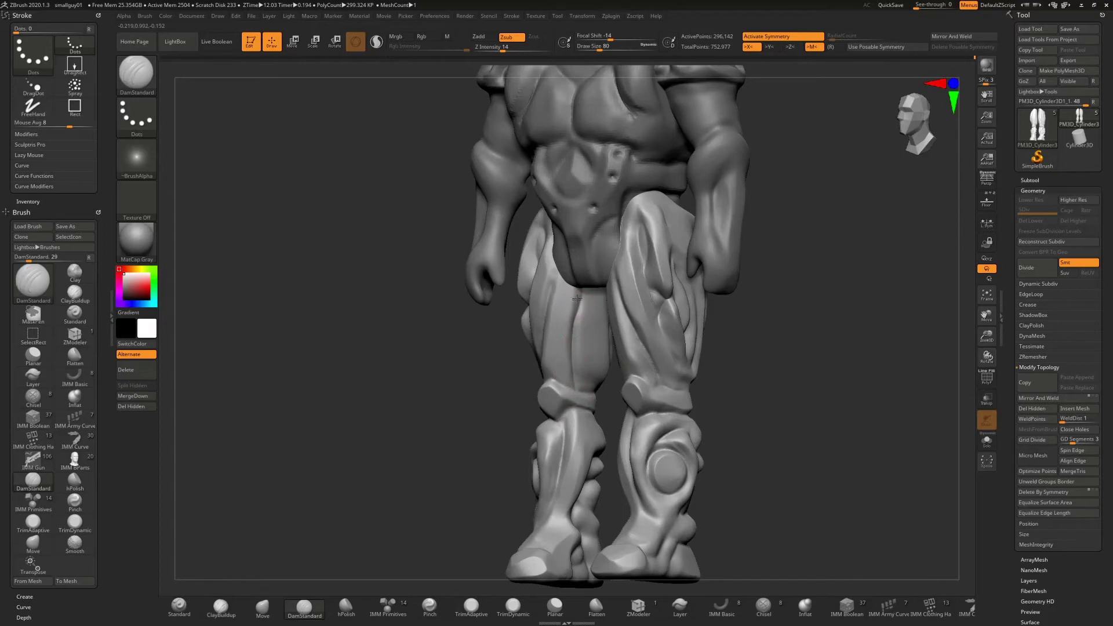
{"action": "left_click_drag", "start_coordinate": [400, 385], "coordinate": [528, 361]}
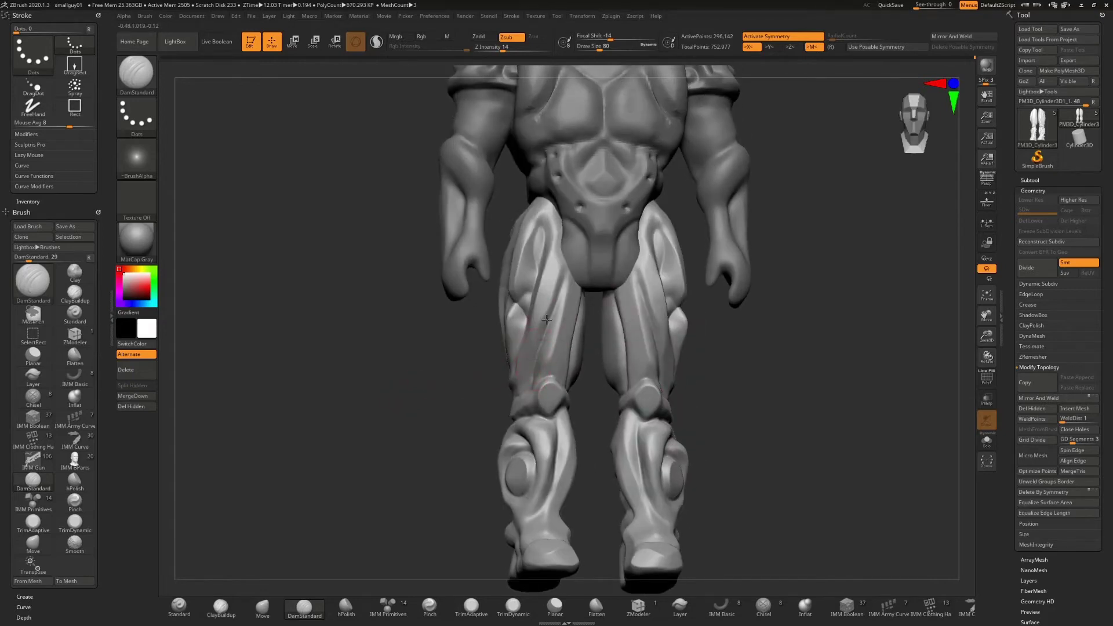
{"action": "mouse_move", "coordinate": [550, 301]}
{"action": "left_mouse_down"}
{"action": "mouse_move", "coordinate": [557, 264]}
{"action": "mouse_move", "coordinate": [547, 334]}
{"action": "left_mouse_up"}
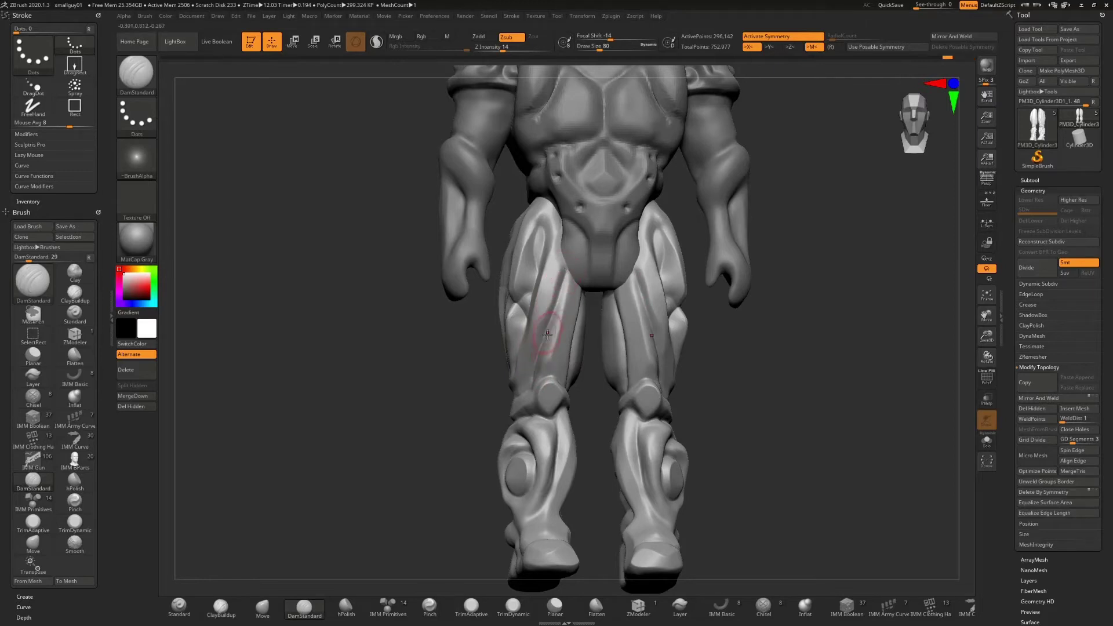
{"action": "left_click_drag", "start_coordinate": [531, 386], "coordinate": [529, 384]}
- Deepen the crease where the thigh muscles meet the knee strap around the outer side and back
{"action": "left_click_drag", "start_coordinate": [444, 385], "coordinate": [509, 386]}
{"action": "left_click_drag", "start_coordinate": [409, 390], "coordinate": [479, 385]}
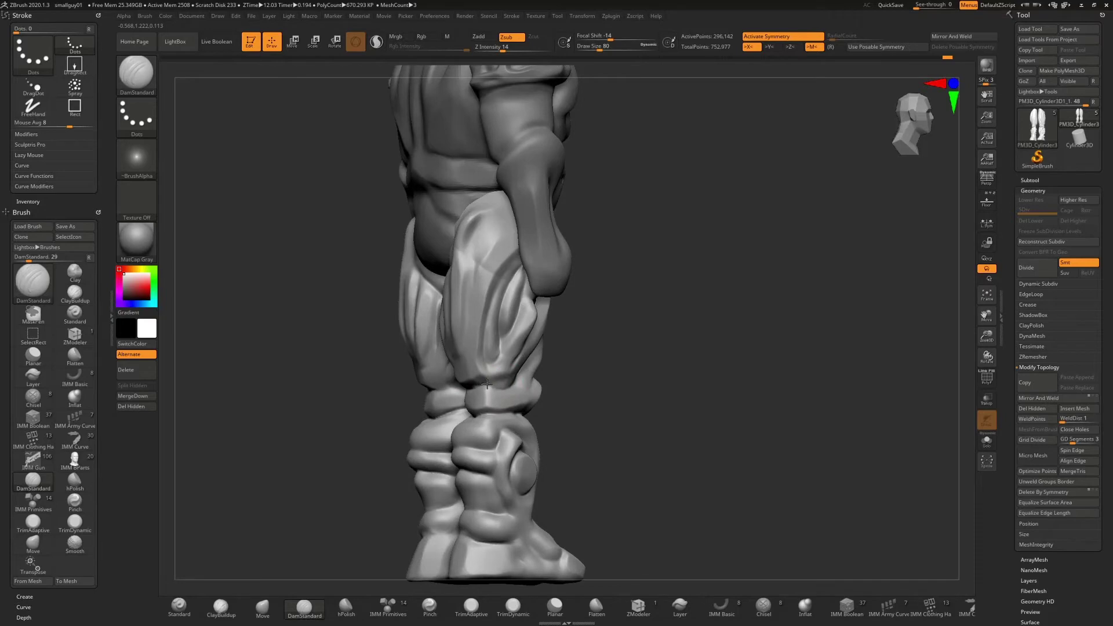
{"action": "left_click_drag", "start_coordinate": [673, 346], "coordinate": [637, 355]}
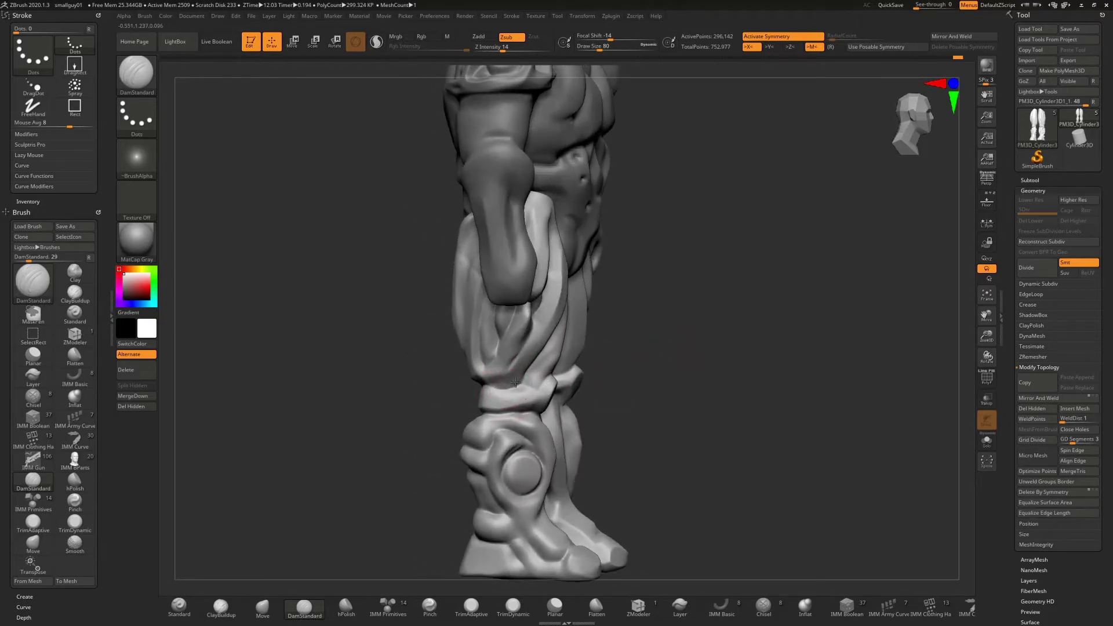
{"action": "mouse_move", "coordinate": [708, 266]}
{"action": "left_mouse_down"}
{"action": "mouse_move", "coordinate": [678, 261]}
{"action": "mouse_move", "coordinate": [692, 250]}
{"action": "mouse_move", "coordinate": [703, 279]}
{"action": "left_mouse_up"}
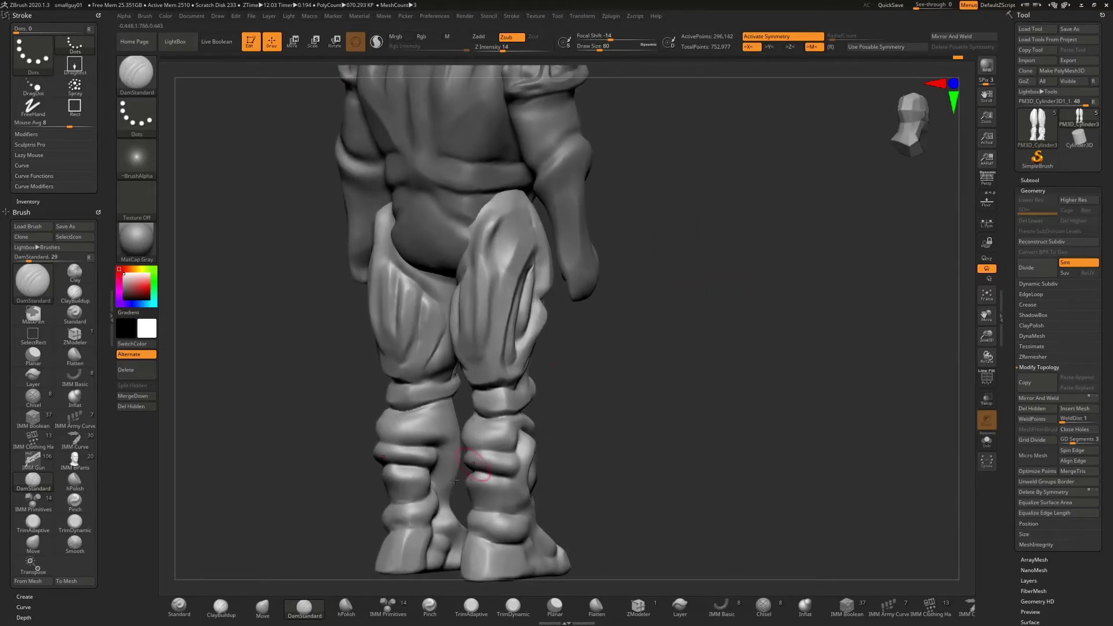
- Reshape the outer contour of the thighs with the Move brush at a draw size of 136
{"action": "left_click", "coordinate": [262, 606]}
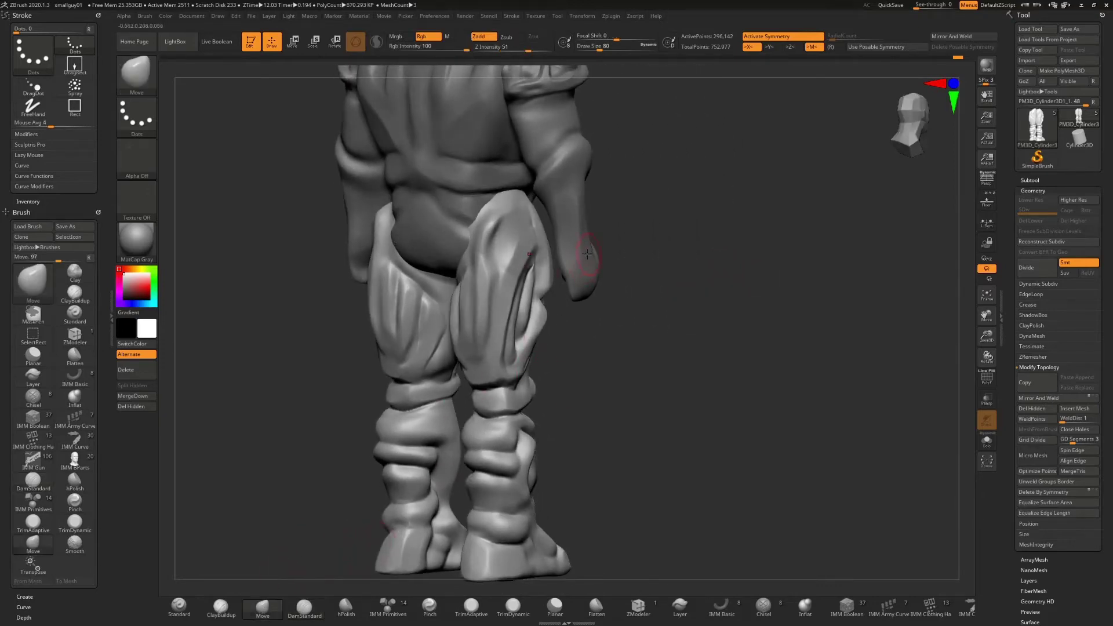
{"action": "key", "text": "s"}
{"action": "mouse_move", "coordinate": [592, 332]}
{"action": "left_mouse_down"}
{"action": "mouse_move", "coordinate": [402, 351]}
{"action": "mouse_move", "coordinate": [592, 340]}
{"action": "mouse_move", "coordinate": [510, 302]}
{"action": "left_mouse_up"}
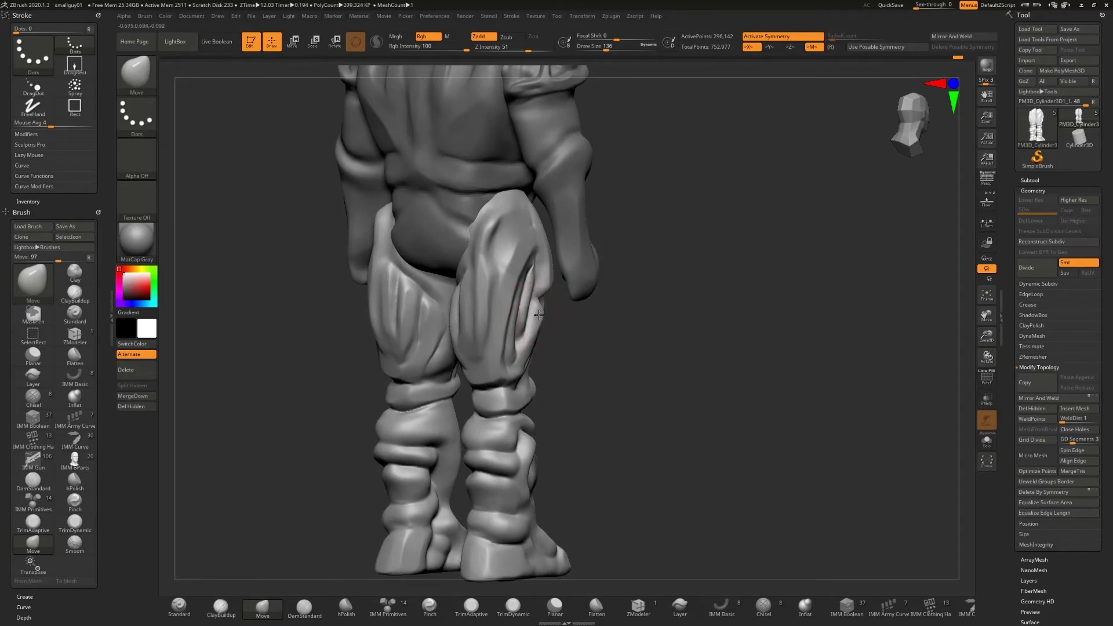
{"action": "left_click_drag", "start_coordinate": [594, 333], "coordinate": [524, 323]}
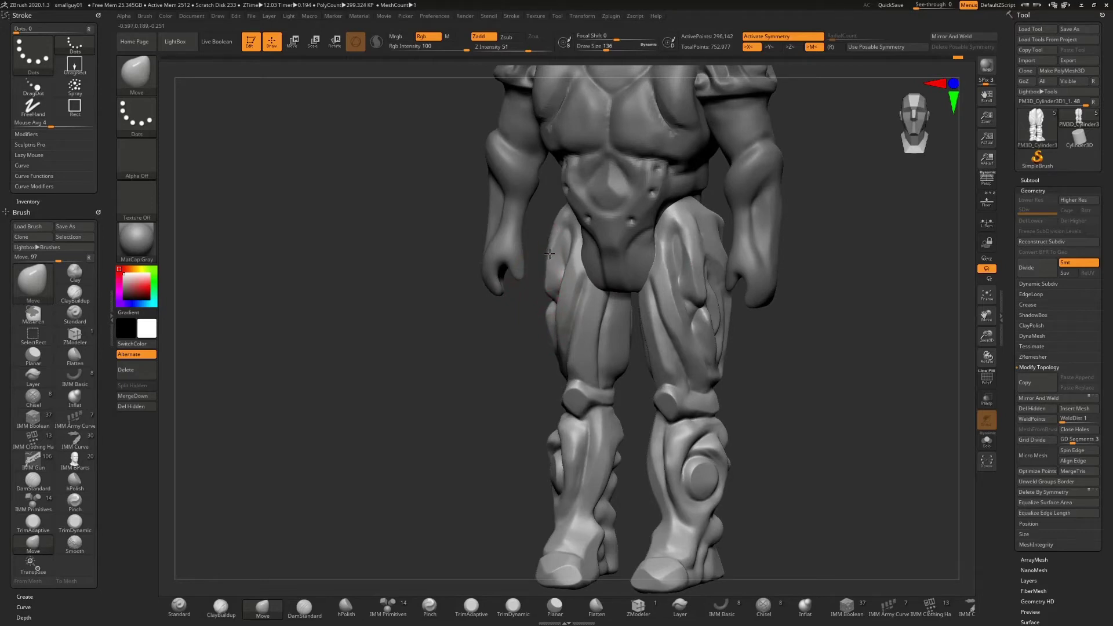
- Adjust the shape of the upper front thighs, inner thighs and knee straps with the Move brush
{"action": "left_click_drag", "start_coordinate": [526, 315], "coordinate": [600, 307]}
{"action": "left_click_drag", "start_coordinate": [545, 255], "coordinate": [545, 230], "text": "shift"}
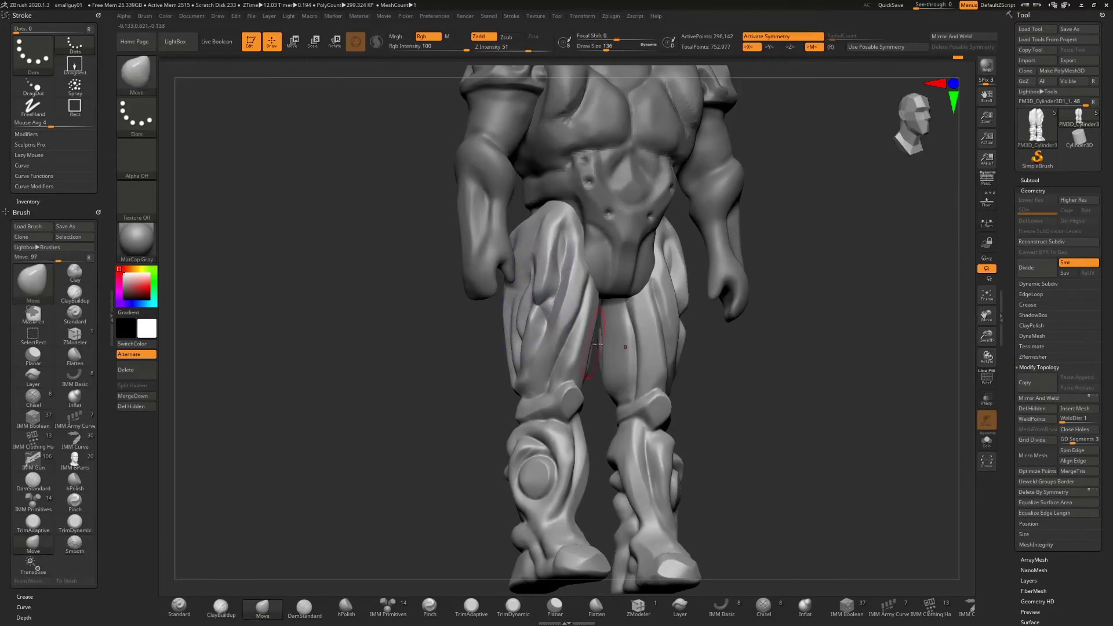
{"action": "left_click_drag", "start_coordinate": [743, 368], "coordinate": [546, 410]}
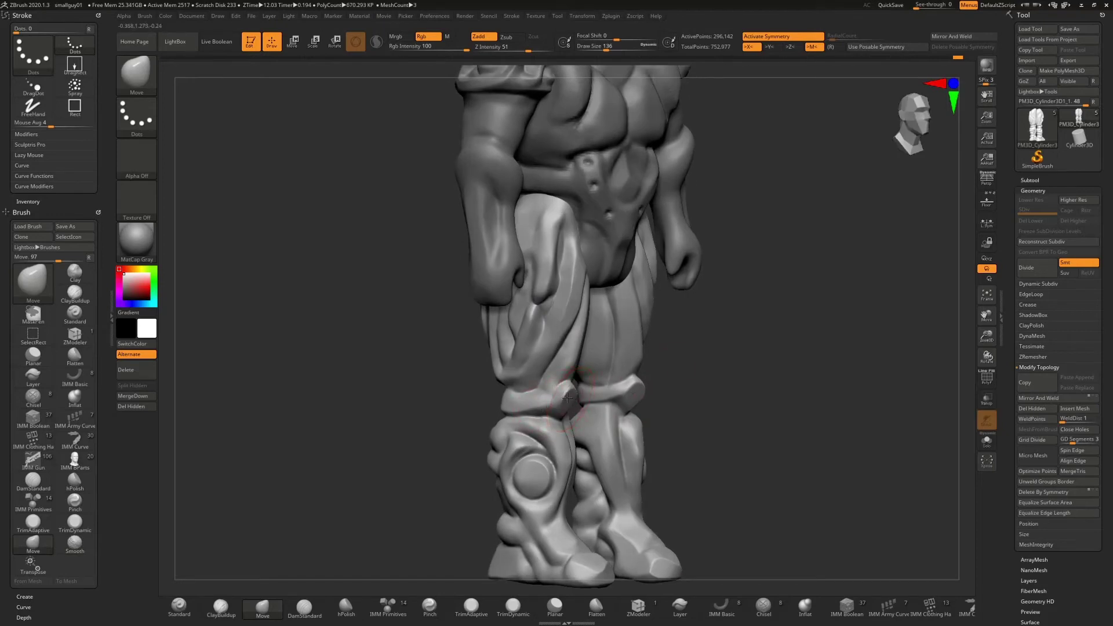
{"action": "left_click_drag", "start_coordinate": [673, 382], "coordinate": [518, 418]}
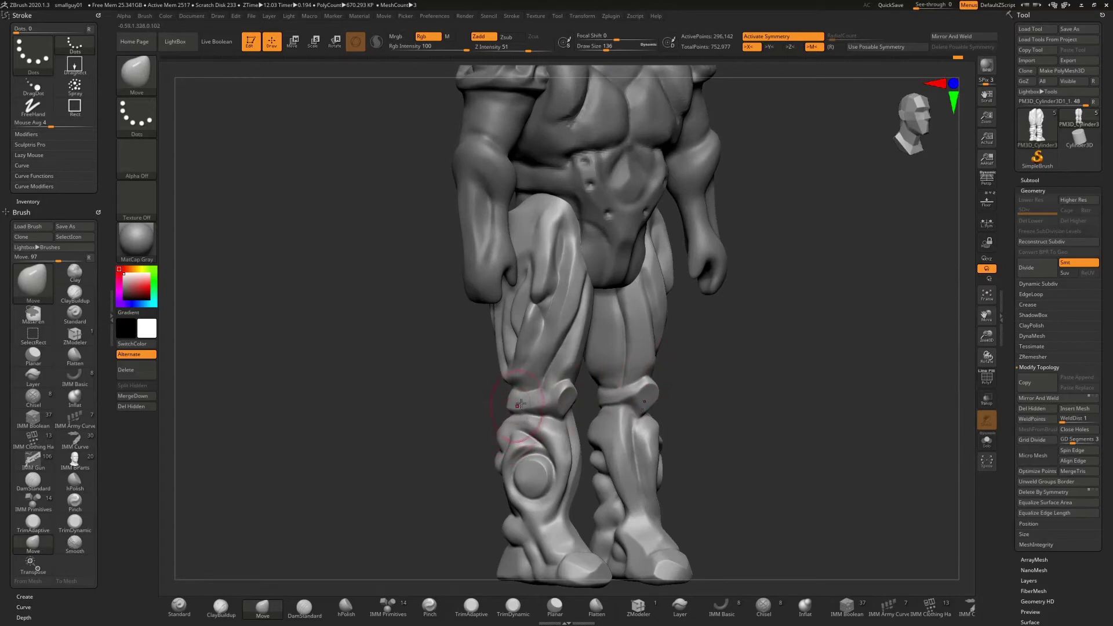
- Examine the proportions and silhouette of the whole figure from the front and side
{"action": "left_click_drag", "start_coordinate": [986, 336], "coordinate": [971, 302]}
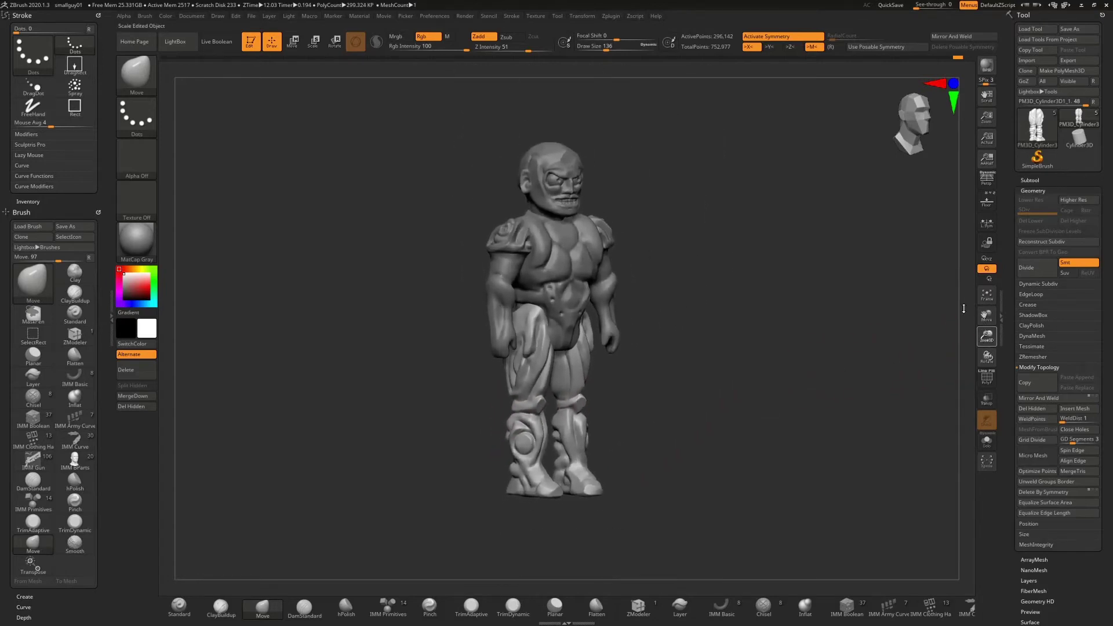
{"action": "left_click_drag", "start_coordinate": [813, 314], "coordinate": [790, 311]}
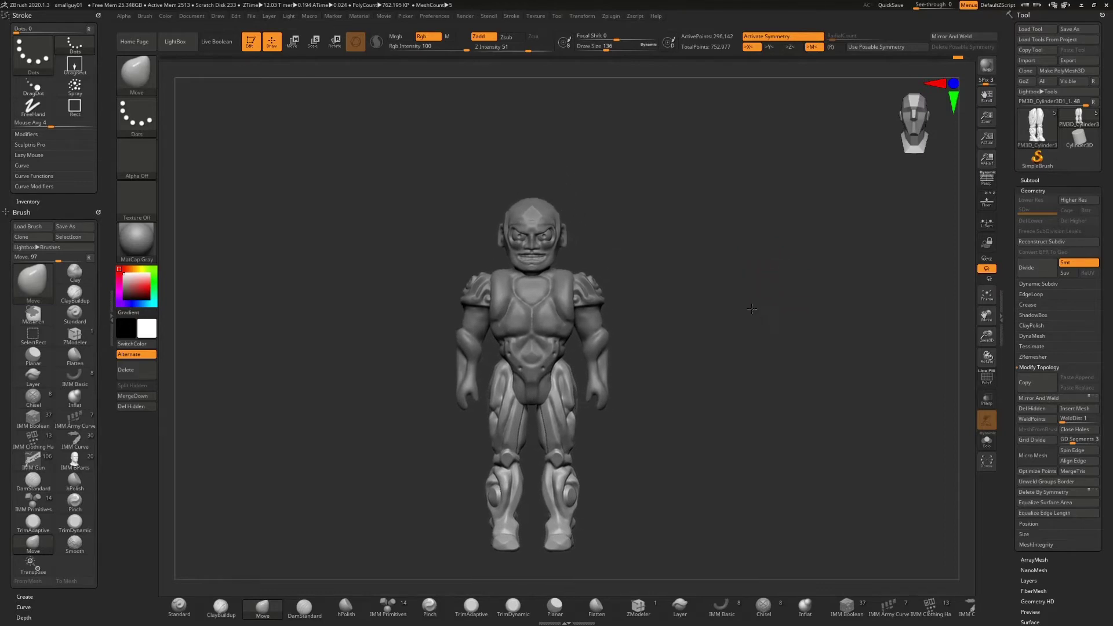
{"action": "left_click_drag", "start_coordinate": [779, 295], "coordinate": [747, 326]}
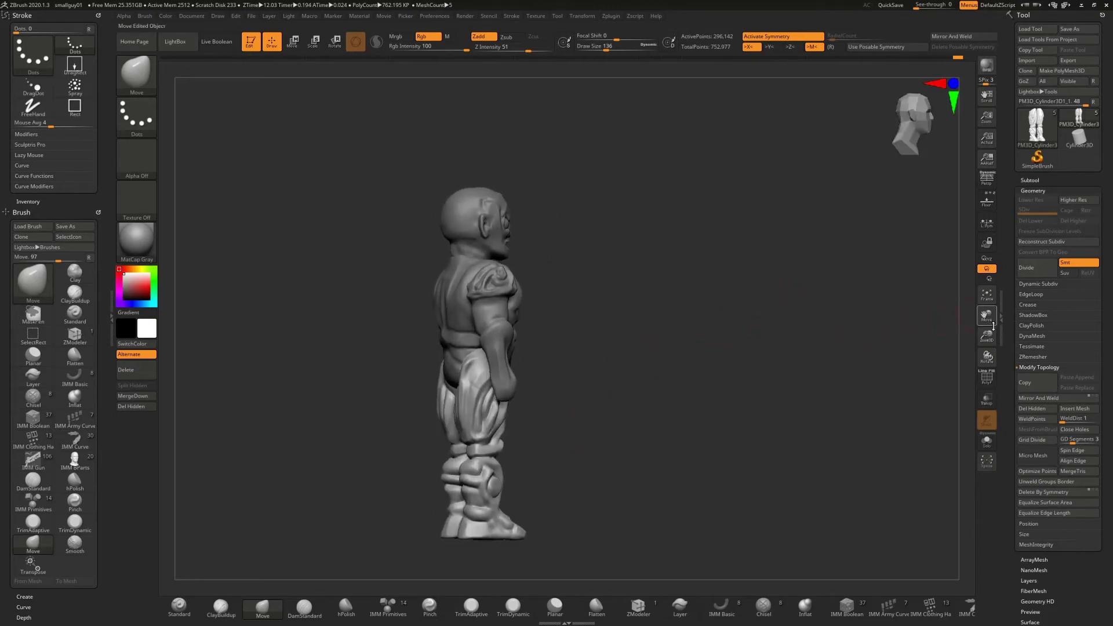
{"action": "left_click_drag", "start_coordinate": [988, 338], "coordinate": [988, 394]}
{"action": "left_click_drag", "start_coordinate": [832, 203], "coordinate": [840, 285], "text": "alt"}
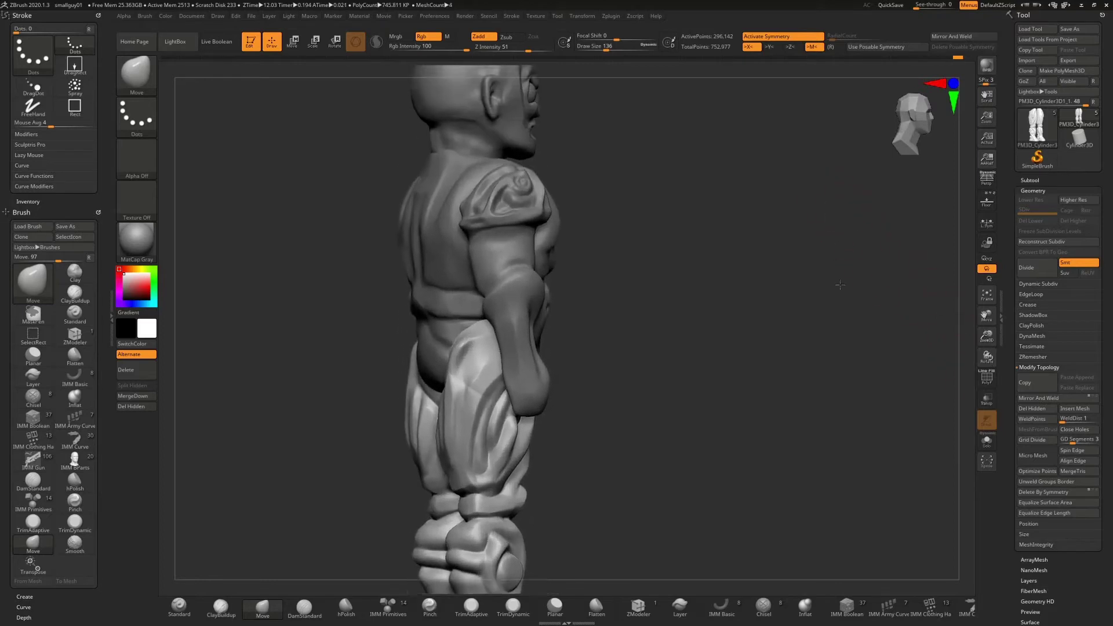
{"action": "right_click_drag", "start_coordinate": [840, 284], "coordinate": [898, 274], "text": "ctrl"}
- Select the arms subtool PM3D_Cylinder3D1 and reshape the backs of the shoulder pads with Move at a draw size of 274
{"action": "left_click", "coordinate": [1031, 180]}
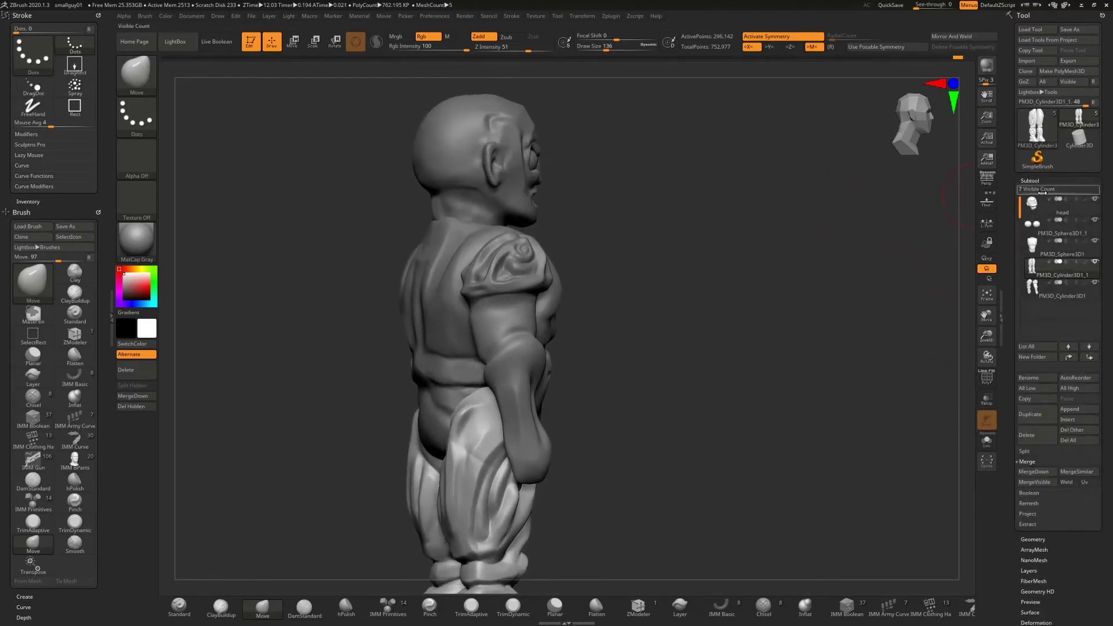
{"action": "left_click", "coordinate": [1035, 288]}
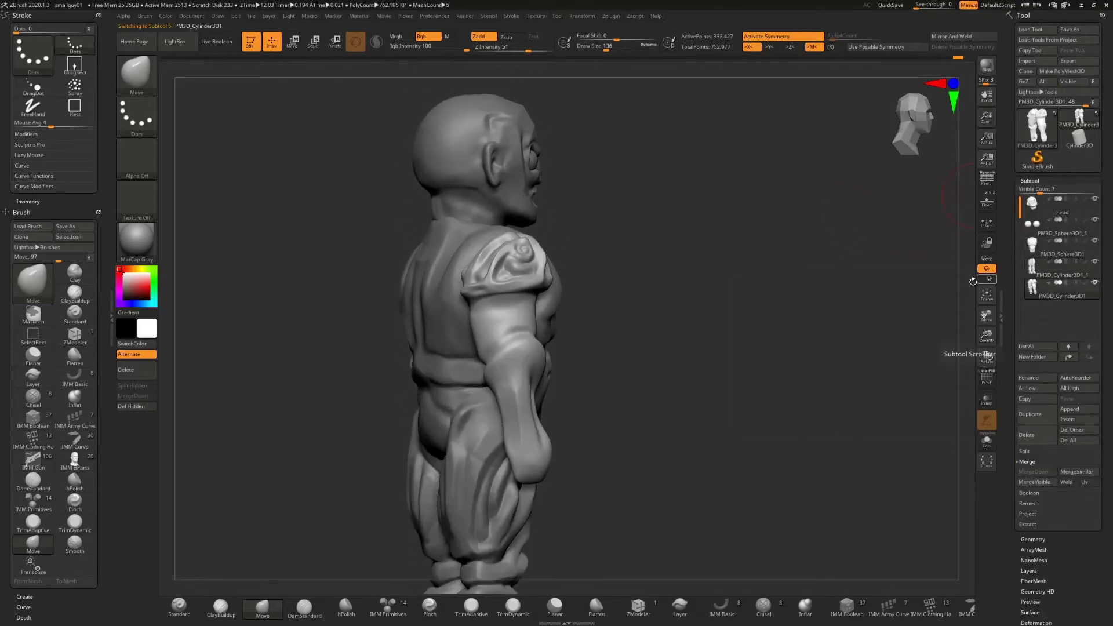
{"action": "mouse_move", "coordinate": [823, 288]}
{"action": "left_mouse_down"}
{"action": "mouse_move", "coordinate": [766, 287]}
{"action": "mouse_move", "coordinate": [794, 290]}
{"action": "left_mouse_up"}
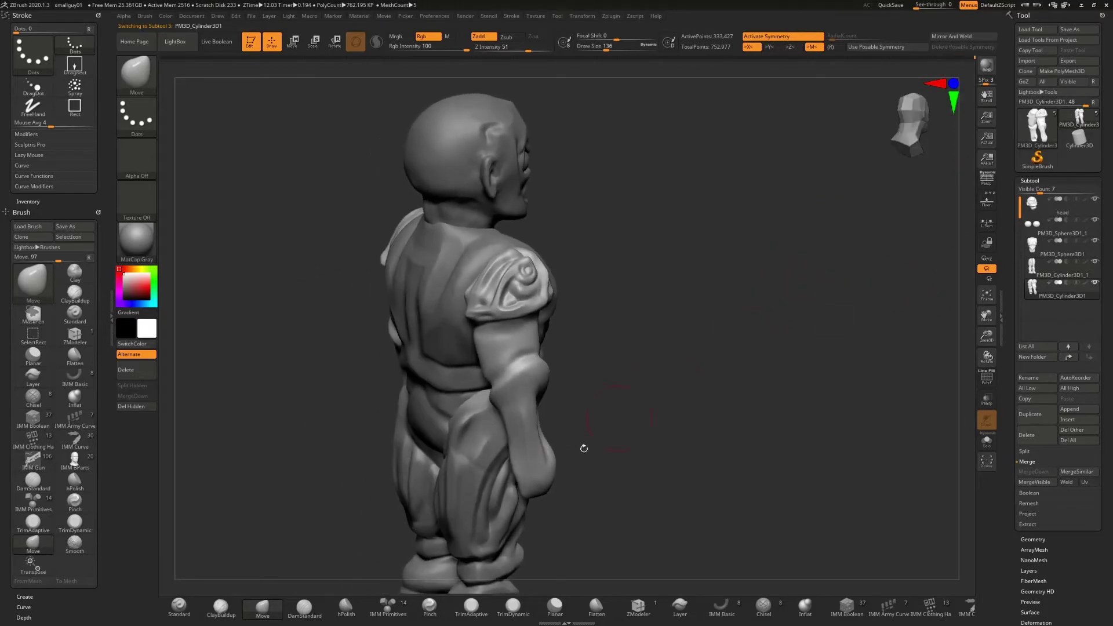
{"action": "key", "text": "s"}
{"action": "mouse_move", "coordinate": [638, 302]}
{"action": "left_mouse_down"}
{"action": "mouse_move", "coordinate": [649, 303]}
{"action": "mouse_move", "coordinate": [574, 264]}
{"action": "left_mouse_up"}
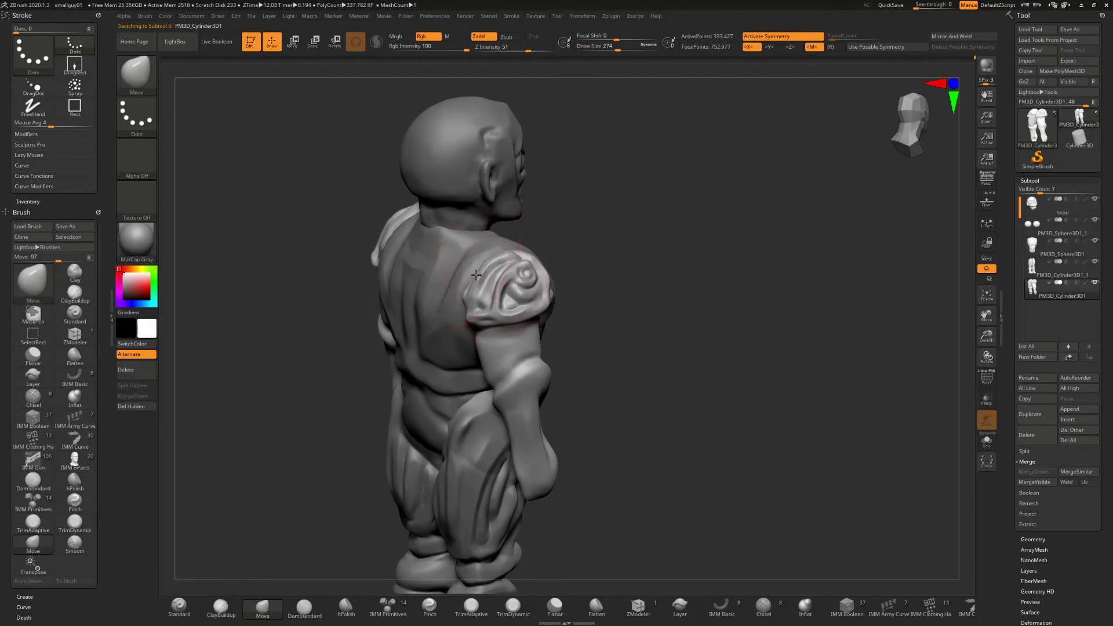
{"action": "left_click_drag", "start_coordinate": [625, 250], "coordinate": [494, 275]}
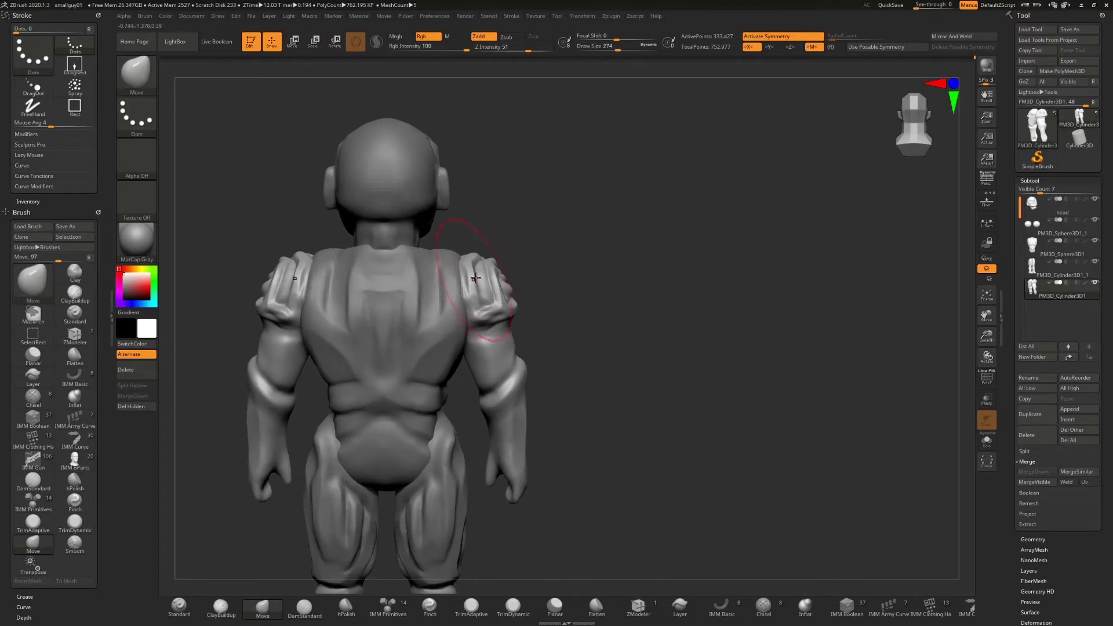
- Refine the shoulder pads and upper arms against the torso from the side, back and front with the Move brush
{"action": "left_click_drag", "start_coordinate": [554, 247], "coordinate": [488, 283]}
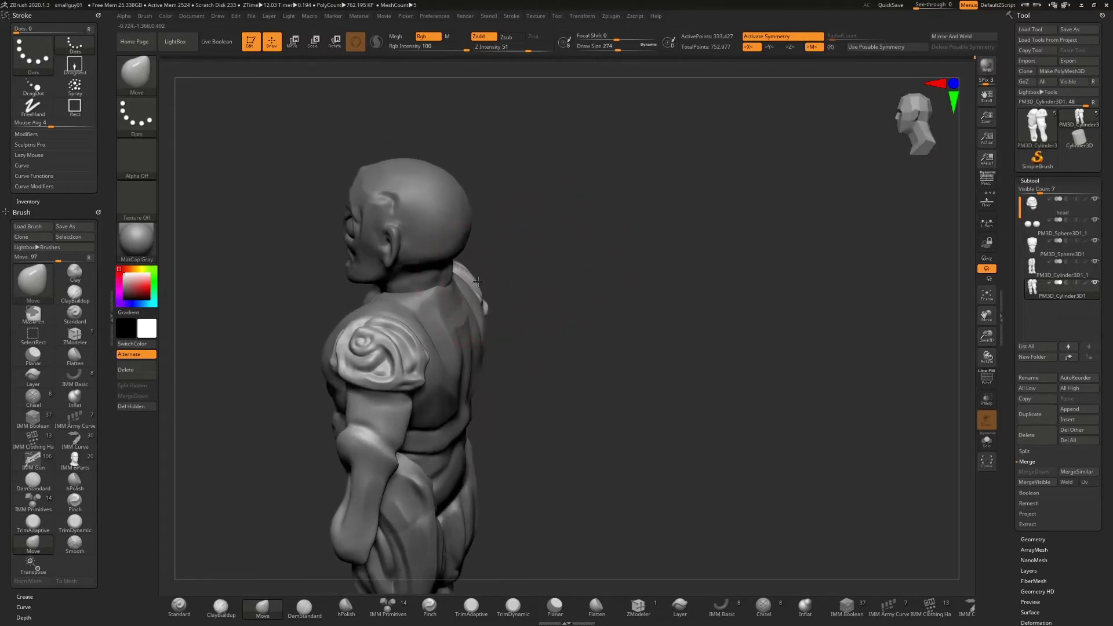
{"action": "mouse_move", "coordinate": [525, 267]}
{"action": "left_mouse_down"}
{"action": "mouse_move", "coordinate": [446, 292]}
{"action": "mouse_move", "coordinate": [511, 262]}
{"action": "mouse_move", "coordinate": [474, 279]}
{"action": "mouse_move", "coordinate": [505, 252]}
{"action": "mouse_move", "coordinate": [491, 248]}
{"action": "mouse_move", "coordinate": [480, 271]}
{"action": "mouse_move", "coordinate": [531, 259]}
{"action": "mouse_move", "coordinate": [569, 274]}
{"action": "left_mouse_up"}
{"action": "right_click_drag", "start_coordinate": [546, 281], "coordinate": [479, 236]}
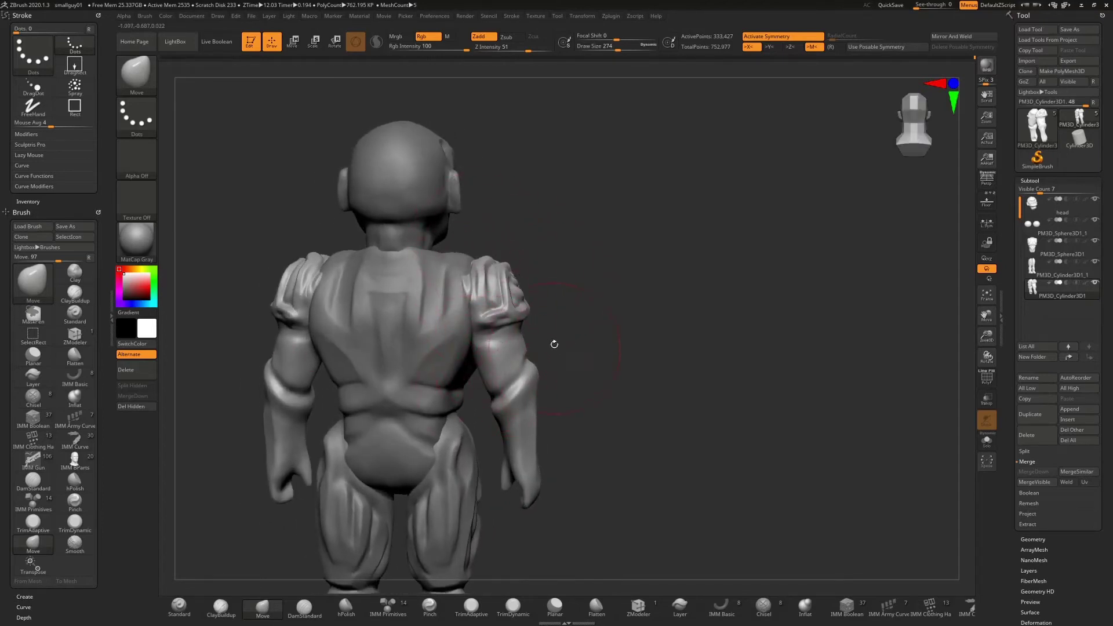
{"action": "right_click_drag", "start_coordinate": [598, 295], "coordinate": [458, 279]}
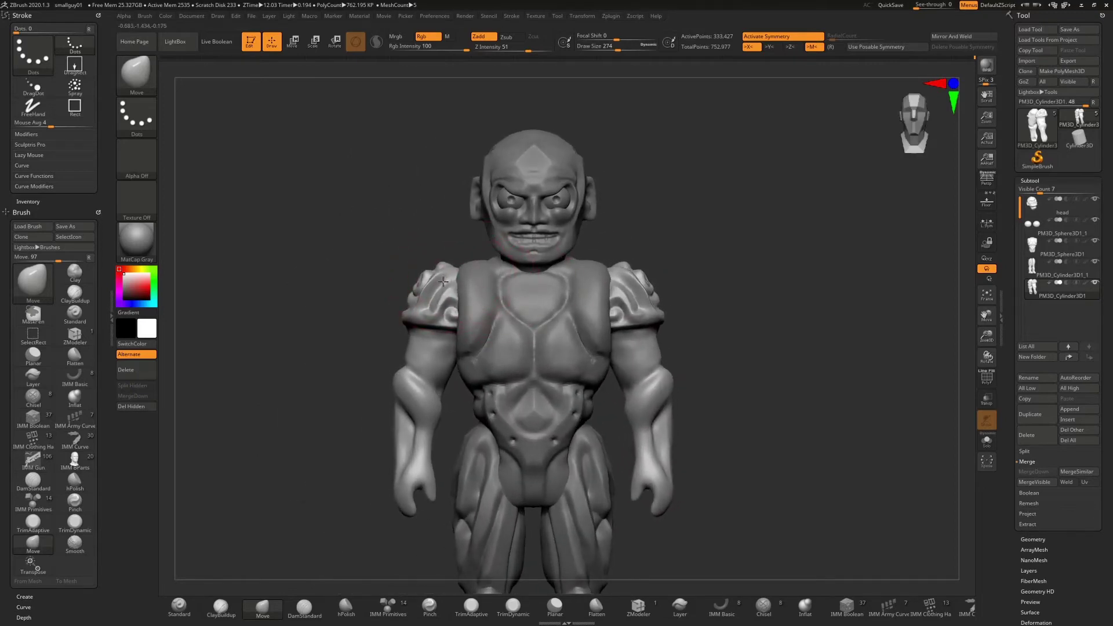
- Check the arms from front and side, and refine the creases along the forearms with DamStandard at a draw size of 87
{"action": "right_click_drag", "start_coordinate": [719, 234], "coordinate": [675, 194], "text": "alt"}
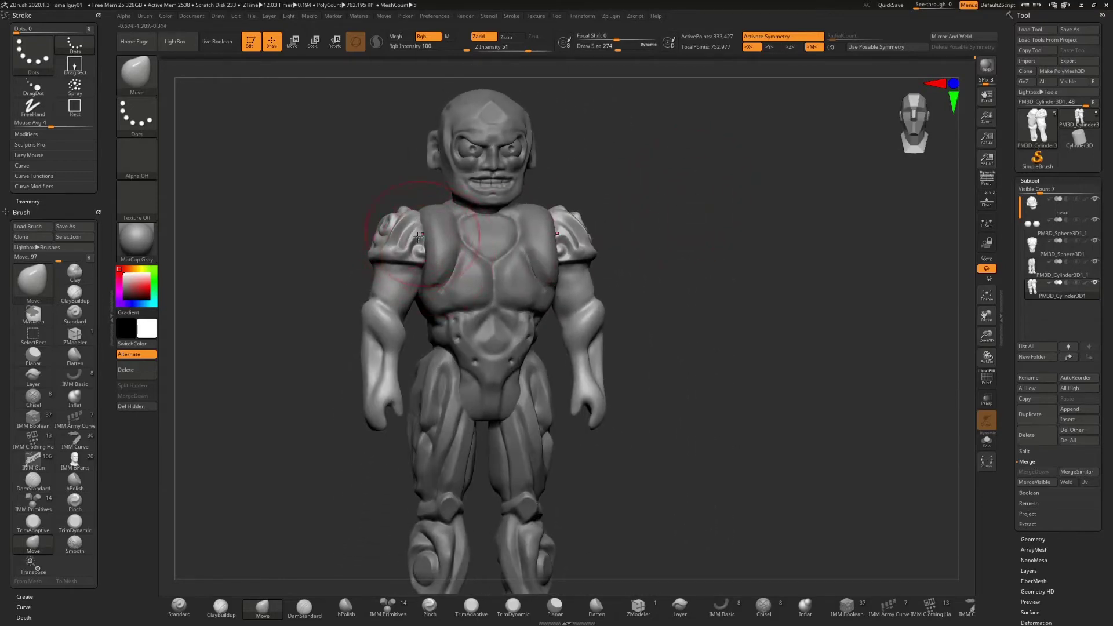
{"action": "right_click_drag", "start_coordinate": [603, 218], "coordinate": [493, 181]}
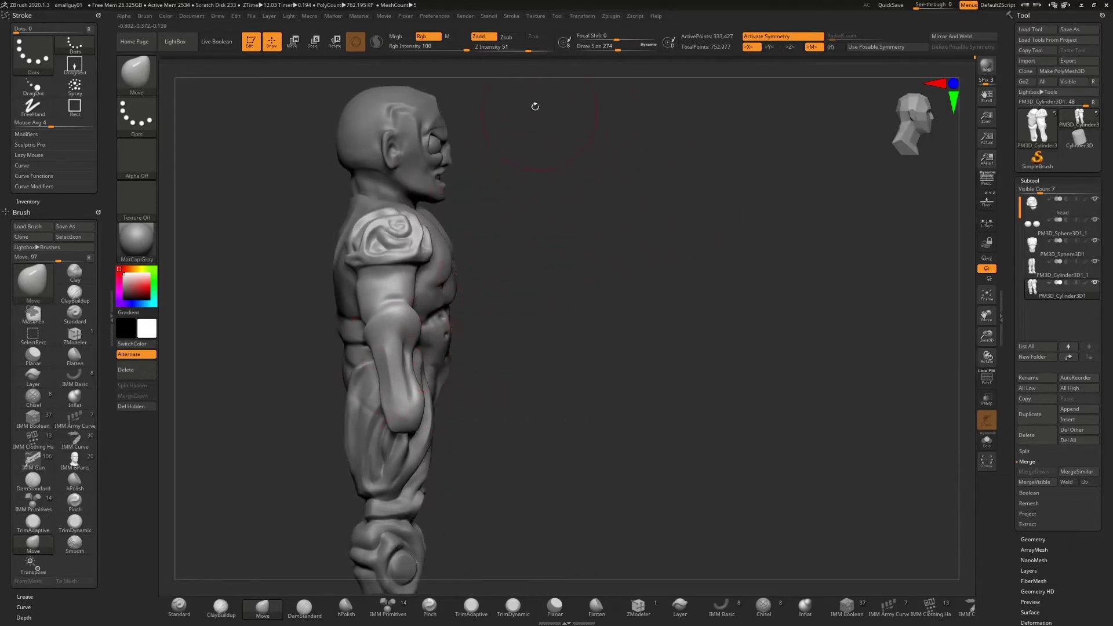
{"action": "right_click_drag", "start_coordinate": [543, 355], "coordinate": [631, 273]}
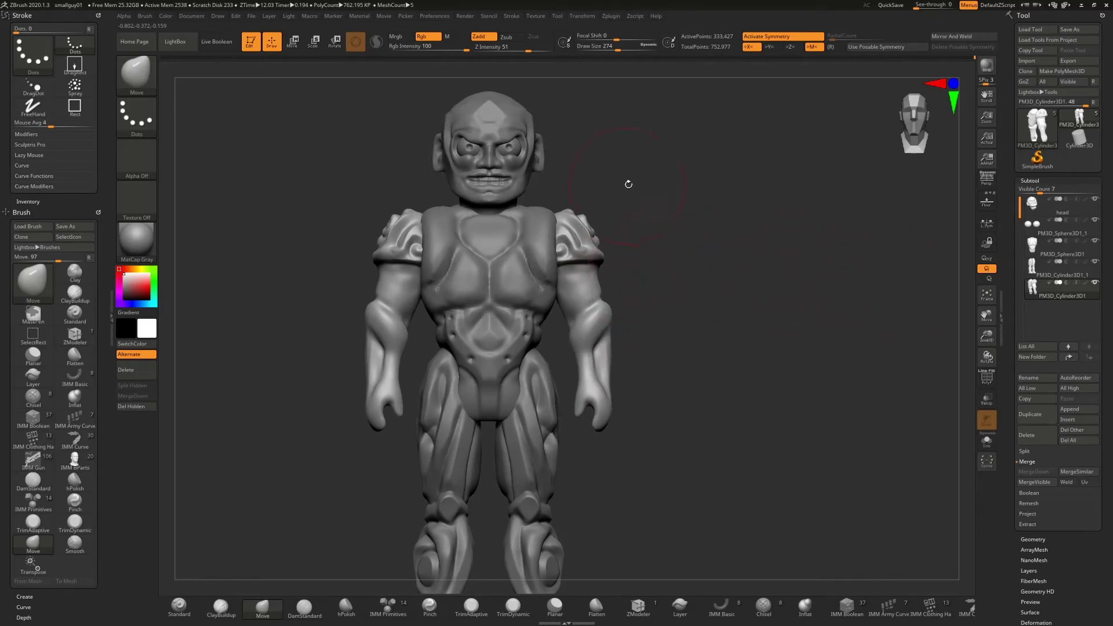
{"action": "right_click_drag", "start_coordinate": [626, 182], "coordinate": [695, 194], "text": "alt"}
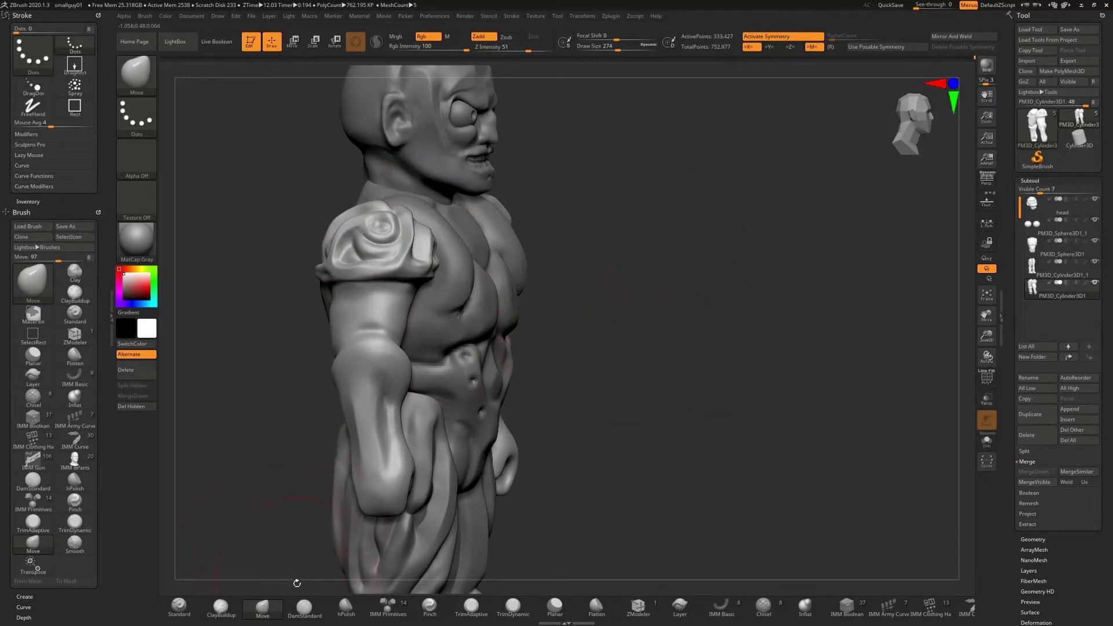
{"action": "left_click", "coordinate": [304, 606]}
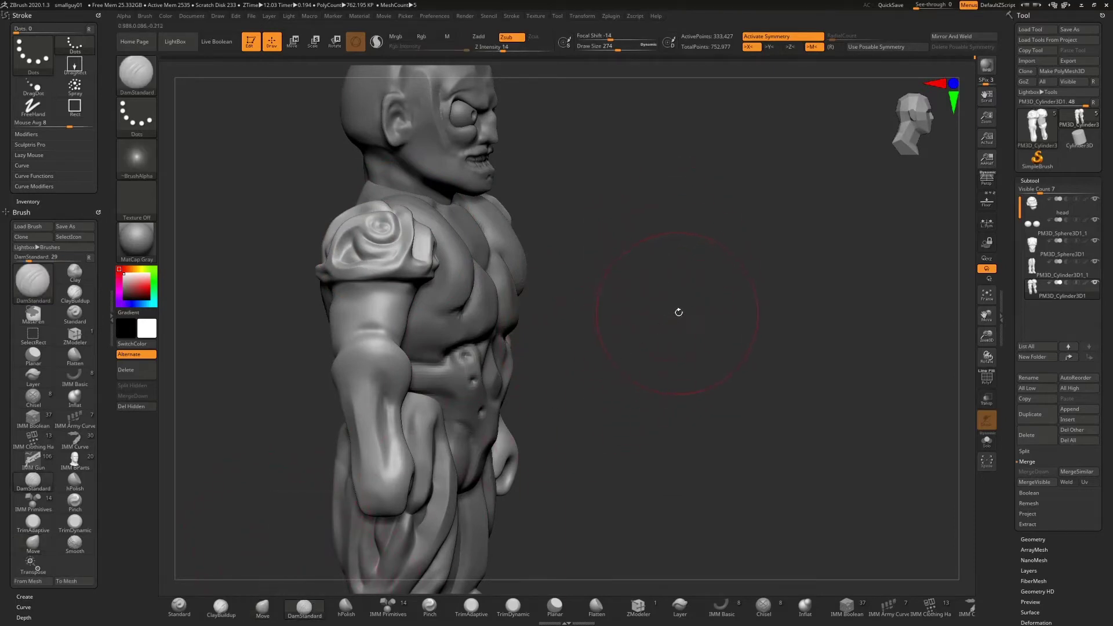
{"action": "key", "text": "s"}
{"action": "left_click_drag", "start_coordinate": [662, 311], "coordinate": [659, 312]}
{"action": "left_click_drag", "start_coordinate": [386, 405], "coordinate": [400, 476]}
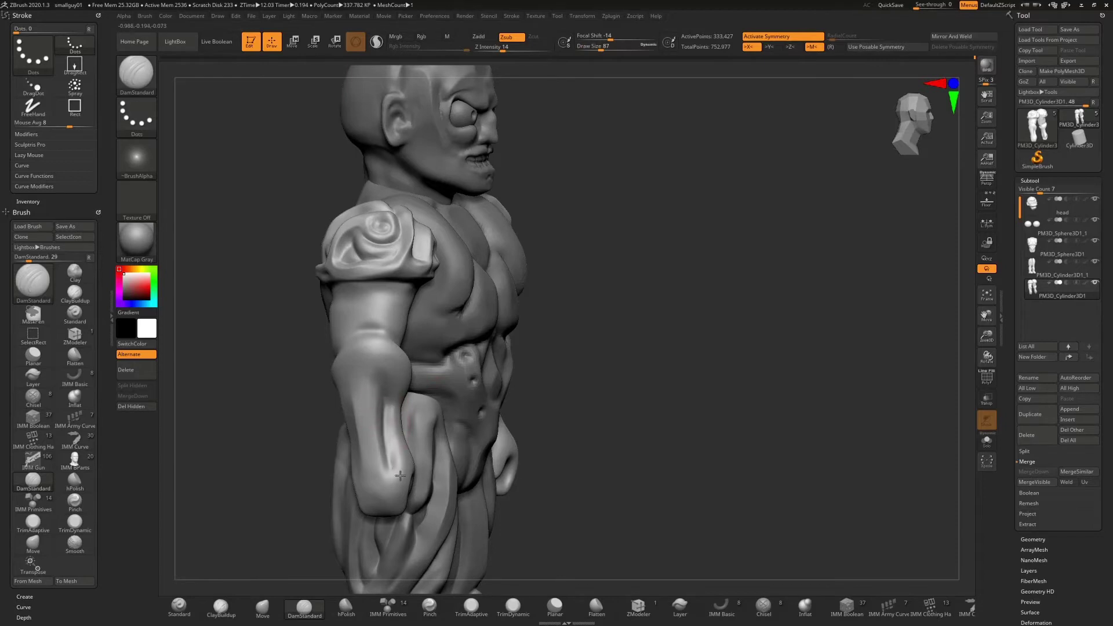
{"action": "left_click_drag", "start_coordinate": [636, 365], "coordinate": [580, 371], "text": "shift"}
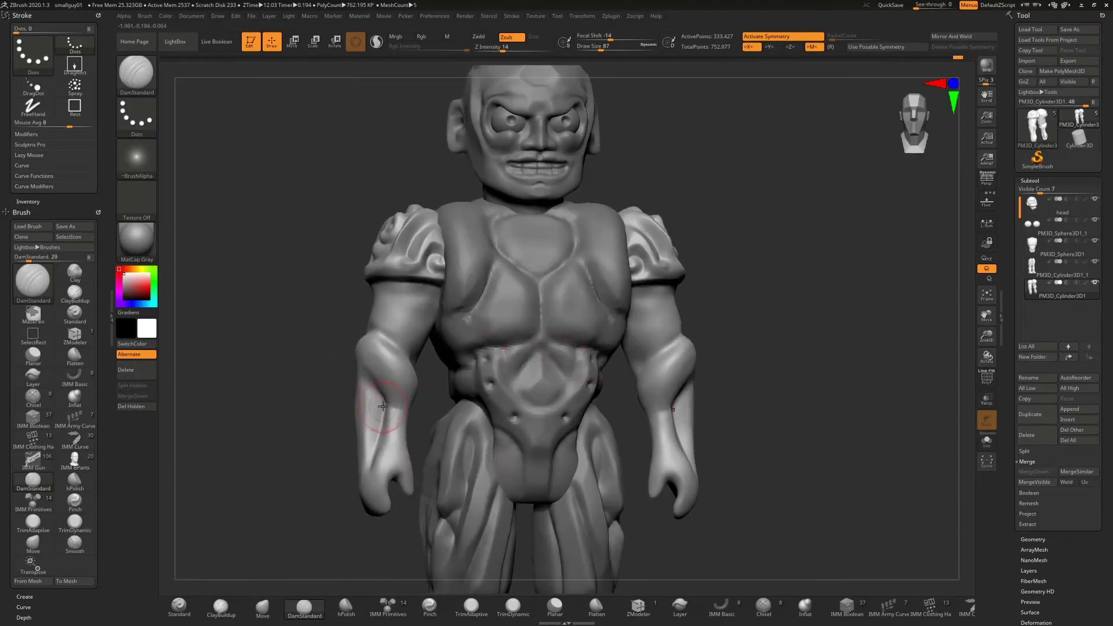
{"action": "left_click_drag", "start_coordinate": [385, 408], "coordinate": [413, 407]}
{"action": "right_click_drag", "start_coordinate": [425, 400], "coordinate": [407, 398]}
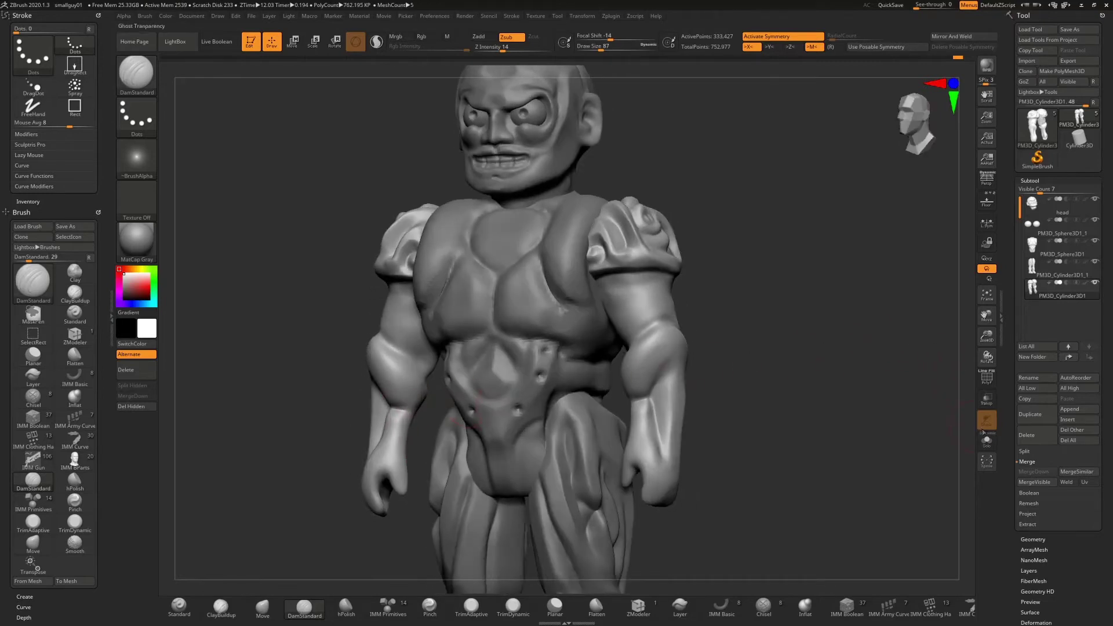
- Isolate the arms subtool with Solo and carve the crease where the forearms meet the elbow bulges with DamStandard
{"action": "left_click", "coordinate": [986, 439]}
{"action": "right_click_drag", "start_coordinate": [443, 365], "coordinate": [457, 382]}
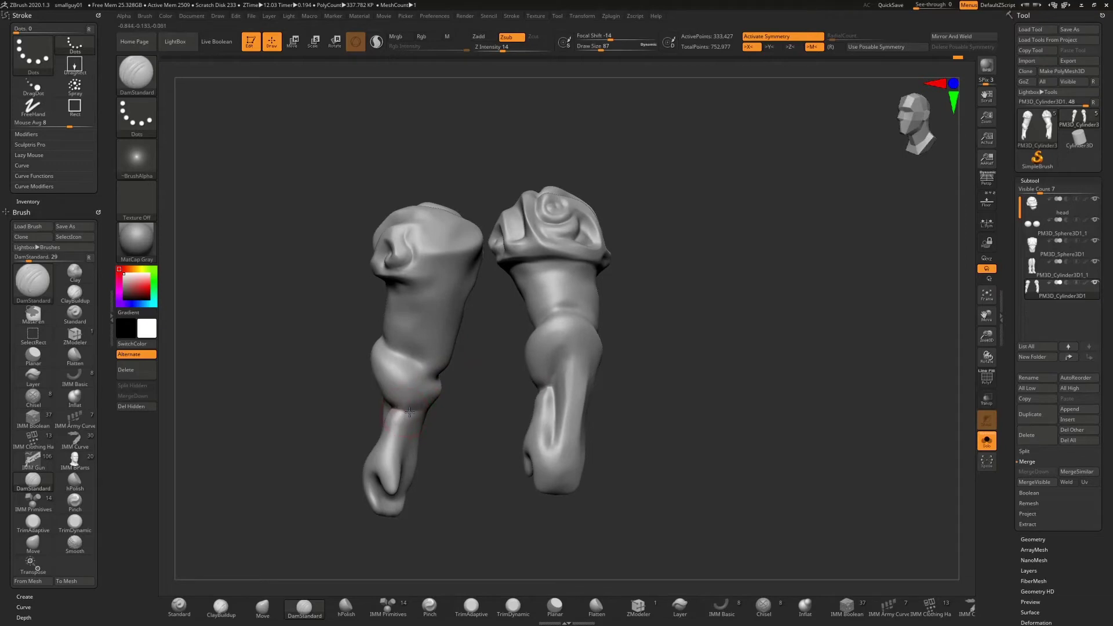
{"action": "right_click_drag", "start_coordinate": [430, 414], "coordinate": [450, 398]}
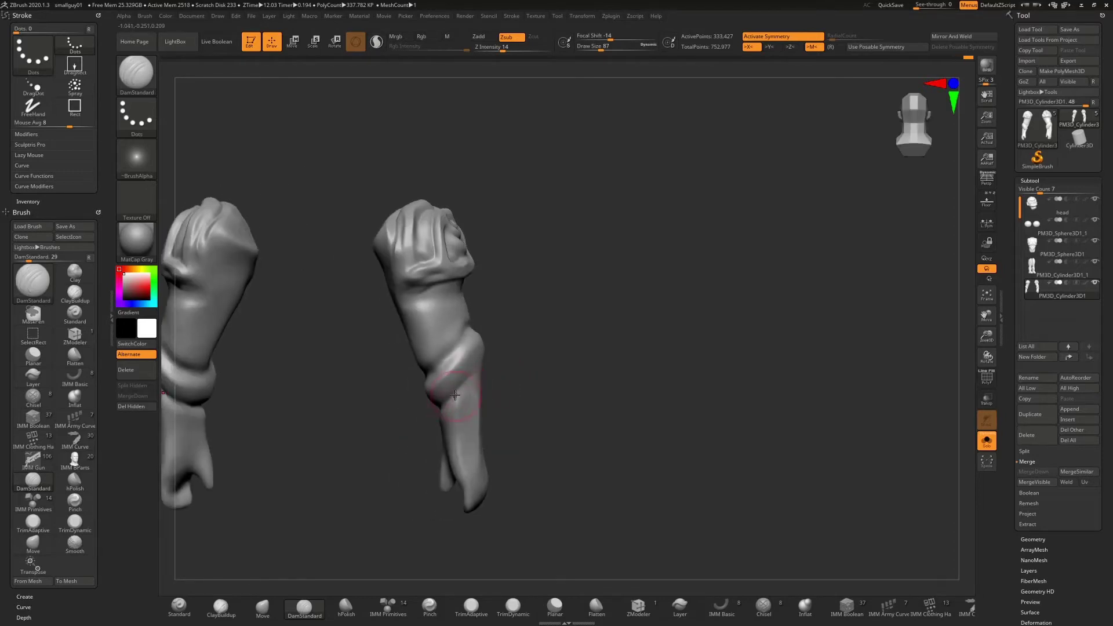
{"action": "right_click_drag", "start_coordinate": [526, 357], "coordinate": [481, 367]}
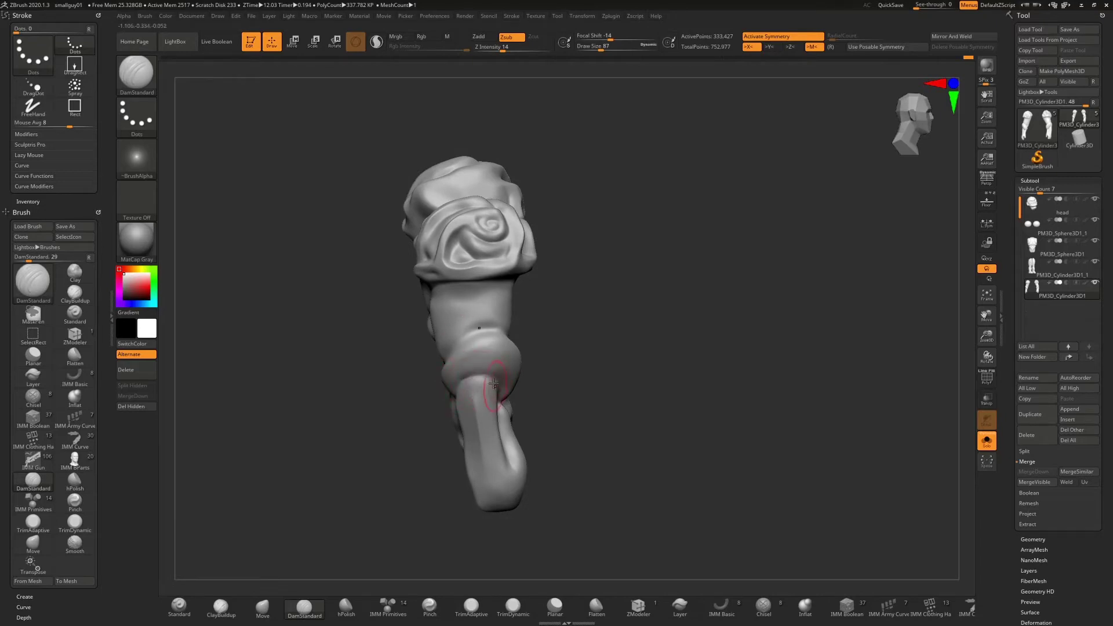
{"action": "right_click_drag", "start_coordinate": [532, 393], "coordinate": [487, 384]}
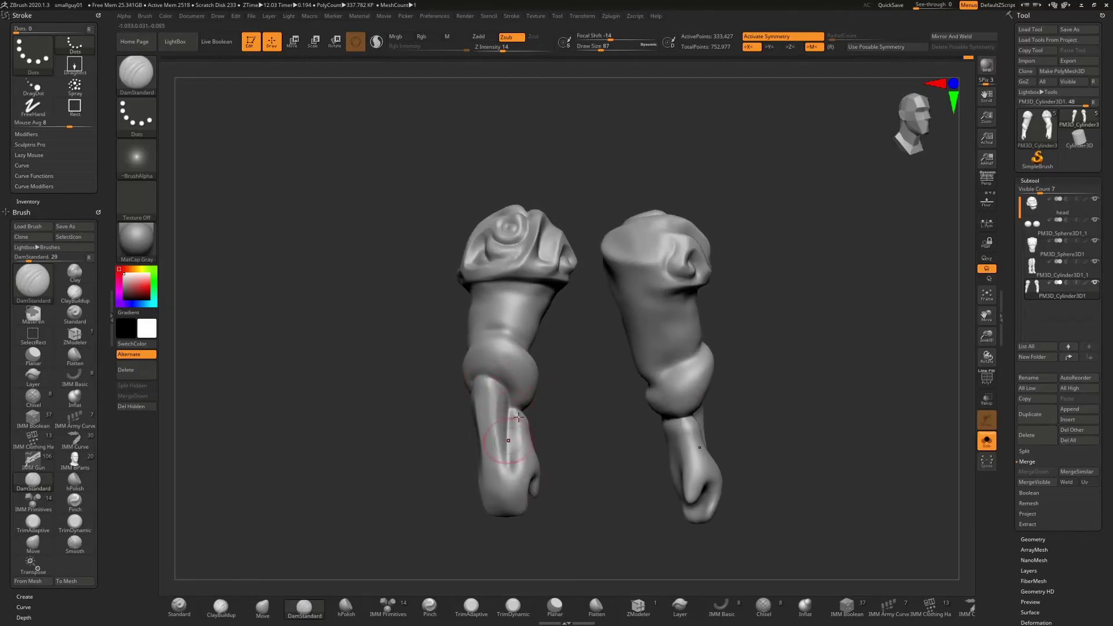
- Carve the crease where the upper arms meet the elbow bulges, working around both arms with DamStandard
{"action": "mouse_move", "coordinate": [577, 367]}
{"action": "right_mouse_down"}
{"action": "mouse_move", "coordinate": [624, 362]}
{"action": "mouse_move", "coordinate": [481, 328]}
{"action": "right_mouse_up"}
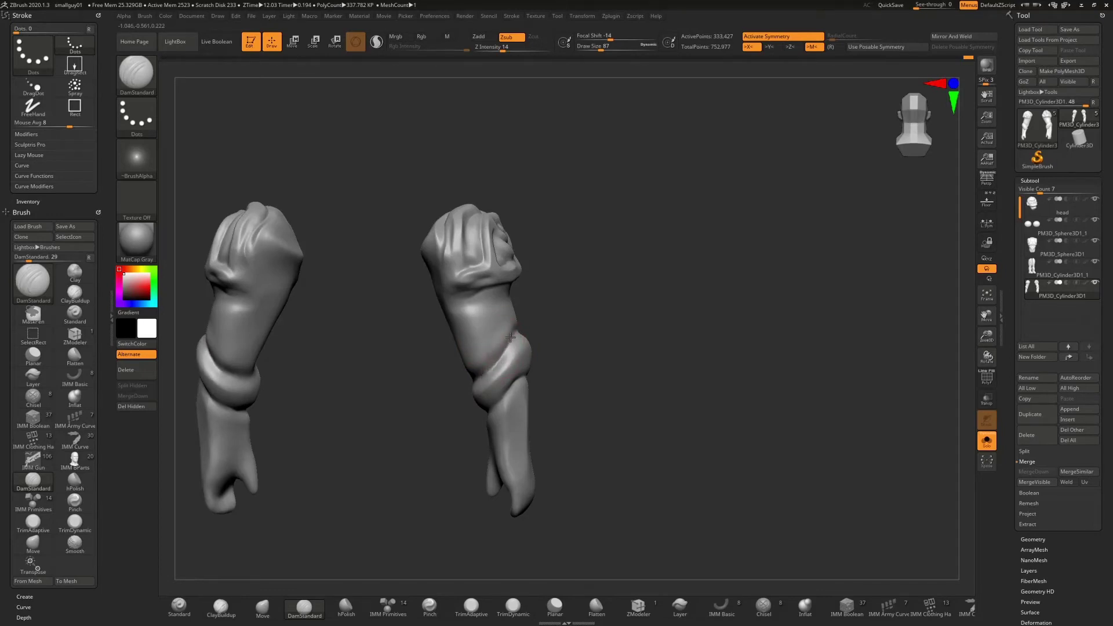
{"action": "right_click_drag", "start_coordinate": [604, 330], "coordinate": [541, 342]}
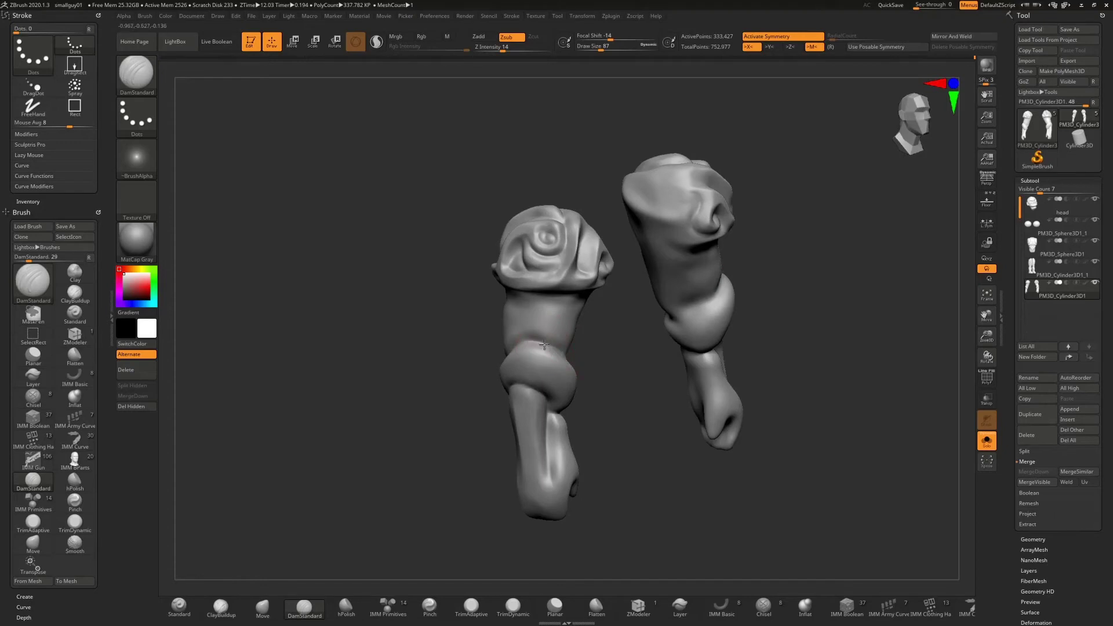
{"action": "mouse_move", "coordinate": [503, 350]}
{"action": "right_mouse_down"}
{"action": "mouse_move", "coordinate": [551, 357]}
{"action": "mouse_move", "coordinate": [561, 374]}
{"action": "right_mouse_up"}
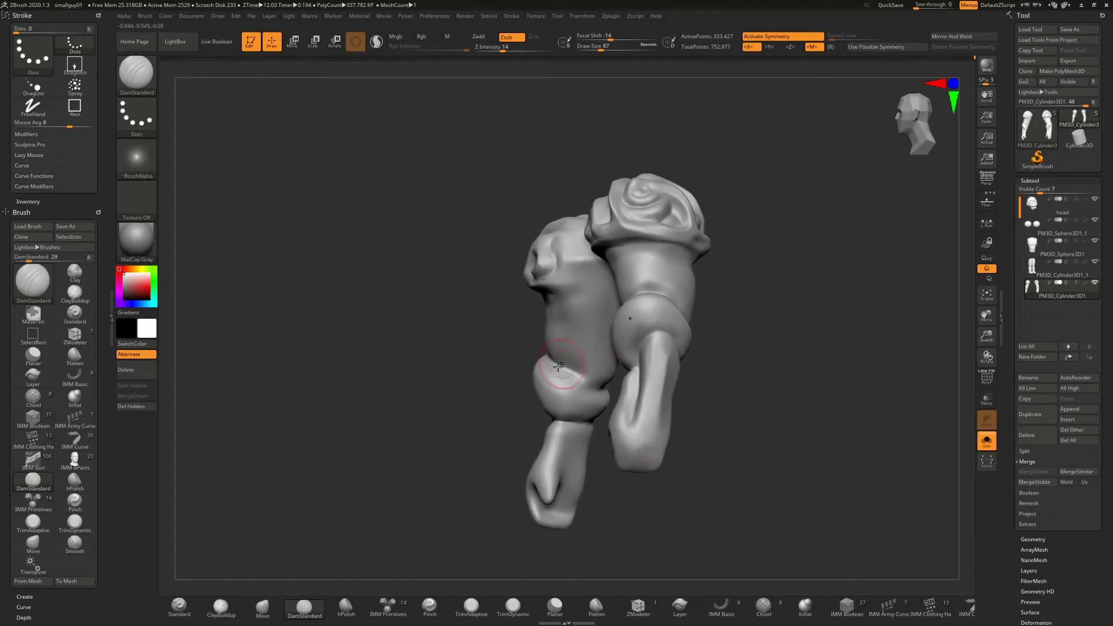
{"action": "right_click_drag", "start_coordinate": [485, 403], "coordinate": [464, 393]}
{"action": "mouse_move", "coordinate": [587, 382]}
{"action": "left_mouse_down"}
{"action": "mouse_move", "coordinate": [616, 373]}
{"action": "mouse_move", "coordinate": [604, 374]}
{"action": "left_mouse_up"}
{"action": "right_click_drag", "start_coordinate": [570, 371], "coordinate": [509, 419]}
{"action": "right_click_drag", "start_coordinate": [509, 419], "coordinate": [454, 360], "text": "alt"}
{"action": "right_click_drag", "start_coordinate": [637, 357], "coordinate": [618, 351], "text": "alt"}
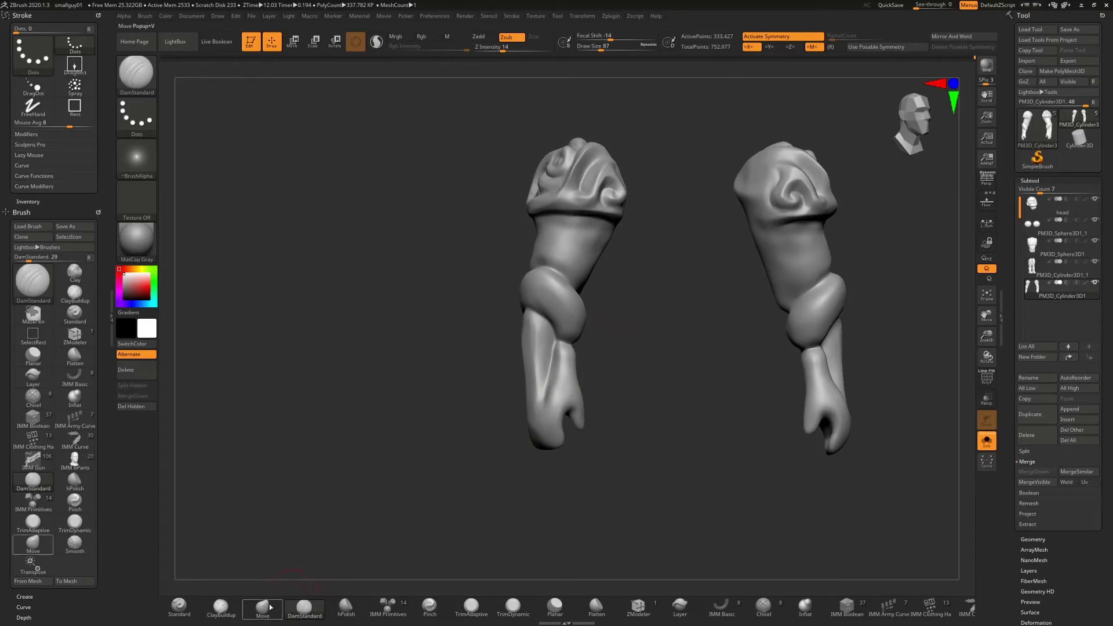
- Carve a first finger groove down the back of the hand with DamStandard at a draw size of 46
{"action": "left_click", "coordinate": [165, 601]}
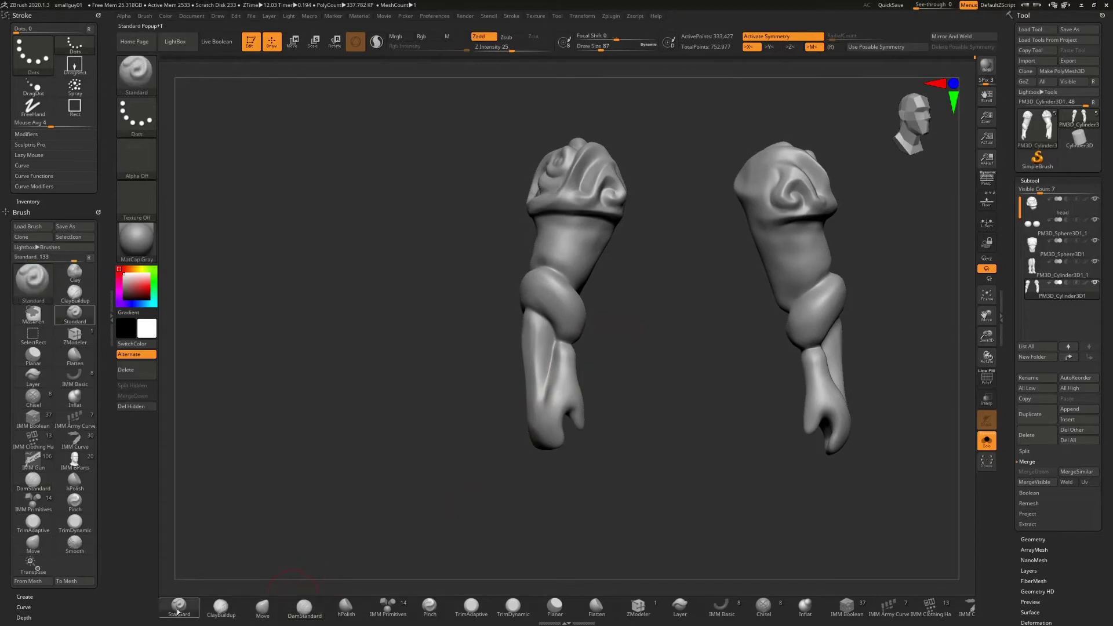
{"action": "key", "text": "s"}
{"action": "left_click_drag", "start_coordinate": [616, 374], "coordinate": [606, 373]}
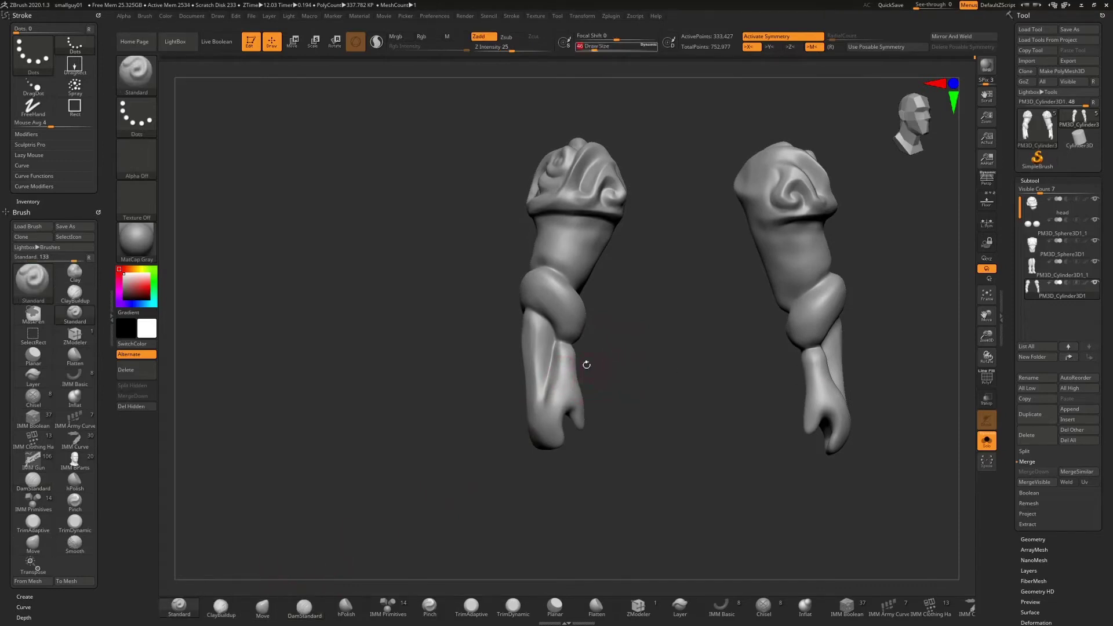
{"action": "left_click_drag", "start_coordinate": [462, 467], "coordinate": [672, 419]}
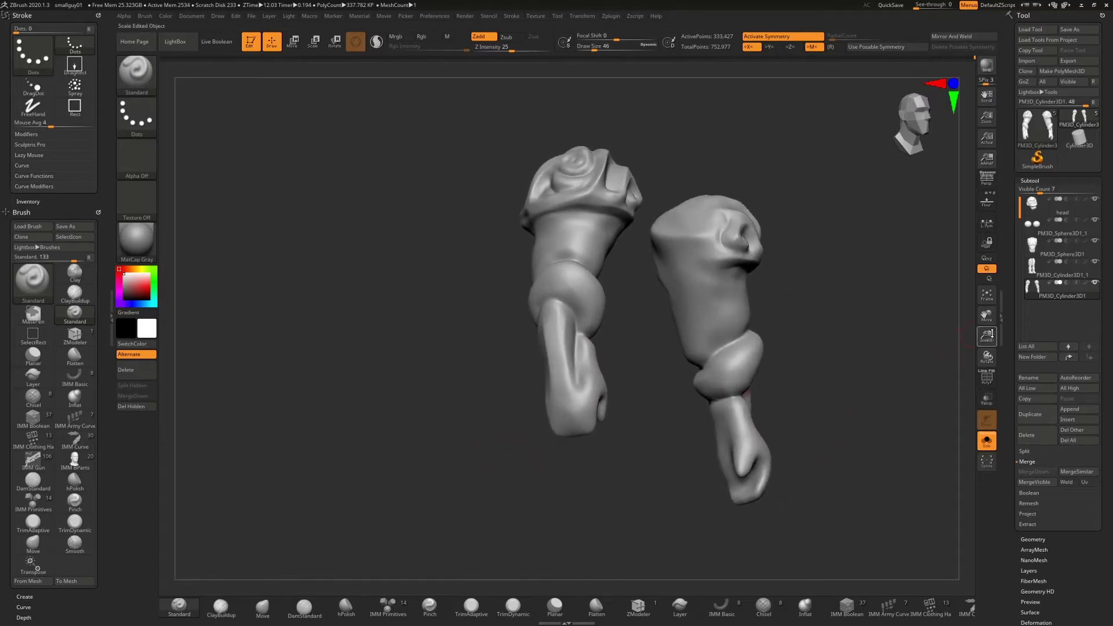
{"action": "left_click_drag", "start_coordinate": [986, 335], "coordinate": [941, 377]}
{"action": "left_click_drag", "start_coordinate": [747, 411], "coordinate": [659, 298]}
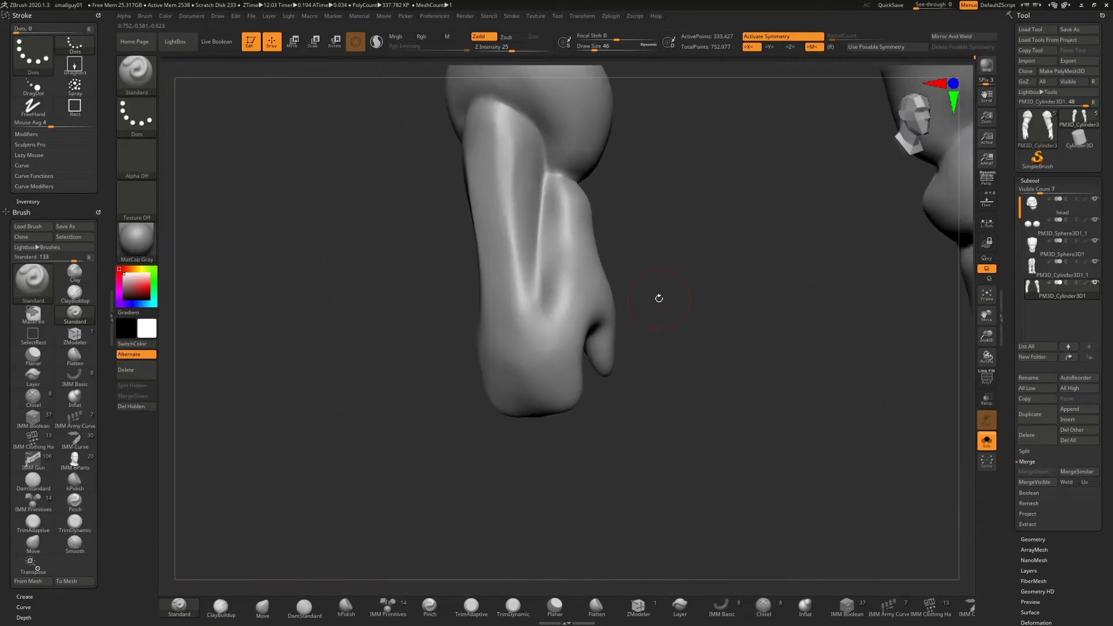
{"action": "left_click", "coordinate": [305, 605]}
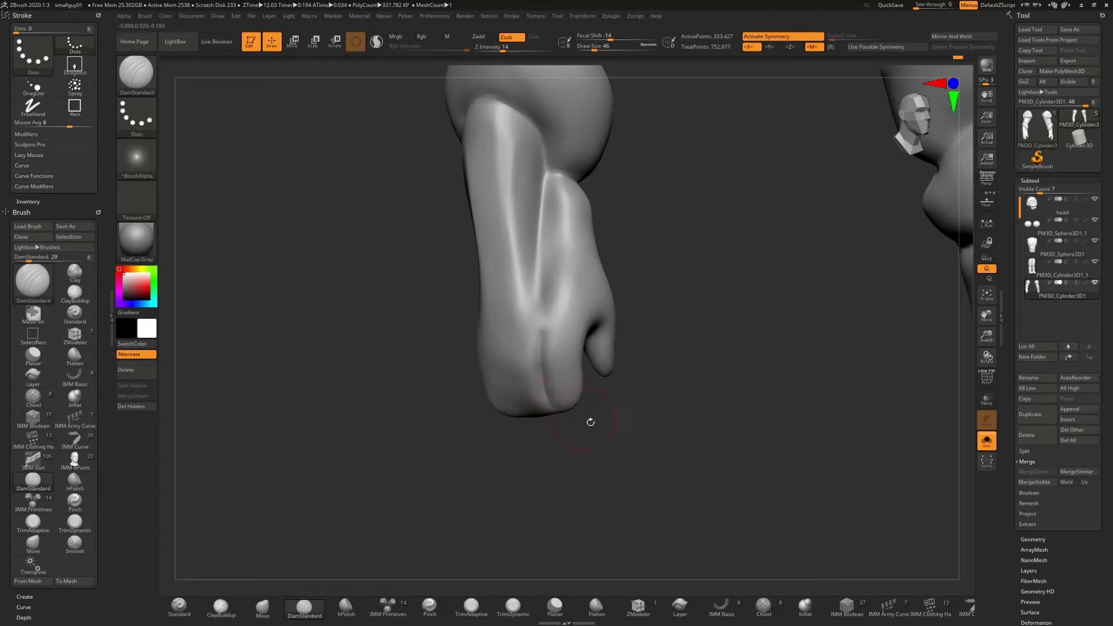
- Continue the first finger groove around the fingertips to the palm side of the hand with DamStandard
{"action": "left_click_drag", "start_coordinate": [591, 422], "coordinate": [560, 381]}
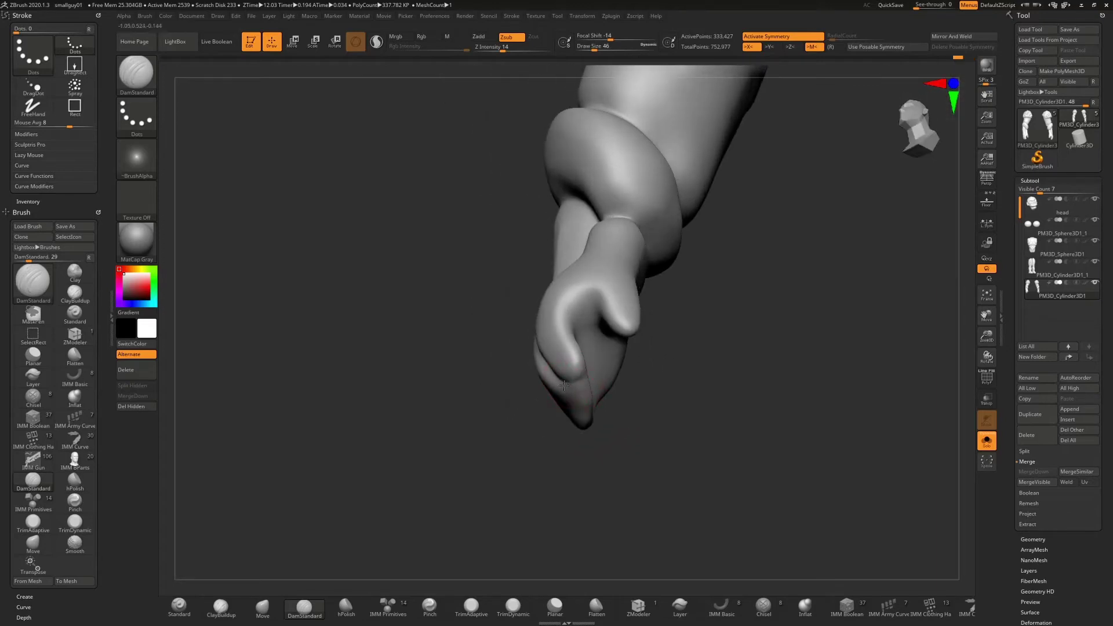
{"action": "mouse_move", "coordinate": [534, 429]}
{"action": "left_mouse_down"}
{"action": "mouse_move", "coordinate": [583, 362]}
{"action": "mouse_move", "coordinate": [578, 345]}
{"action": "mouse_move", "coordinate": [504, 439]}
{"action": "left_mouse_up"}
{"action": "mouse_move", "coordinate": [580, 350]}
{"action": "left_mouse_down"}
{"action": "mouse_move", "coordinate": [576, 331]}
{"action": "mouse_move", "coordinate": [576, 383]}
{"action": "left_mouse_up"}
{"action": "right_click_drag", "start_coordinate": [568, 392], "coordinate": [570, 371]}
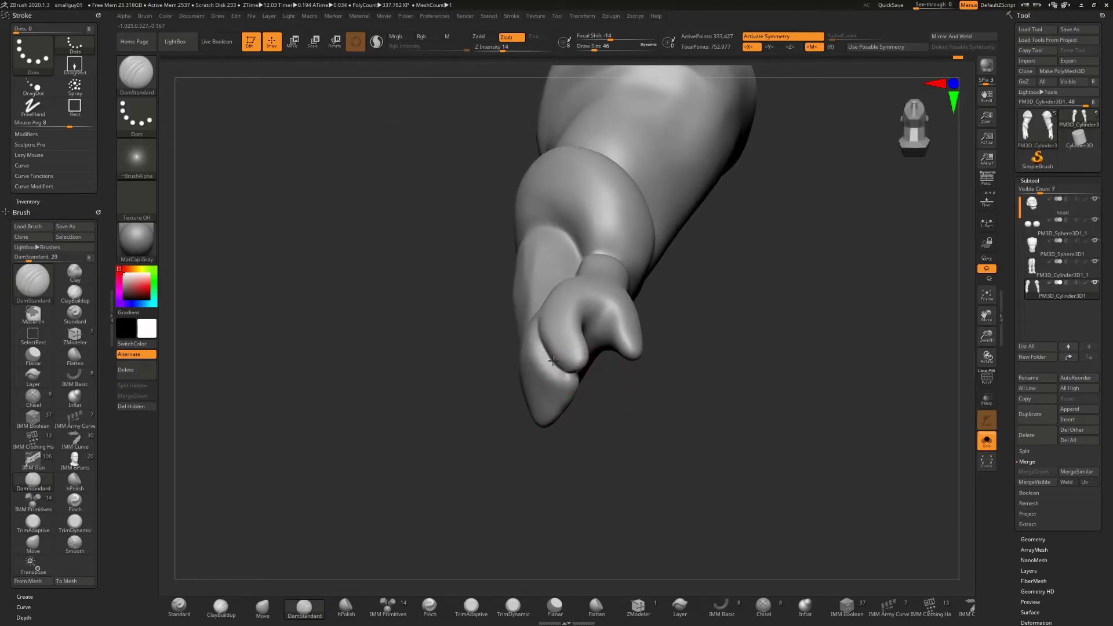
{"action": "right_click_drag", "start_coordinate": [479, 392], "coordinate": [494, 453]}
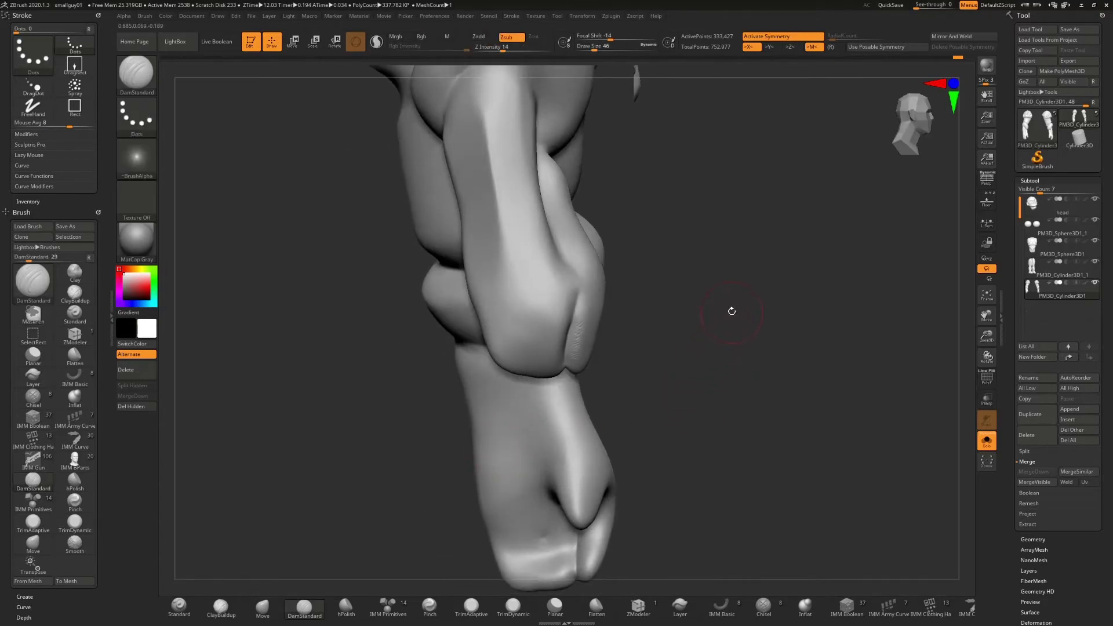
- Carve a second finger groove on the back of the hand and continue it under the fingertips to the palm side
{"action": "mouse_move", "coordinate": [748, 262]}
{"action": "right_mouse_down"}
{"action": "mouse_move", "coordinate": [742, 304]}
{"action": "mouse_move", "coordinate": [697, 328]}
{"action": "mouse_move", "coordinate": [706, 336]}
{"action": "mouse_move", "coordinate": [805, 264]}
{"action": "right_mouse_up"}
{"action": "mouse_move", "coordinate": [499, 410]}
{"action": "right_mouse_down"}
{"action": "mouse_move", "coordinate": [502, 440]}
{"action": "mouse_move", "coordinate": [509, 428]}
{"action": "right_mouse_up"}
{"action": "mouse_move", "coordinate": [403, 426]}
{"action": "left_mouse_down"}
{"action": "mouse_move", "coordinate": [391, 409]}
{"action": "mouse_move", "coordinate": [370, 433]}
{"action": "mouse_move", "coordinate": [373, 478]}
{"action": "left_mouse_up"}
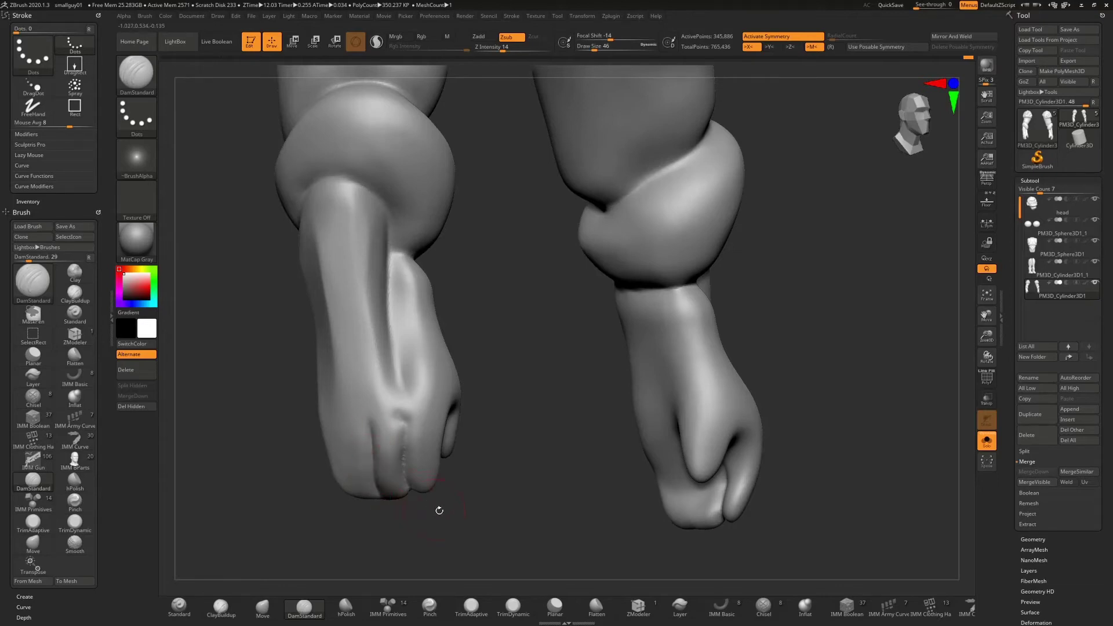
{"action": "mouse_move", "coordinate": [439, 510]}
{"action": "left_mouse_down"}
{"action": "mouse_move", "coordinate": [546, 378]}
{"action": "mouse_move", "coordinate": [516, 271]}
{"action": "left_mouse_up"}
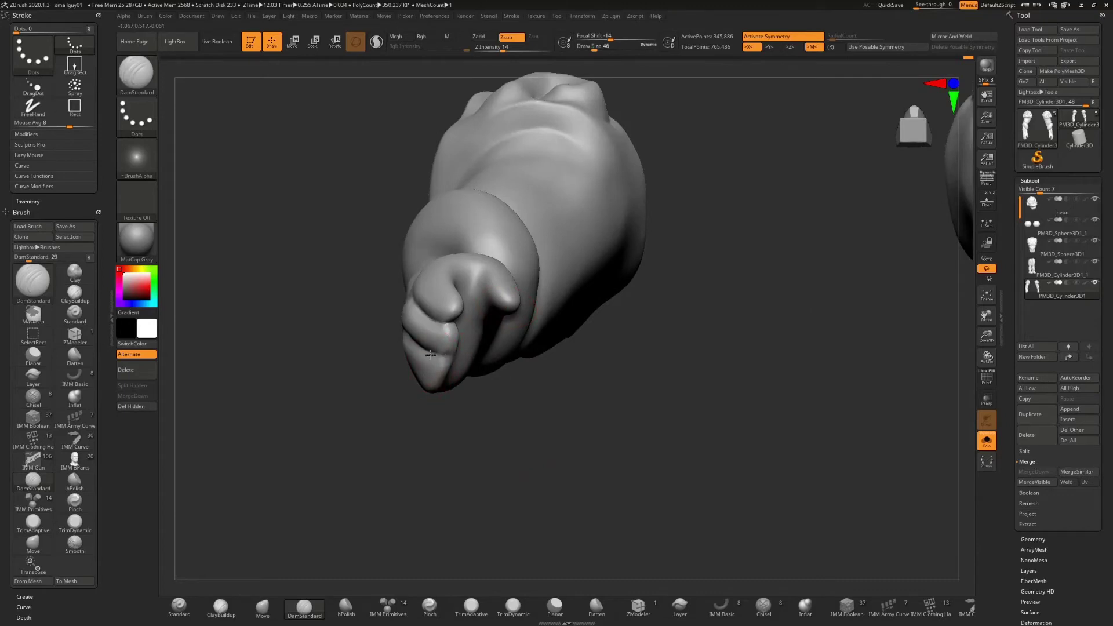
{"action": "left_click_drag", "start_coordinate": [488, 390], "coordinate": [423, 339]}
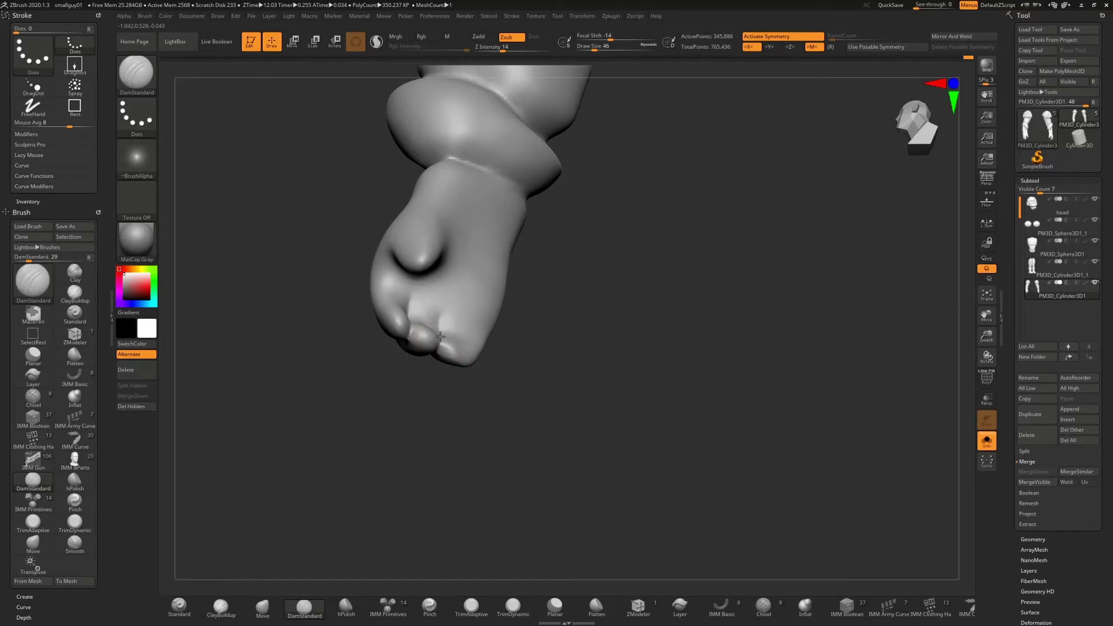
{"action": "left_click_drag", "start_coordinate": [522, 367], "coordinate": [499, 375]}
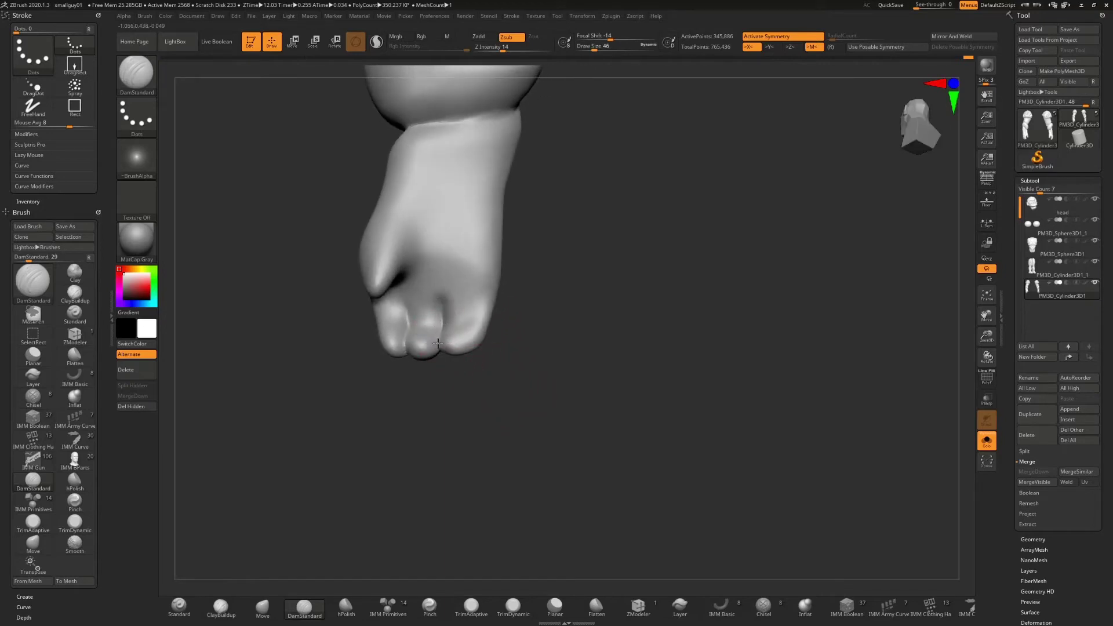
{"action": "left_click_drag", "start_coordinate": [456, 363], "coordinate": [539, 401]}
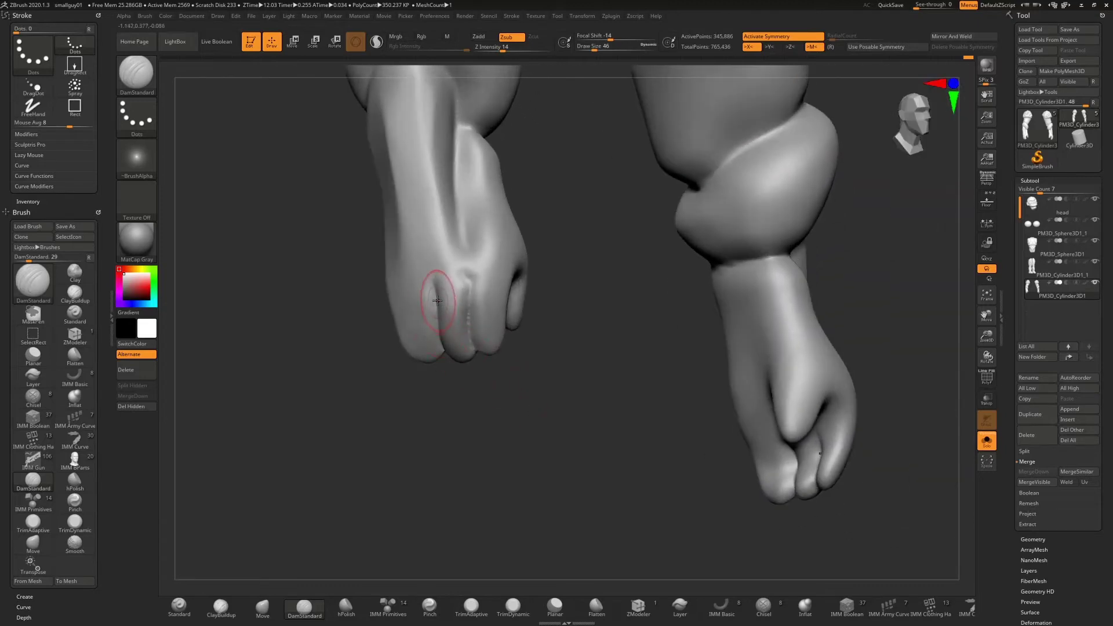
- Carve a third groove that separates the little finger, from the back of the hand around to the palm side
{"action": "left_click_drag", "start_coordinate": [438, 300], "coordinate": [429, 281]}
{"action": "mouse_move", "coordinate": [495, 399]}
{"action": "left_mouse_down"}
{"action": "mouse_move", "coordinate": [529, 405]}
{"action": "mouse_move", "coordinate": [518, 383]}
{"action": "mouse_move", "coordinate": [542, 387]}
{"action": "left_mouse_up"}
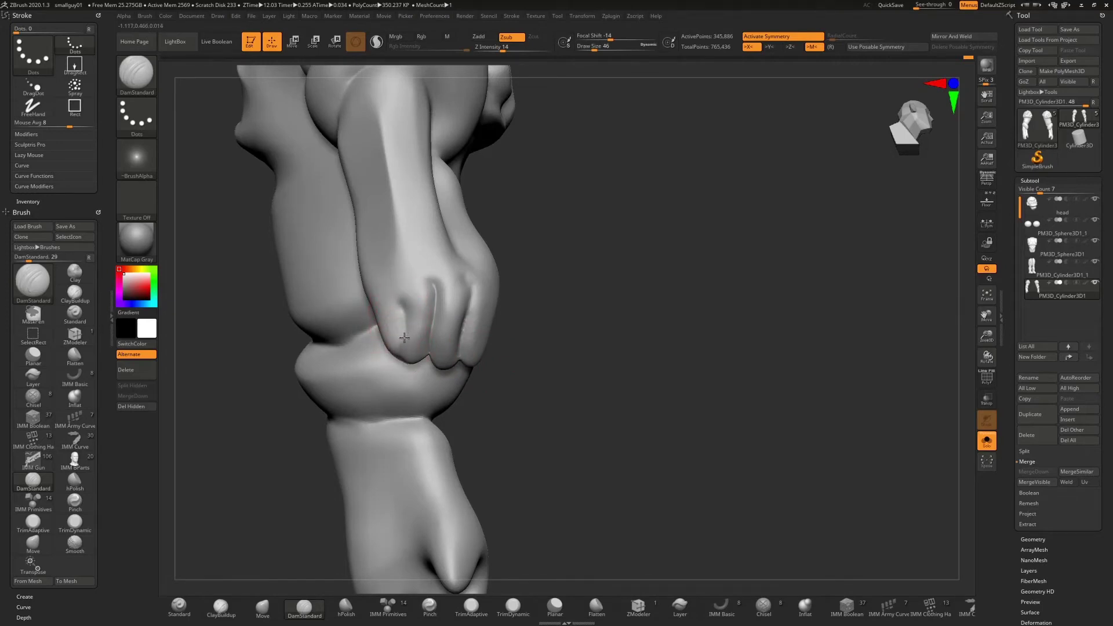
{"action": "left_click_drag", "start_coordinate": [556, 346], "coordinate": [606, 342]}
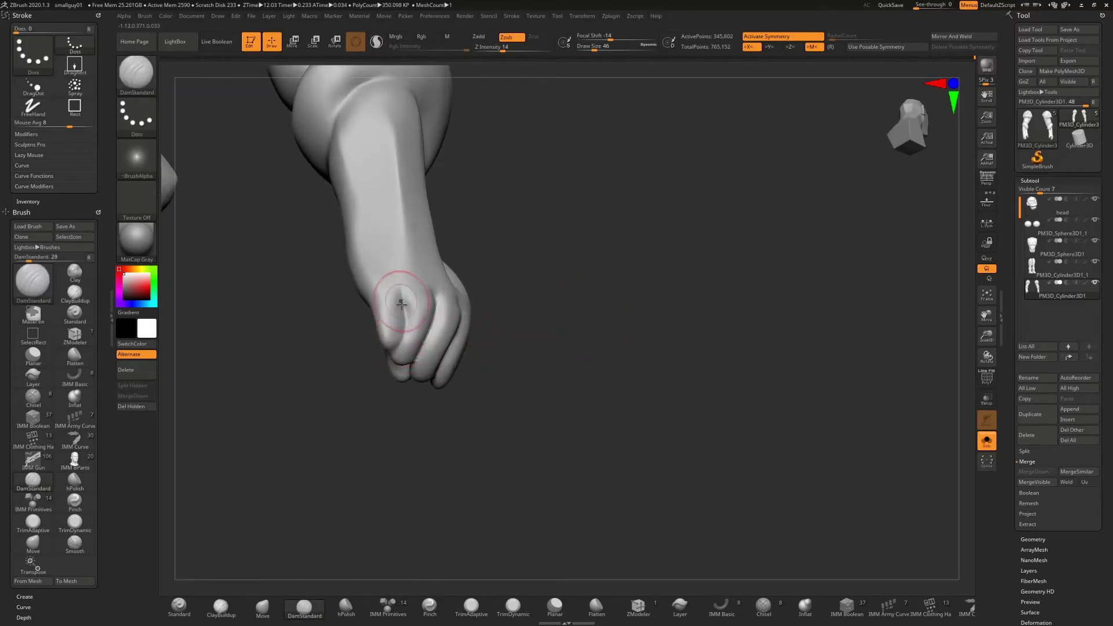
{"action": "mouse_move", "coordinate": [539, 290]}
{"action": "left_mouse_down"}
{"action": "mouse_move", "coordinate": [526, 338]}
{"action": "mouse_move", "coordinate": [404, 334]}
{"action": "left_mouse_up"}
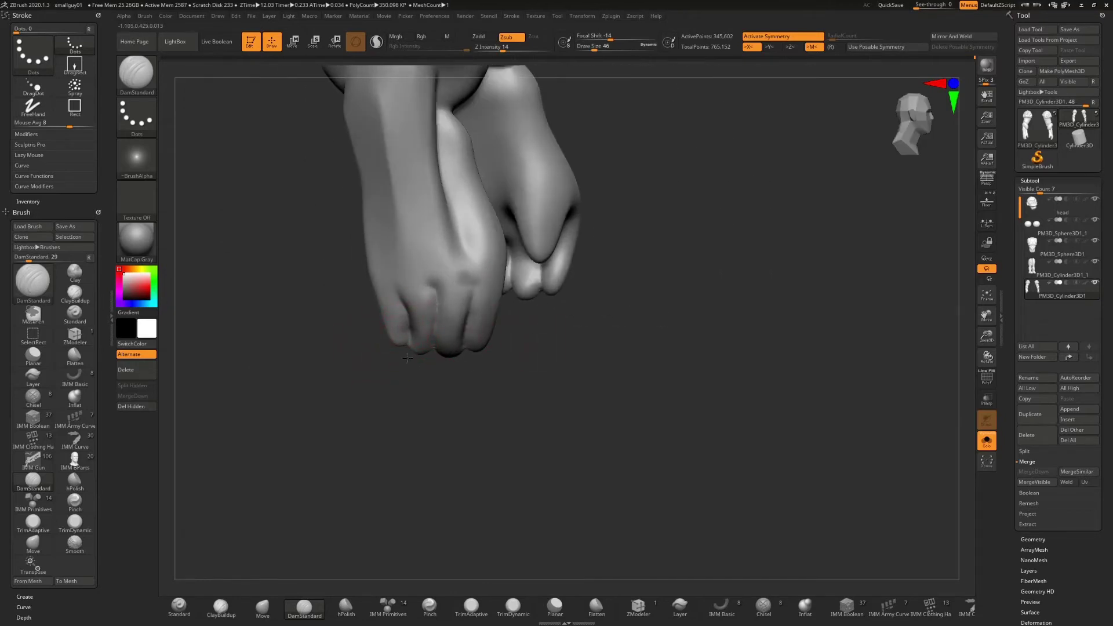
{"action": "left_click_drag", "start_coordinate": [390, 384], "coordinate": [415, 336]}
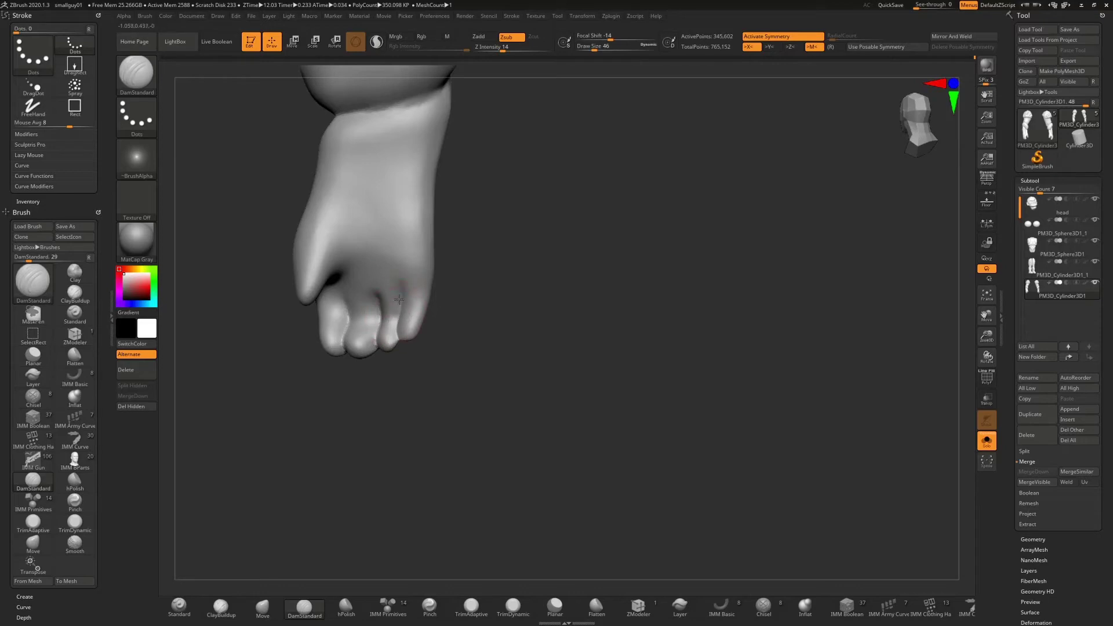
{"action": "left_click_drag", "start_coordinate": [440, 369], "coordinate": [540, 401]}
- Reshape and even out the fingers from the back and palm sides with the Move brush at a draw size of 56
{"action": "right_click_drag", "start_coordinate": [540, 400], "coordinate": [472, 388]}
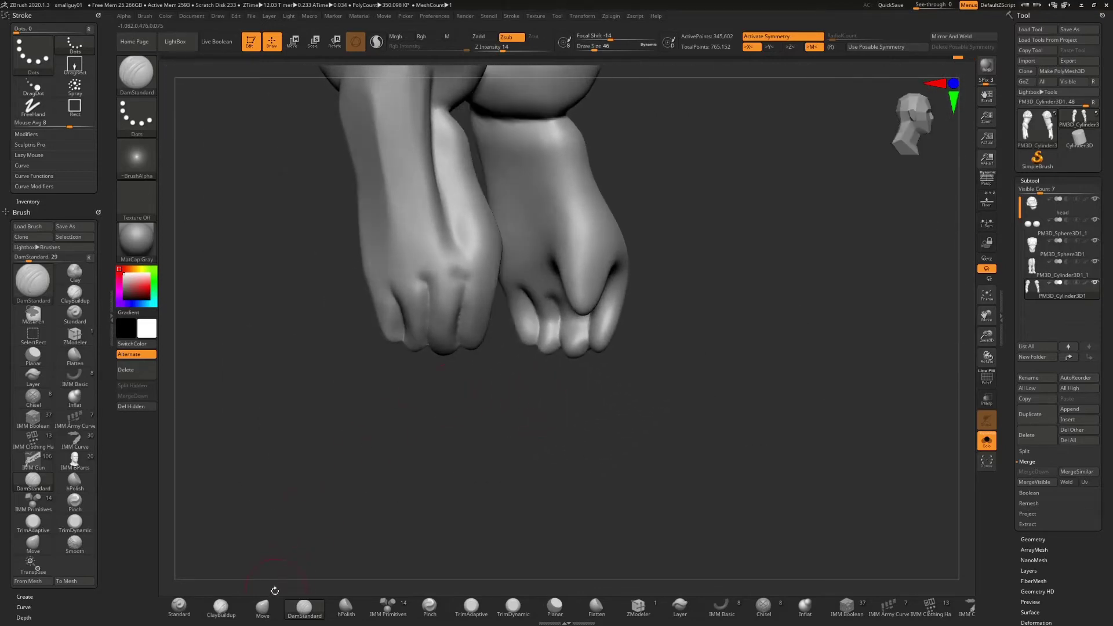
{"action": "left_click", "coordinate": [263, 608]}
{"action": "left_click_drag", "start_coordinate": [371, 372], "coordinate": [388, 405]}
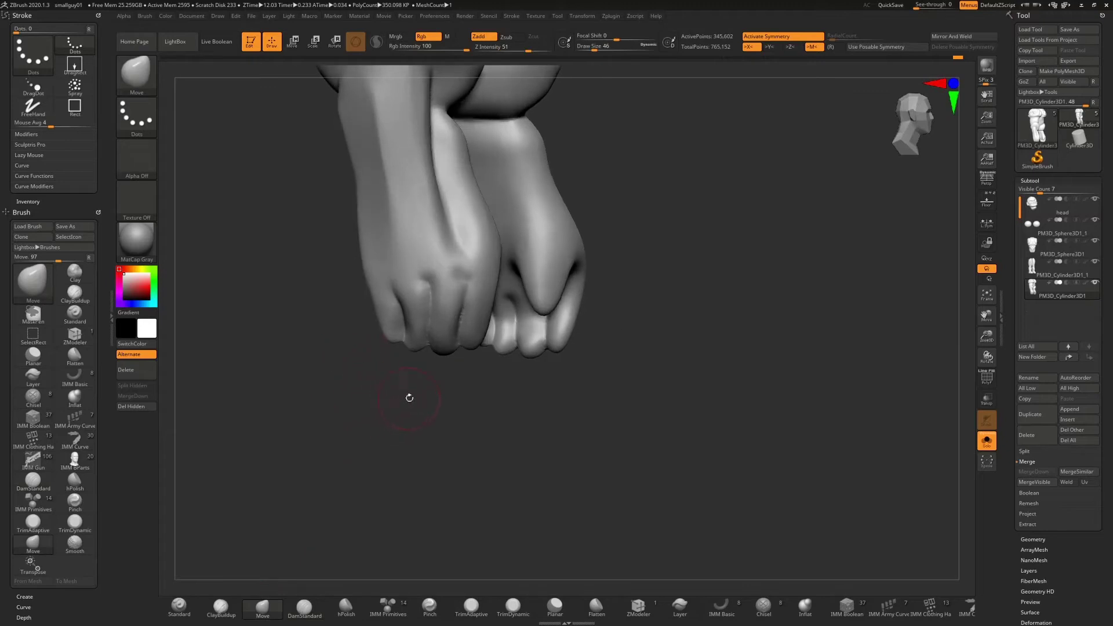
{"action": "key", "text": "s"}
{"action": "left_click_drag", "start_coordinate": [424, 370], "coordinate": [430, 382]}
{"action": "key", "text": "s"}
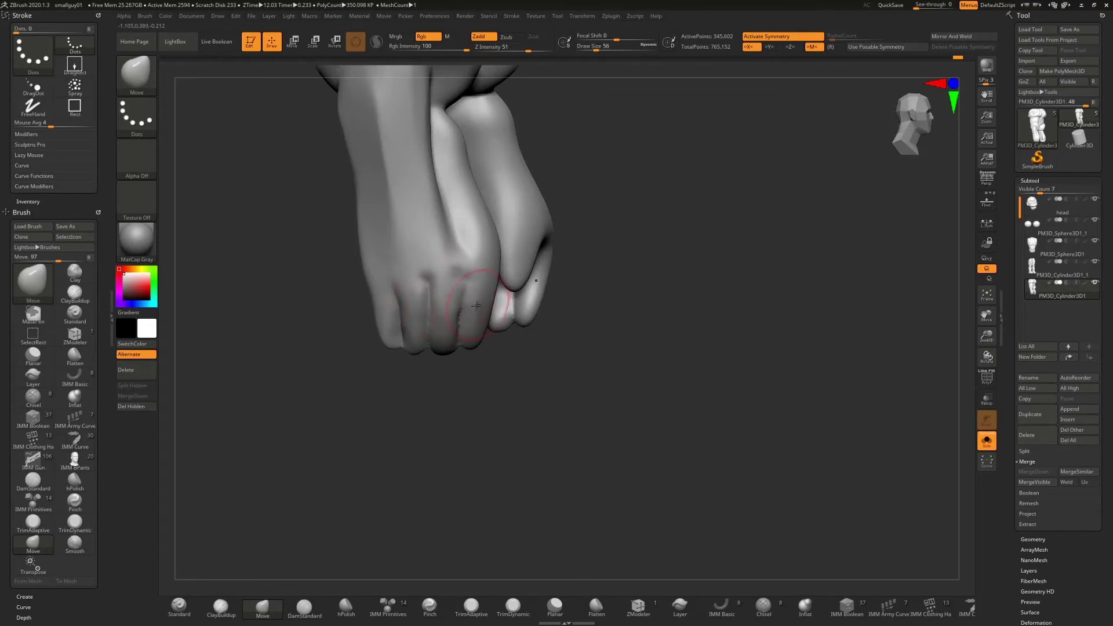
{"action": "left_click_drag", "start_coordinate": [358, 436], "coordinate": [371, 307]}
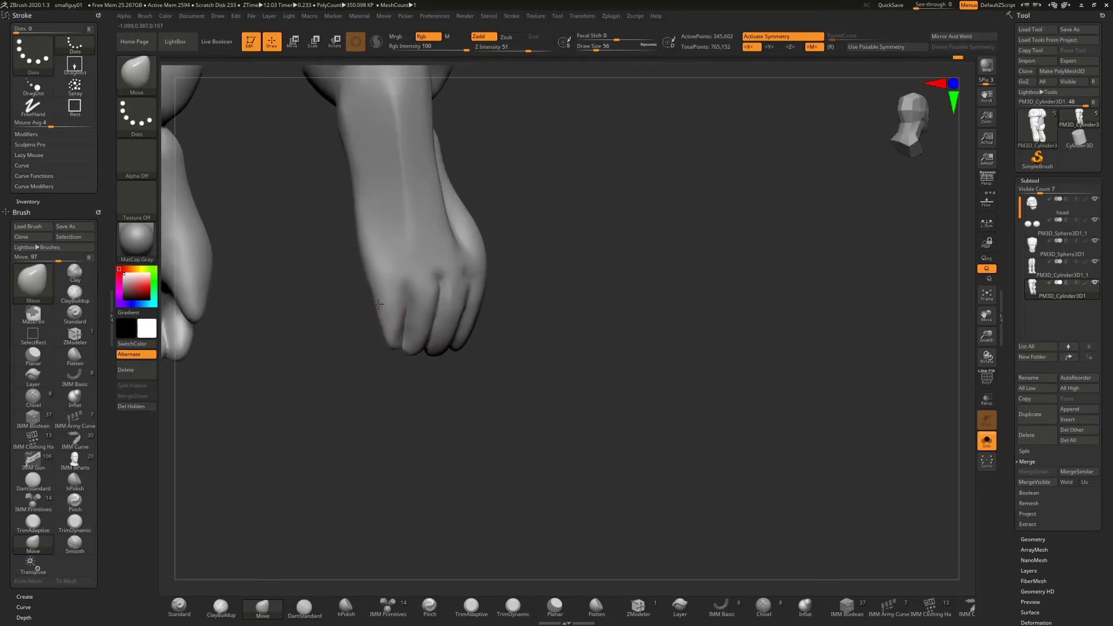
{"action": "left_click_drag", "start_coordinate": [392, 363], "coordinate": [404, 328]}
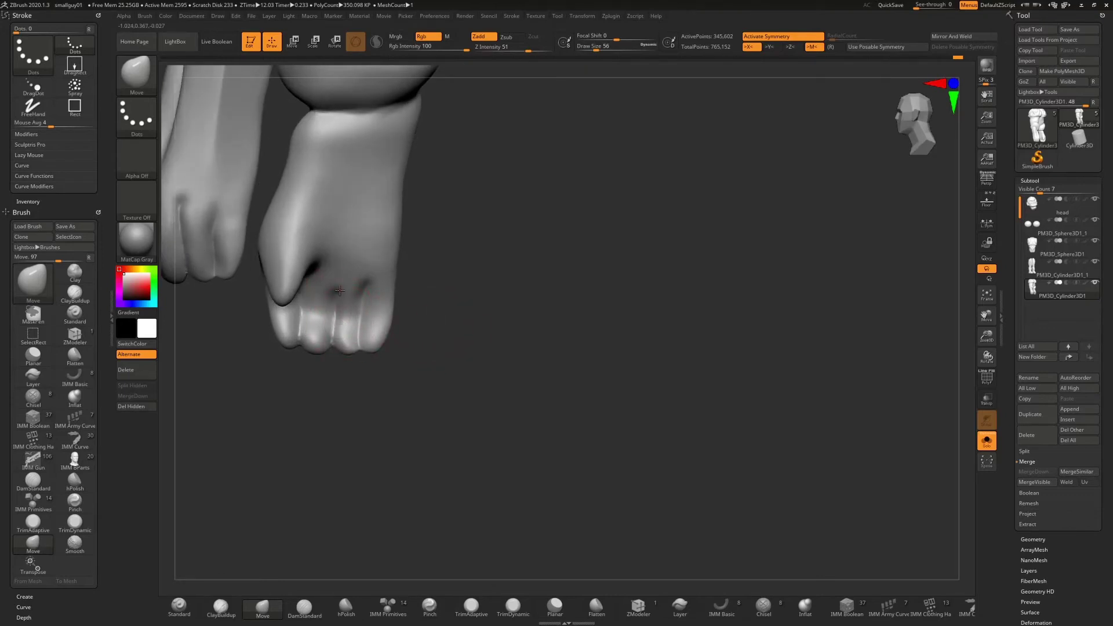
{"action": "left_click_drag", "start_coordinate": [403, 410], "coordinate": [397, 447]}
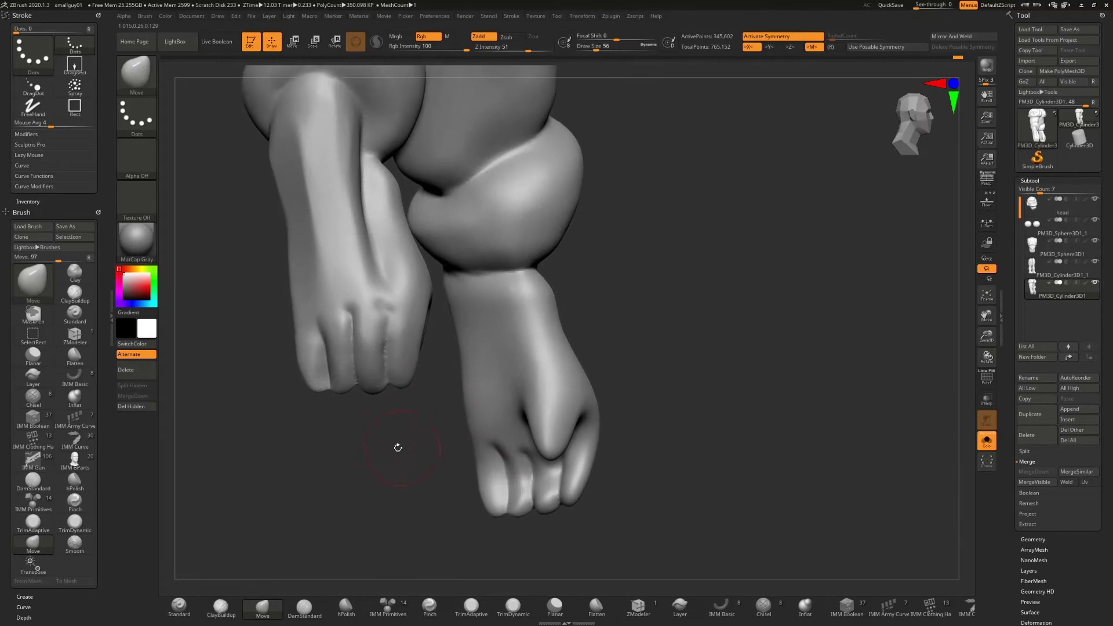
- Refine the finger grooves at the knuckles on the back of the hand with DamStandard
{"action": "left_click", "coordinate": [303, 605]}
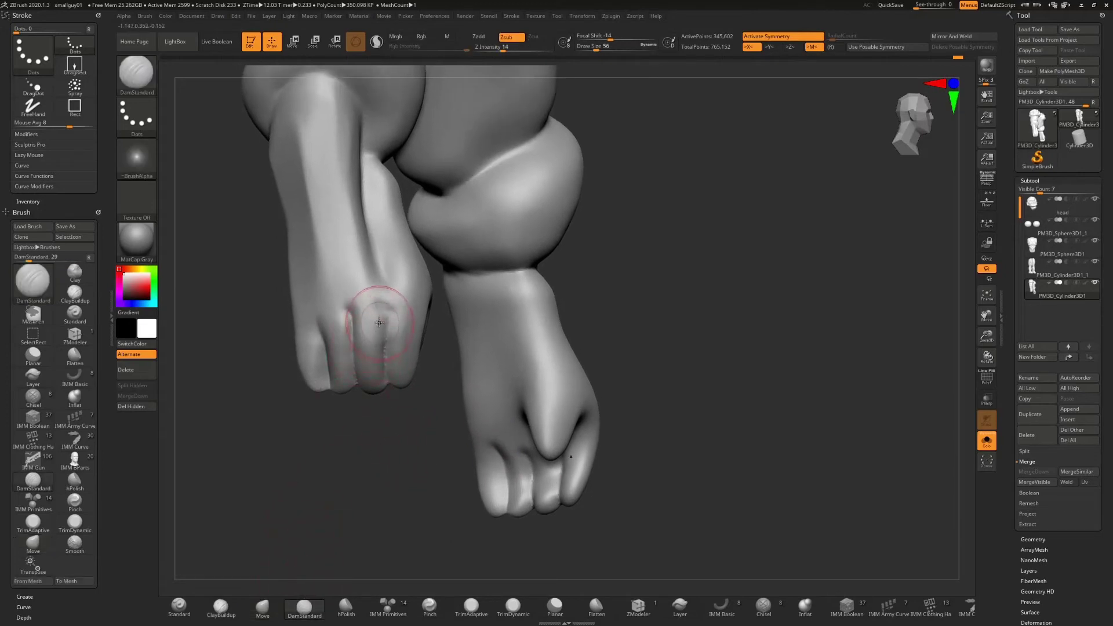
- Deepen the creases between the fingers on the back of the hand with the DamStandard brush
{"action": "left_click_drag", "start_coordinate": [381, 360], "coordinate": [380, 345]}
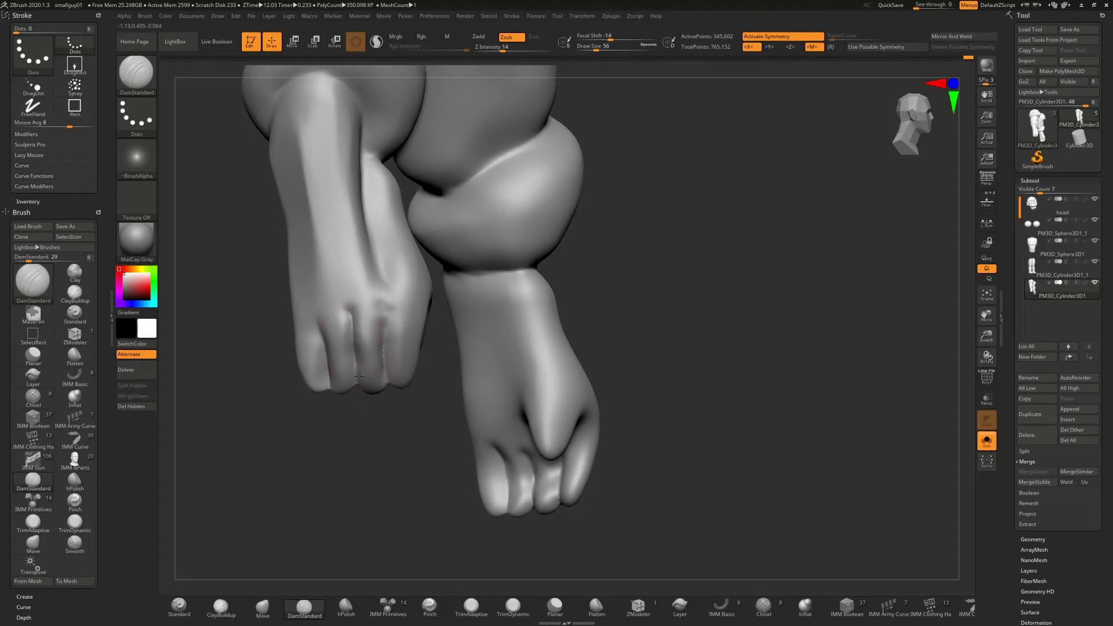
{"action": "mouse_move", "coordinate": [353, 335]}
{"action": "left_mouse_down"}
{"action": "mouse_move", "coordinate": [357, 378]}
{"action": "mouse_move", "coordinate": [385, 383]}
{"action": "left_mouse_up"}
{"action": "left_click_drag", "start_coordinate": [381, 310], "coordinate": [383, 325]}
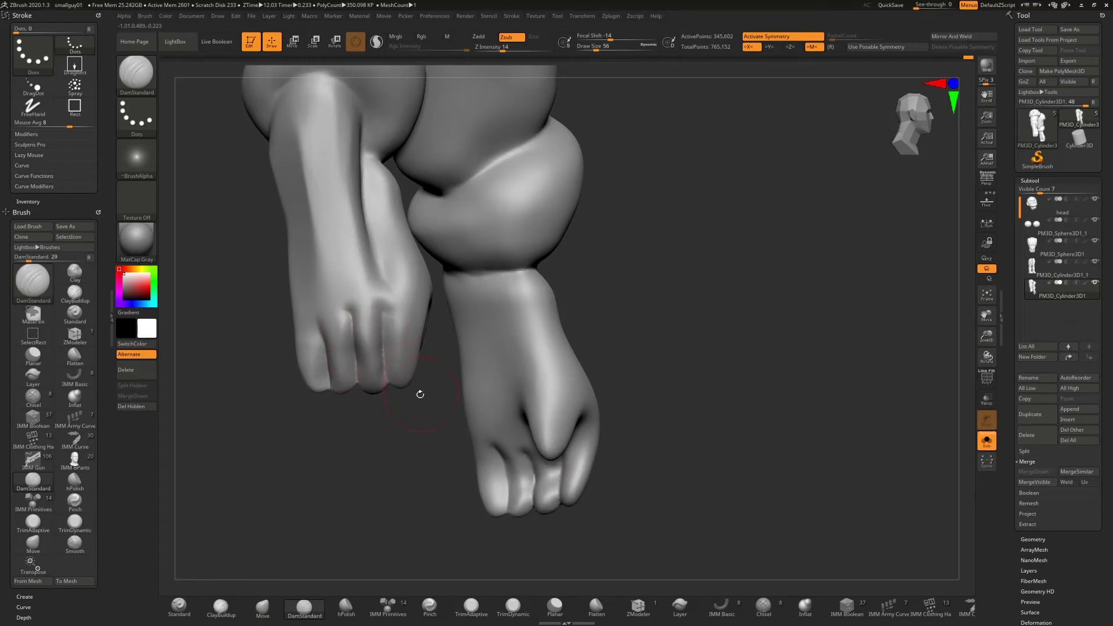
- Reshape the index finger, the thumb and the gap between them with the Move brush
{"action": "left_click_drag", "start_coordinate": [421, 394], "coordinate": [411, 308]}
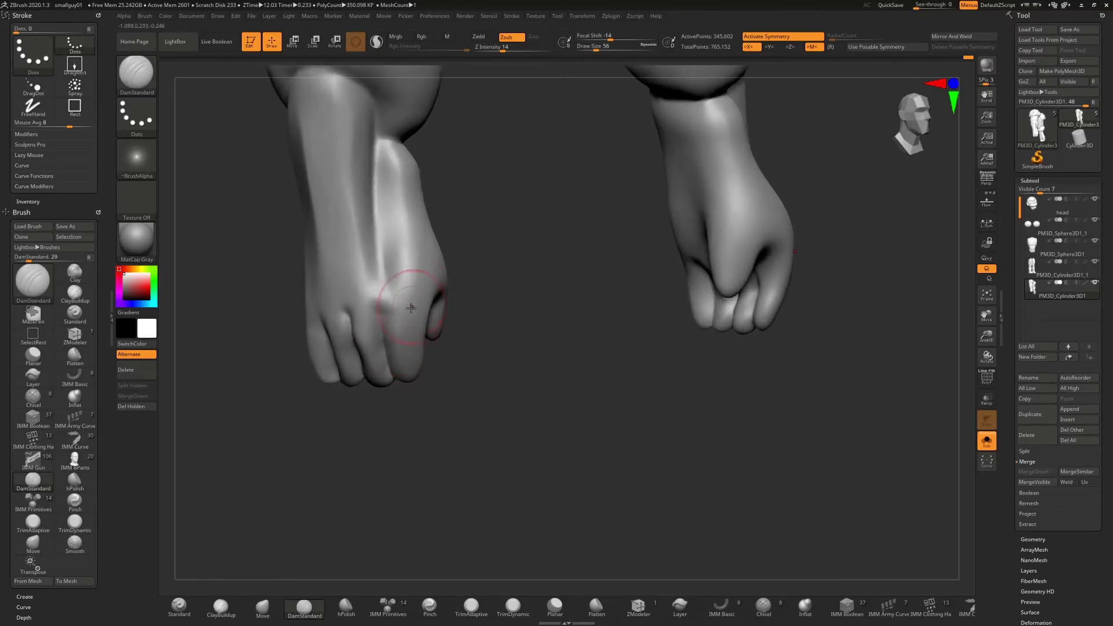
{"action": "left_click", "coordinate": [262, 606]}
{"action": "left_click_drag", "start_coordinate": [435, 410], "coordinate": [458, 231]}
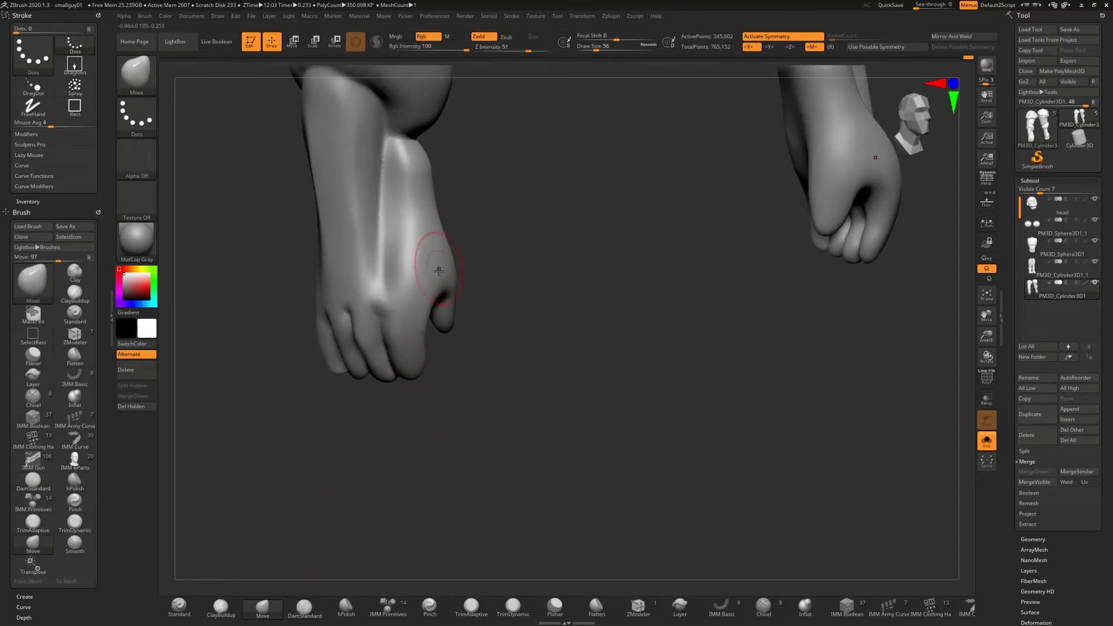
{"action": "left_click_drag", "start_coordinate": [439, 271], "coordinate": [431, 282]}
{"action": "left_click_drag", "start_coordinate": [438, 345], "coordinate": [422, 345]}
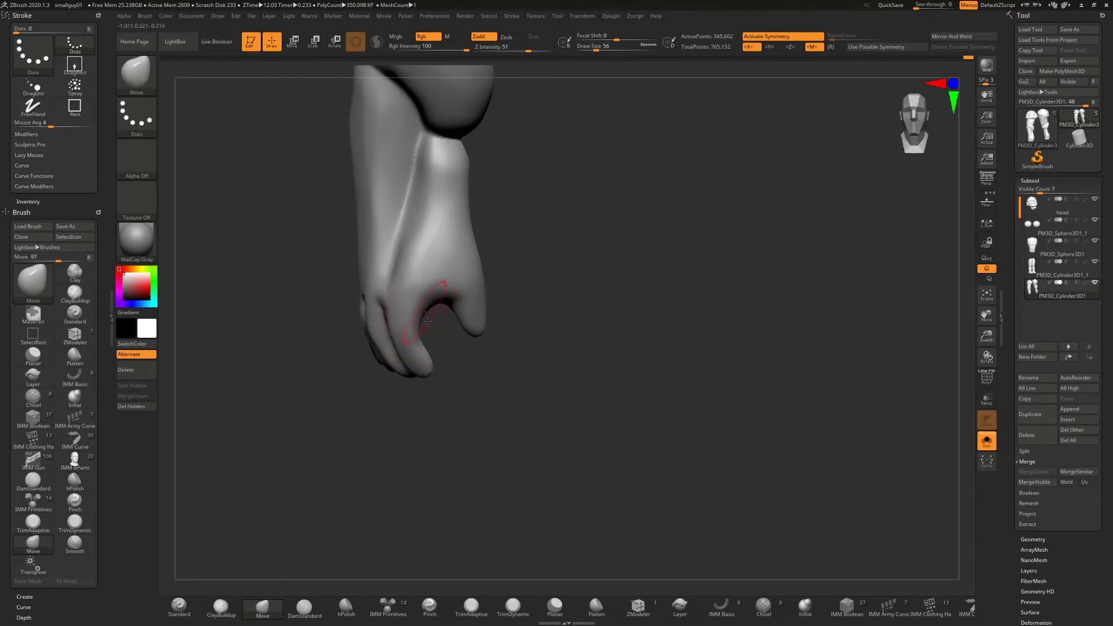
{"action": "mouse_move", "coordinate": [421, 307]}
{"action": "left_mouse_down"}
{"action": "mouse_move", "coordinate": [489, 340]}
{"action": "mouse_move", "coordinate": [431, 327]}
{"action": "left_mouse_up"}
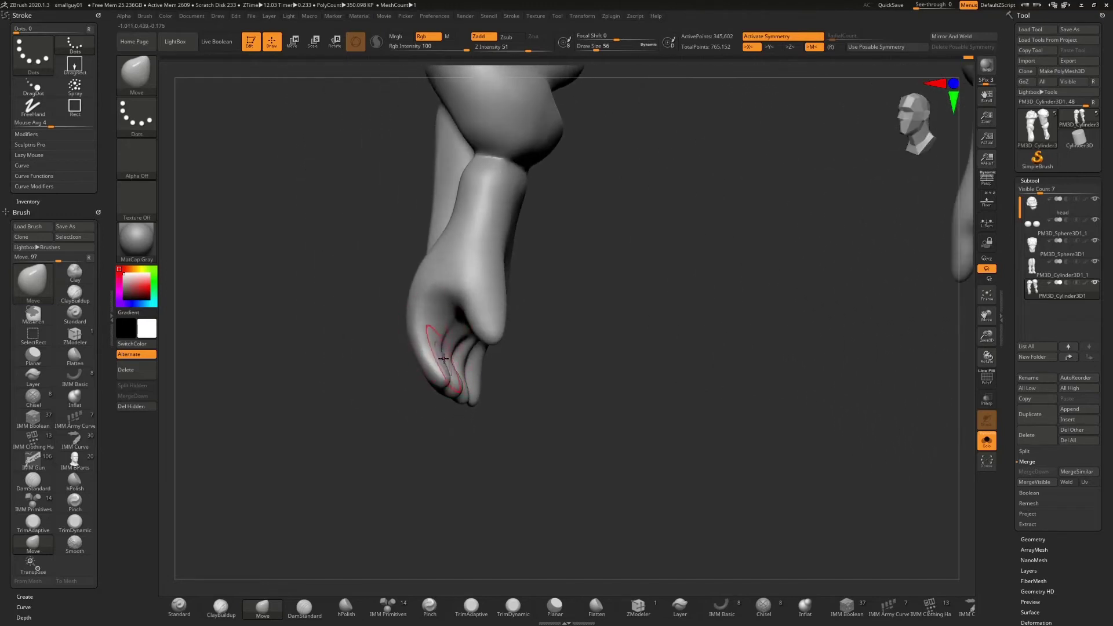
{"action": "mouse_move", "coordinate": [419, 406]}
{"action": "left_mouse_down"}
{"action": "mouse_move", "coordinate": [419, 382]}
{"action": "mouse_move", "coordinate": [472, 438]}
{"action": "mouse_move", "coordinate": [489, 435]}
{"action": "mouse_move", "coordinate": [448, 294]}
{"action": "mouse_move", "coordinate": [486, 255]}
{"action": "left_mouse_up"}
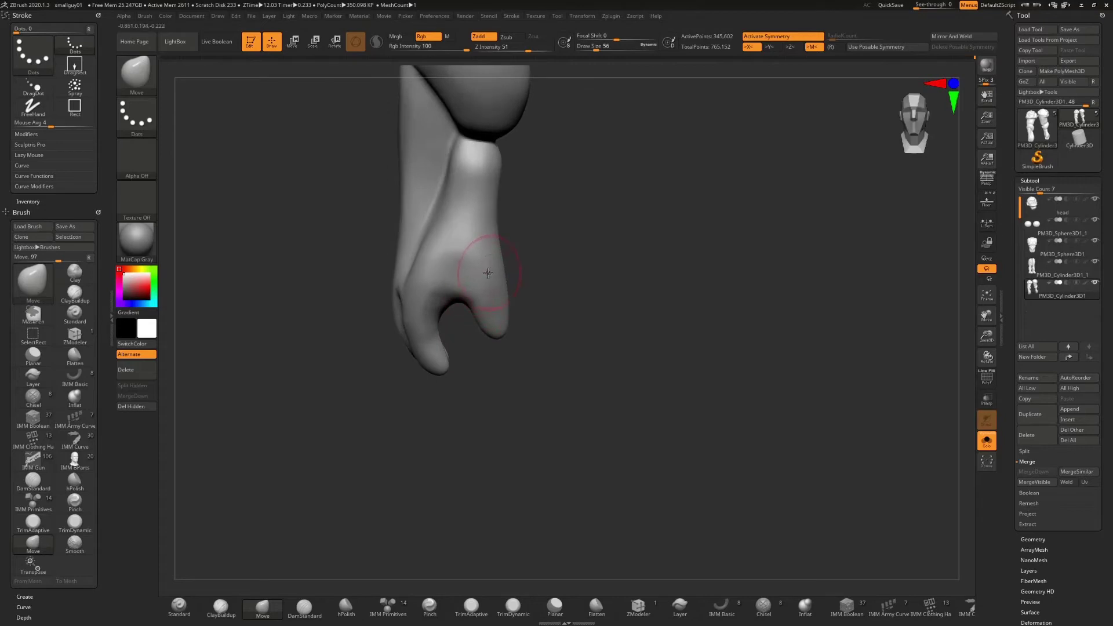
- Smooth the webbing between the thumb and the index finger
{"action": "key", "text": "shift"}
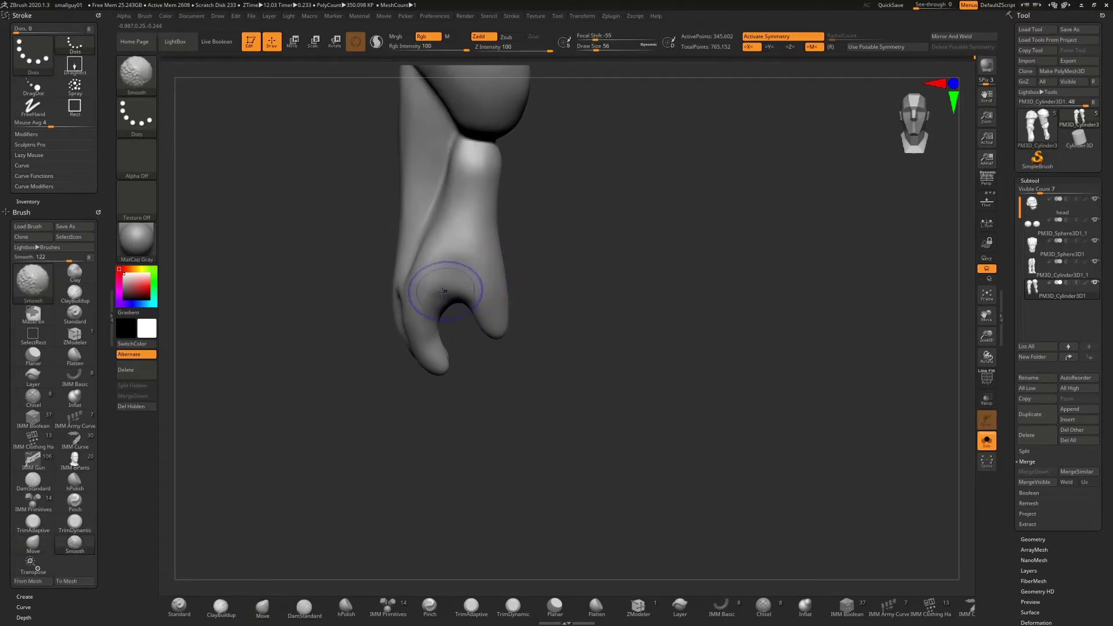
{"action": "mouse_move", "coordinate": [497, 406]}
{"action": "left_mouse_down"}
{"action": "mouse_move", "coordinate": [554, 366]}
{"action": "mouse_move", "coordinate": [454, 345]}
{"action": "mouse_move", "coordinate": [440, 353]}
{"action": "mouse_move", "coordinate": [486, 398]}
{"action": "mouse_move", "coordinate": [397, 390]}
{"action": "mouse_move", "coordinate": [394, 406]}
{"action": "left_mouse_up"}
{"action": "mouse_move", "coordinate": [576, 303]}
{"action": "left_mouse_down"}
{"action": "mouse_move", "coordinate": [505, 301]}
{"action": "mouse_move", "coordinate": [449, 331]}
{"action": "mouse_move", "coordinate": [471, 333]}
{"action": "left_mouse_up"}
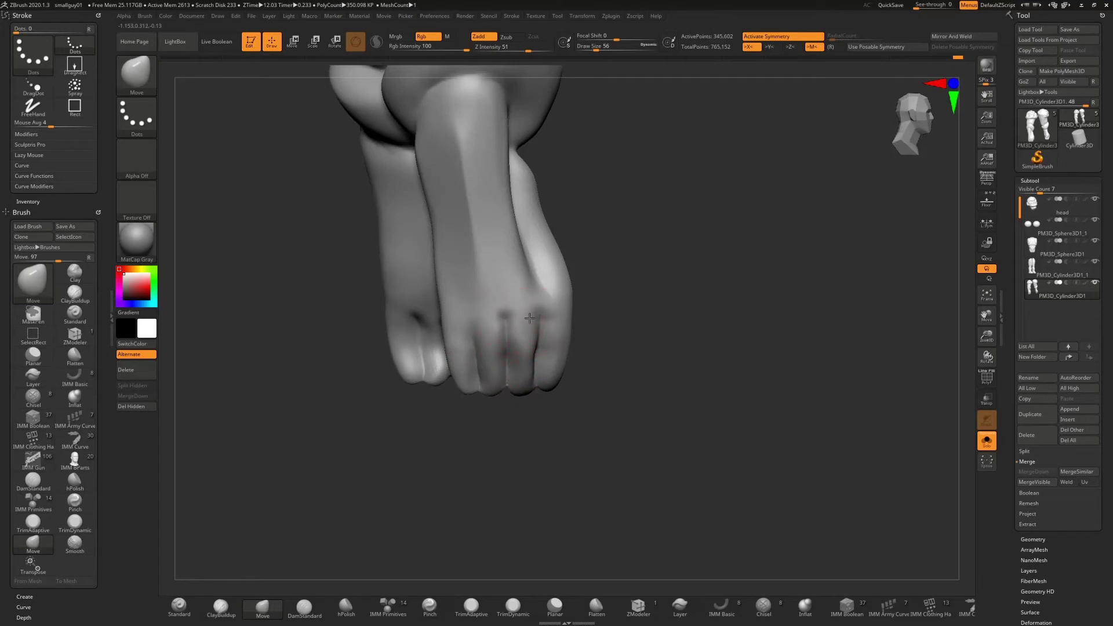
- Slim and lengthen the thumb with the Move brush, checking its shape from several sides of the hand
{"action": "left_click_drag", "start_coordinate": [614, 294], "coordinate": [606, 207]}
{"action": "right_click_drag", "start_coordinate": [607, 207], "coordinate": [605, 261]}
{"action": "right_click_drag", "start_coordinate": [653, 226], "coordinate": [541, 327], "text": "alt"}
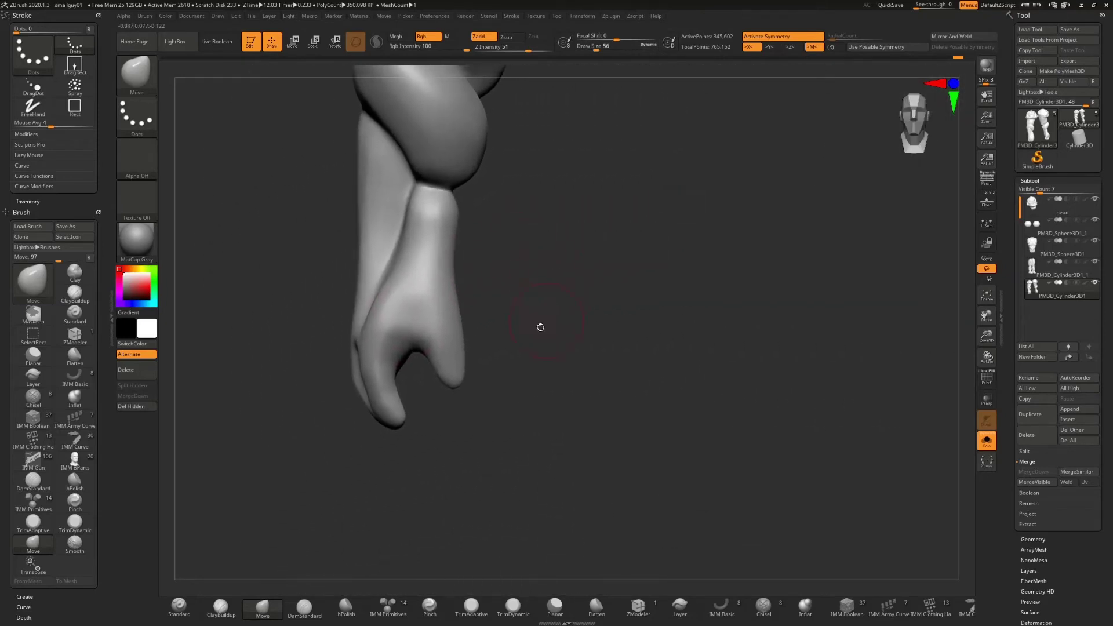
{"action": "left_click_drag", "start_coordinate": [439, 358], "coordinate": [445, 390]}
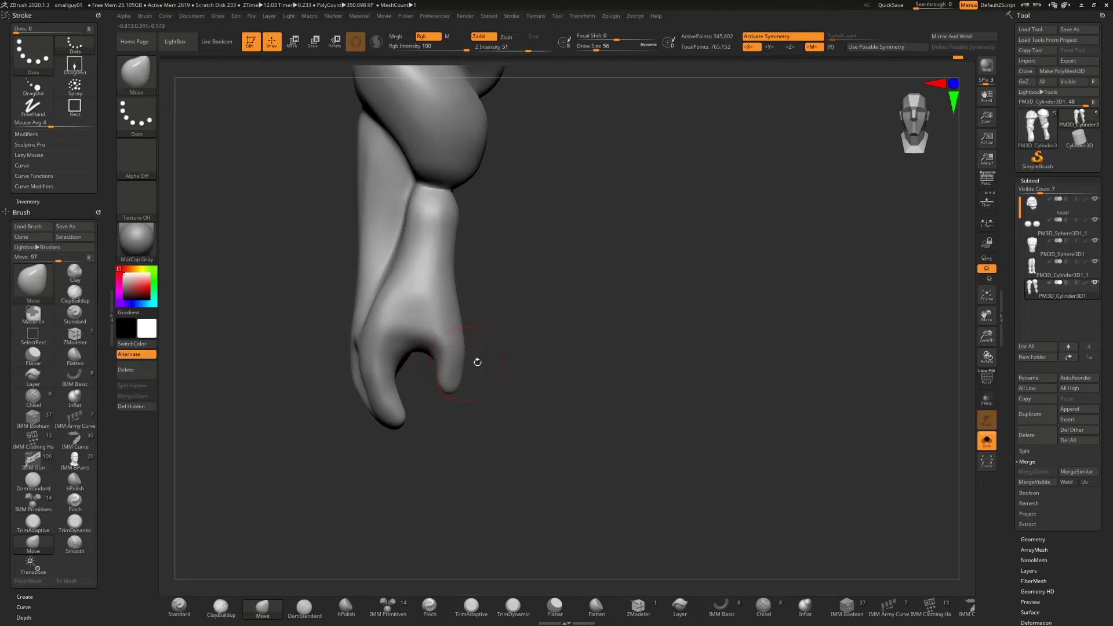
{"action": "right_click_drag", "start_coordinate": [475, 363], "coordinate": [455, 351]}
{"action": "left_click_drag", "start_coordinate": [462, 364], "coordinate": [458, 365]}
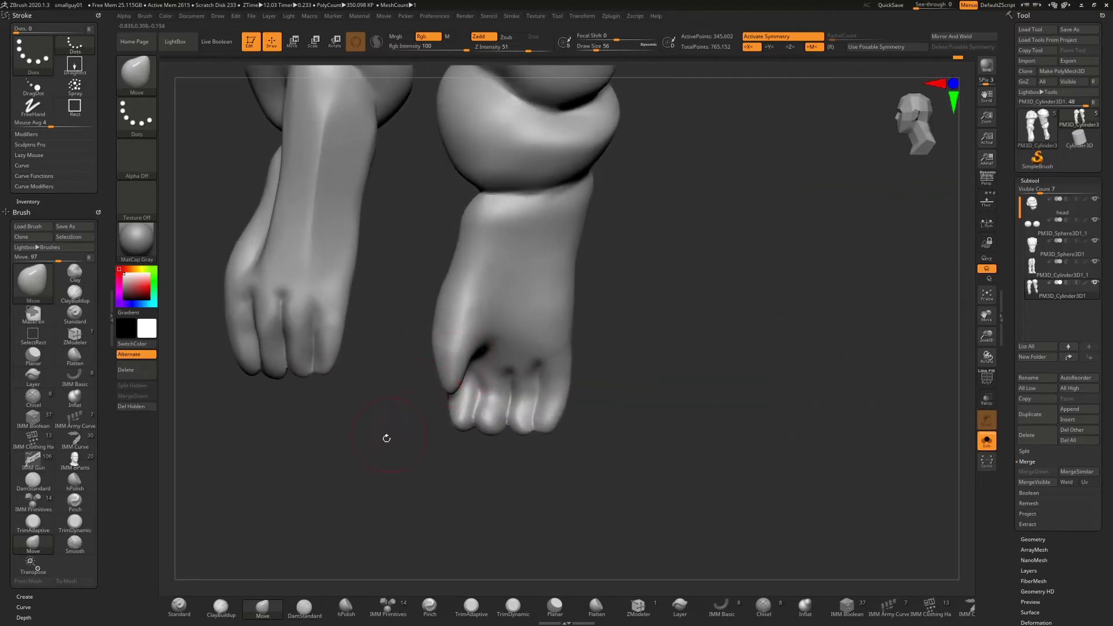
{"action": "left_click_drag", "start_coordinate": [386, 438], "coordinate": [404, 440]}
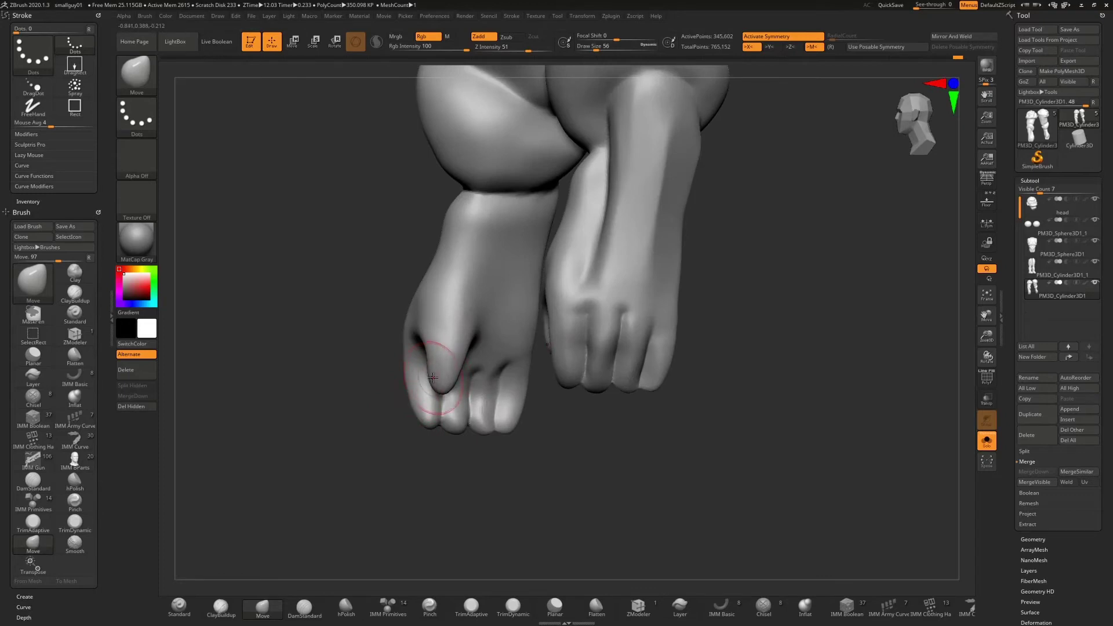
{"action": "mouse_move", "coordinate": [429, 383]}
{"action": "right_mouse_down"}
{"action": "mouse_move", "coordinate": [416, 453]}
{"action": "mouse_move", "coordinate": [426, 325]}
{"action": "mouse_move", "coordinate": [521, 331]}
{"action": "mouse_move", "coordinate": [442, 346]}
{"action": "mouse_move", "coordinate": [433, 318]}
{"action": "right_mouse_up"}
- Carve muscle separation grooves along the front and outer side of the forearm down to the knuckles with the DamStandard brush
{"action": "left_click", "coordinate": [304, 607]}
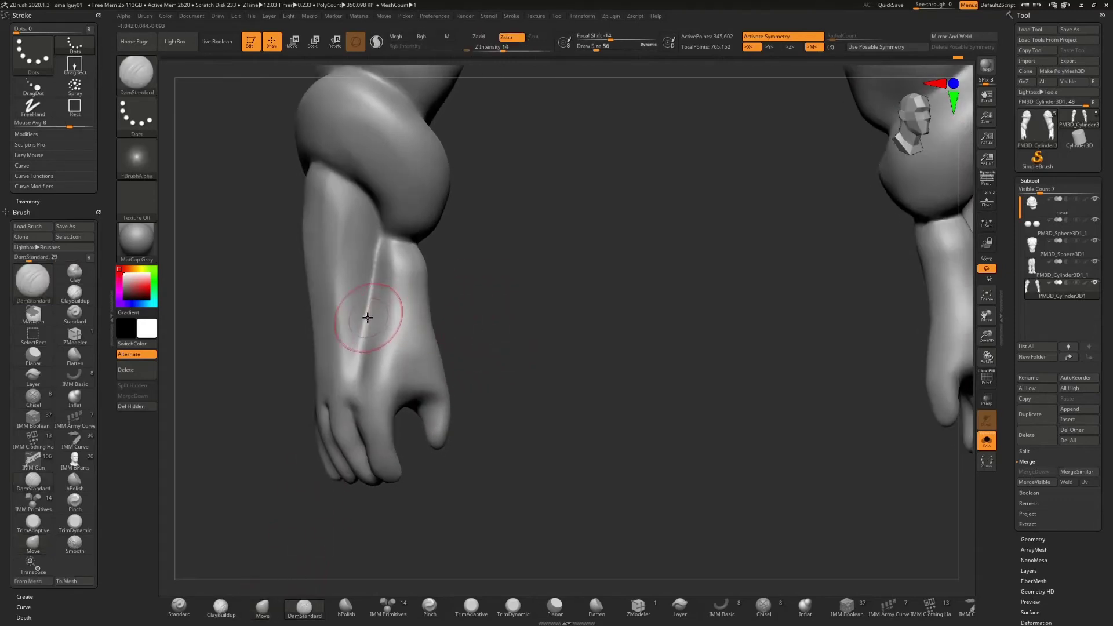
{"action": "mouse_move", "coordinate": [368, 306]}
{"action": "left_mouse_down"}
{"action": "mouse_move", "coordinate": [411, 281]}
{"action": "mouse_move", "coordinate": [416, 246]}
{"action": "mouse_move", "coordinate": [381, 306]}
{"action": "mouse_move", "coordinate": [383, 238]}
{"action": "left_mouse_up"}
{"action": "left_click_drag", "start_coordinate": [357, 339], "coordinate": [348, 401]}
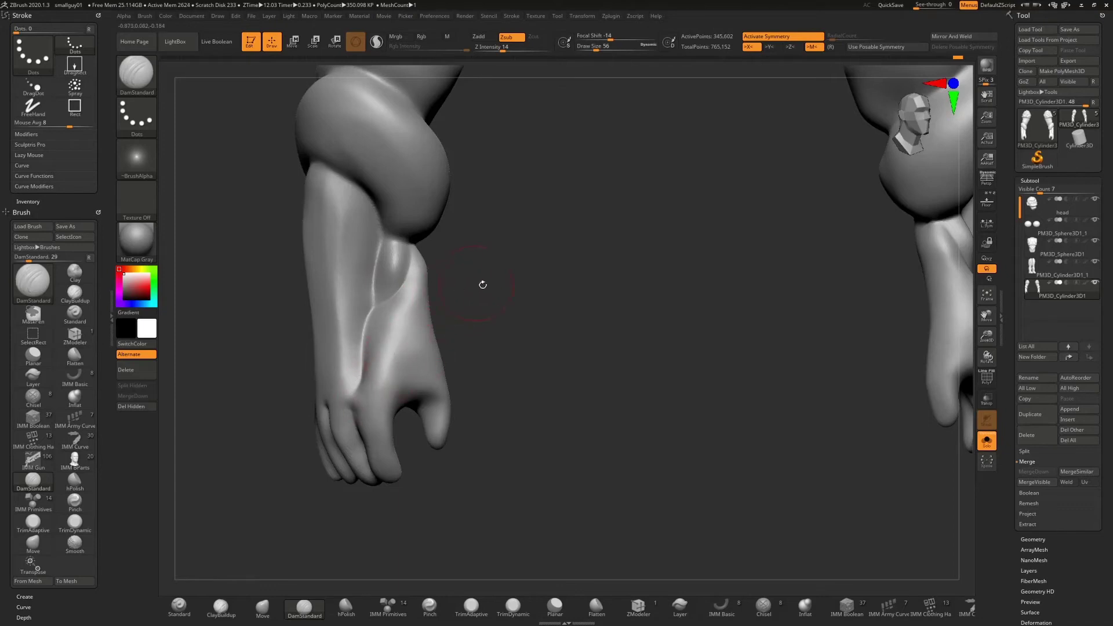
{"action": "left_click_drag", "start_coordinate": [482, 283], "coordinate": [385, 348]}
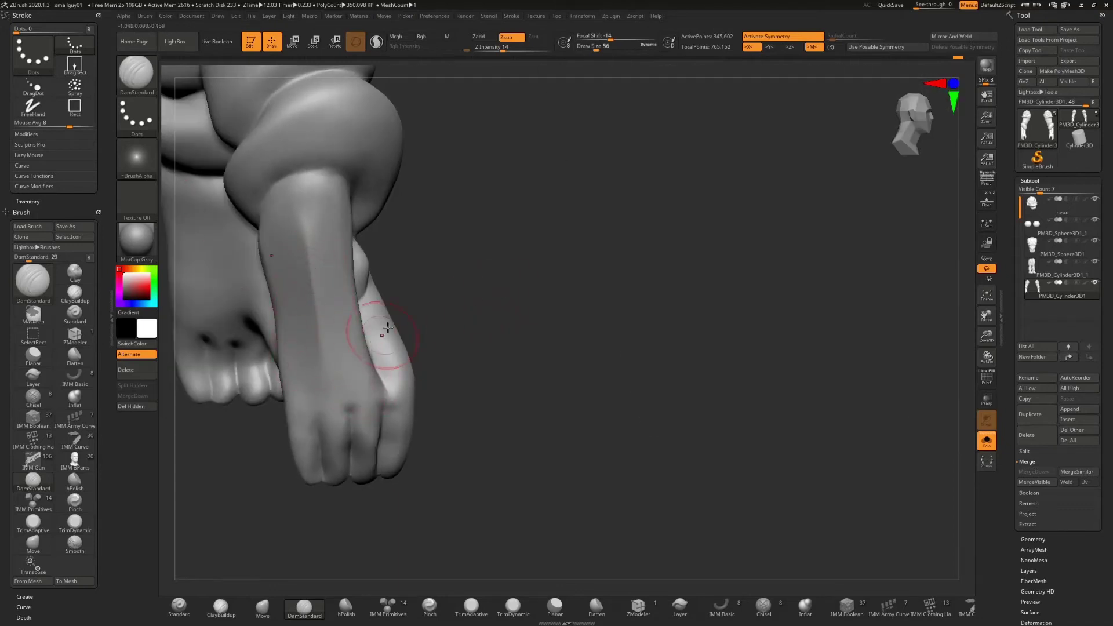
{"action": "left_click_drag", "start_coordinate": [480, 274], "coordinate": [529, 266]}
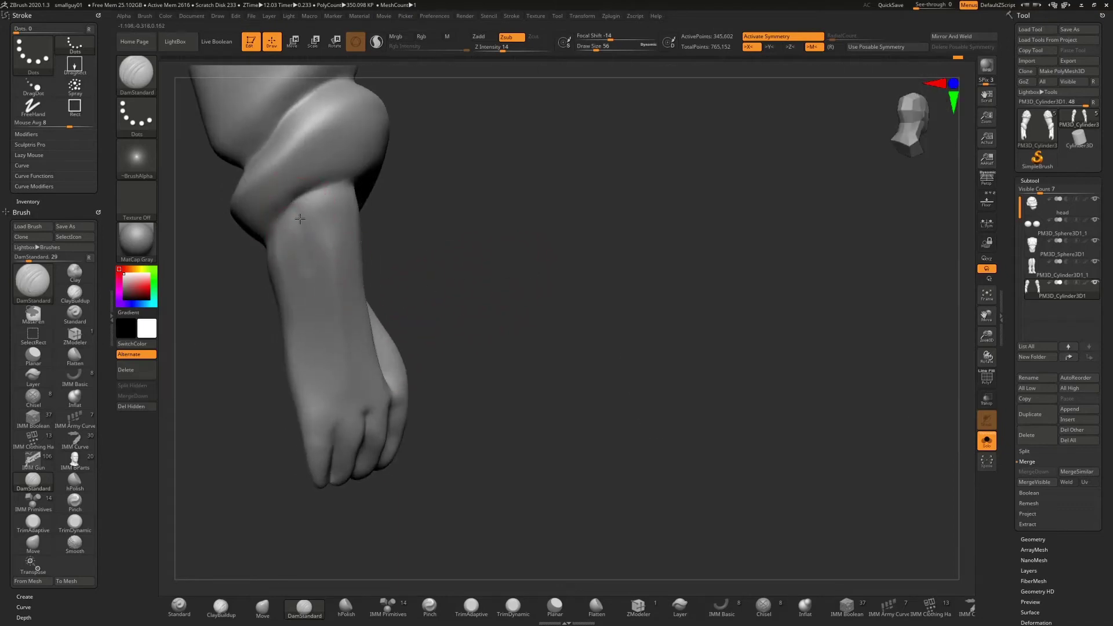
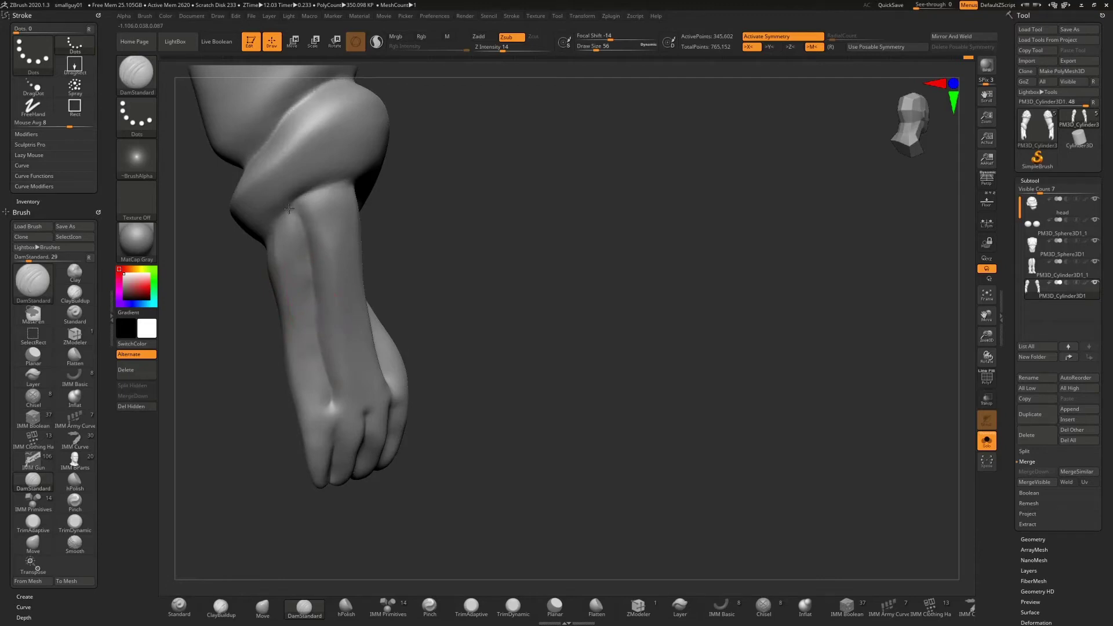
- Flatten the forearm muscle planes with the hPolish brush and smooth the area above the thumb
{"action": "mouse_move", "coordinate": [512, 265]}
{"action": "left_mouse_down"}
{"action": "mouse_move", "coordinate": [479, 229]}
{"action": "mouse_move", "coordinate": [506, 224]}
{"action": "mouse_move", "coordinate": [475, 253]}
{"action": "mouse_move", "coordinate": [383, 284]}
{"action": "left_mouse_up"}
{"action": "left_click", "coordinate": [346, 604]}
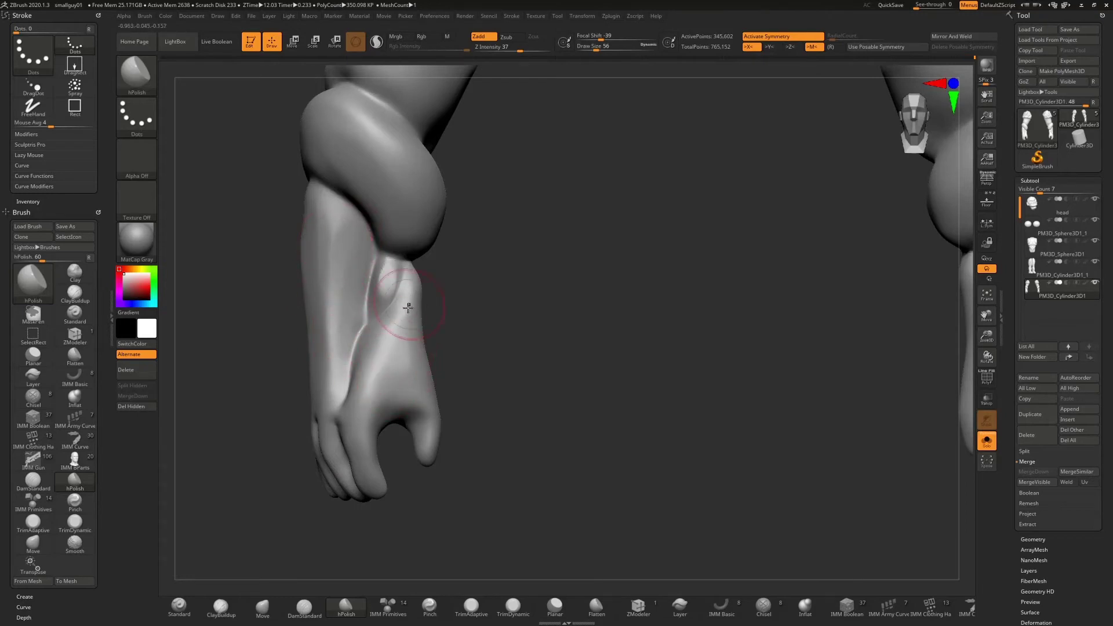
{"action": "left_click_drag", "start_coordinate": [441, 313], "coordinate": [410, 360]}
{"action": "key", "text": "shift"}
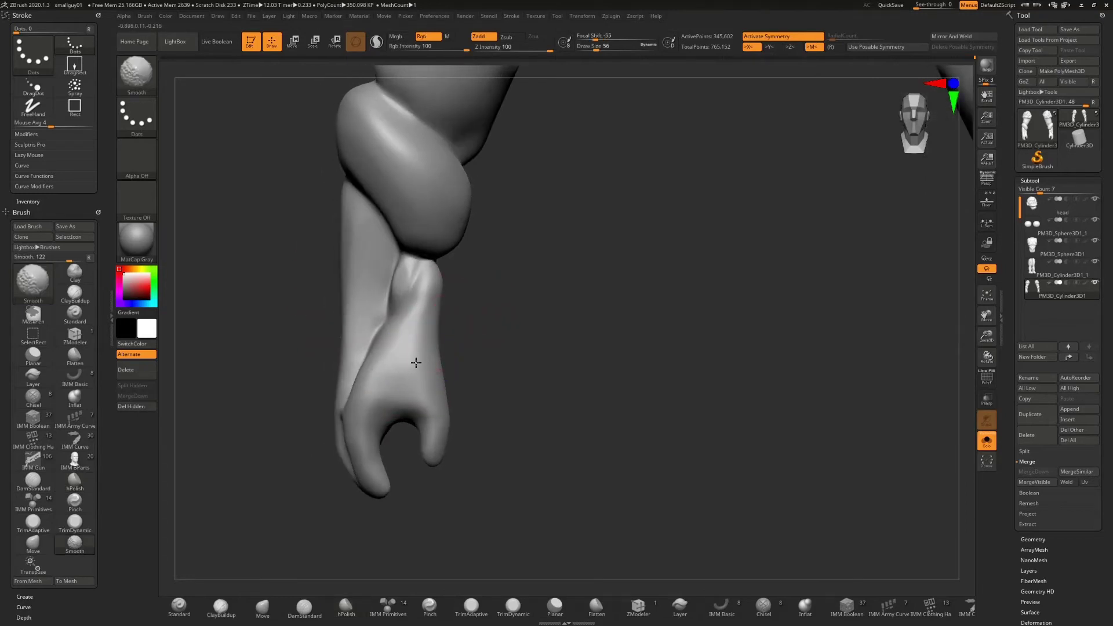
{"action": "left_click_drag", "start_coordinate": [539, 333], "coordinate": [302, 278]}
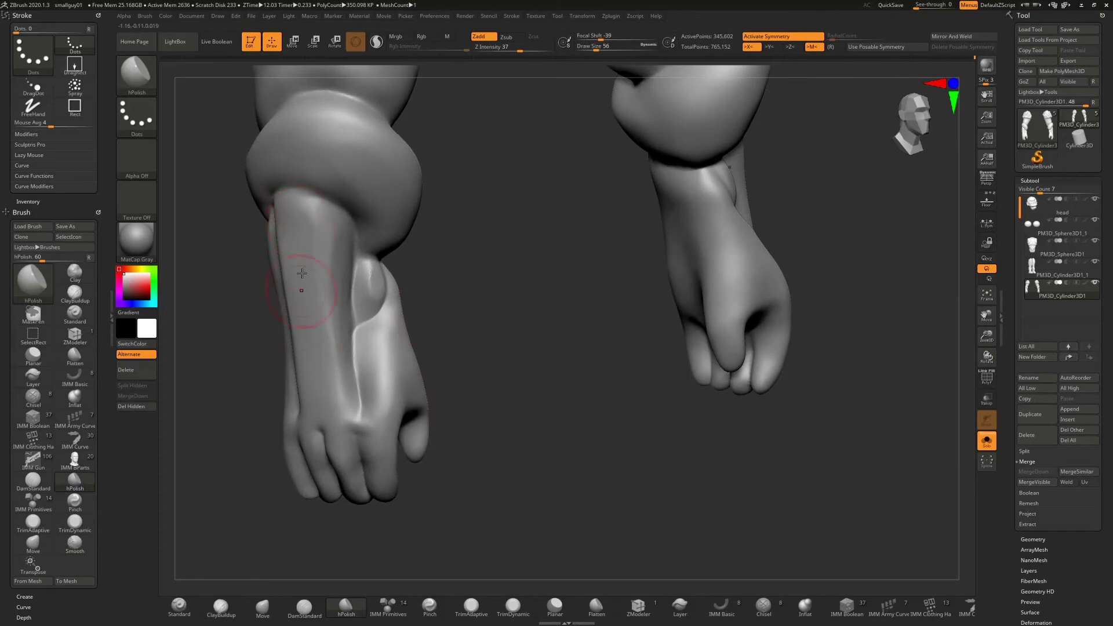
{"action": "left_click_drag", "start_coordinate": [334, 384], "coordinate": [325, 344]}
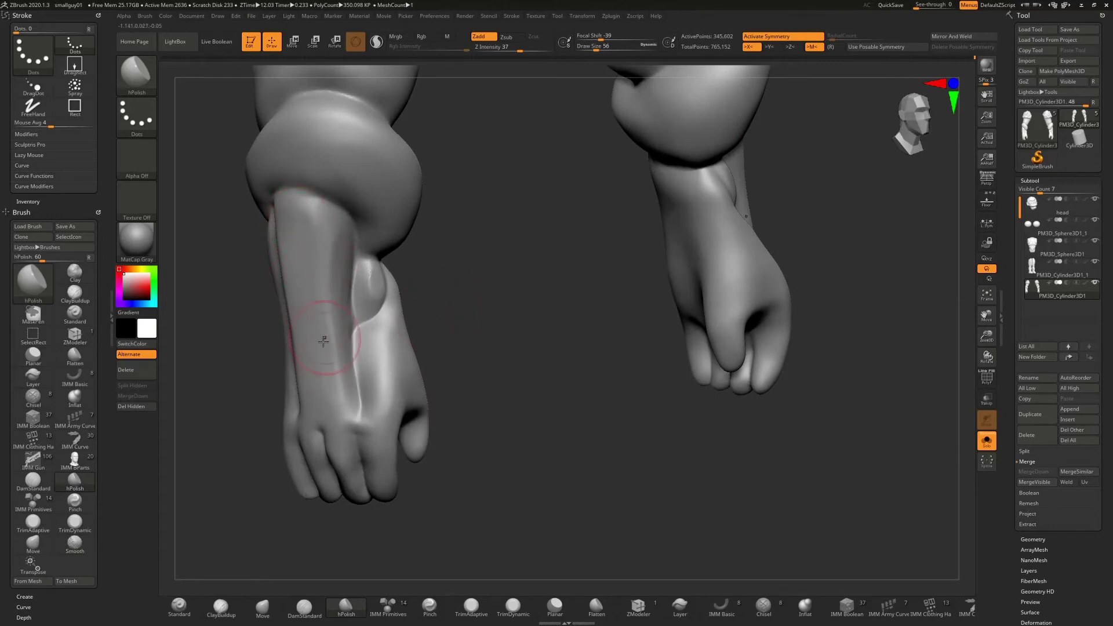
- Sharpen the forearm's ridges and grooves from the elbow to the knuckles with the Pinch brush
{"action": "left_click", "coordinate": [429, 605]}
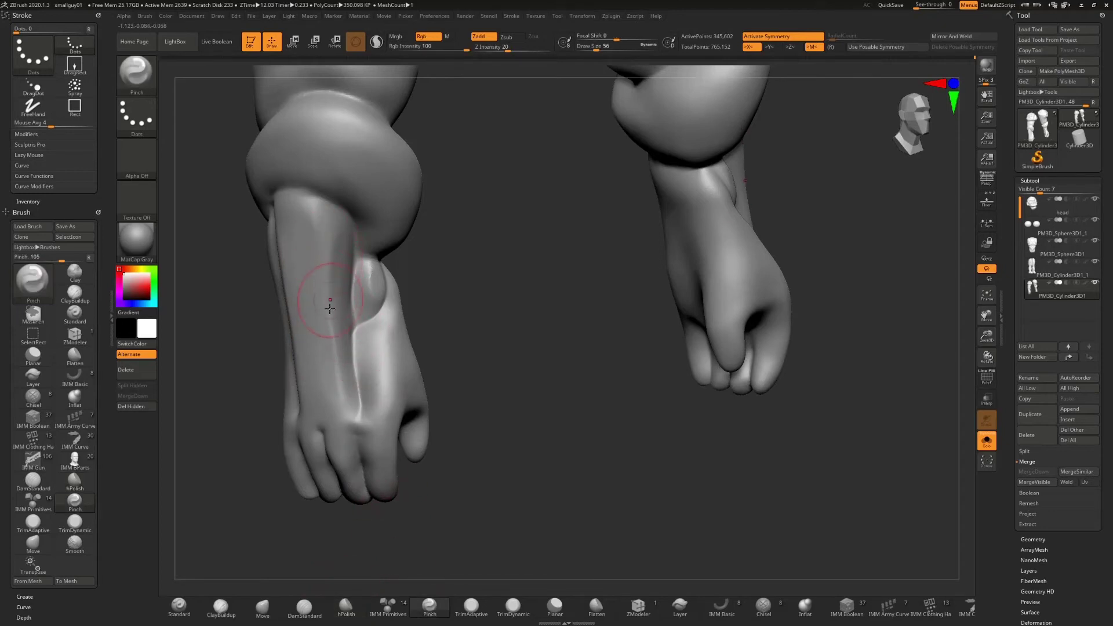
{"action": "left_click_drag", "start_coordinate": [329, 308], "coordinate": [345, 403]}
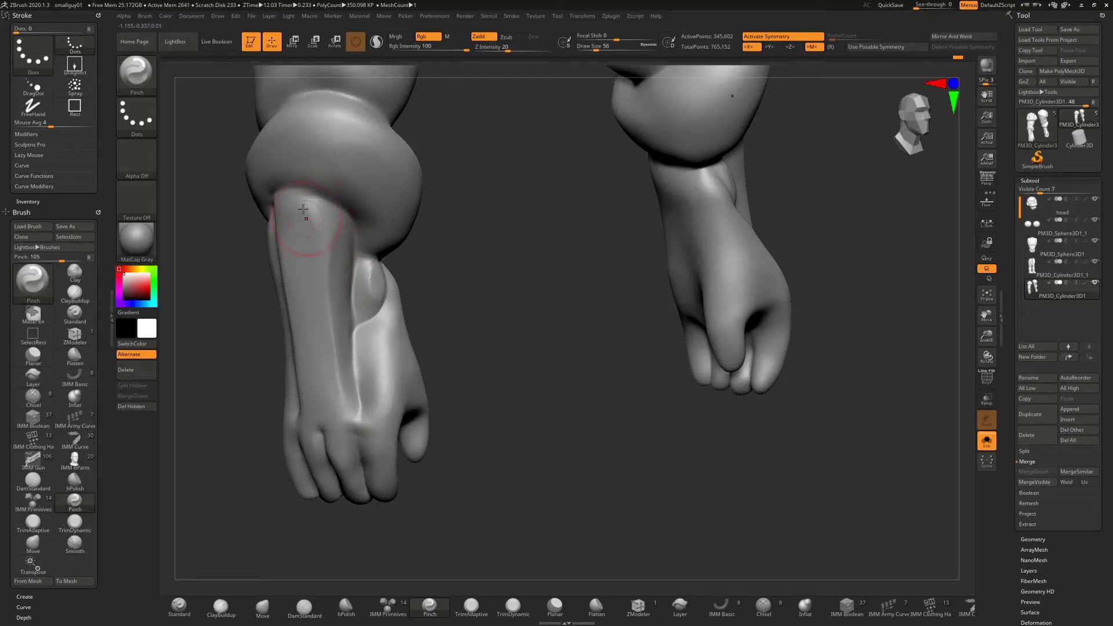
{"action": "left_click_drag", "start_coordinate": [321, 239], "coordinate": [337, 383]}
{"action": "mouse_move", "coordinate": [497, 293]}
{"action": "left_mouse_down"}
{"action": "mouse_move", "coordinate": [399, 300]}
{"action": "mouse_move", "coordinate": [381, 313]}
{"action": "mouse_move", "coordinate": [397, 304]}
{"action": "mouse_move", "coordinate": [360, 372]}
{"action": "mouse_move", "coordinate": [359, 350]}
{"action": "left_mouse_up"}
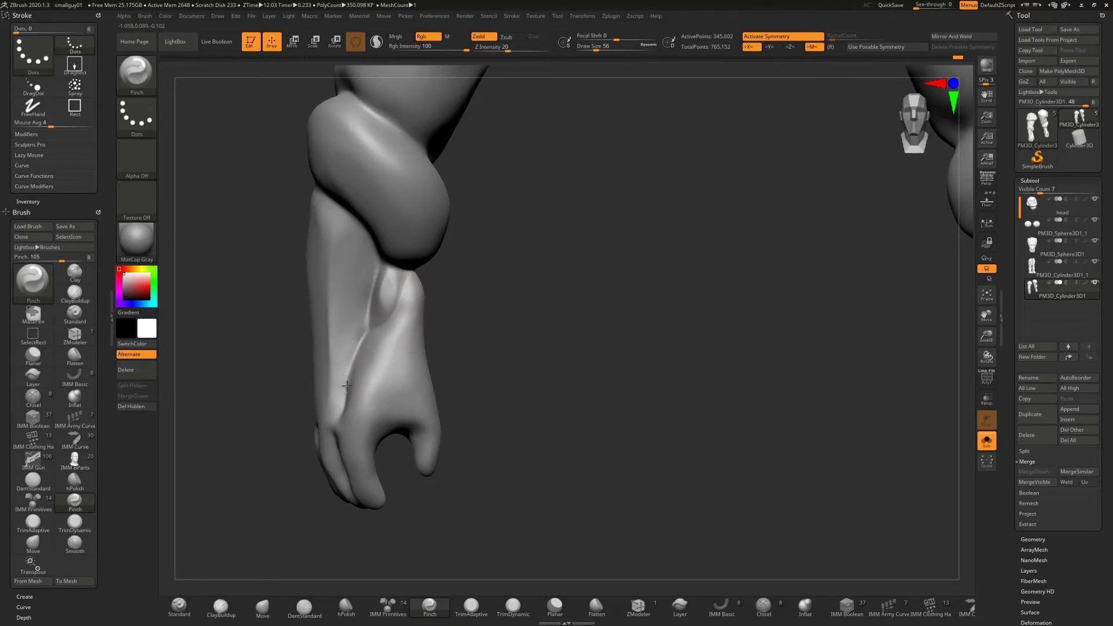
{"action": "left_click_drag", "start_coordinate": [499, 330], "coordinate": [296, 517]}
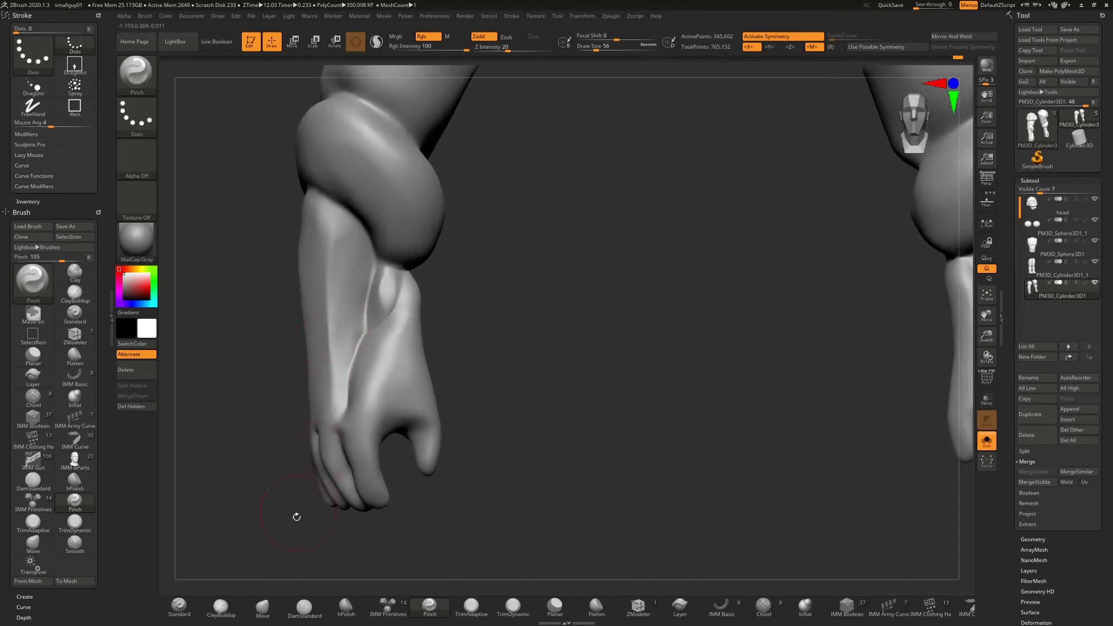
- Insert a small cylinder from the IMM Primitives brush on the upper forearm just below the elbow
{"action": "left_click", "coordinate": [388, 605]}
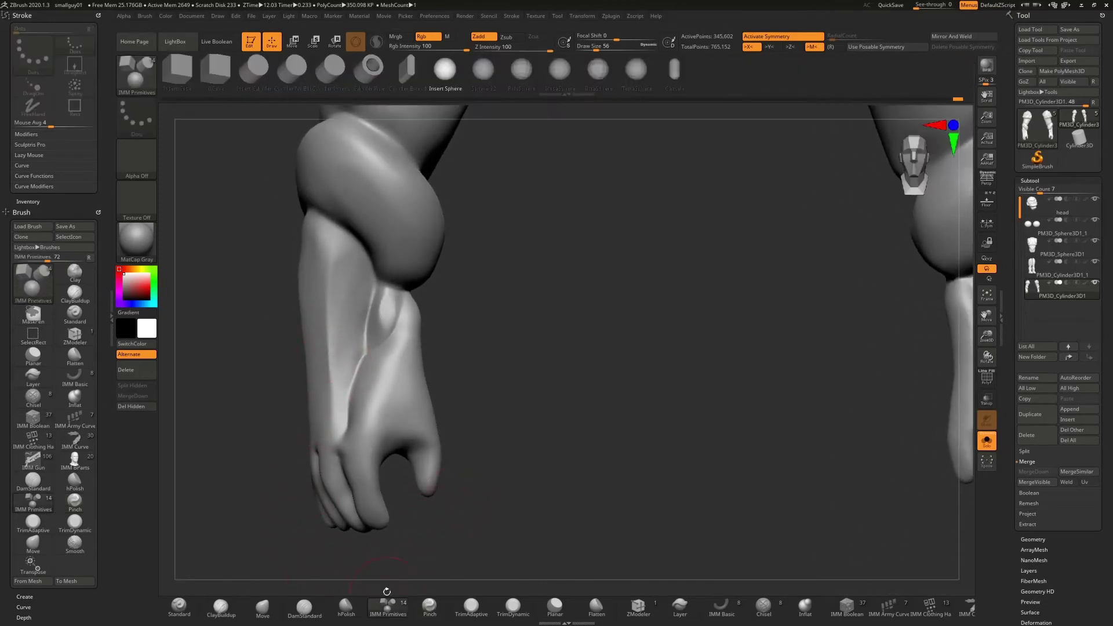
{"action": "left_click", "coordinate": [253, 70]}
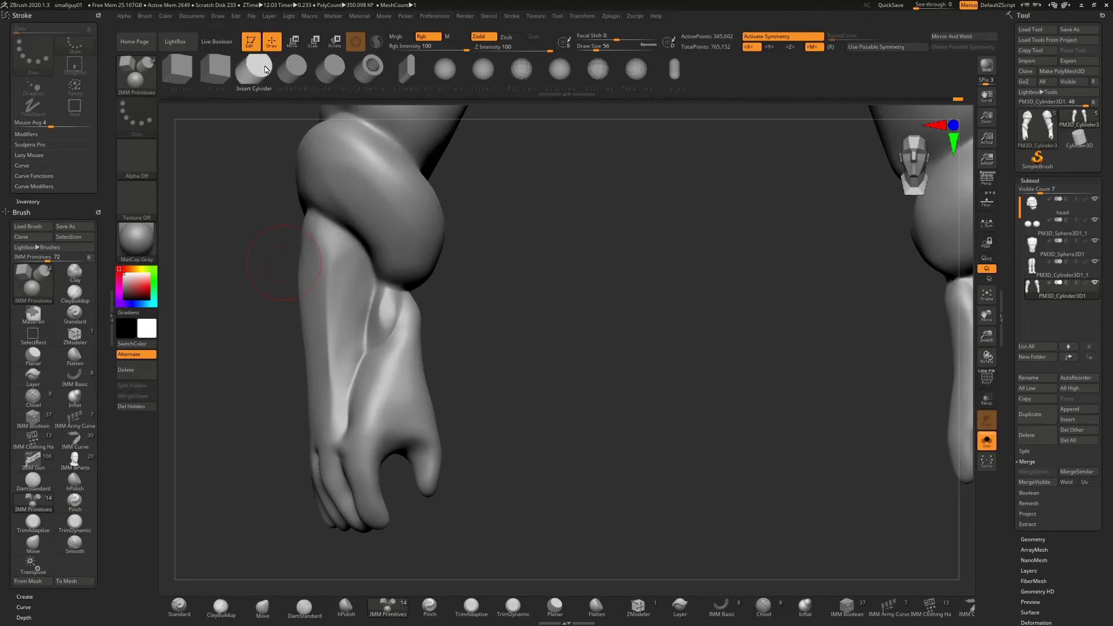
{"action": "left_click_drag", "start_coordinate": [349, 277], "coordinate": [369, 279]}
- Sink the inserted cylinder into the forearm along its own axis so only a short stub sticks out
{"action": "left_click_drag", "start_coordinate": [487, 261], "coordinate": [313, 170]}
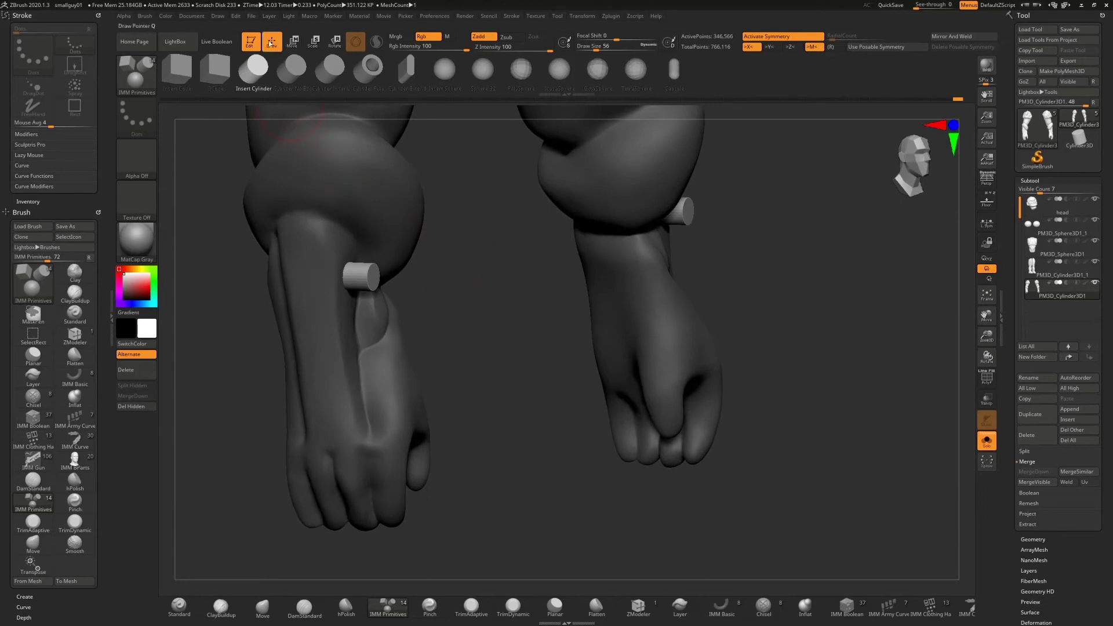
{"action": "key", "text": "w"}
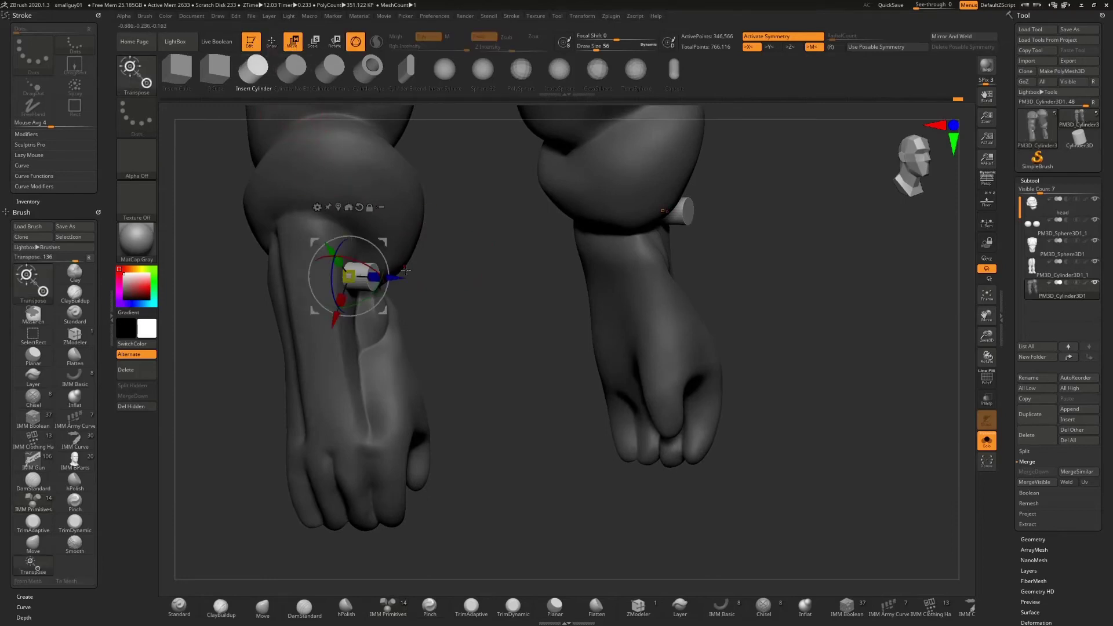
{"action": "left_click_drag", "start_coordinate": [400, 277], "coordinate": [390, 277]}
{"action": "left_click_drag", "start_coordinate": [986, 335], "coordinate": [984, 371]}
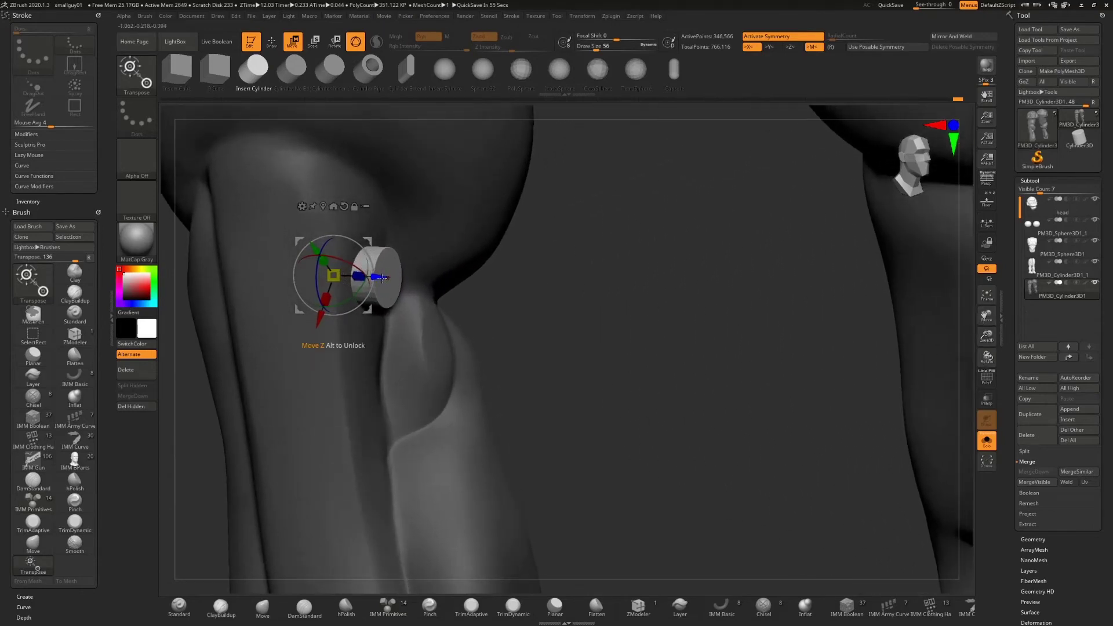
{"action": "left_click_drag", "start_coordinate": [382, 277], "coordinate": [374, 277]}
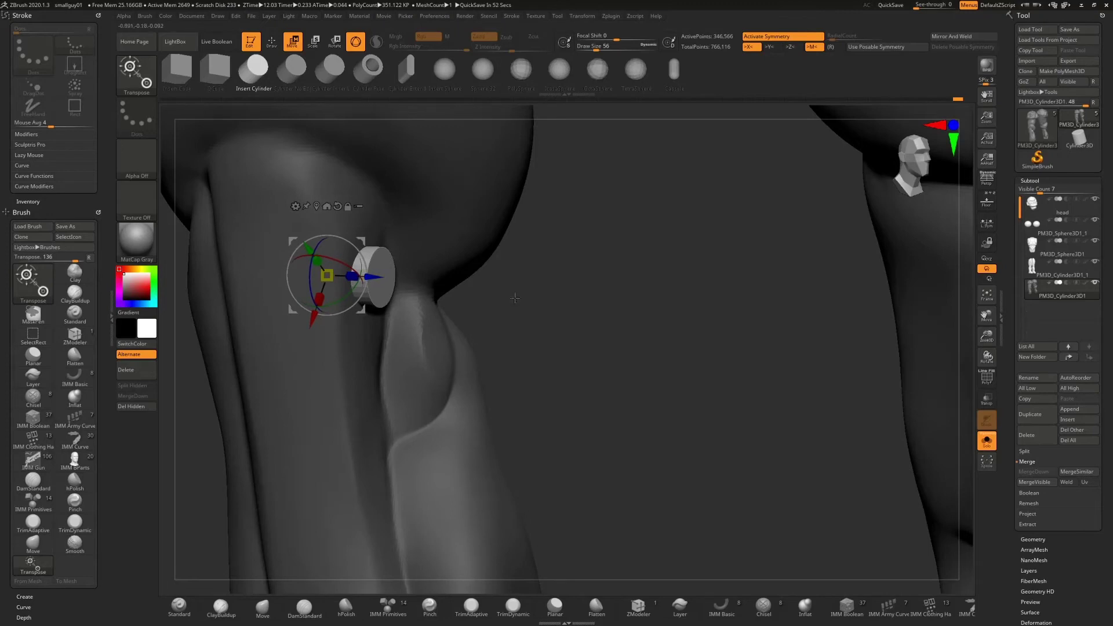
- Duplicate the cylinder and place the copy just below the first one on the forearm
{"action": "mouse_move", "coordinate": [526, 296]}
{"action": "left_mouse_down"}
{"action": "mouse_move", "coordinate": [497, 289]}
{"action": "mouse_move", "coordinate": [514, 290]}
{"action": "left_mouse_up"}
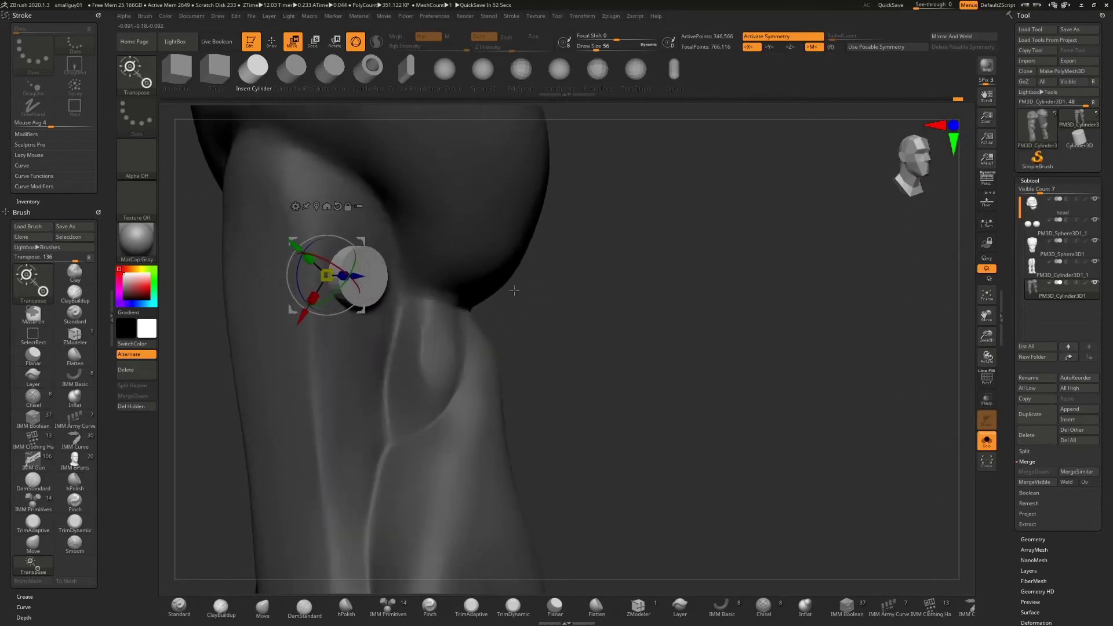
{"action": "right_click_drag", "start_coordinate": [514, 290], "coordinate": [518, 292]}
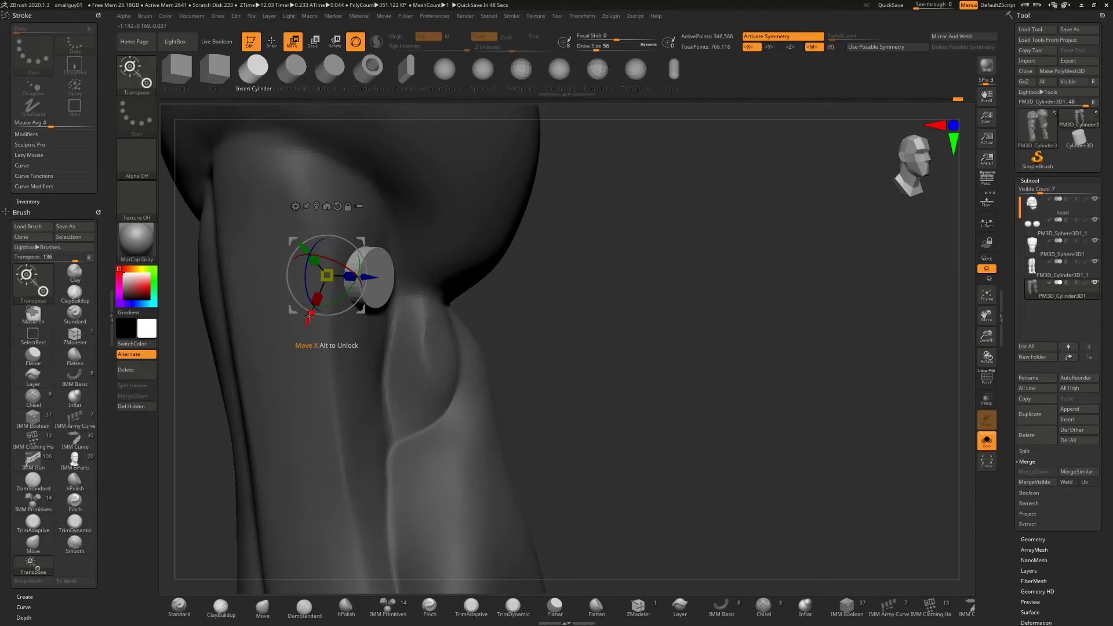
{"action": "left_click_drag", "start_coordinate": [309, 315], "coordinate": [309, 316]}
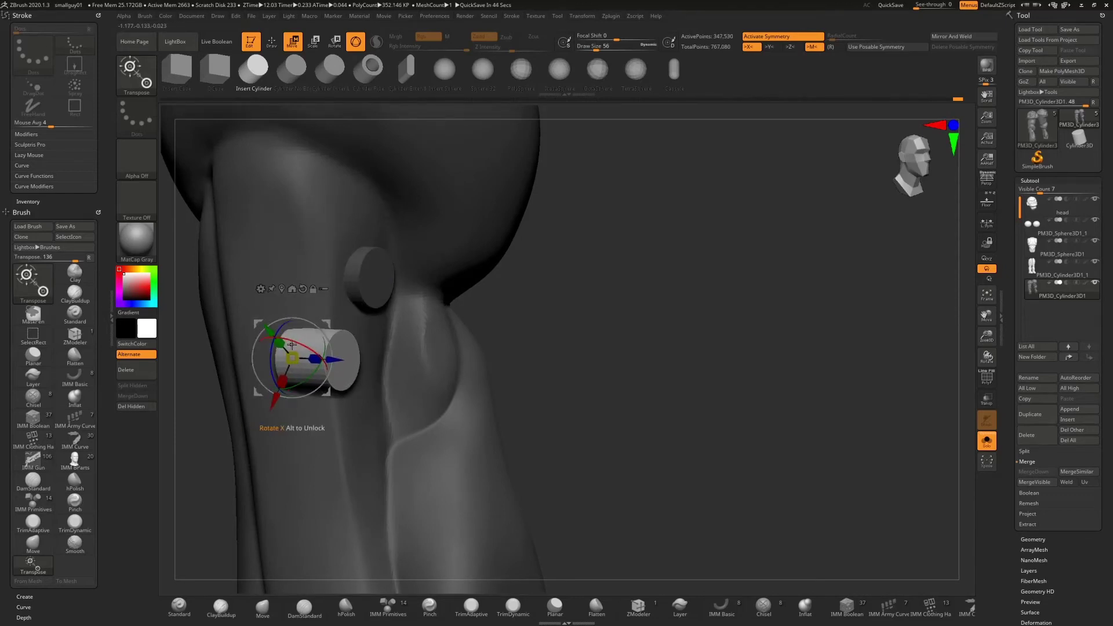
- Reset the gizmo's orientation and move the copied cylinder directly below the first, half-sunk into the forearm
{"action": "left_click_drag", "start_coordinate": [275, 336], "coordinate": [284, 342]}
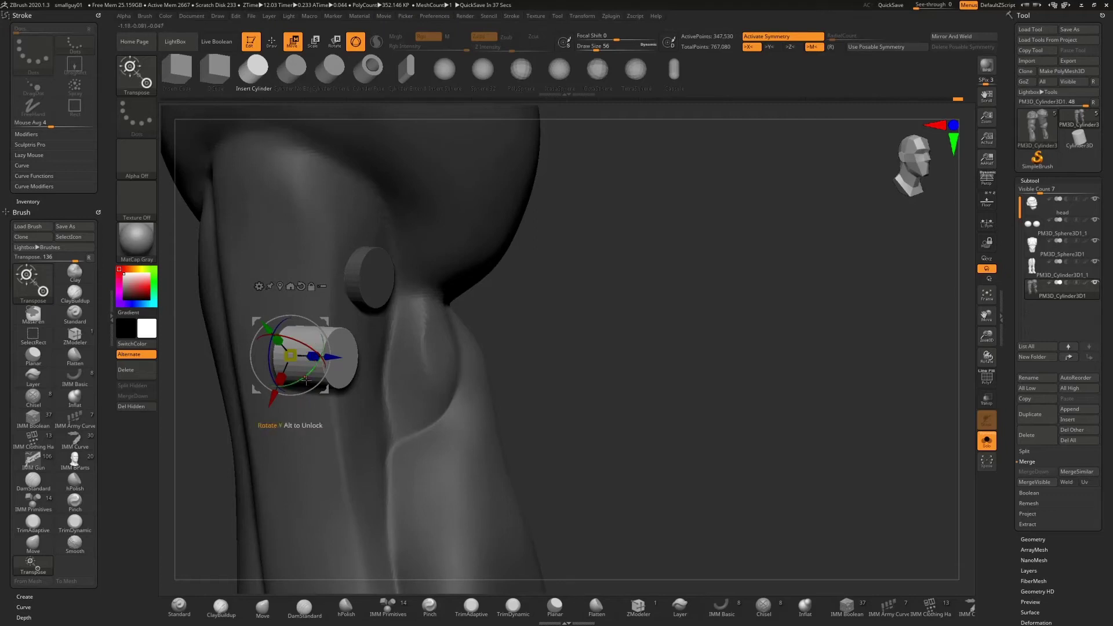
{"action": "left_click", "coordinate": [302, 287]}
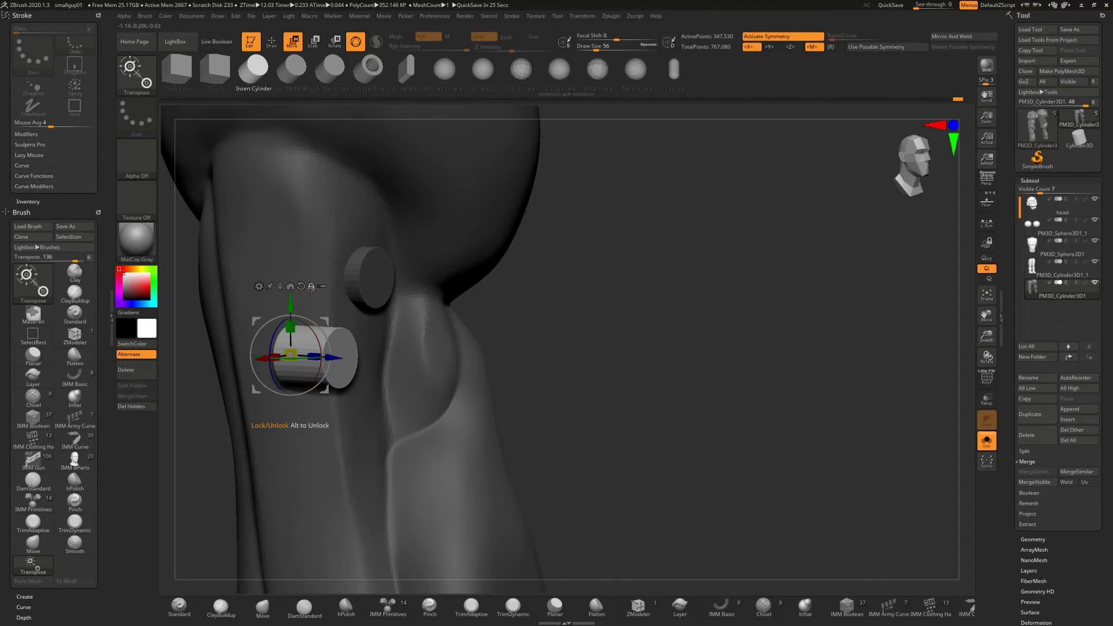
{"action": "left_click_drag", "start_coordinate": [514, 303], "coordinate": [438, 331]}
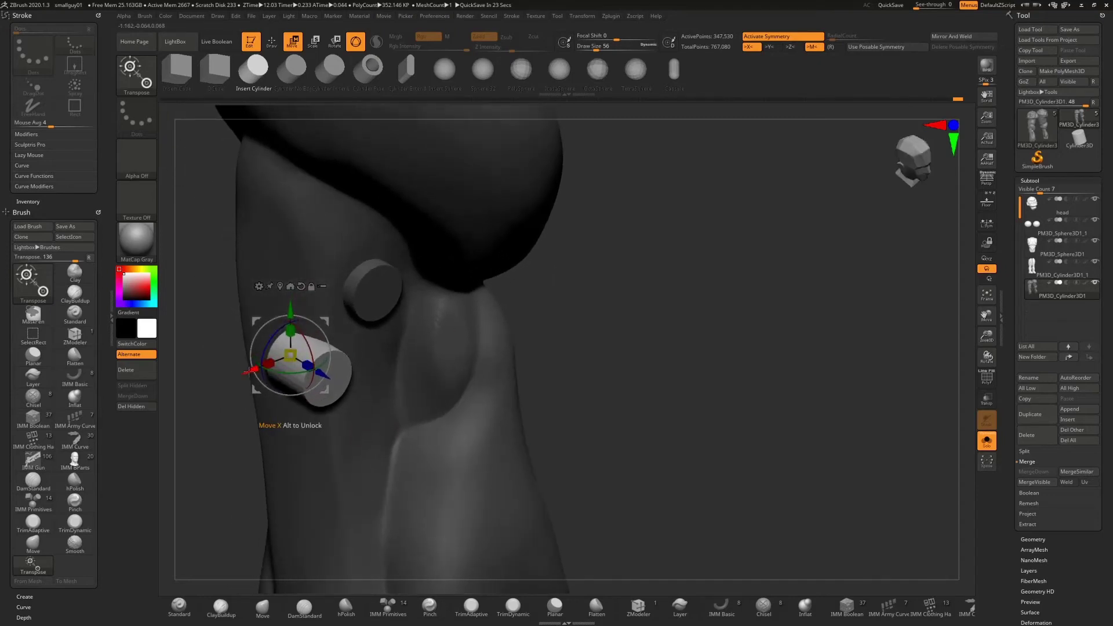
{"action": "left_click_drag", "start_coordinate": [249, 370], "coordinate": [314, 346]}
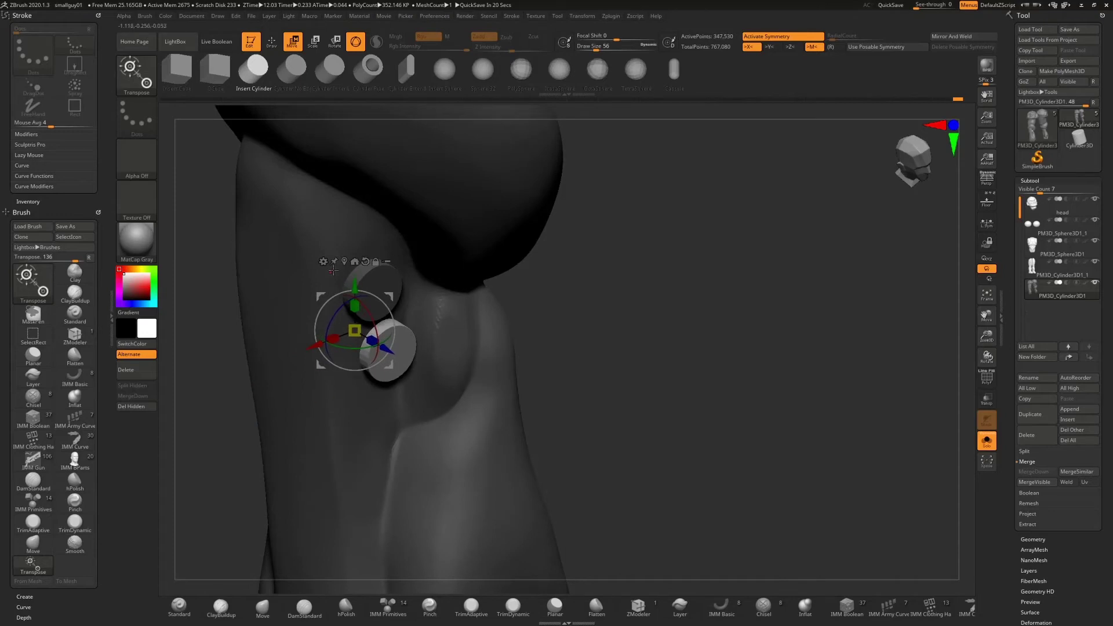
{"action": "left_click_drag", "start_coordinate": [355, 282], "coordinate": [355, 285]}
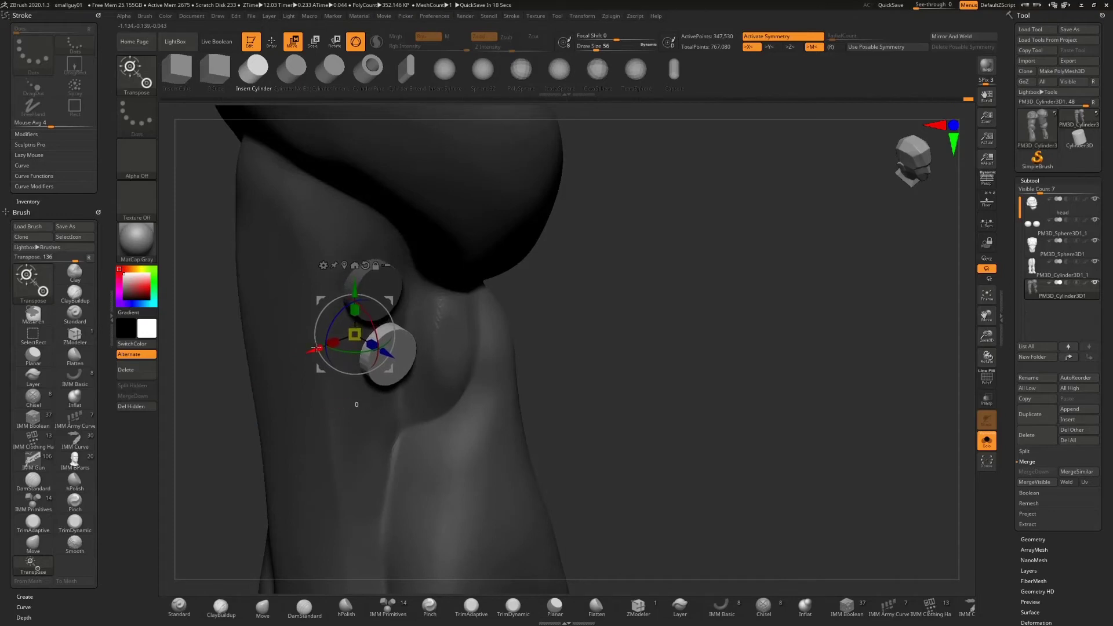
{"action": "left_click_drag", "start_coordinate": [314, 349], "coordinate": [312, 351]}
{"action": "left_click_drag", "start_coordinate": [581, 281], "coordinate": [436, 291]}
{"action": "left_click_drag", "start_coordinate": [302, 335], "coordinate": [283, 335]}
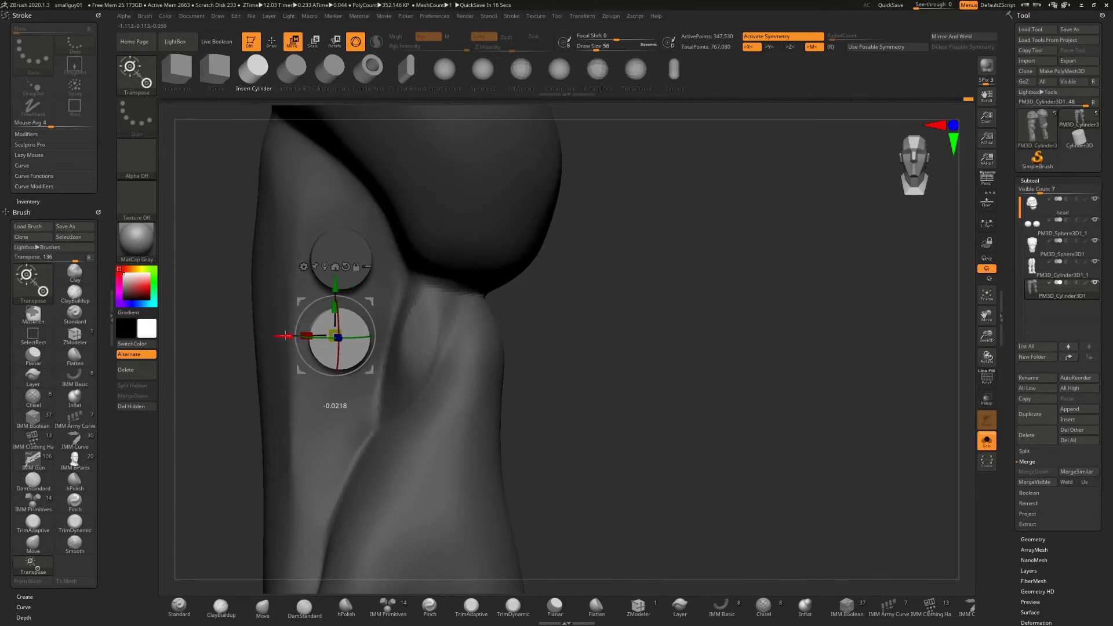
{"action": "mouse_move", "coordinate": [586, 284]}
{"action": "left_mouse_down"}
{"action": "mouse_move", "coordinate": [613, 280]}
{"action": "mouse_move", "coordinate": [579, 280]}
{"action": "left_mouse_up"}
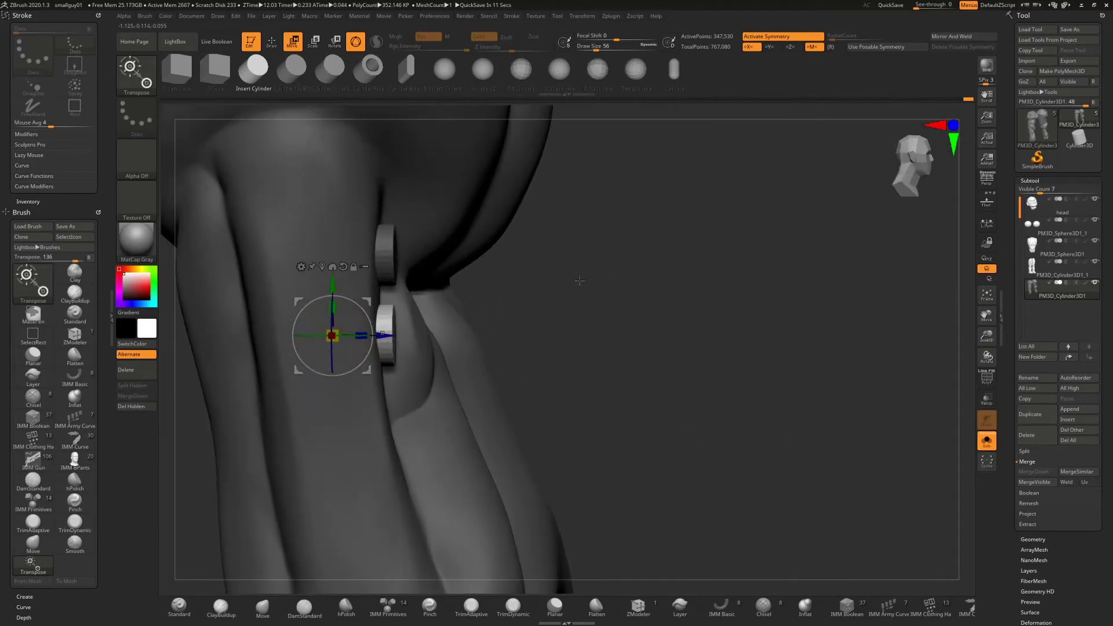
- Center the gizmo on the second cylinder and tilt the cylinder slightly to follow the forearm's surface
{"action": "left_click", "coordinate": [382, 334], "text": "alt"}
{"action": "key", "text": "ctrl+z"}
{"action": "key", "text": "ctrl+shift+z"}
{"action": "left_click_drag", "start_coordinate": [335, 333], "coordinate": [345, 308]}
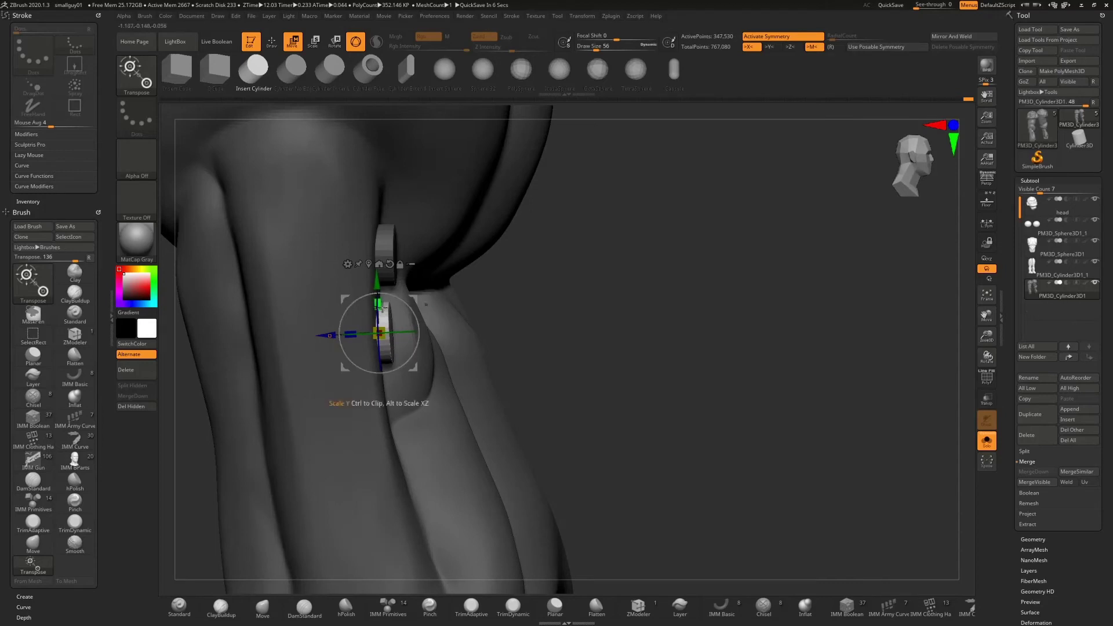
- Duplicate the second cylinder down the forearm and shift the copy slightly outward as the third in the row
{"action": "left_click_drag", "start_coordinate": [539, 263], "coordinate": [574, 227]}
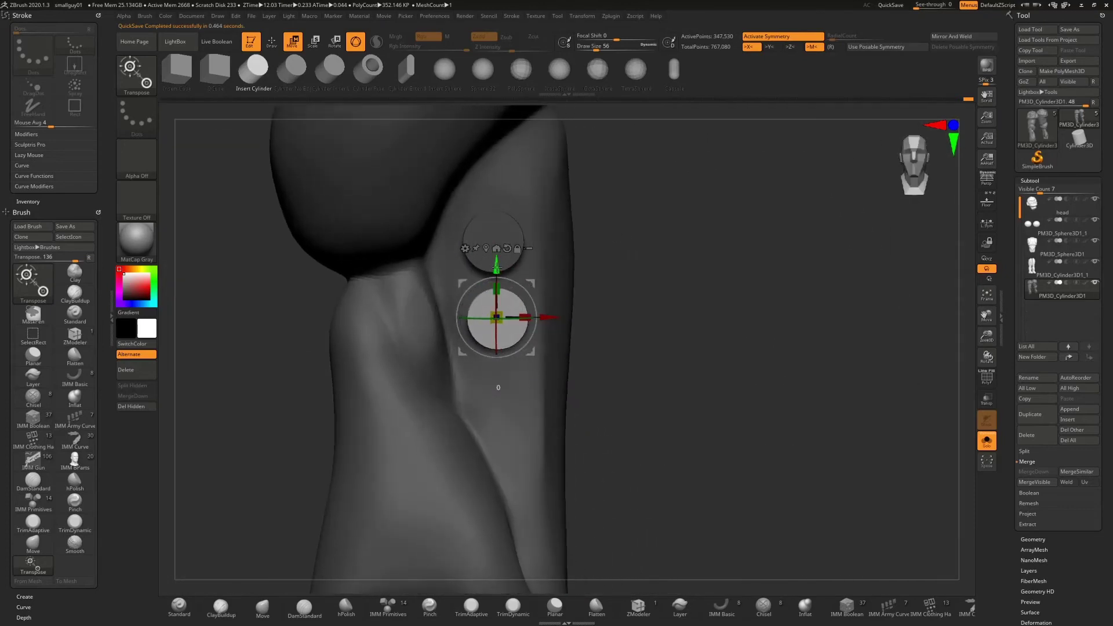
{"action": "left_click_drag", "start_coordinate": [496, 267], "coordinate": [504, 343], "text": "ctrl"}
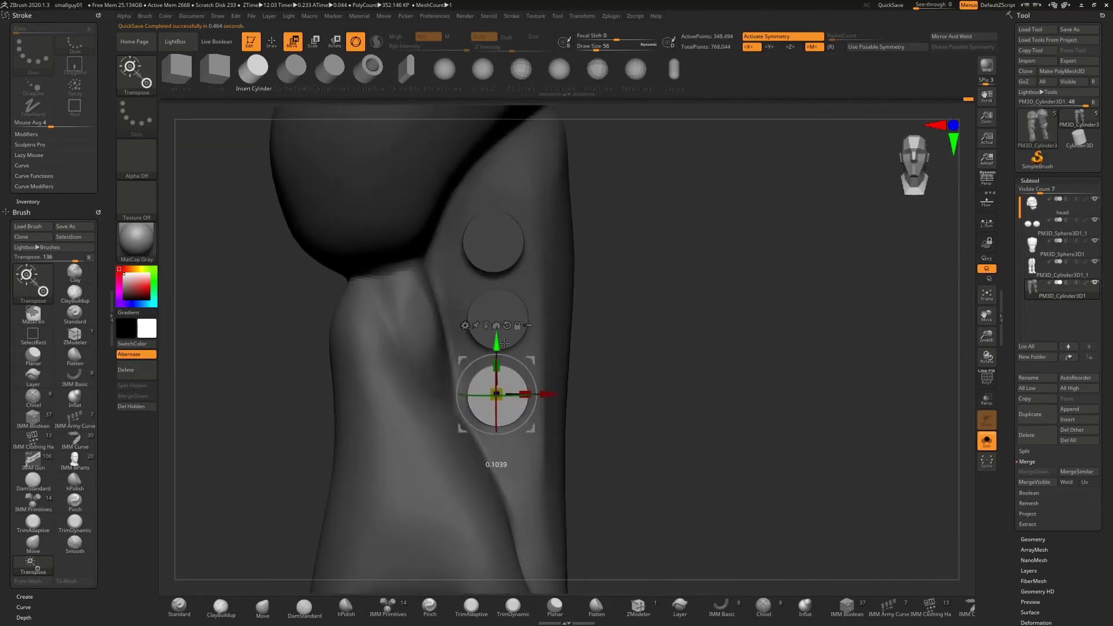
{"action": "left_click_drag", "start_coordinate": [557, 394], "coordinate": [564, 399]}
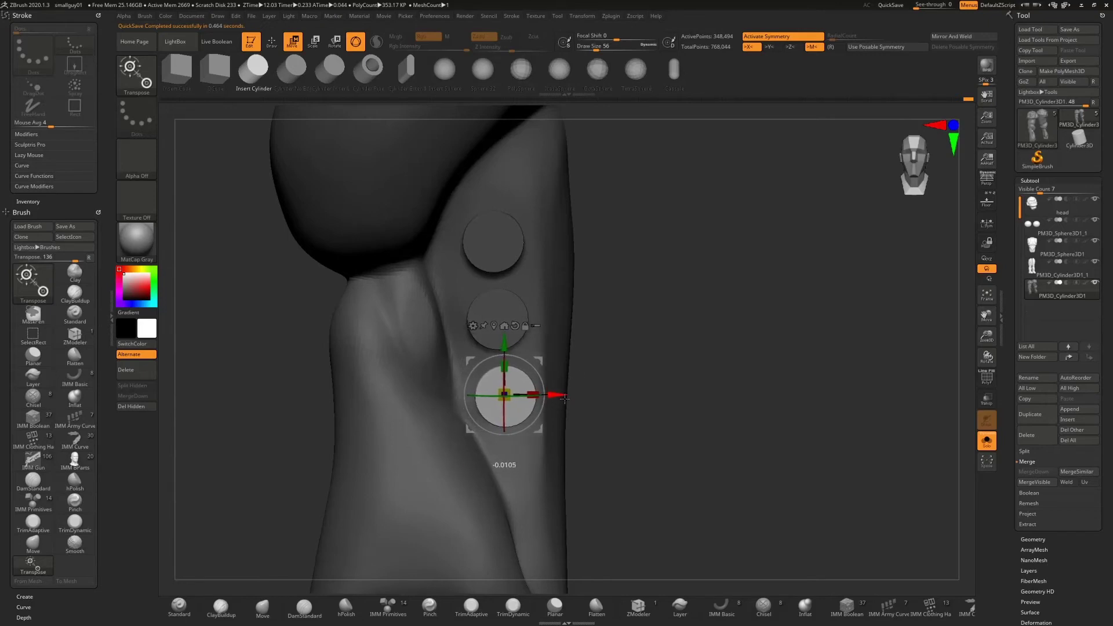
- Tilt the third cylinder to match the forearm's slope and adjust its depth and spacing below the second
{"action": "left_click_drag", "start_coordinate": [632, 289], "coordinate": [597, 293]}
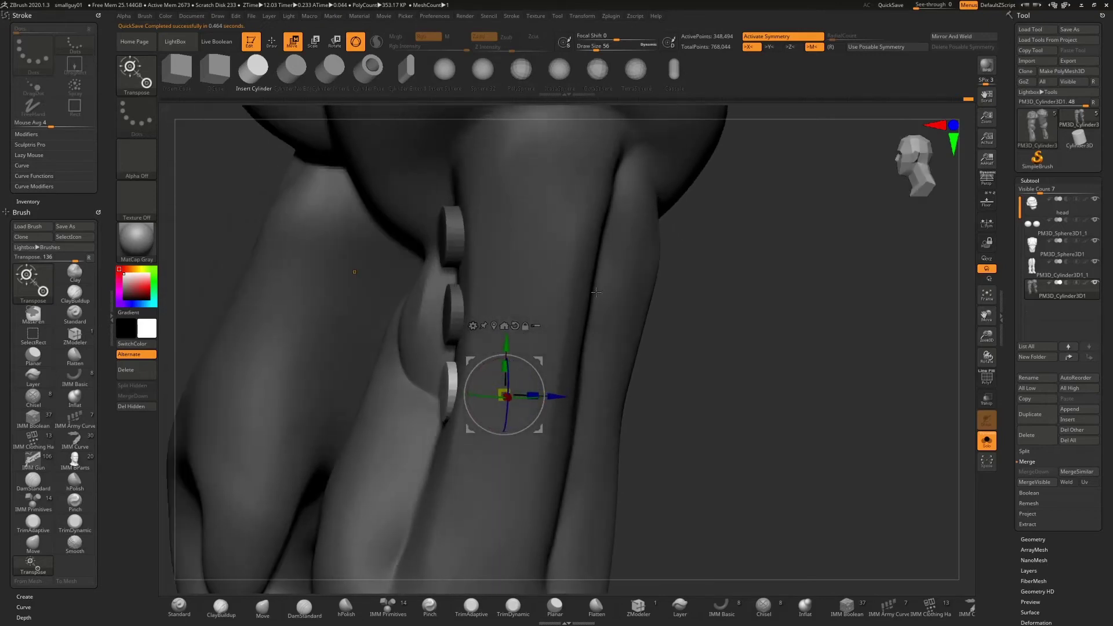
{"action": "left_click_drag", "start_coordinate": [467, 376], "coordinate": [469, 373]}
{"action": "left_click_drag", "start_coordinate": [732, 302], "coordinate": [480, 420]}
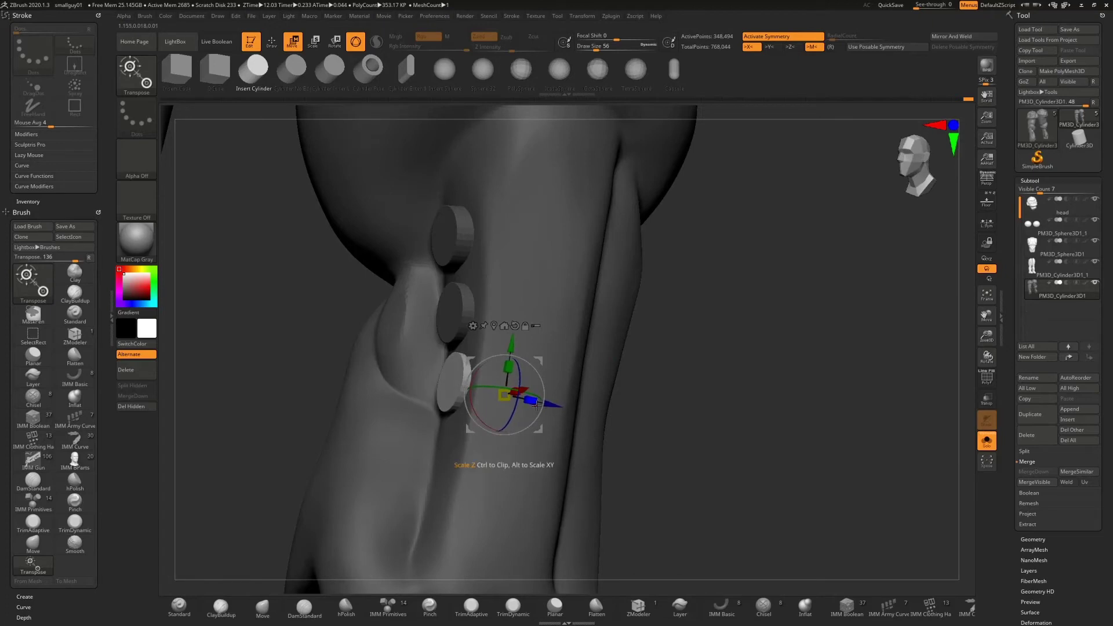
{"action": "left_click_drag", "start_coordinate": [740, 331], "coordinate": [692, 336]}
{"action": "left_click_drag", "start_coordinate": [554, 402], "coordinate": [551, 402]}
{"action": "left_click_drag", "start_coordinate": [718, 353], "coordinate": [757, 351]}
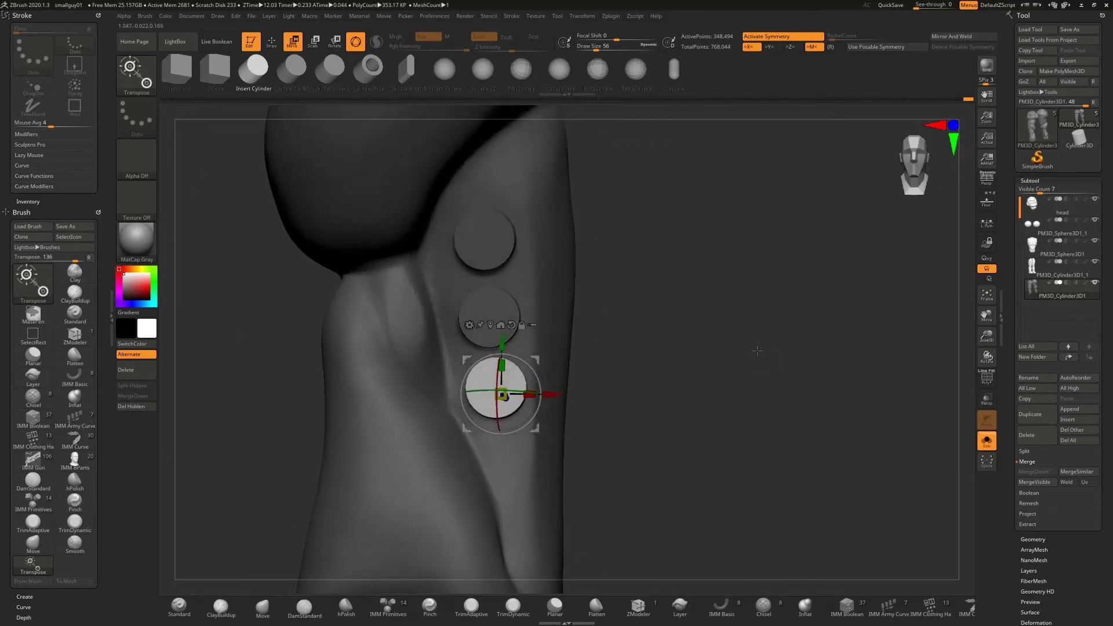
{"action": "left_click_drag", "start_coordinate": [801, 282], "coordinate": [869, 330]}
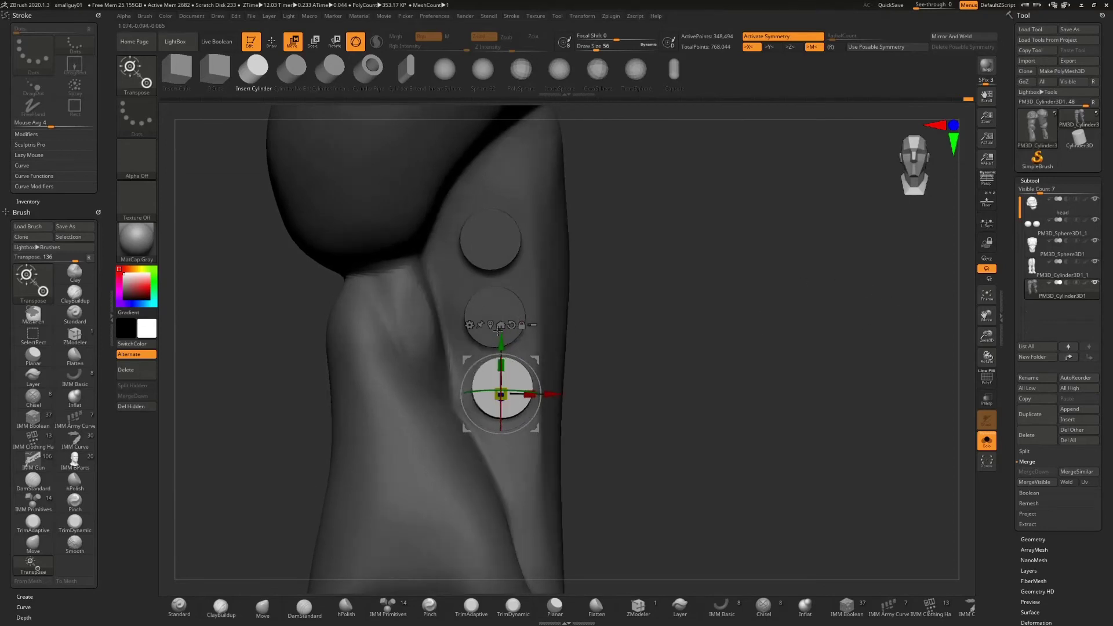
{"action": "left_click_drag", "start_coordinate": [500, 343], "coordinate": [500, 350]}
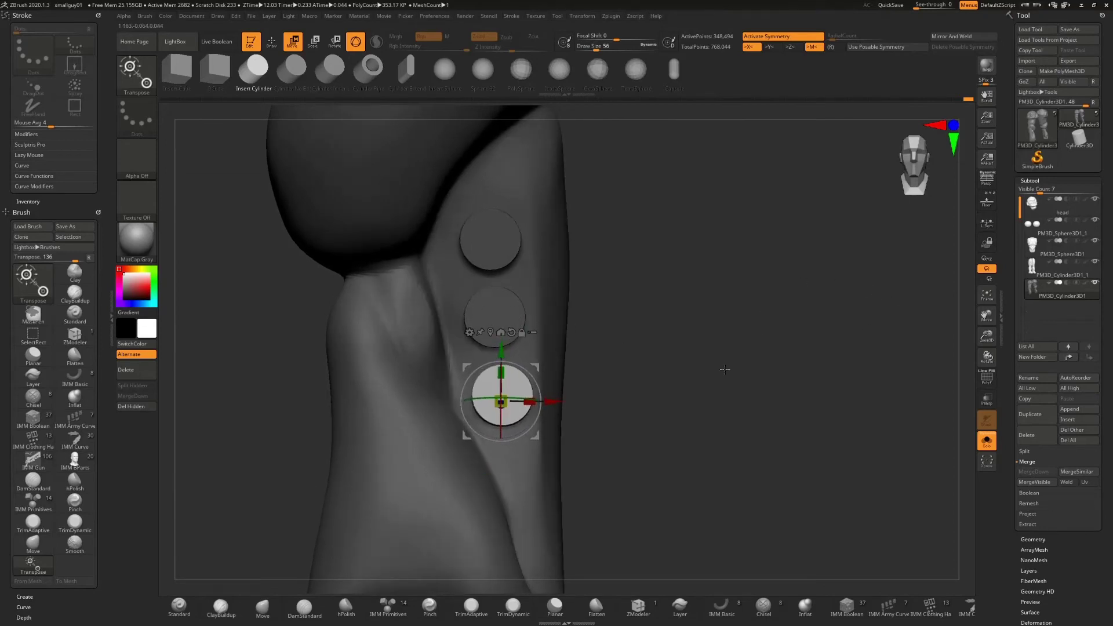
{"action": "left_click_drag", "start_coordinate": [725, 369], "coordinate": [747, 367]}
- Clear the mask from the arms so the whole mesh with its forearm cylinders is editable again
{"action": "left_click_drag", "start_coordinate": [976, 343], "coordinate": [686, 313]}
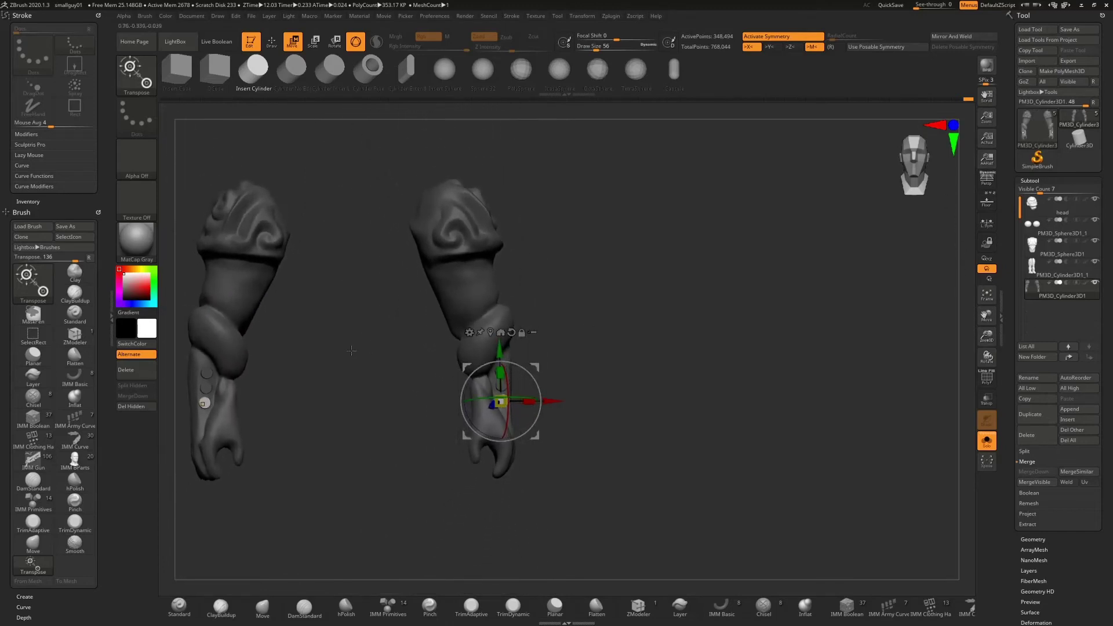
{"action": "left_click_drag", "start_coordinate": [351, 351], "coordinate": [475, 357], "text": "alt"}
{"action": "mouse_move", "coordinate": [410, 342]}
{"action": "left_mouse_down", "text": "ctrl"}
{"action": "mouse_move", "coordinate": [472, 362]}
{"action": "mouse_move", "coordinate": [693, 337]}
{"action": "left_mouse_up", "text": "ctrl"}
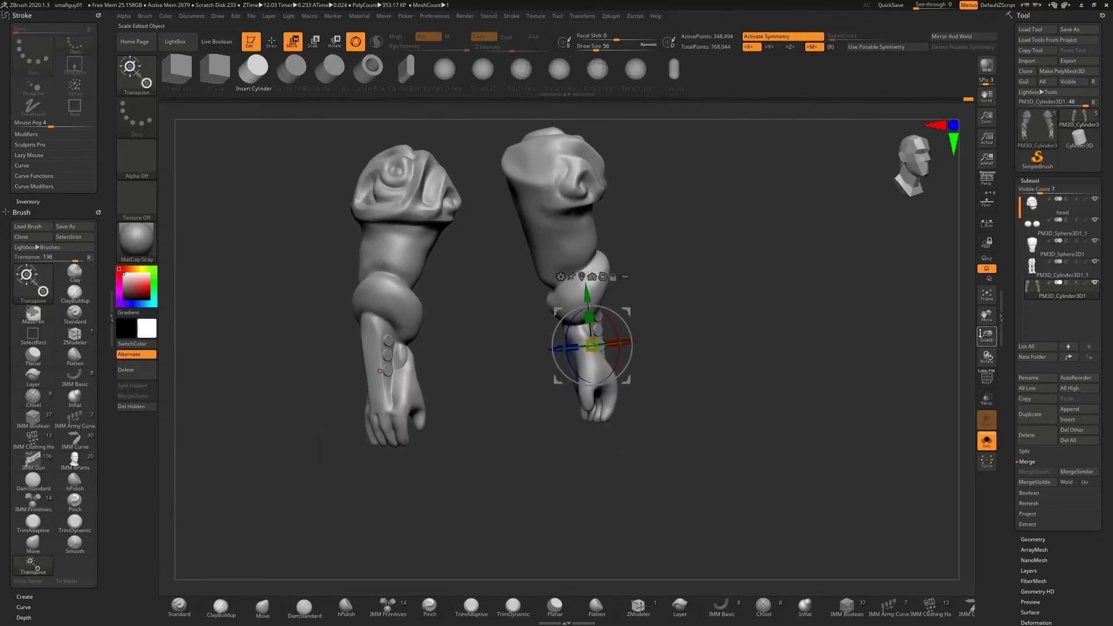
{"action": "left_click_drag", "start_coordinate": [986, 337], "coordinate": [985, 374]}
{"action": "left_click_drag", "start_coordinate": [354, 332], "coordinate": [593, 332], "text": "alt"}
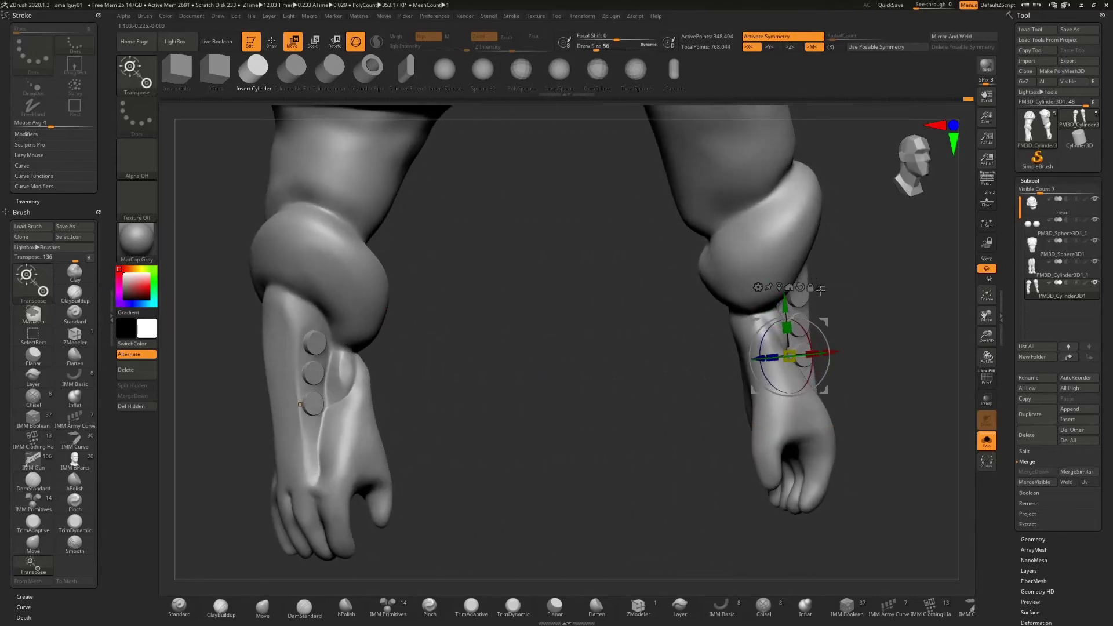
{"action": "left_click_drag", "start_coordinate": [762, 272], "coordinate": [893, 292]}
{"action": "left_click_drag", "start_coordinate": [840, 351], "coordinate": [548, 371]}
- Try moving the unlocked gizmo onto a forearm without moving the mesh, and recenter it between the arms
{"action": "left_click", "coordinate": [518, 305]}
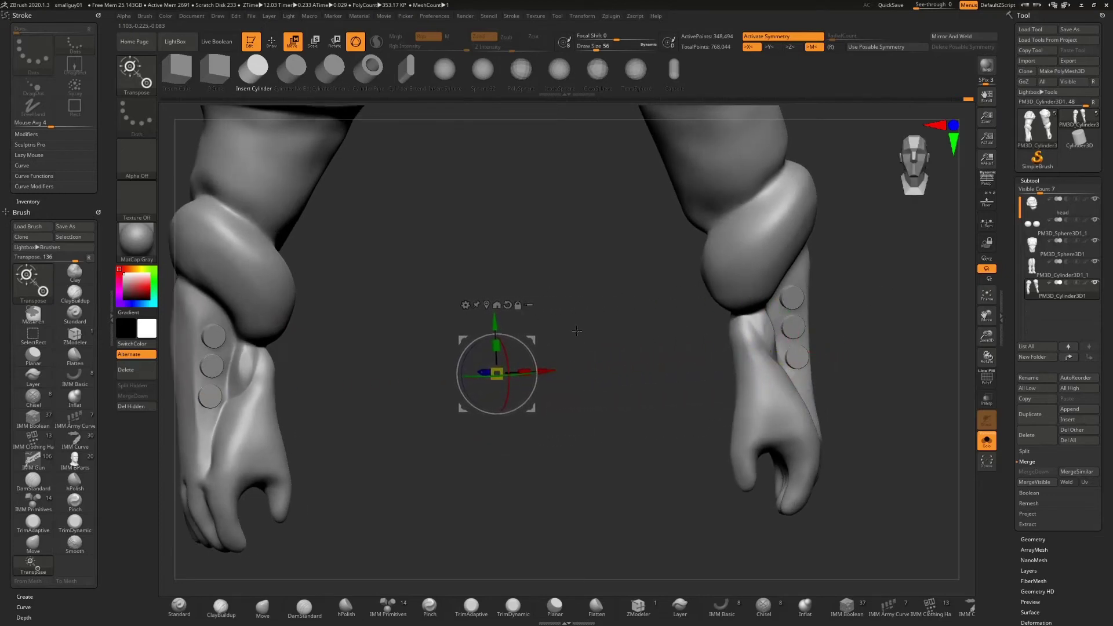
{"action": "left_click_drag", "start_coordinate": [579, 330], "coordinate": [524, 345]}
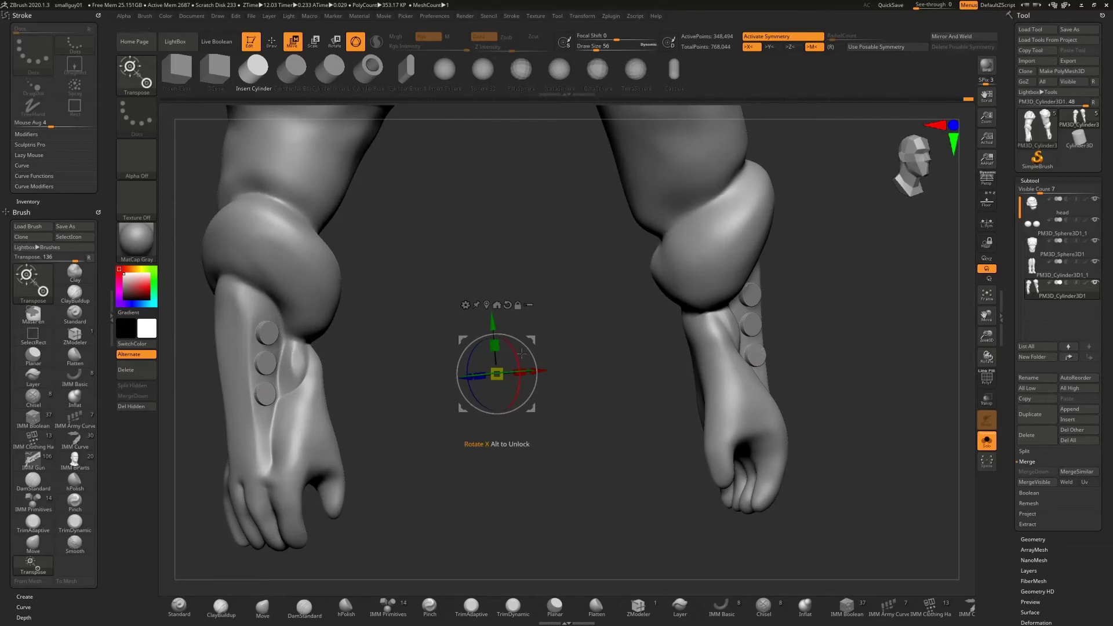
{"action": "left_click_drag", "start_coordinate": [603, 367], "coordinate": [692, 337]}
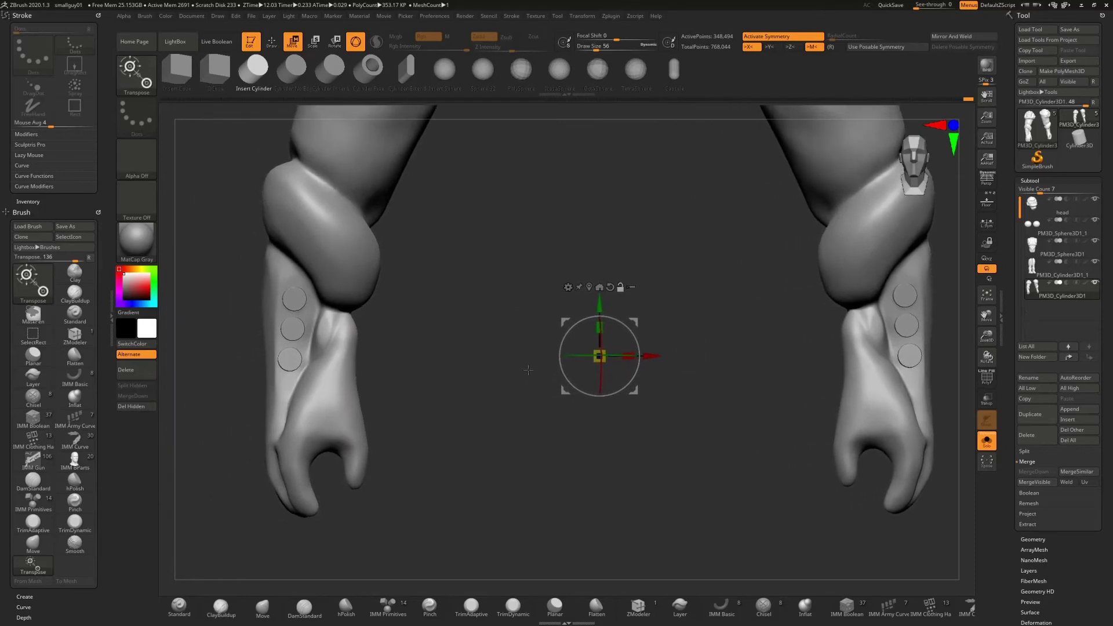
{"action": "left_click", "coordinate": [620, 287]}
{"action": "left_click_drag", "start_coordinate": [649, 356], "coordinate": [342, 356]}
{"action": "left_click_drag", "start_coordinate": [344, 398], "coordinate": [355, 397]}
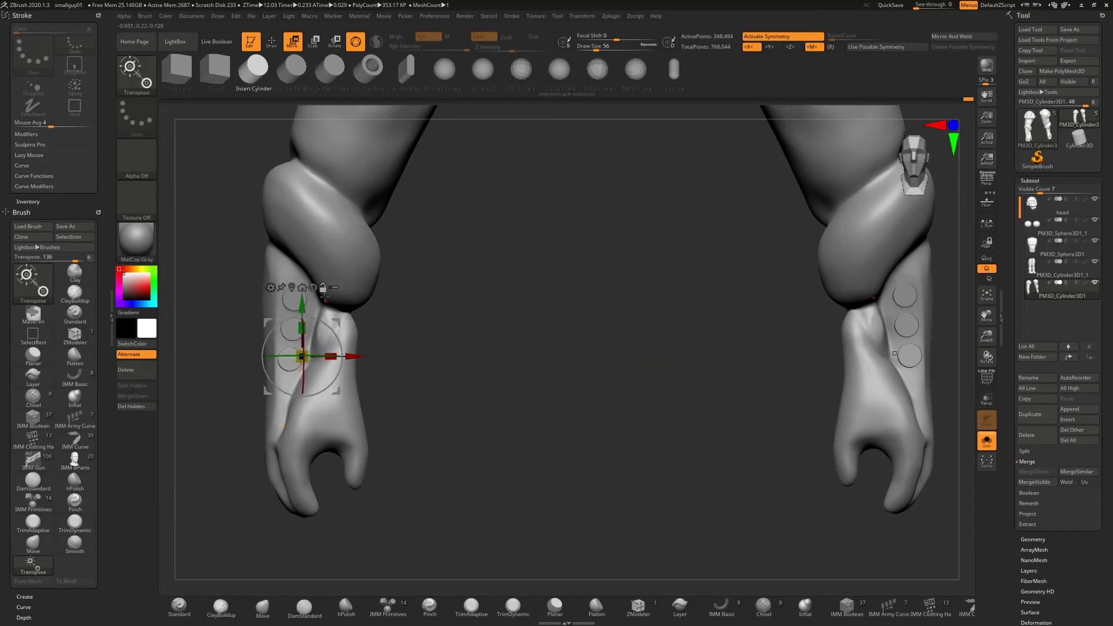
{"action": "left_click_drag", "start_coordinate": [461, 333], "coordinate": [643, 260], "text": "alt"}
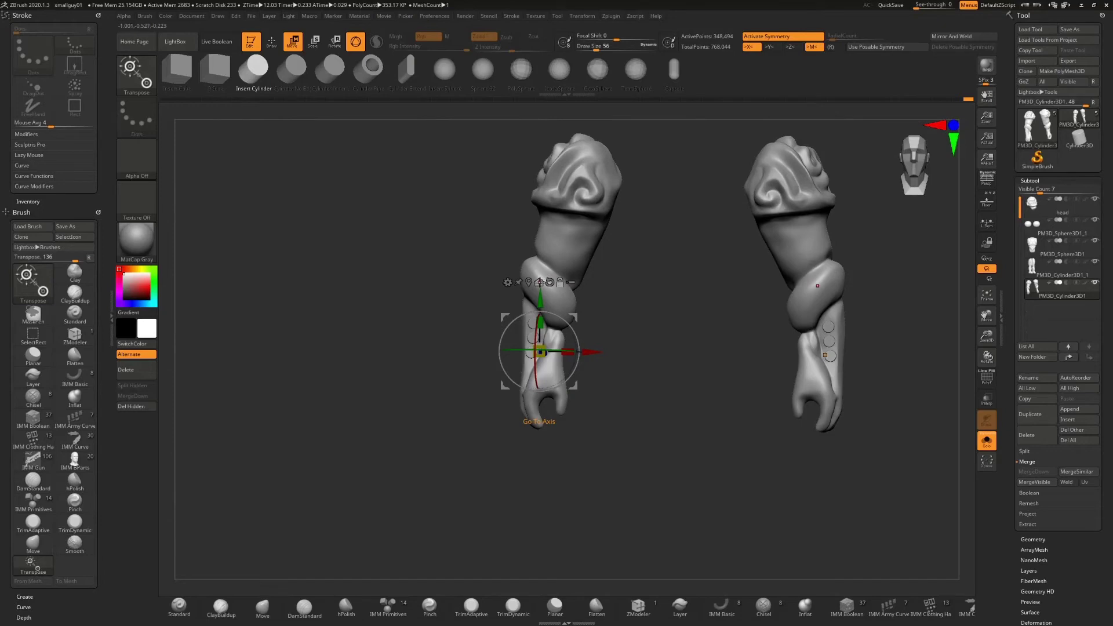
{"action": "left_click", "coordinate": [539, 283]}
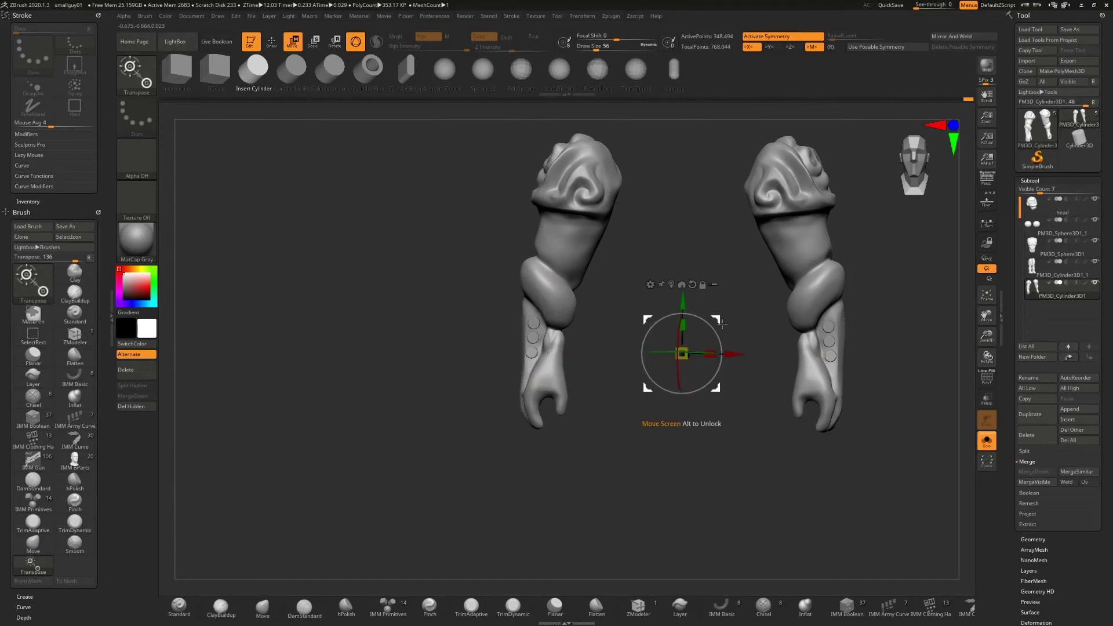
{"action": "left_click_drag", "start_coordinate": [721, 323], "coordinate": [750, 320]}
{"action": "left_click_drag", "start_coordinate": [715, 268], "coordinate": [697, 316], "text": "alt"}
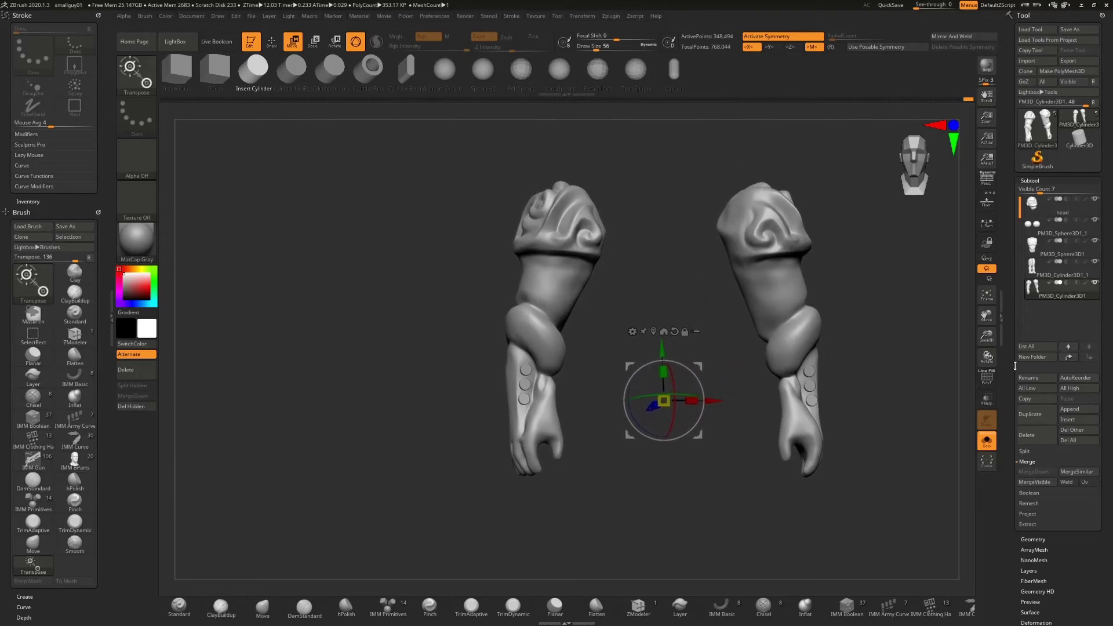
- Return to Draw mode and carve a groove down the upper arm from the shoulder pad to the elbow with DamStandard
{"action": "left_click", "coordinate": [270, 45]}
{"action": "mouse_move", "coordinate": [613, 380]}
{"action": "left_mouse_down"}
{"action": "mouse_move", "coordinate": [597, 378]}
{"action": "mouse_move", "coordinate": [643, 363]}
{"action": "mouse_move", "coordinate": [574, 323]}
{"action": "left_mouse_up"}
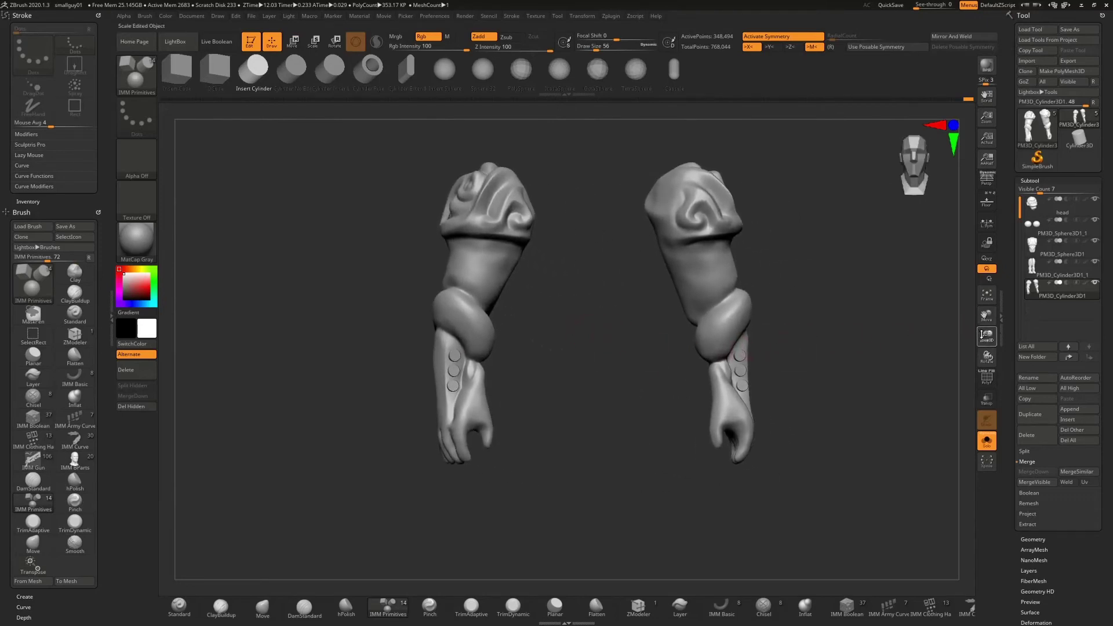
{"action": "left_click_drag", "start_coordinate": [982, 335], "coordinate": [930, 354]}
{"action": "left_click_drag", "start_coordinate": [526, 254], "coordinate": [573, 397], "text": "alt"}
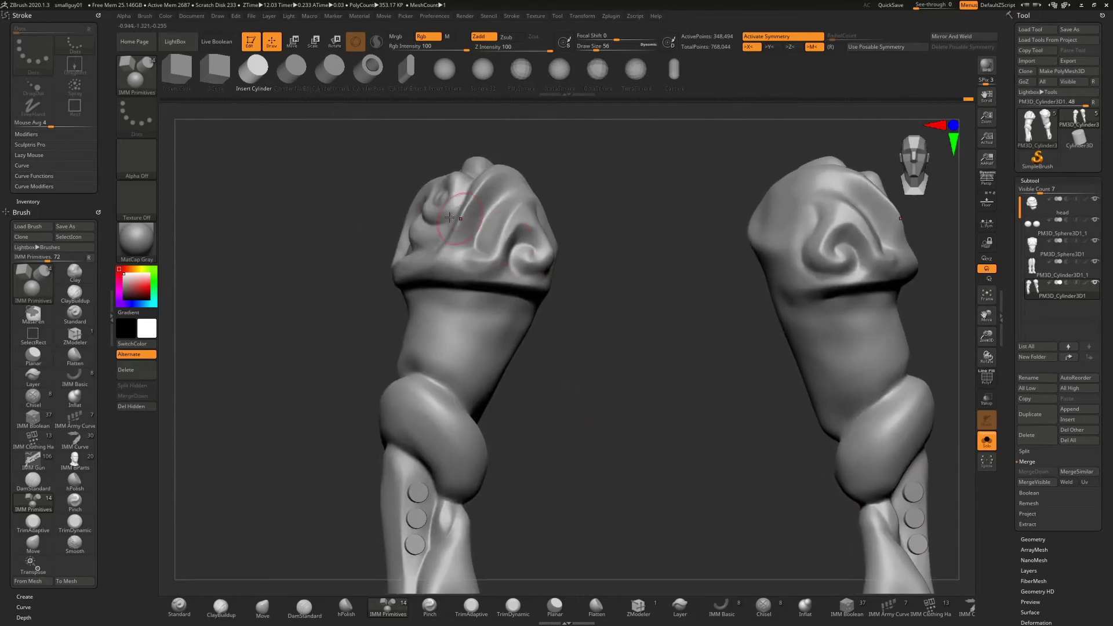
{"action": "left_click", "coordinate": [304, 607]}
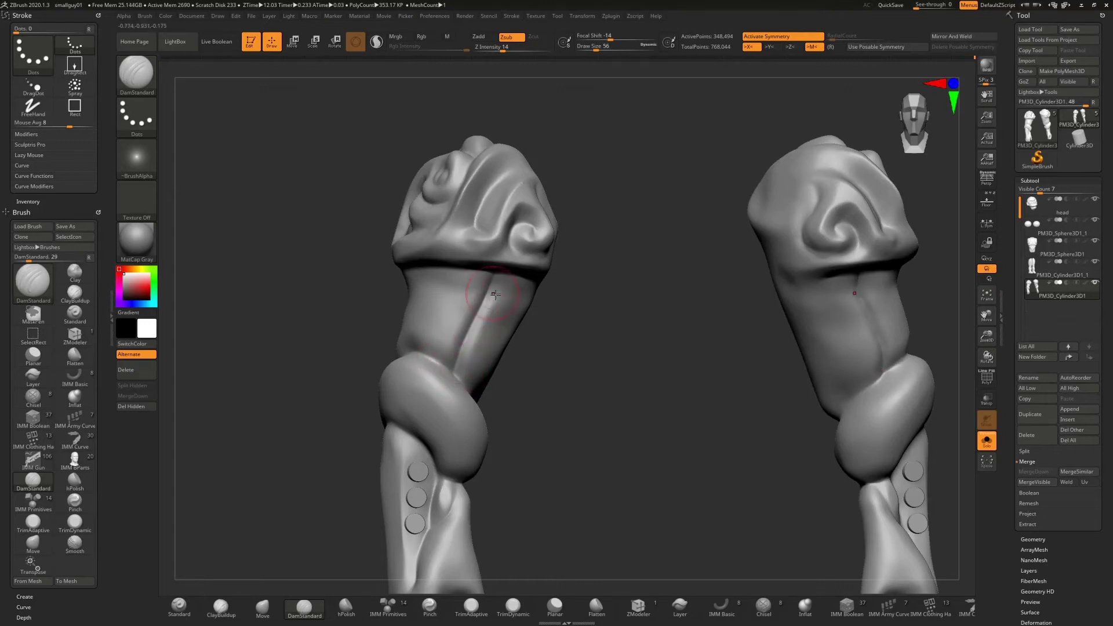
{"action": "mouse_move", "coordinate": [610, 307]}
{"action": "left_mouse_down"}
{"action": "mouse_move", "coordinate": [571, 325]}
{"action": "mouse_move", "coordinate": [562, 357]}
{"action": "mouse_move", "coordinate": [488, 394]}
{"action": "left_mouse_up"}
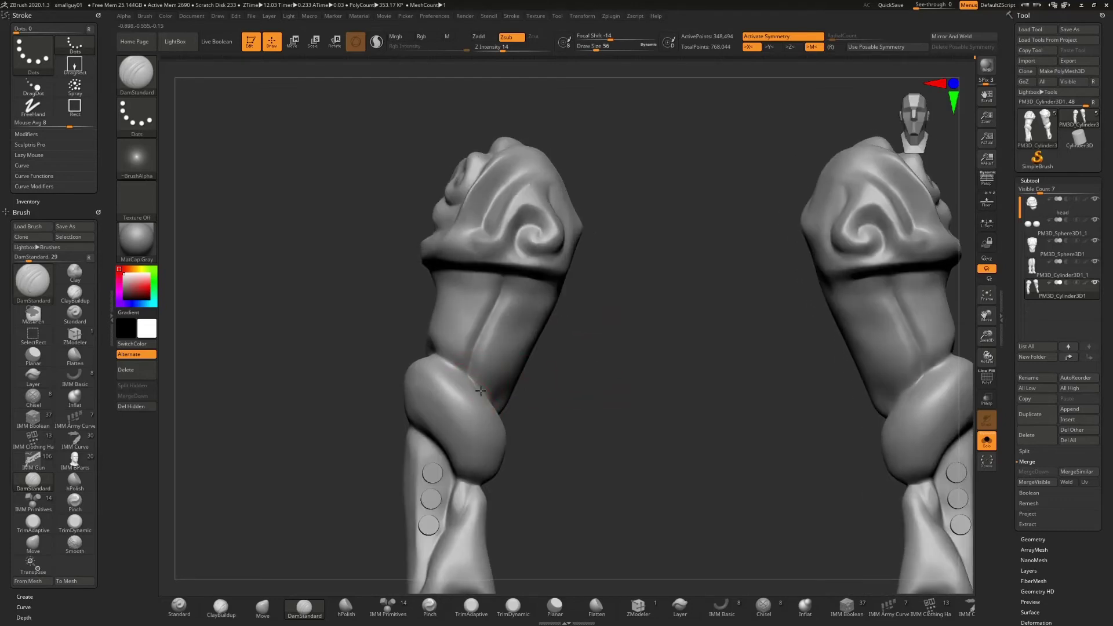
{"action": "left_click_drag", "start_coordinate": [555, 396], "coordinate": [482, 394]}
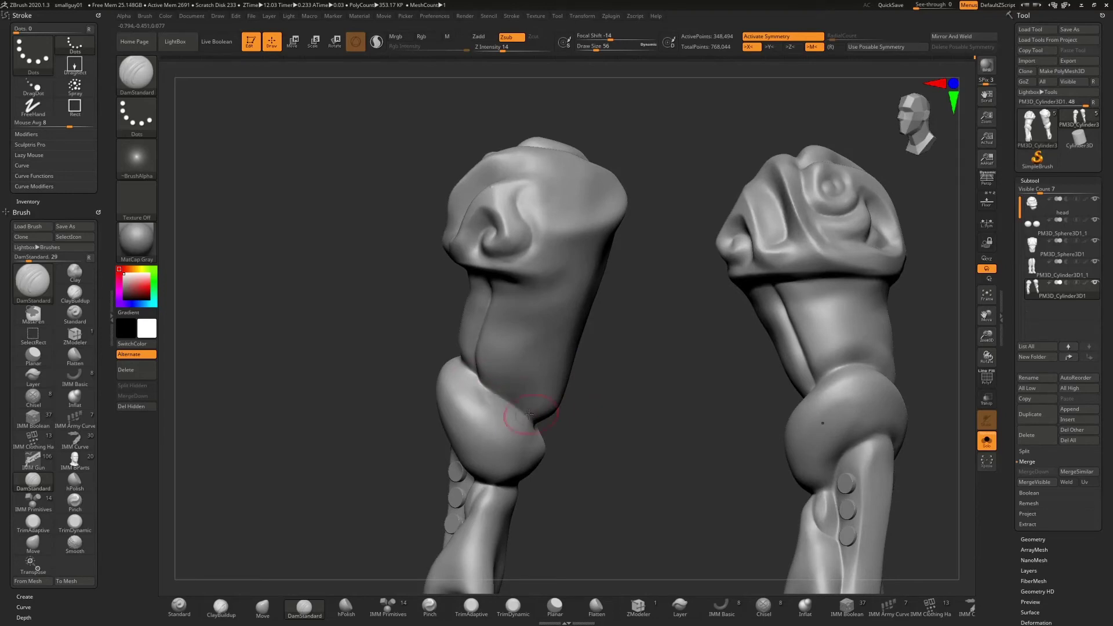
- Carve a second lengthwise groove down the outer upper arm and a crease beneath the shoulder pad's rim with DamStandard
{"action": "mouse_move", "coordinate": [573, 407]}
{"action": "left_mouse_down"}
{"action": "mouse_move", "coordinate": [497, 368]}
{"action": "mouse_move", "coordinate": [501, 327]}
{"action": "left_mouse_up"}
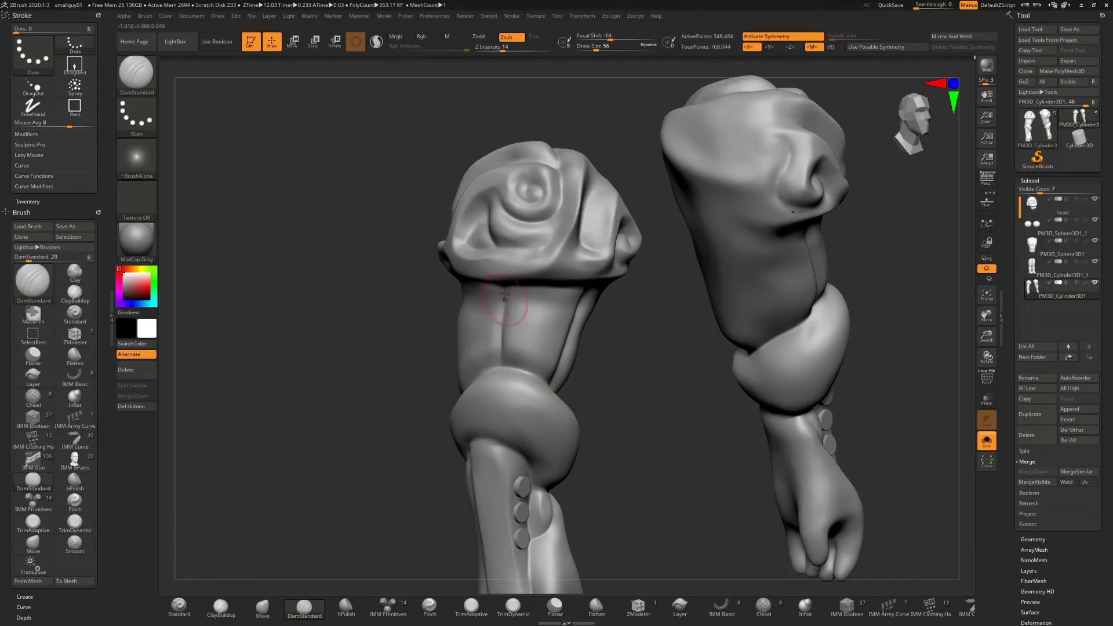
{"action": "left_click_drag", "start_coordinate": [500, 362], "coordinate": [506, 372]}
{"action": "mouse_move", "coordinate": [618, 385]}
{"action": "left_mouse_down"}
{"action": "mouse_move", "coordinate": [510, 316]}
{"action": "mouse_move", "coordinate": [502, 370]}
{"action": "left_mouse_up"}
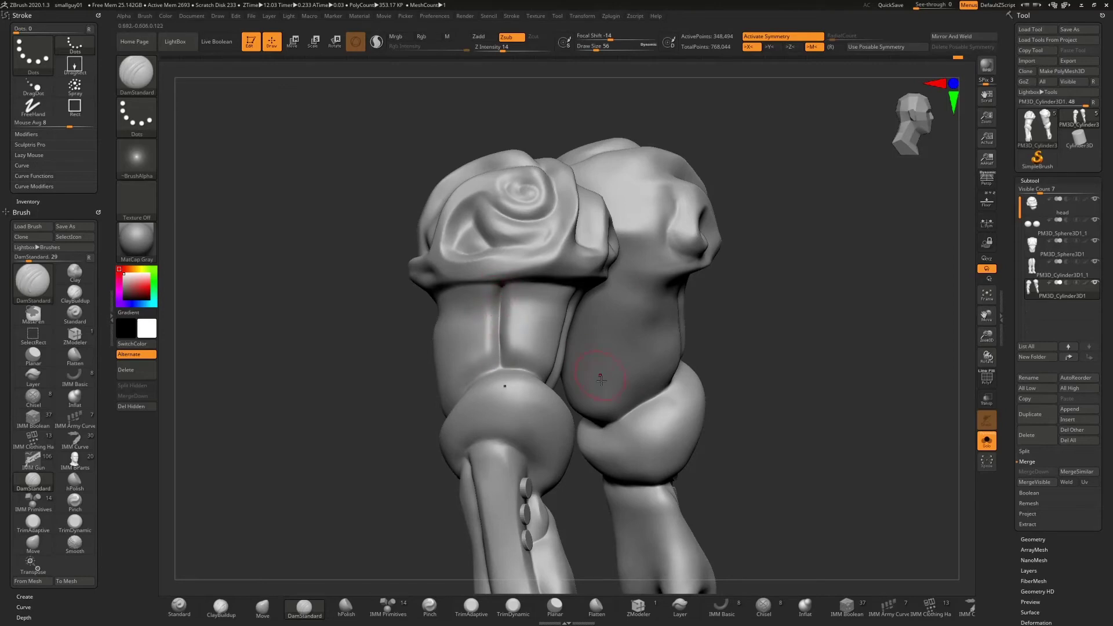
{"action": "mouse_move", "coordinate": [733, 316]}
{"action": "left_mouse_down"}
{"action": "mouse_move", "coordinate": [684, 325]}
{"action": "mouse_move", "coordinate": [603, 371]}
{"action": "mouse_move", "coordinate": [606, 342]}
{"action": "left_mouse_up"}
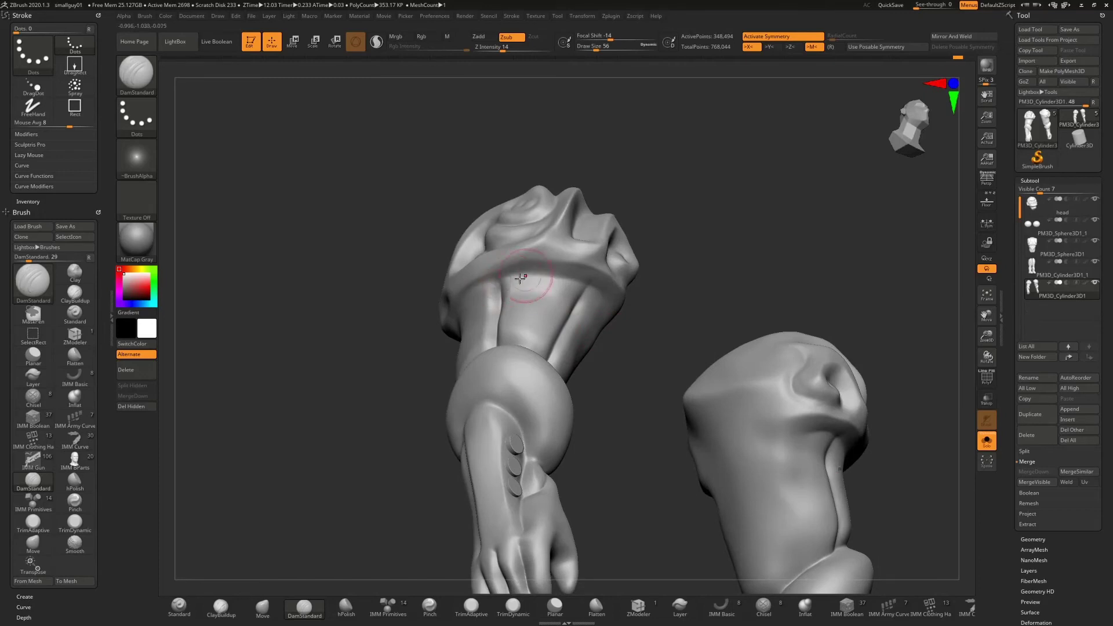
{"action": "left_click_drag", "start_coordinate": [528, 275], "coordinate": [583, 288]}
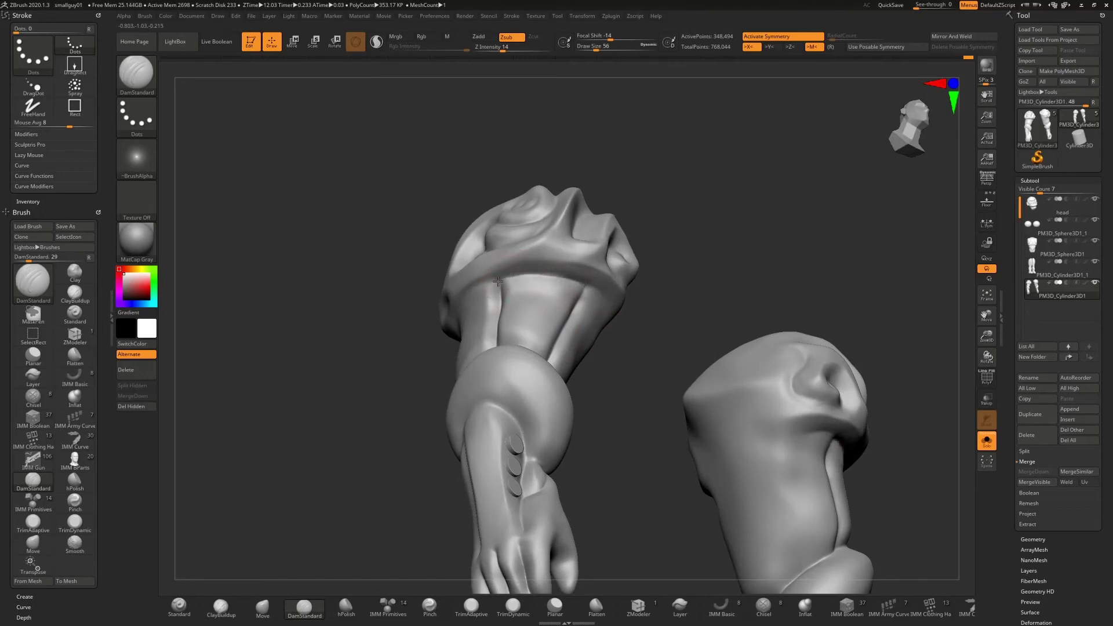
- Deepen the crease beneath the shoulder pad's rim across the front and outer side of the upper arm with DamStandard
{"action": "mouse_move", "coordinate": [548, 279]}
{"action": "left_mouse_down"}
{"action": "mouse_move", "coordinate": [581, 286]}
{"action": "mouse_move", "coordinate": [514, 278]}
{"action": "left_mouse_up"}
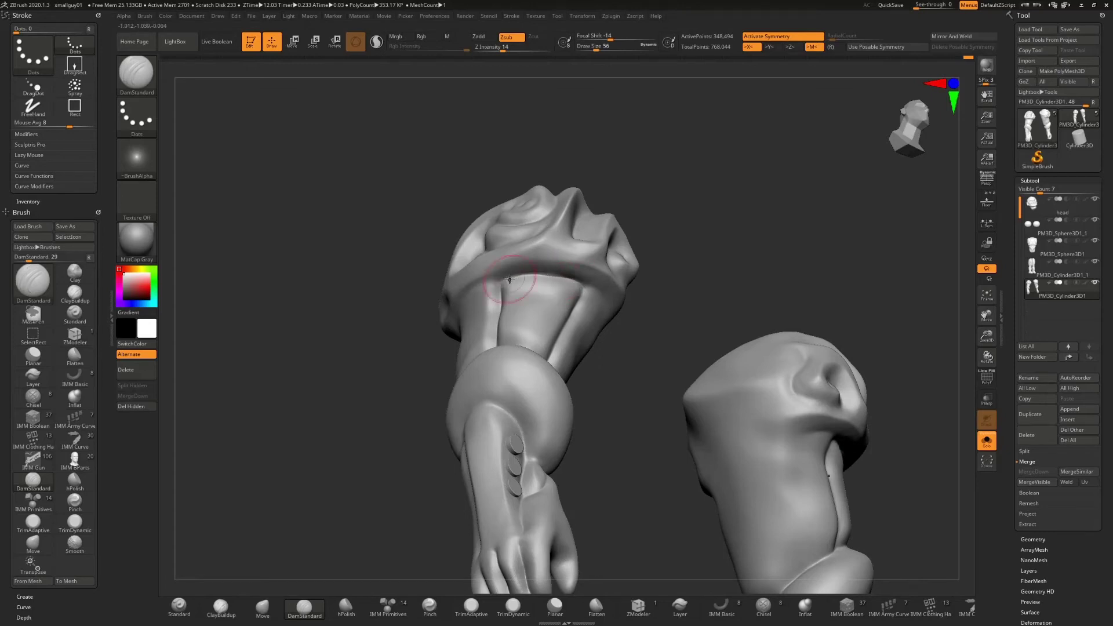
{"action": "left_click_drag", "start_coordinate": [647, 339], "coordinate": [597, 330]}
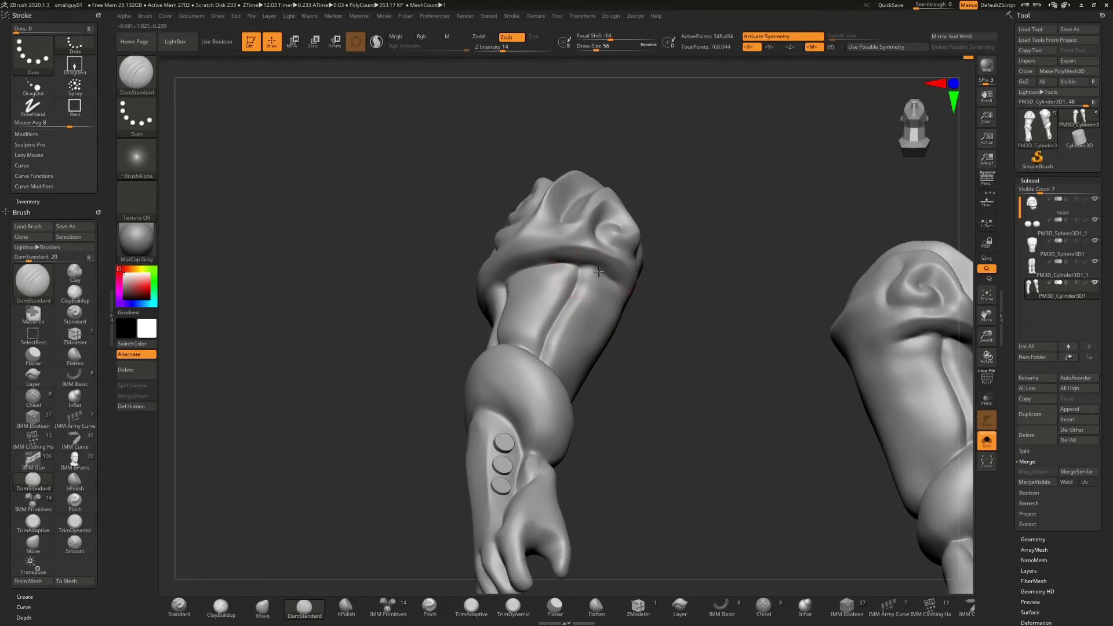
{"action": "mouse_move", "coordinate": [658, 310]}
{"action": "left_mouse_down"}
{"action": "mouse_move", "coordinate": [604, 270]}
{"action": "mouse_move", "coordinate": [652, 288]}
{"action": "left_mouse_up"}
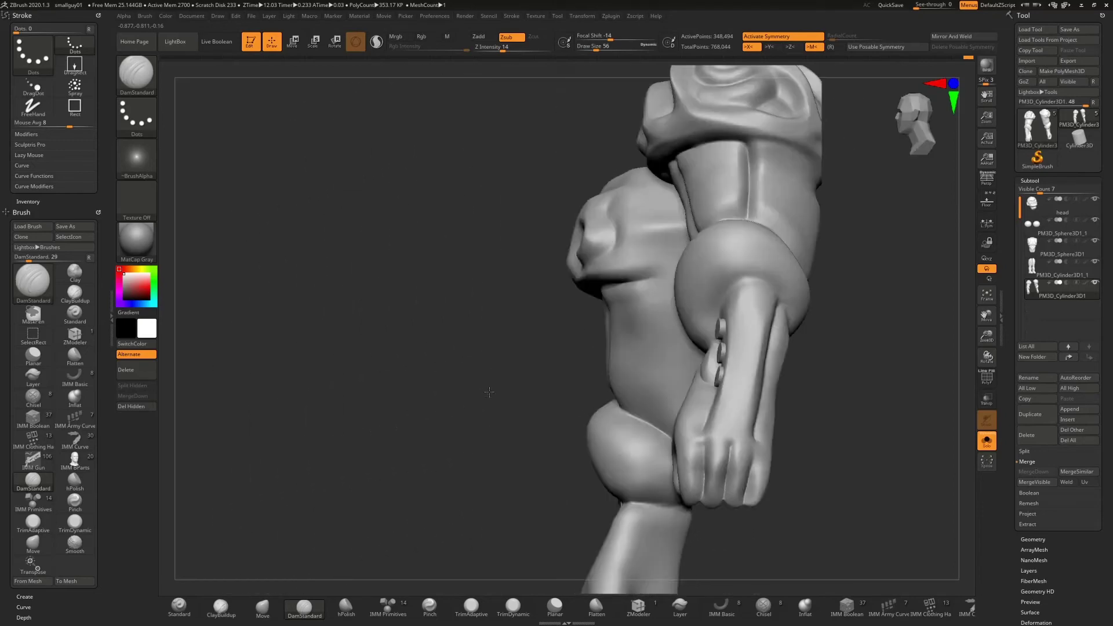
{"action": "left_click_drag", "start_coordinate": [490, 389], "coordinate": [673, 392]}
{"action": "left_click_drag", "start_coordinate": [486, 348], "coordinate": [622, 262]}
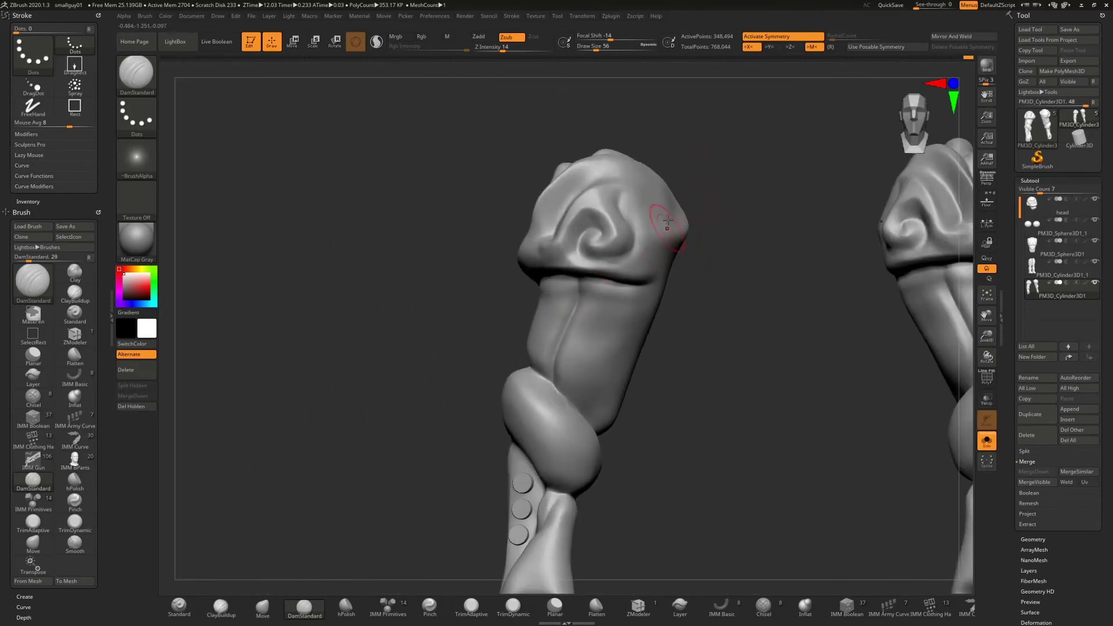
{"action": "left_click_drag", "start_coordinate": [380, 375], "coordinate": [510, 249]}
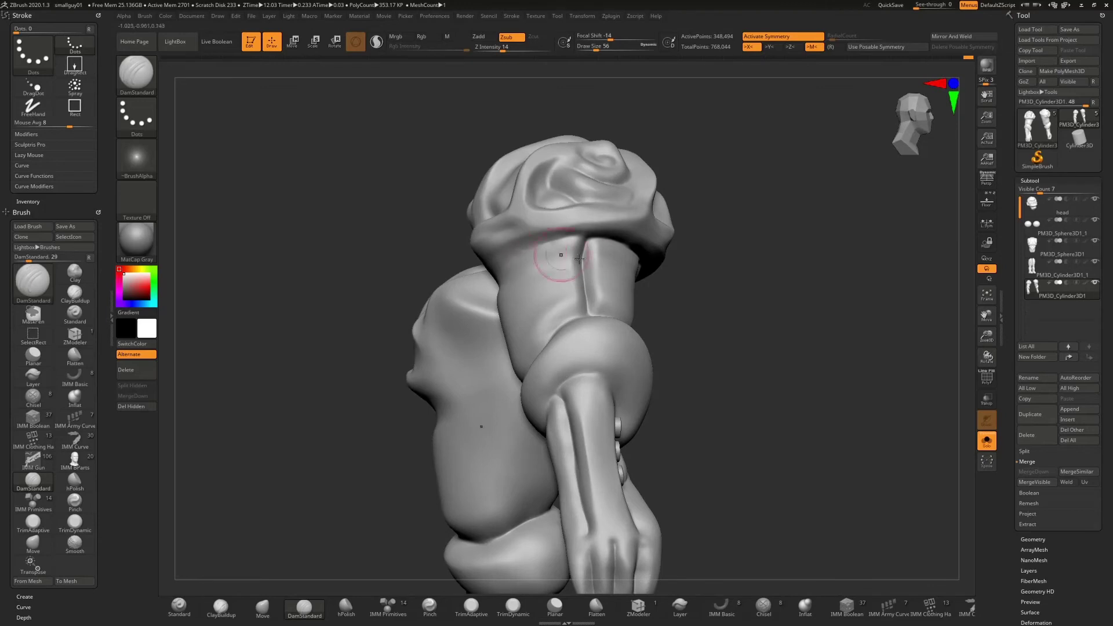
- Continue the crease beneath the shoulder pad's rim around the back of the upper arm with DamStandard
{"action": "left_click_drag", "start_coordinate": [737, 269], "coordinate": [714, 230]}
{"action": "mouse_move", "coordinate": [466, 233]}
{"action": "left_mouse_down"}
{"action": "mouse_move", "coordinate": [568, 238]}
{"action": "mouse_move", "coordinate": [549, 235]}
{"action": "mouse_move", "coordinate": [489, 266]}
{"action": "left_mouse_up"}
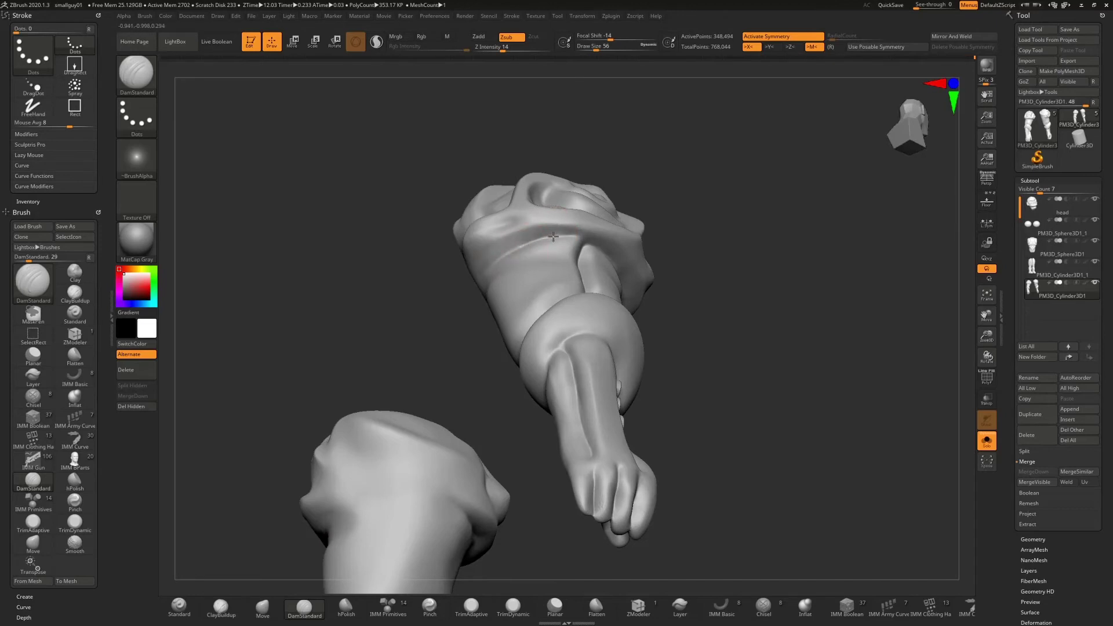
{"action": "mouse_move", "coordinate": [554, 236]}
{"action": "left_mouse_down"}
{"action": "mouse_move", "coordinate": [580, 251]}
{"action": "mouse_move", "coordinate": [566, 233]}
{"action": "left_mouse_up"}
{"action": "left_click_drag", "start_coordinate": [506, 253], "coordinate": [482, 269]}
{"action": "right_click_drag", "start_coordinate": [466, 264], "coordinate": [451, 282]}
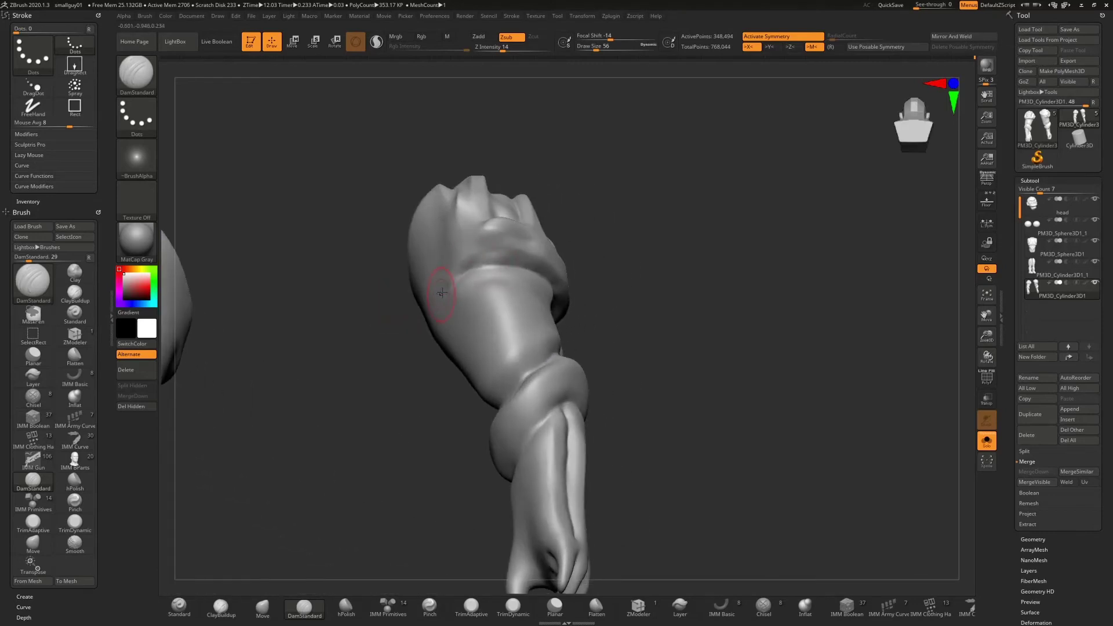
{"action": "right_click_drag", "start_coordinate": [652, 202], "coordinate": [517, 245]}
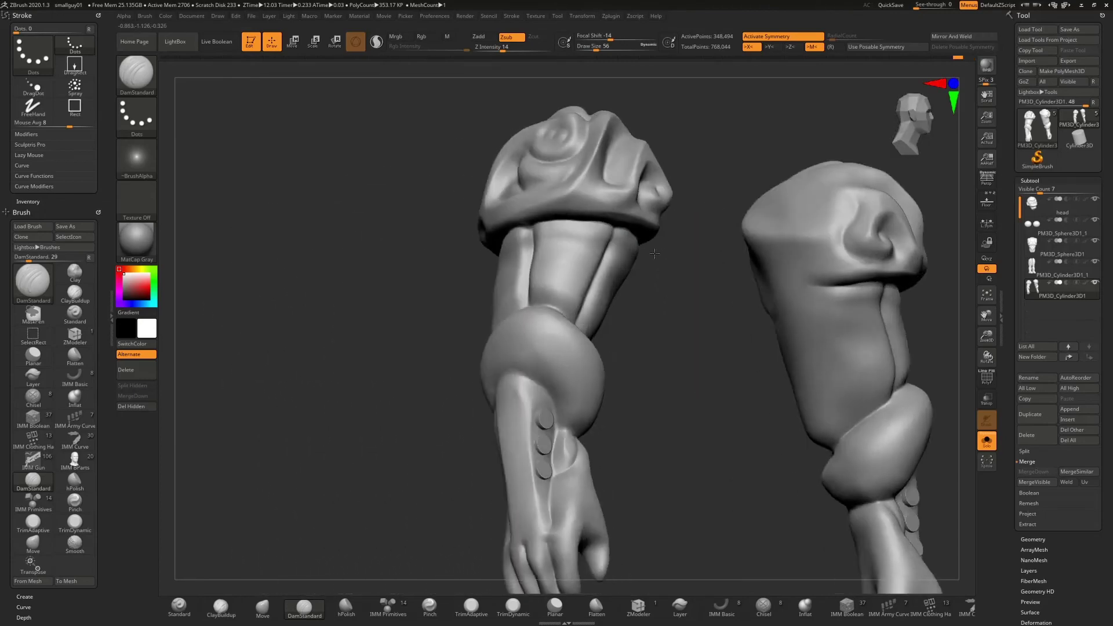
{"action": "right_click_drag", "start_coordinate": [654, 254], "coordinate": [727, 277]}
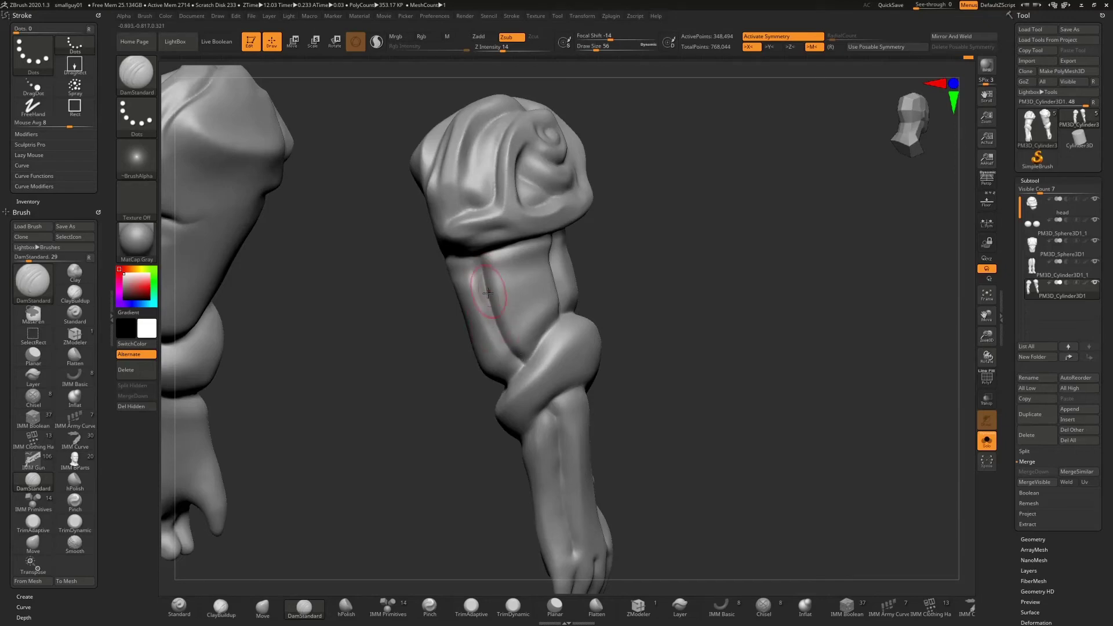
- Carve another lengthwise groove down the inner upper arm, from beneath the shoulder pad to the elbow, with DamStandard
{"action": "left_click_drag", "start_coordinate": [680, 284], "coordinate": [659, 199]}
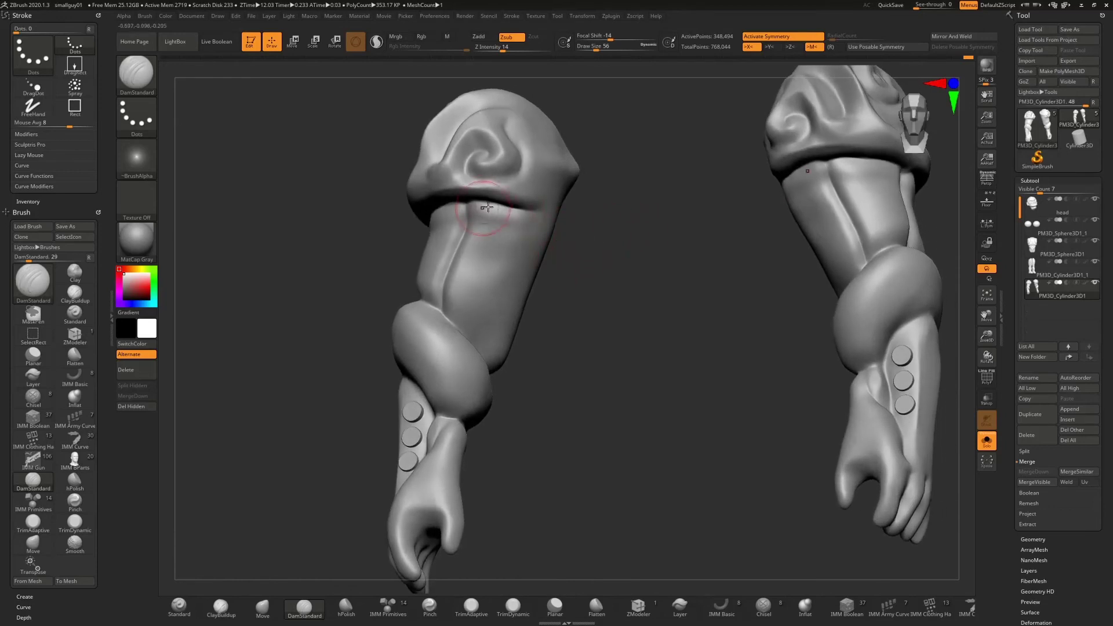
{"action": "left_click_drag", "start_coordinate": [524, 219], "coordinate": [496, 323]}
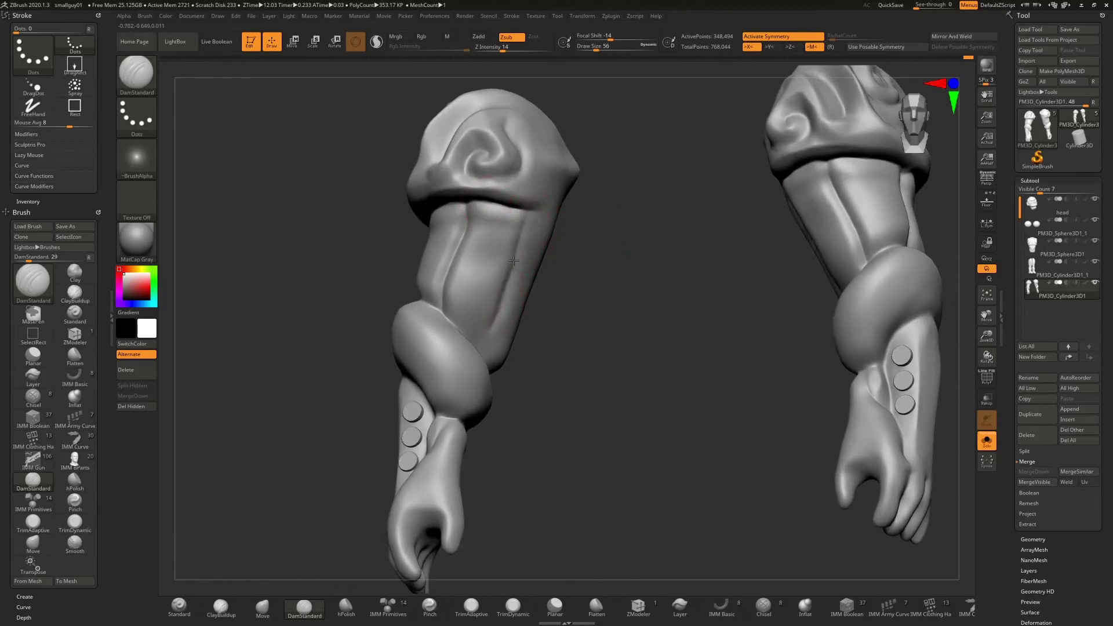
{"action": "mouse_move", "coordinate": [514, 261]}
{"action": "left_mouse_down"}
{"action": "mouse_move", "coordinate": [500, 304]}
{"action": "mouse_move", "coordinate": [516, 242]}
{"action": "mouse_move", "coordinate": [513, 269]}
{"action": "left_mouse_up"}
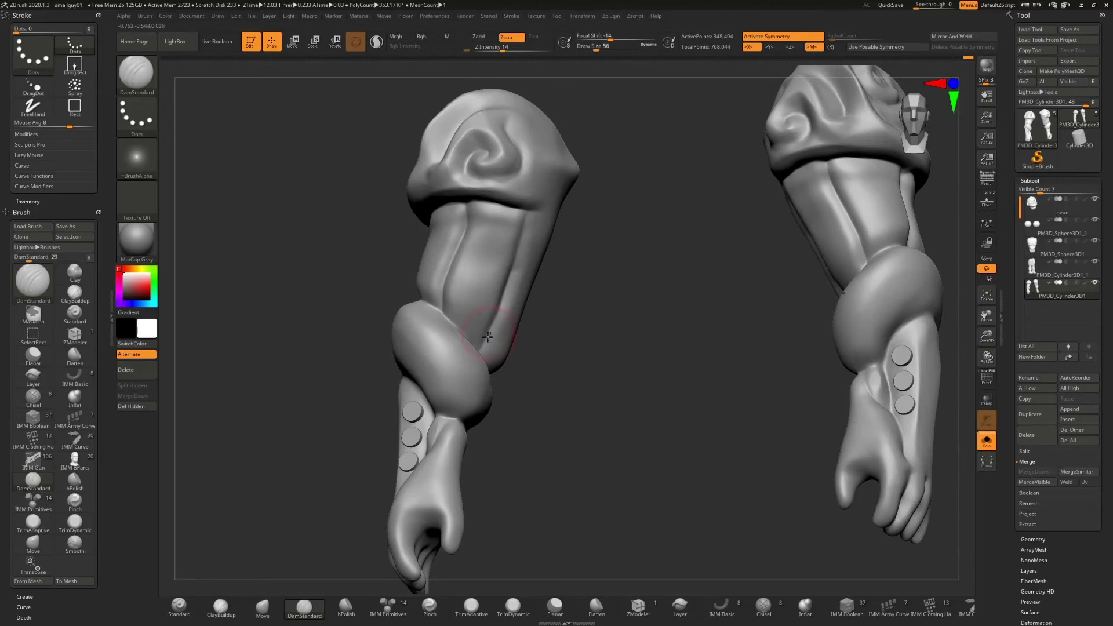
{"action": "left_click_drag", "start_coordinate": [609, 286], "coordinate": [561, 294]}
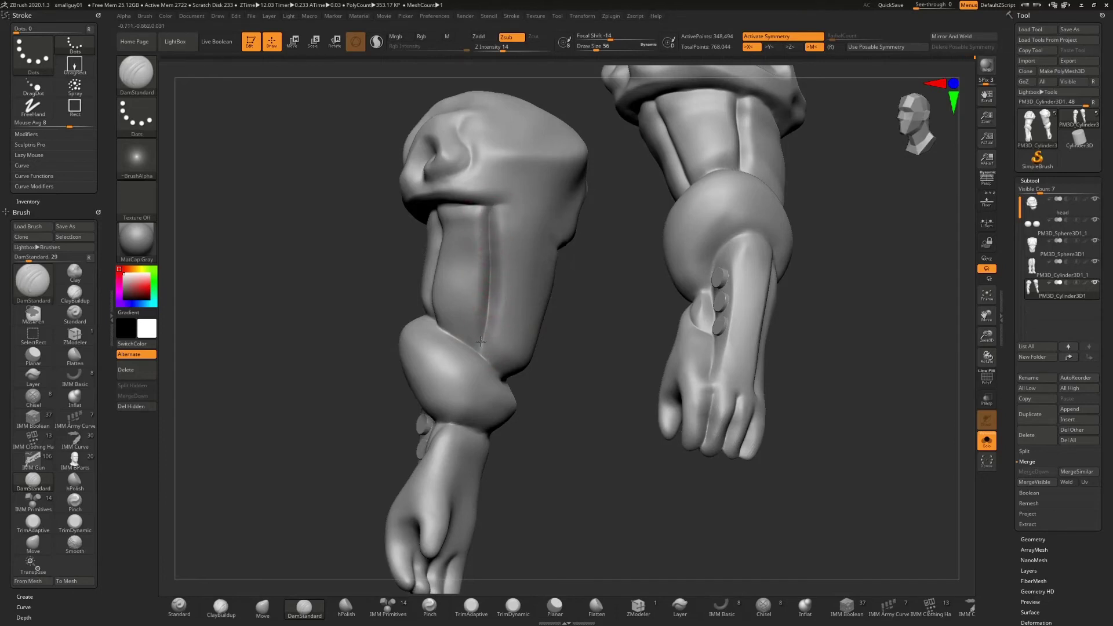
- Try masking and unmasking the arms, and inspect their polygon wireframe
{"action": "key", "text": "ctrl"}
{"action": "key", "text": "ctrl"}
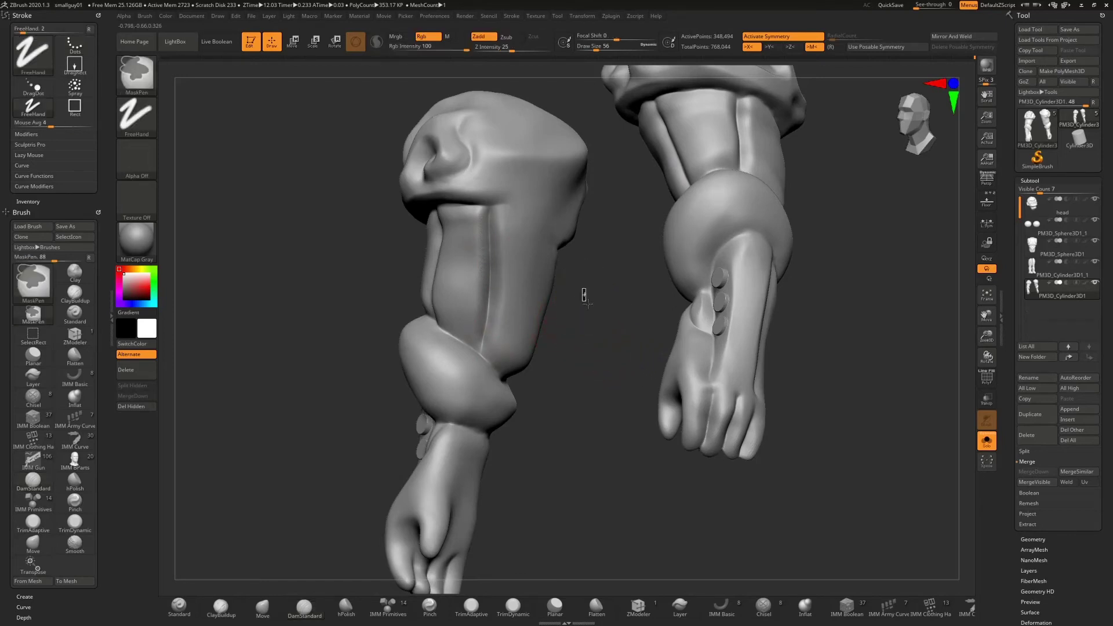
{"action": "left_click", "coordinate": [602, 323], "text": "ctrl"}
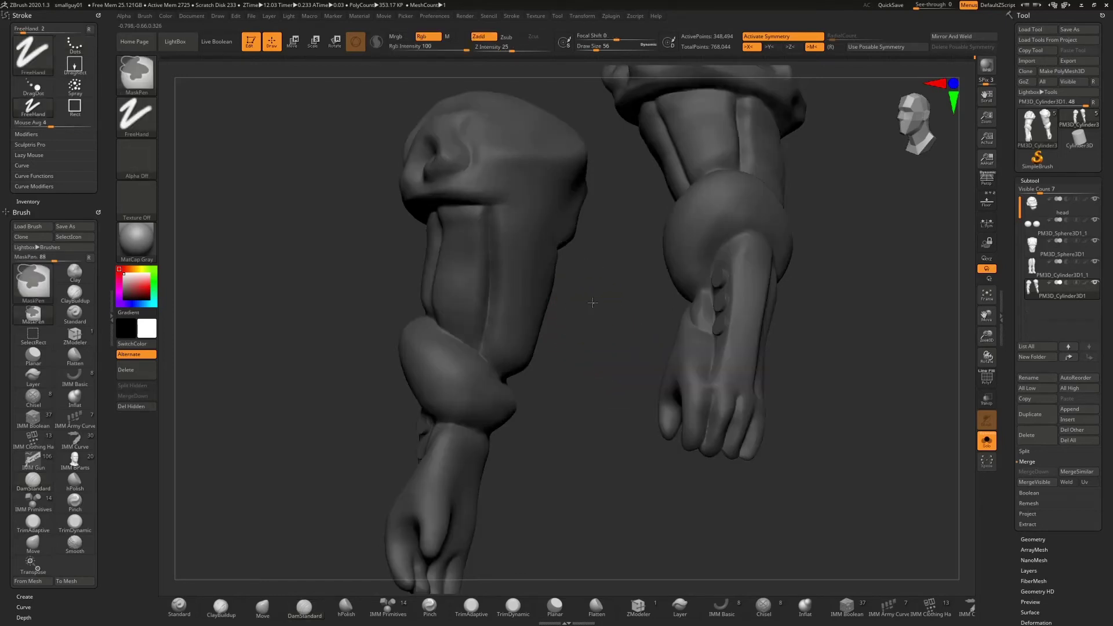
{"action": "left_click", "coordinate": [592, 302], "text": "ctrl"}
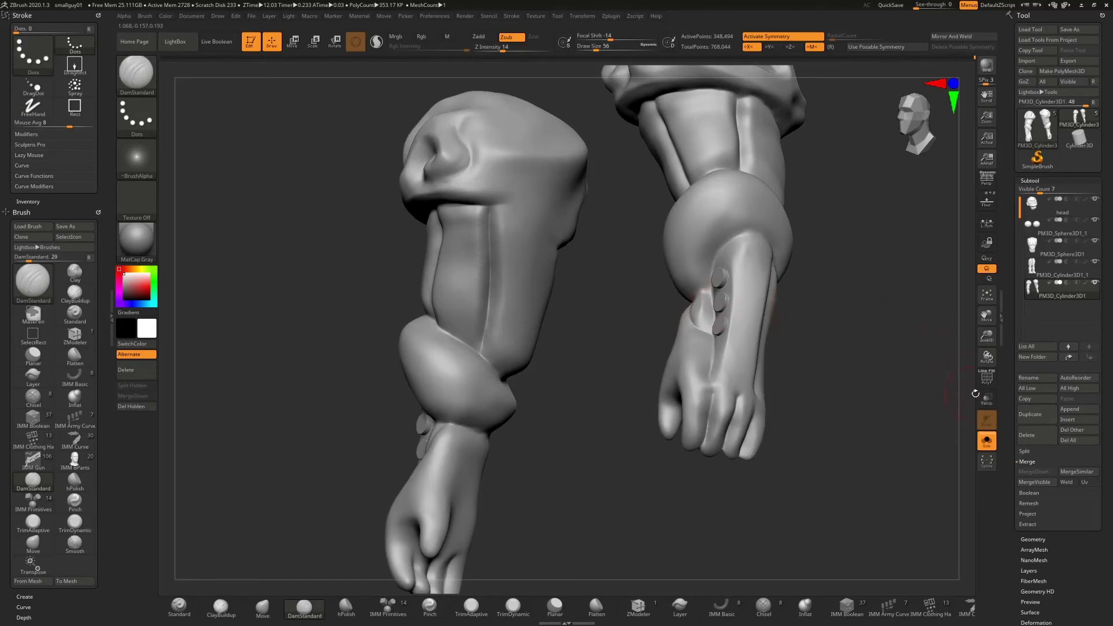
{"action": "left_click", "coordinate": [989, 382]}
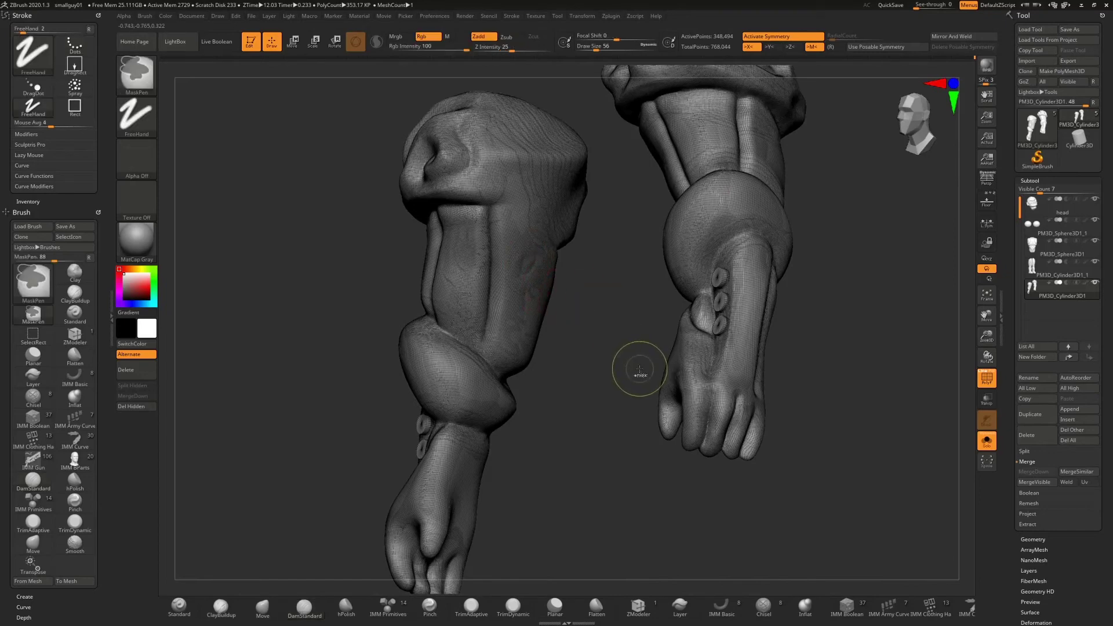
{"action": "left_click", "coordinate": [986, 377]}
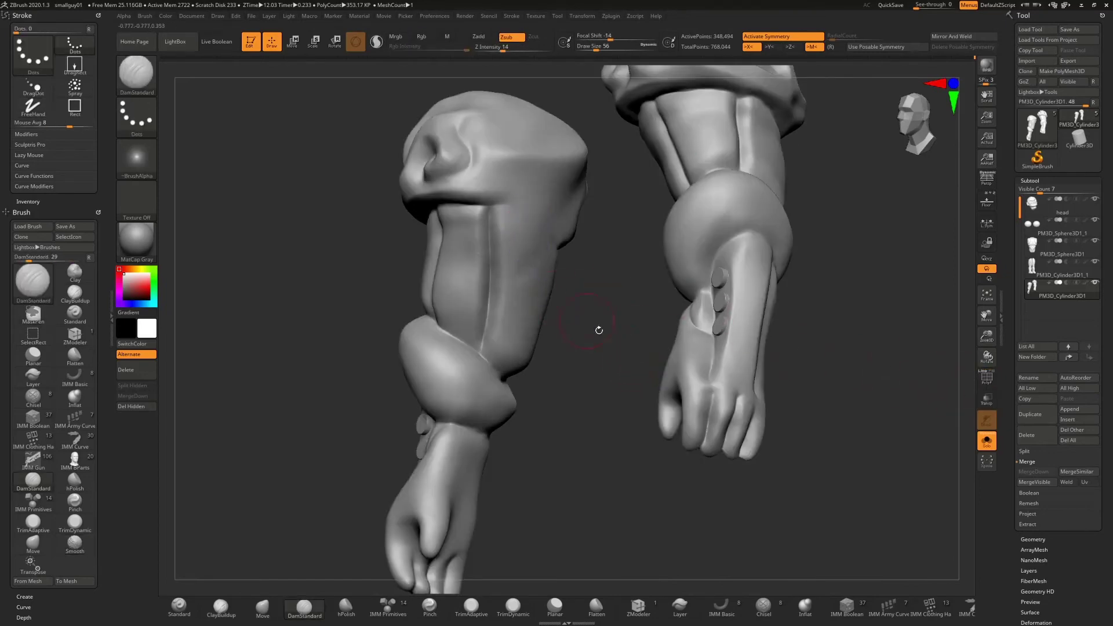
- Cut a long channel down the top of the forearm to the wrist with the Chisel brush and smooth its edges
{"action": "mouse_move", "coordinate": [596, 328]}
{"action": "left_mouse_down"}
{"action": "mouse_move", "coordinate": [560, 320]}
{"action": "mouse_move", "coordinate": [640, 371]}
{"action": "mouse_move", "coordinate": [690, 373]}
{"action": "mouse_move", "coordinate": [664, 375]}
{"action": "mouse_move", "coordinate": [664, 345]}
{"action": "left_mouse_up"}
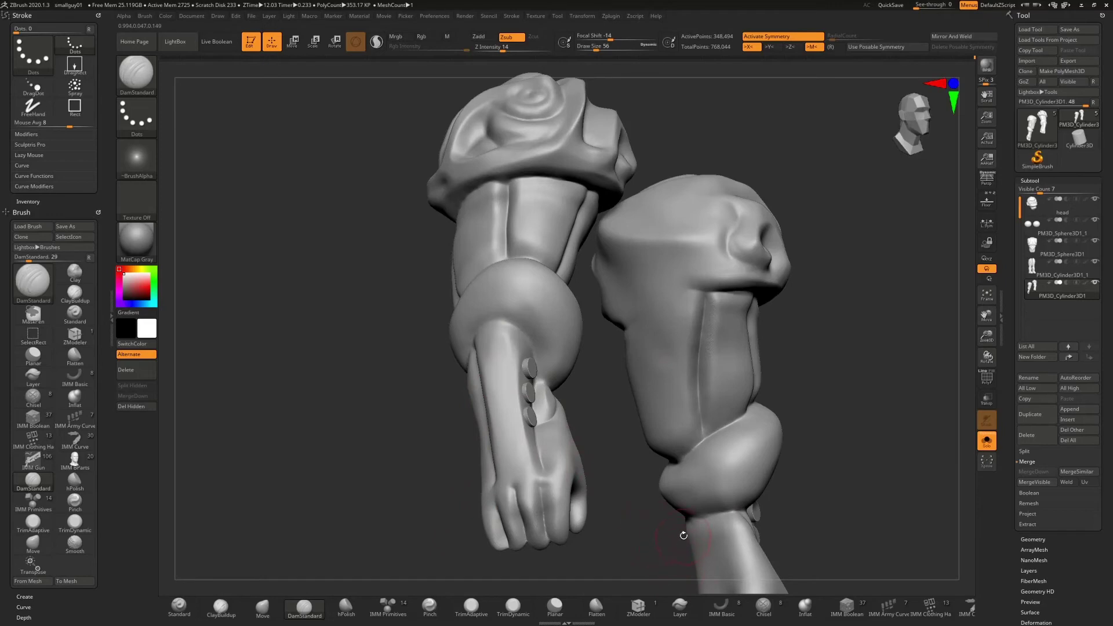
{"action": "left_click", "coordinate": [763, 606]}
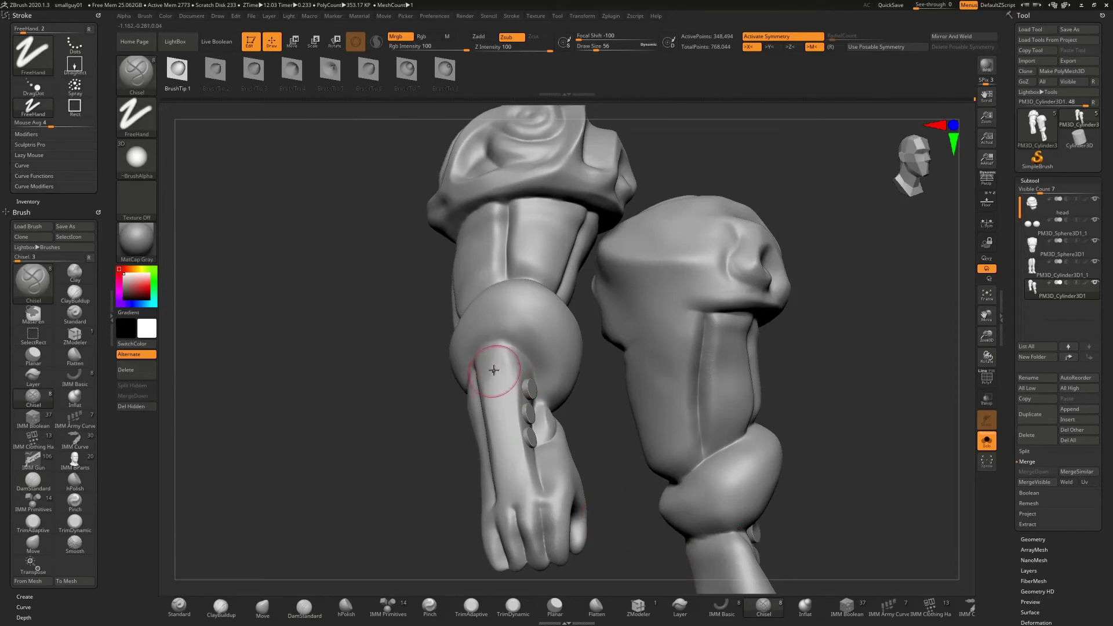
{"action": "left_click_drag", "start_coordinate": [502, 443], "coordinate": [517, 534]}
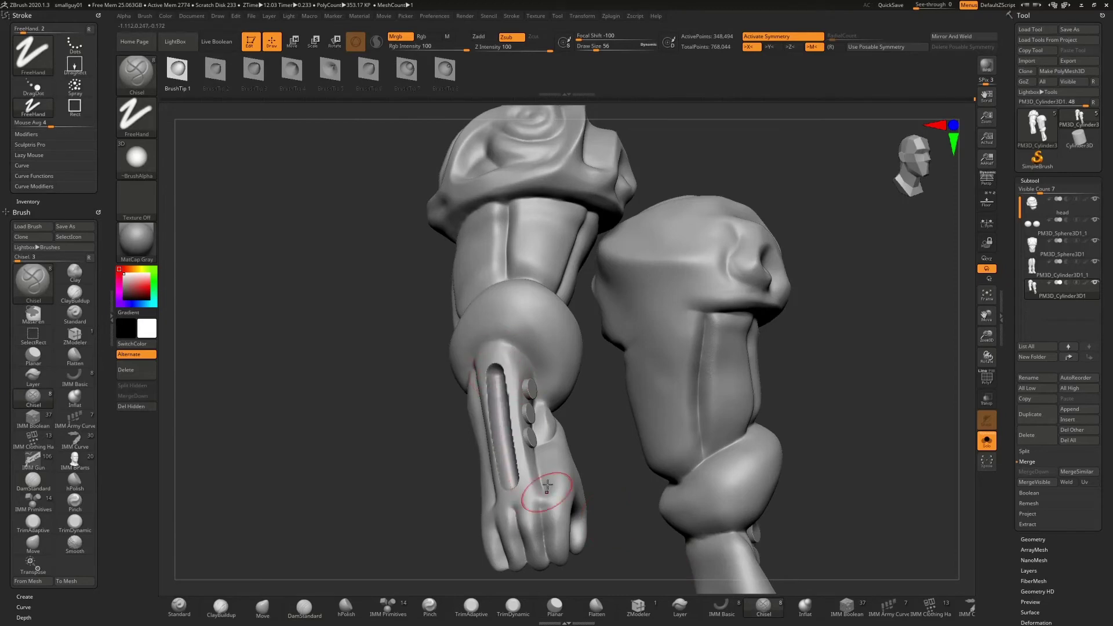
{"action": "mouse_move", "coordinate": [378, 469]}
{"action": "left_mouse_down"}
{"action": "mouse_move", "coordinate": [400, 487]}
{"action": "mouse_move", "coordinate": [396, 500]}
{"action": "mouse_move", "coordinate": [379, 496]}
{"action": "mouse_move", "coordinate": [392, 458]}
{"action": "left_mouse_up"}
{"action": "key", "text": "shift"}
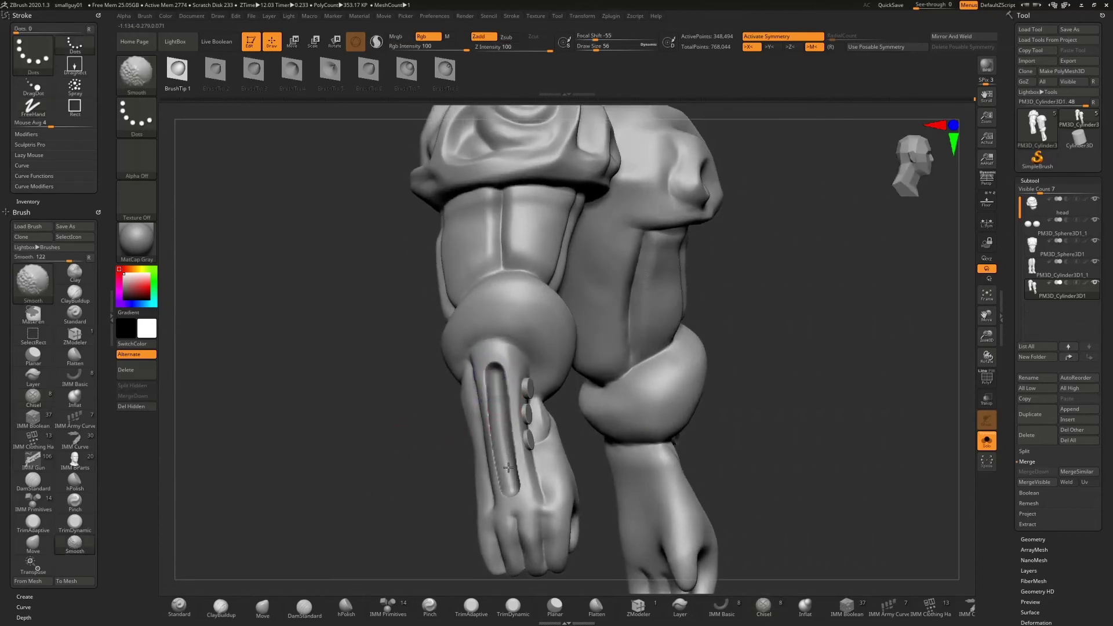
{"action": "left_click_drag", "start_coordinate": [501, 451], "coordinate": [508, 492], "text": "shift"}
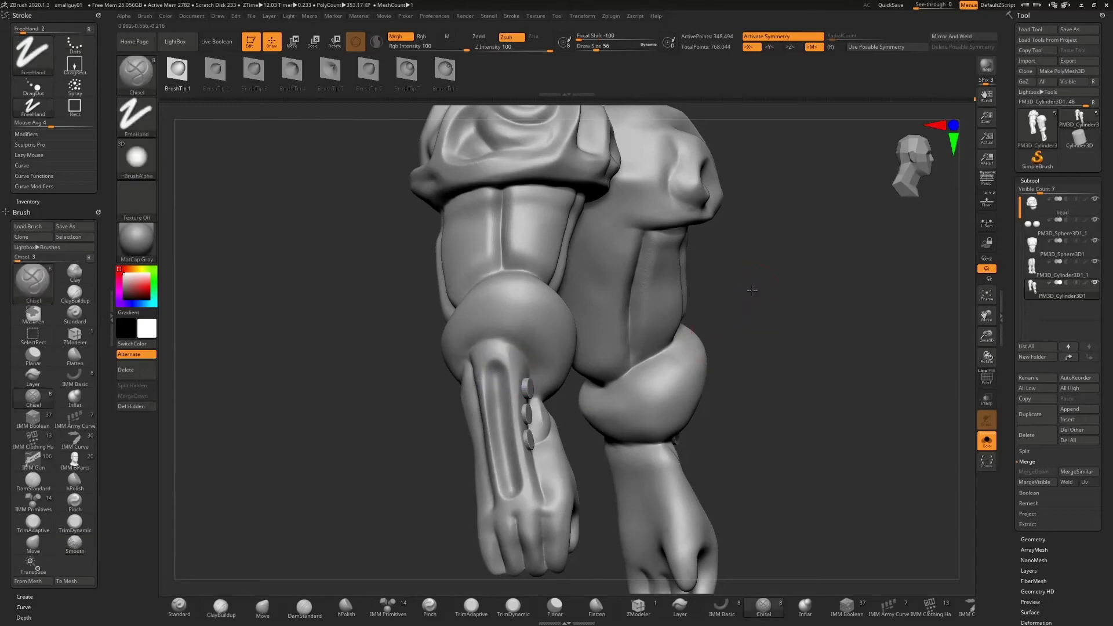
{"action": "mouse_move", "coordinate": [740, 311]}
{"action": "left_mouse_down"}
{"action": "mouse_move", "coordinate": [707, 290]}
{"action": "mouse_move", "coordinate": [783, 295]}
{"action": "mouse_move", "coordinate": [748, 297]}
{"action": "mouse_move", "coordinate": [760, 298]}
{"action": "left_mouse_up"}
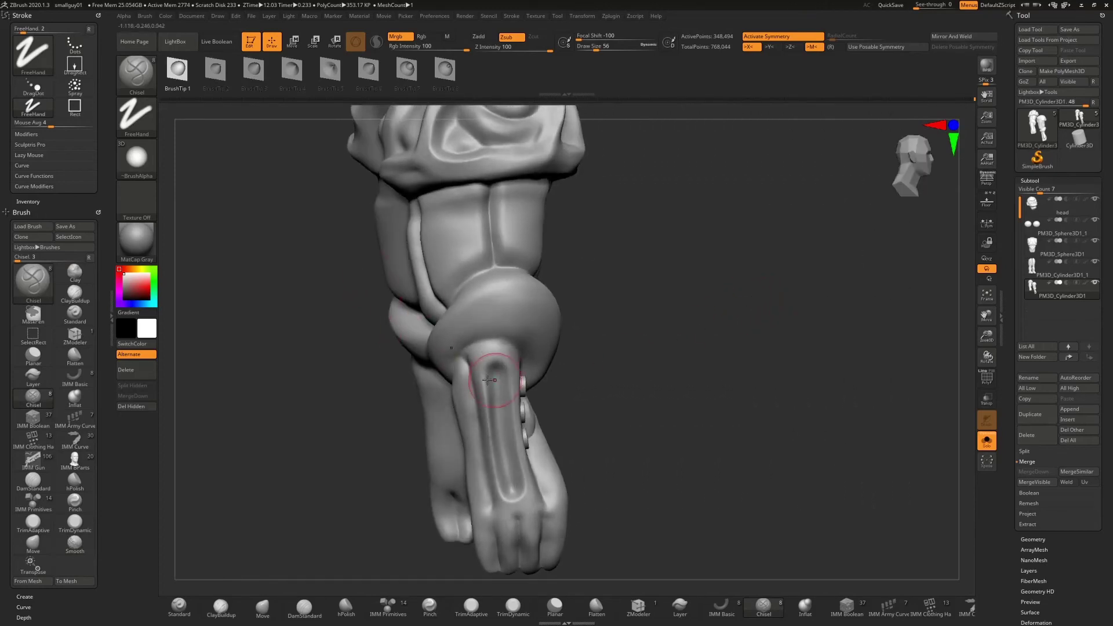
- Insert a small cylinder from IMM Primitives in the middle of the forearm channel and show its Move gizmo
{"action": "left_click", "coordinate": [221, 605]}
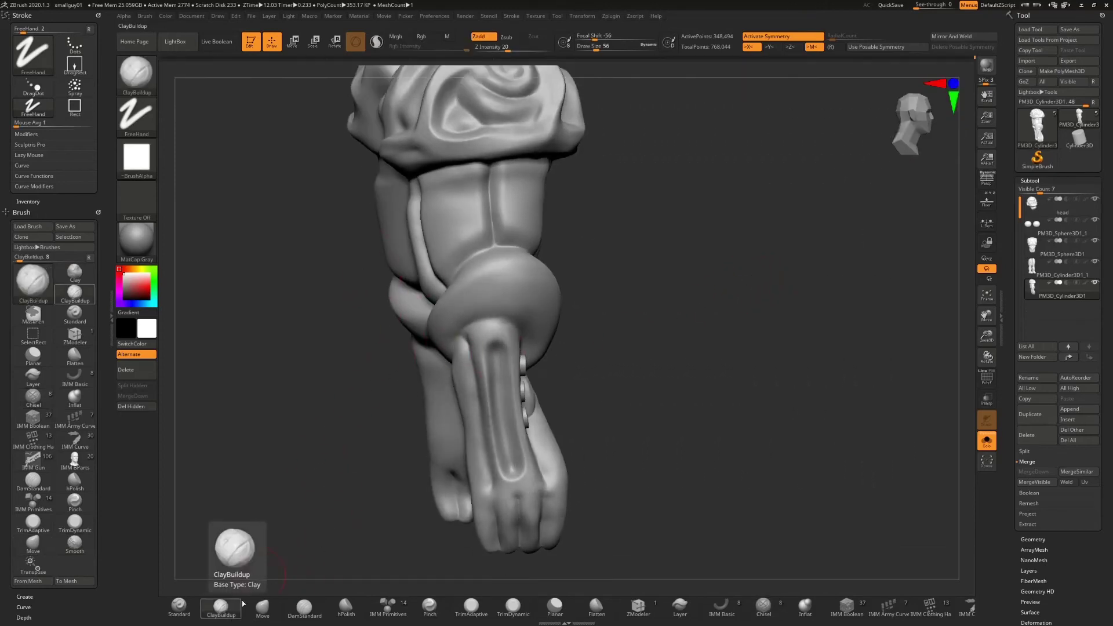
{"action": "left_click", "coordinate": [388, 605]}
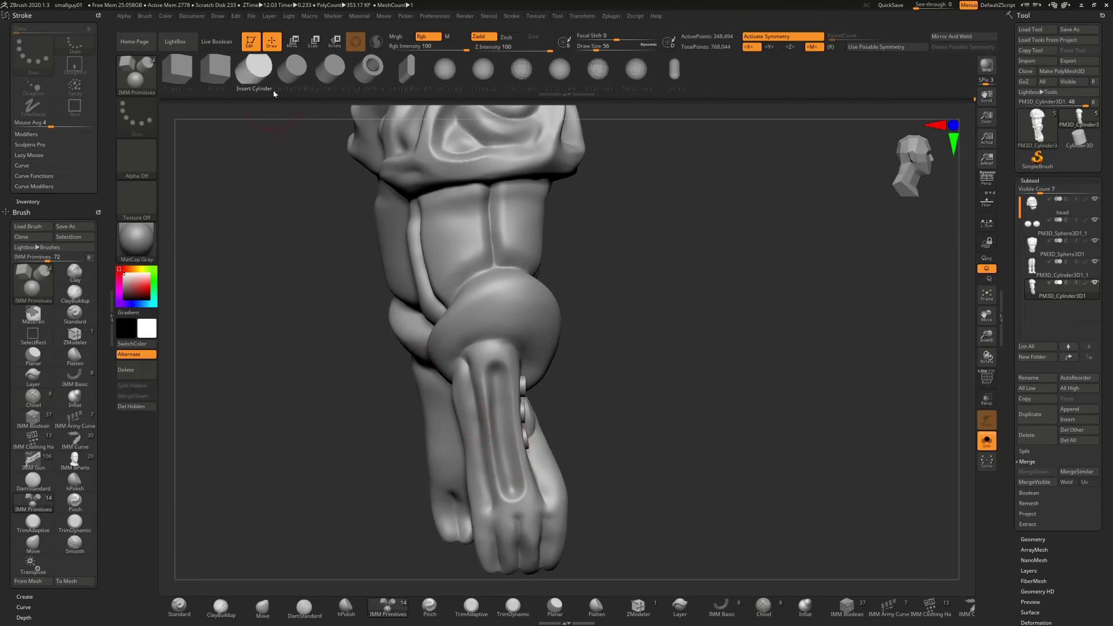
{"action": "left_click_drag", "start_coordinate": [501, 438], "coordinate": [510, 440]}
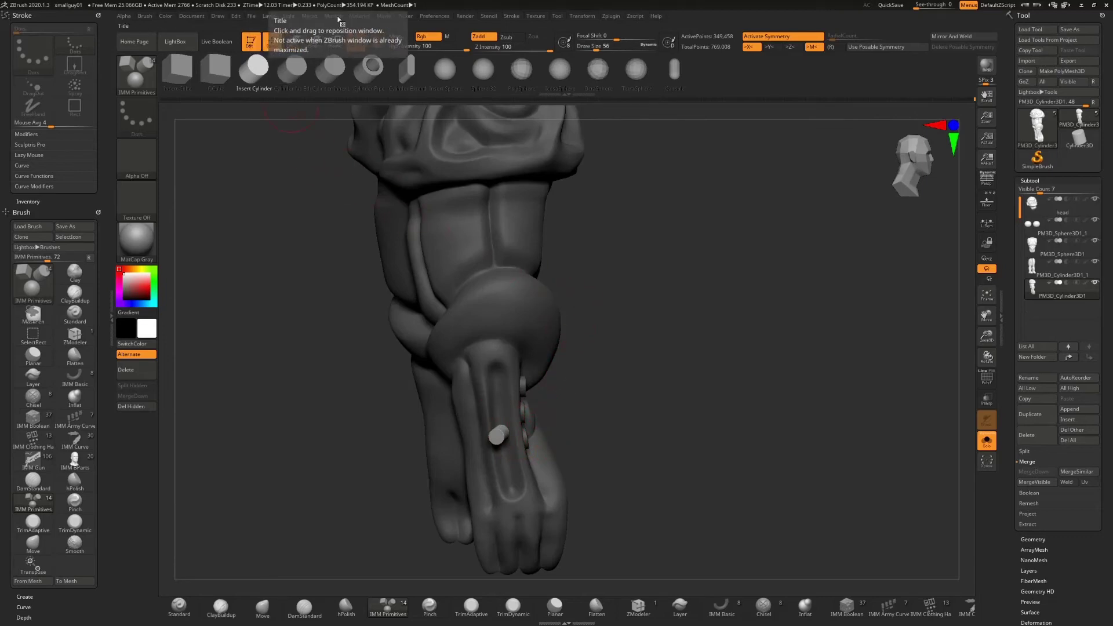
{"action": "left_click", "coordinate": [293, 42]}
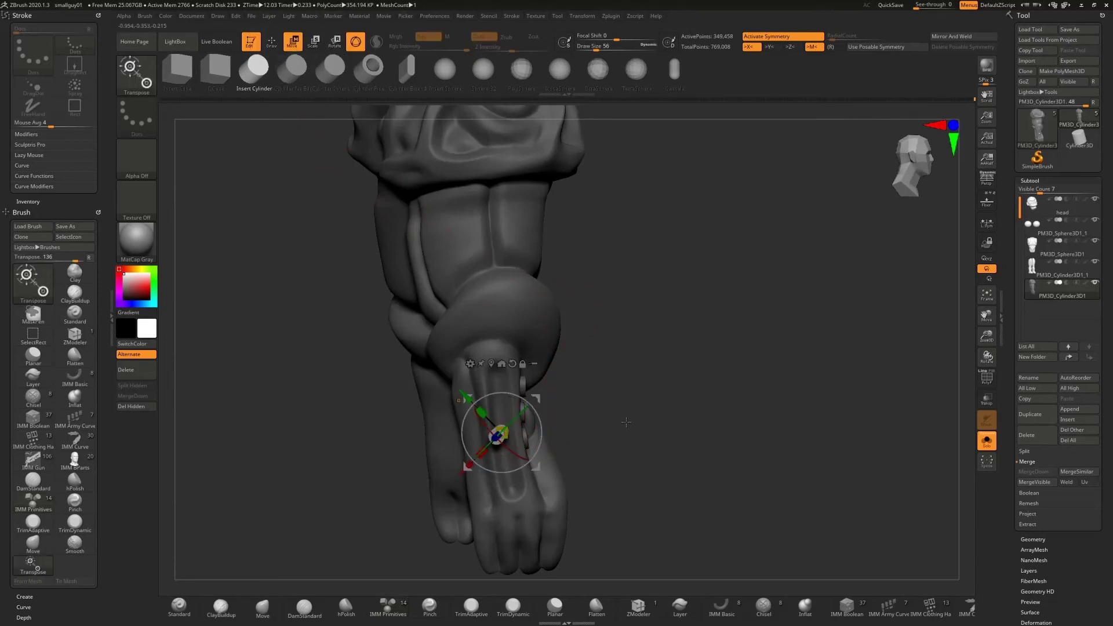
- Rotate the inserted cylinder so that it lies lengthwise along the forearm channel
{"action": "left_click_drag", "start_coordinate": [626, 422], "coordinate": [584, 298], "text": "alt"}
{"action": "left_click_drag", "start_coordinate": [987, 337], "coordinate": [996, 384]}
{"action": "left_click_drag", "start_coordinate": [470, 324], "coordinate": [515, 370]}
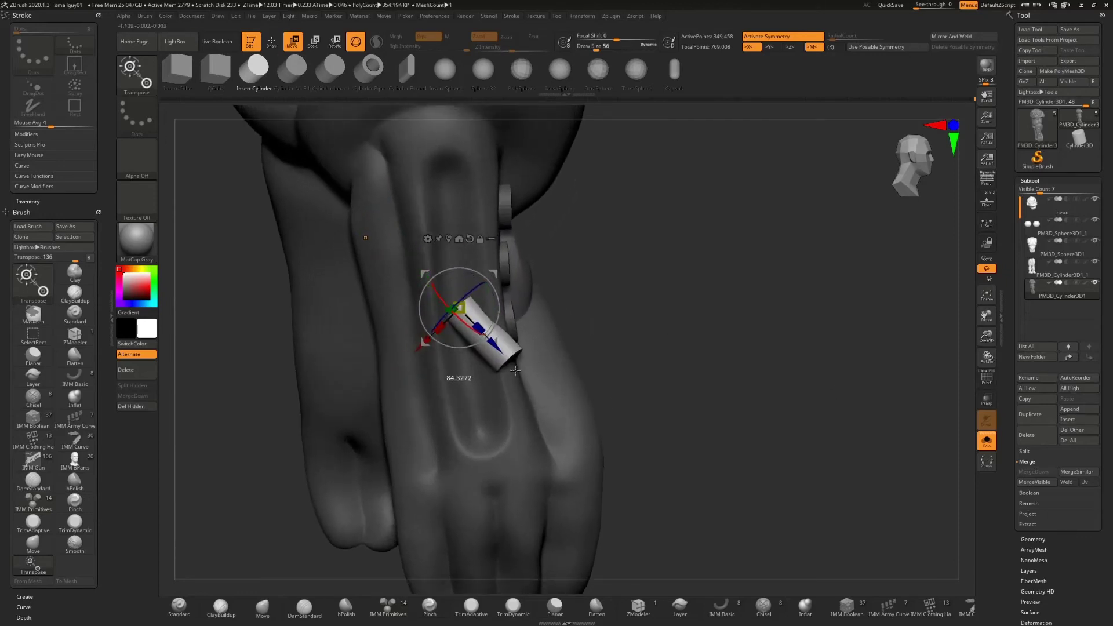
{"action": "left_click_drag", "start_coordinate": [499, 305], "coordinate": [494, 328]}
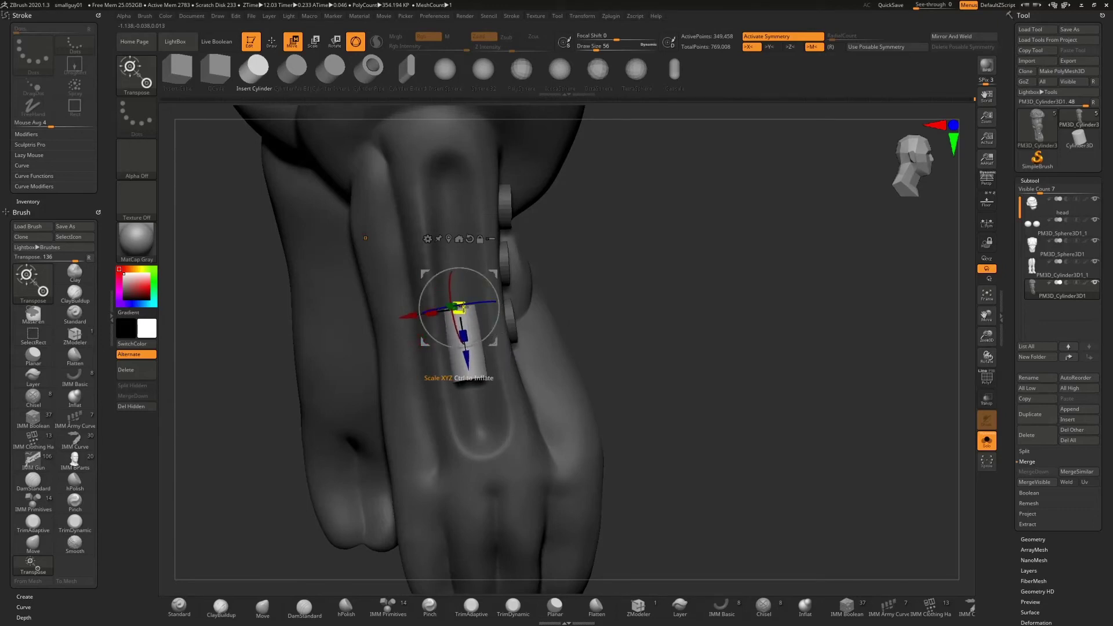
- Resize the cylinder to the channel's width and stretch it along the forearm until it fills the channel's length
{"action": "left_click_drag", "start_coordinate": [470, 302], "coordinate": [462, 323]}
{"action": "left_click_drag", "start_coordinate": [638, 353], "coordinate": [564, 346]}
{"action": "left_click_drag", "start_coordinate": [481, 415], "coordinate": [480, 422]}
{"action": "left_click_drag", "start_coordinate": [465, 335], "coordinate": [486, 485]}
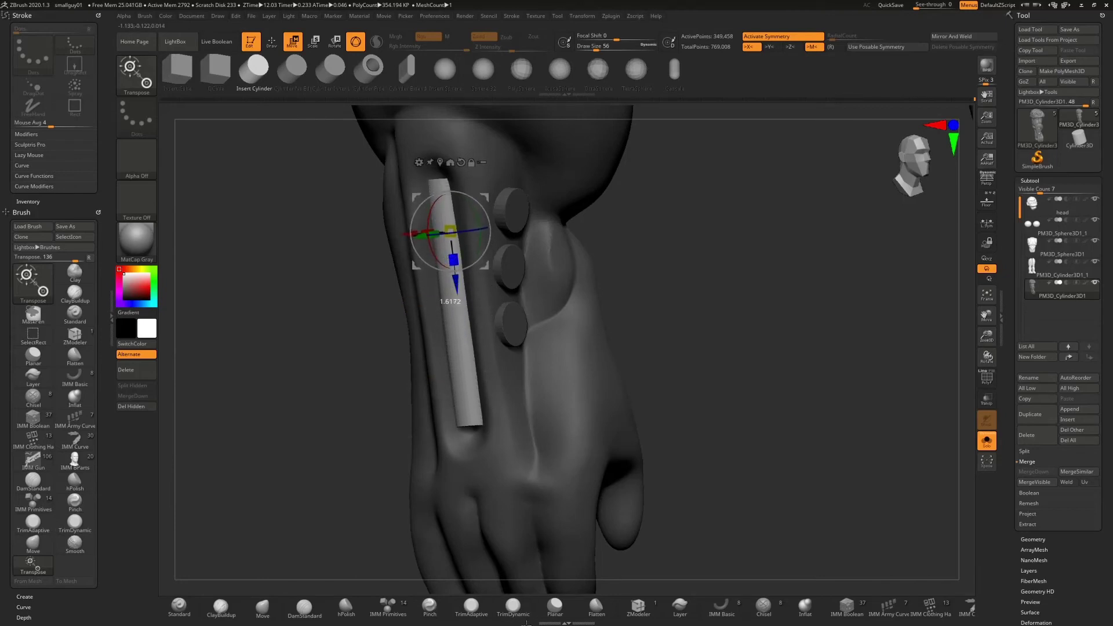
{"action": "left_click_drag", "start_coordinate": [454, 259], "coordinate": [493, 492]}
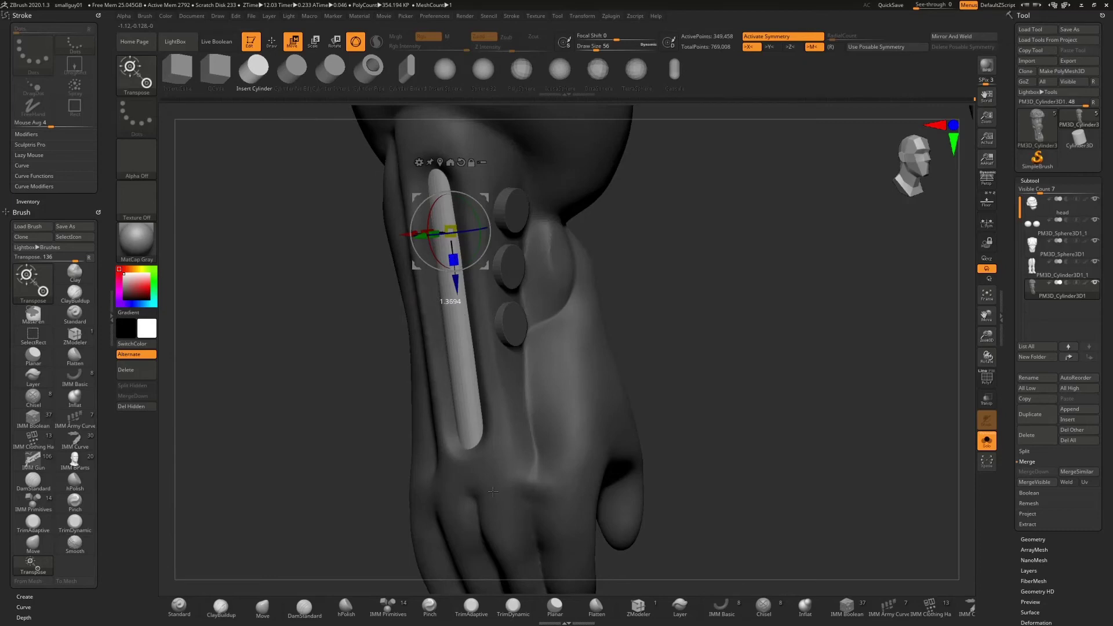
- Adjust the cylinder's position so it sits in the forearm channel, and clear the mask from the arms
{"action": "left_click_drag", "start_coordinate": [709, 319], "coordinate": [596, 338]}
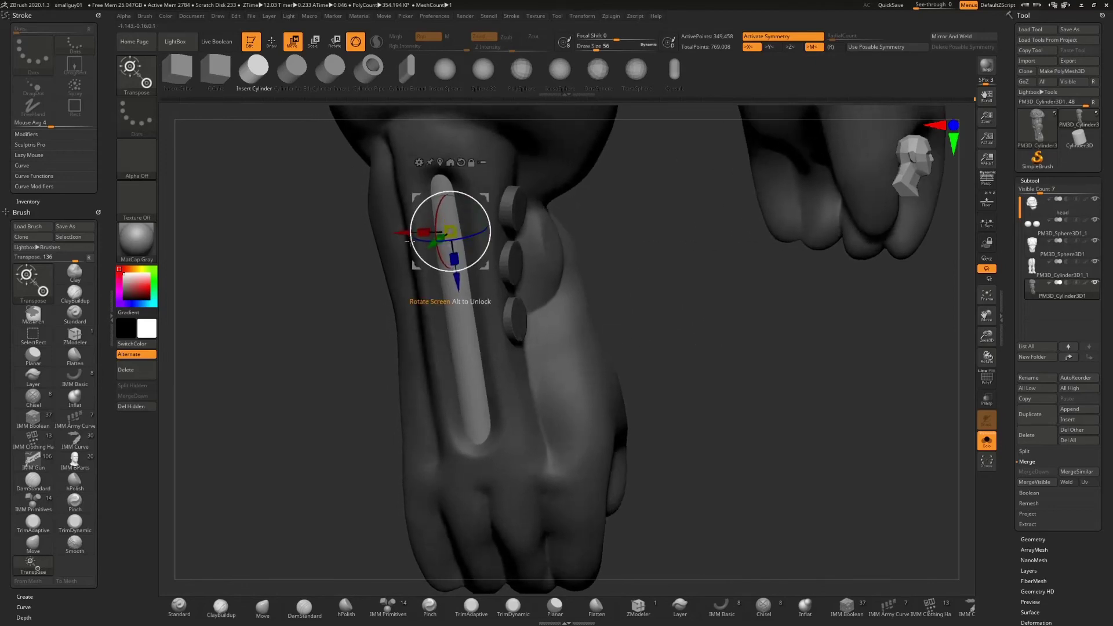
{"action": "left_click_drag", "start_coordinate": [434, 246], "coordinate": [431, 248]}
{"action": "left_click_drag", "start_coordinate": [620, 336], "coordinate": [613, 299]}
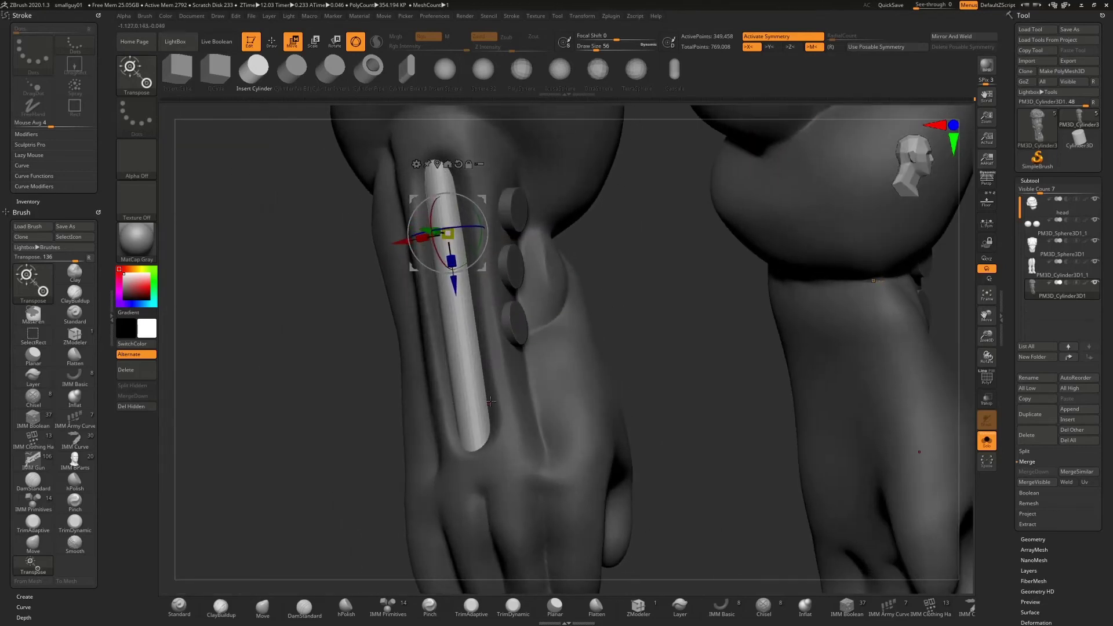
{"action": "left_click_drag", "start_coordinate": [625, 241], "coordinate": [676, 304], "text": "ctrl"}
{"action": "left_click_drag", "start_coordinate": [624, 237], "coordinate": [708, 343], "text": "ctrl"}
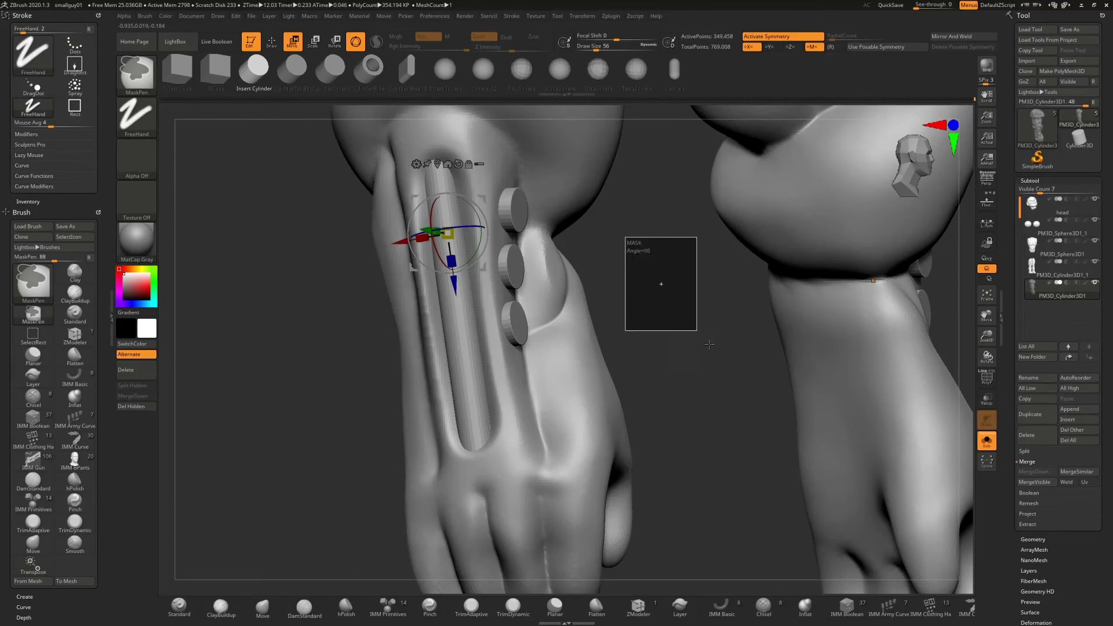
- Leave the Move gizmo for Draw mode and display the wireframe to examine the forearm rod's mesh in its channel
{"action": "mouse_move", "coordinate": [636, 280]}
{"action": "left_mouse_down"}
{"action": "mouse_move", "coordinate": [650, 284]}
{"action": "mouse_move", "coordinate": [651, 308]}
{"action": "mouse_move", "coordinate": [638, 277]}
{"action": "mouse_move", "coordinate": [722, 352]}
{"action": "left_mouse_up"}
{"action": "key", "text": "q"}
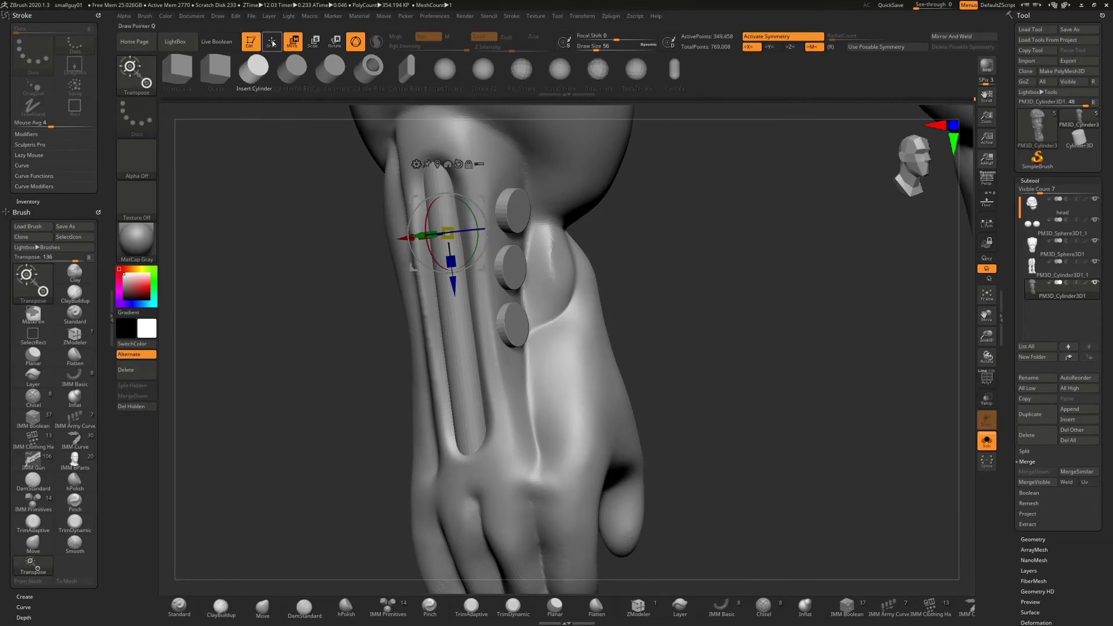
{"action": "key", "text": "ctrl"}
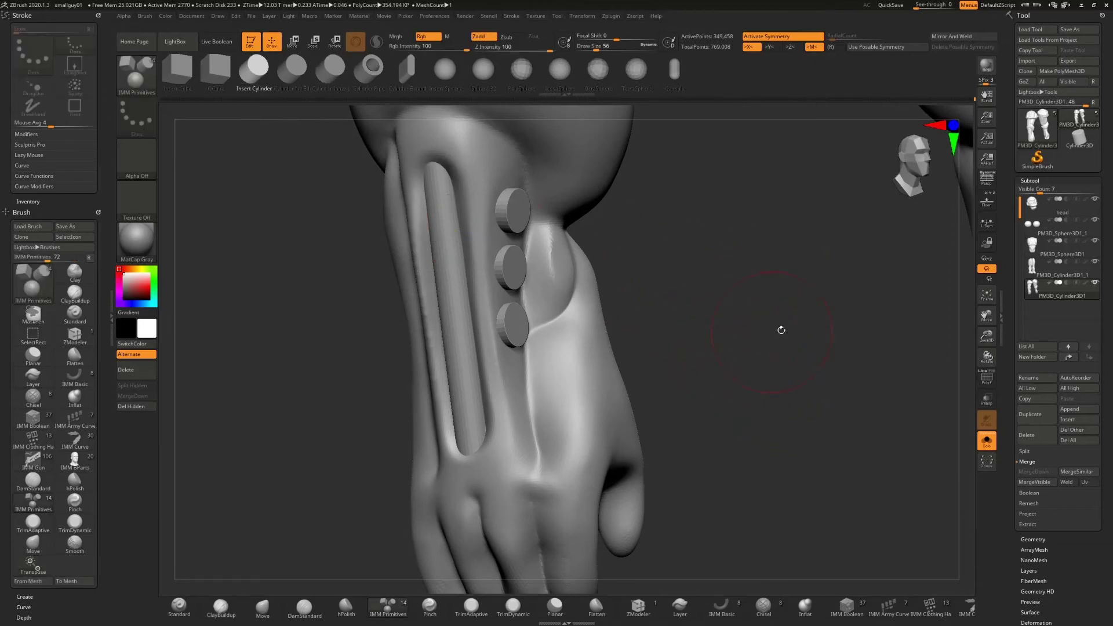
{"action": "left_click", "coordinate": [986, 377]}
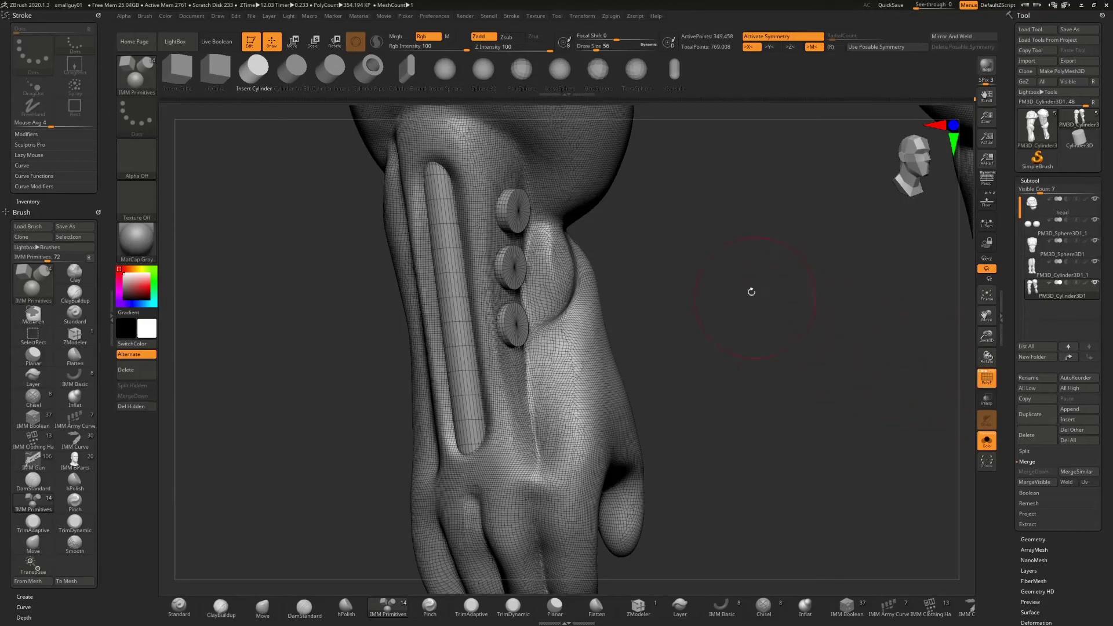
{"action": "left_click_drag", "start_coordinate": [750, 290], "coordinate": [780, 273]}
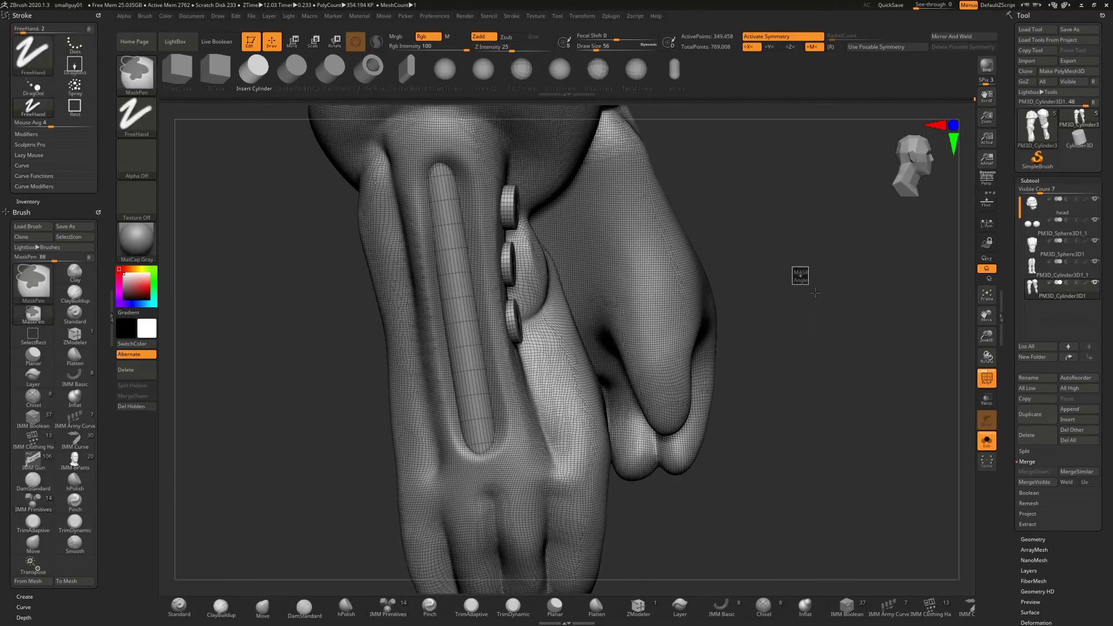
- Try merging the rods into the arms with DynaMesh at resolution 480, and hide the wireframe
{"action": "left_click_drag", "start_coordinate": [988, 336], "coordinate": [972, 314]}
{"action": "left_click", "coordinate": [1034, 539]}
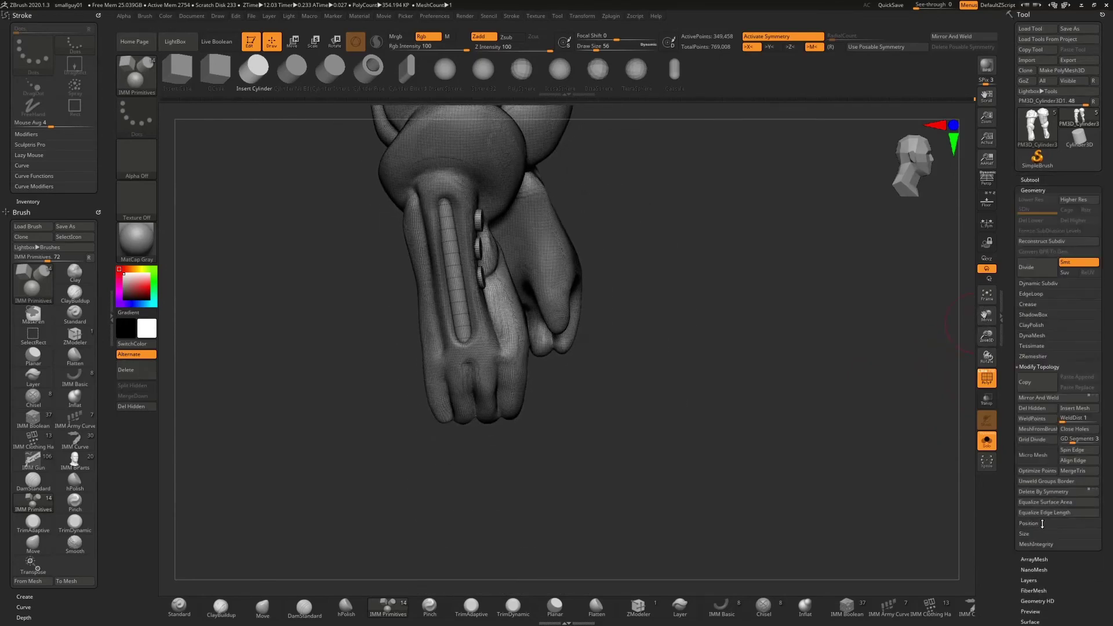
{"action": "left_click", "coordinate": [1033, 336]}
{"action": "left_click", "coordinate": [1040, 350]}
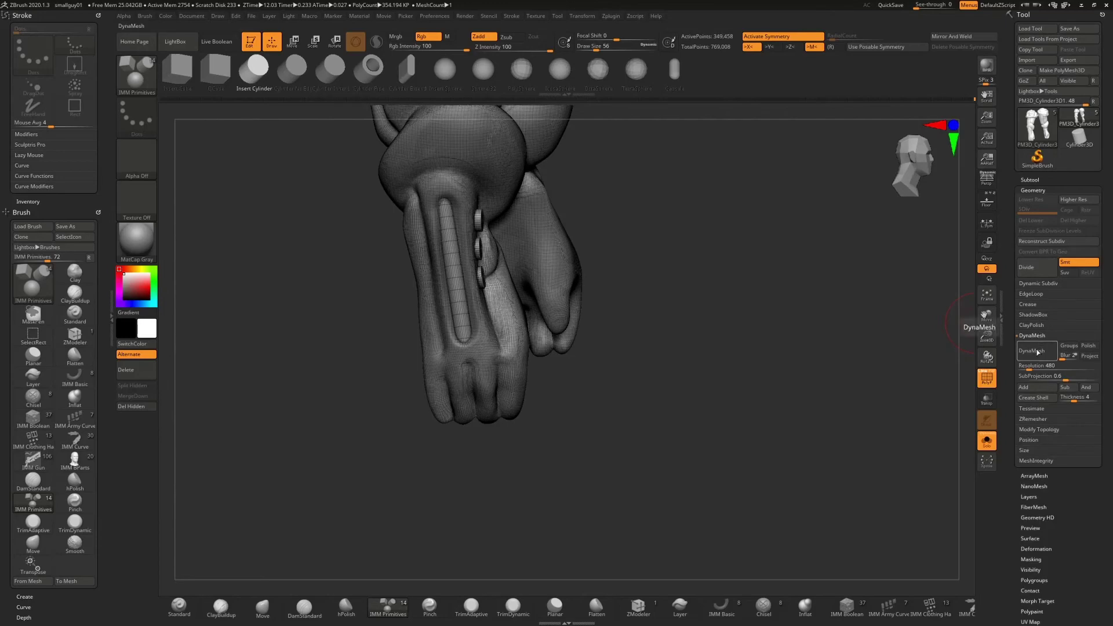
{"action": "left_click_drag", "start_coordinate": [780, 244], "coordinate": [902, 355], "text": "alt"}
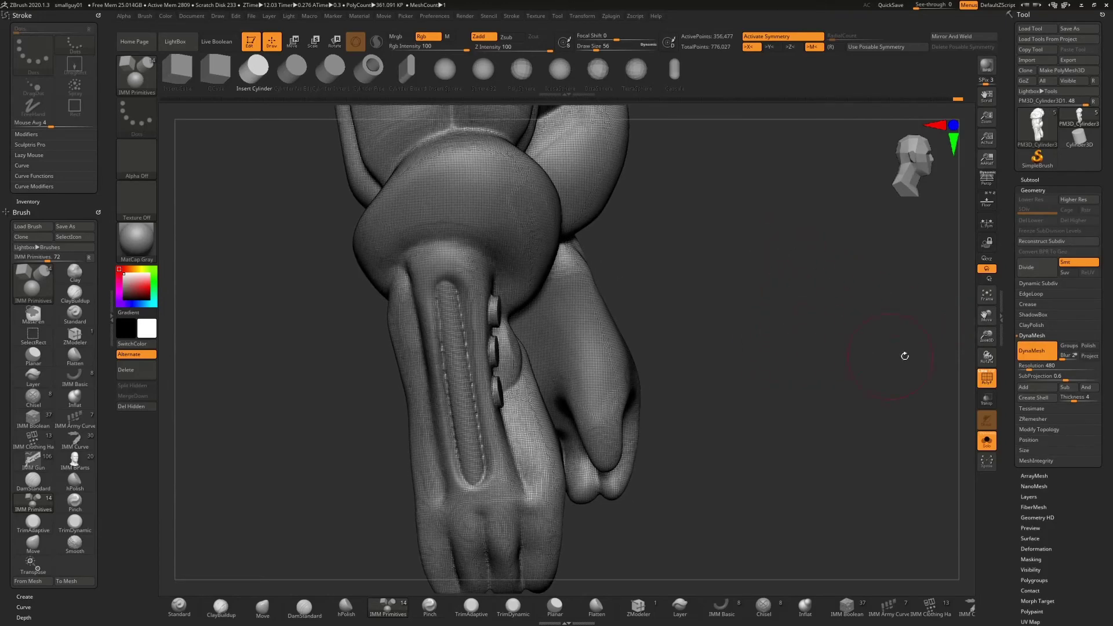
{"action": "left_click", "coordinate": [986, 378]}
{"action": "left_click_drag", "start_coordinate": [826, 317], "coordinate": [879, 327]}
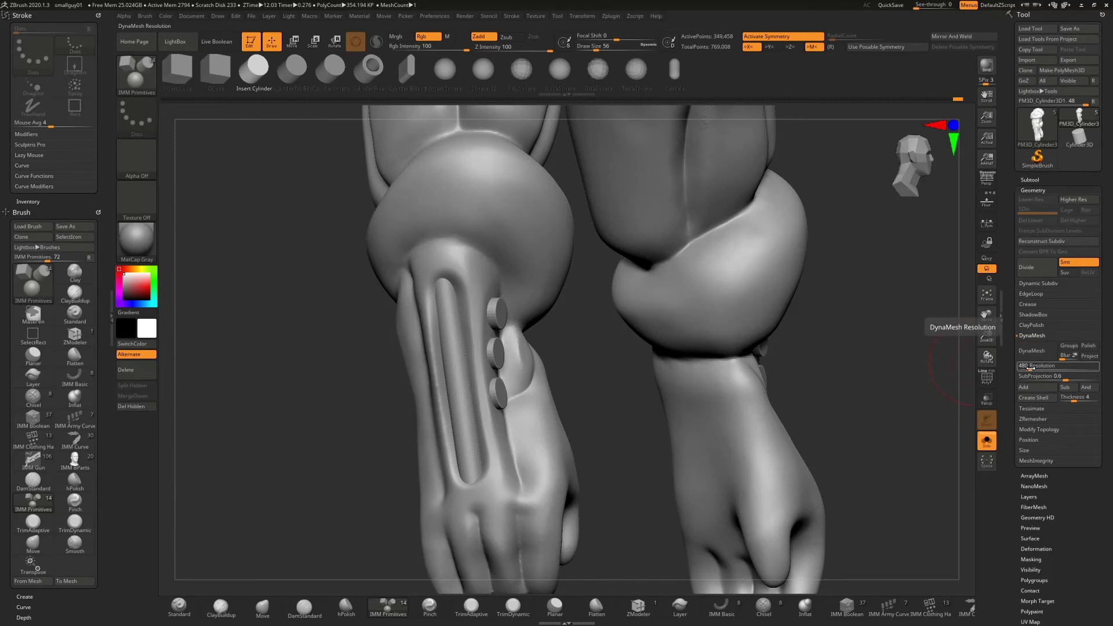
- Set the DynaMesh resolution to 760 and remesh the arms together with the forearm rods
{"action": "left_click_drag", "start_coordinate": [1013, 369], "coordinate": [1034, 369]}
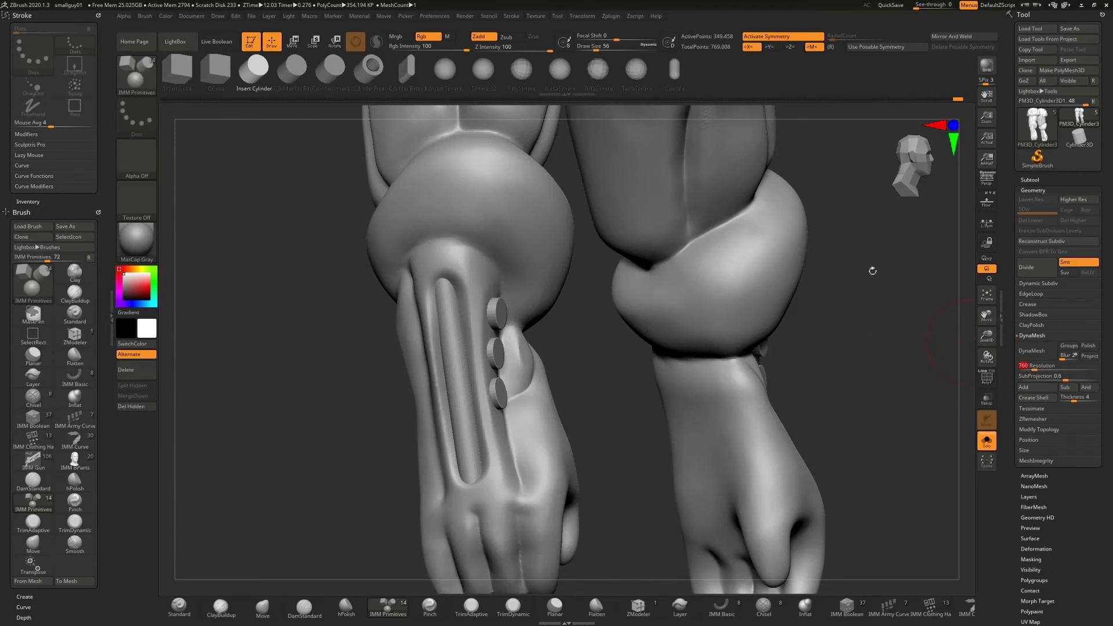
{"action": "left_click", "coordinate": [1032, 351]}
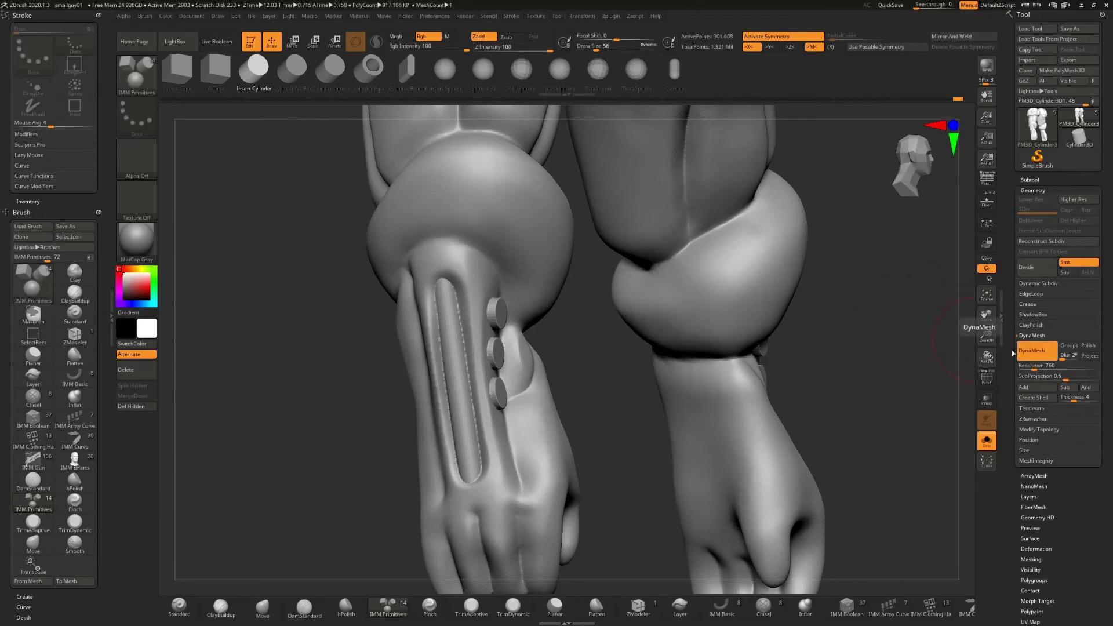
{"action": "left_click_drag", "start_coordinate": [893, 330], "coordinate": [855, 343]}
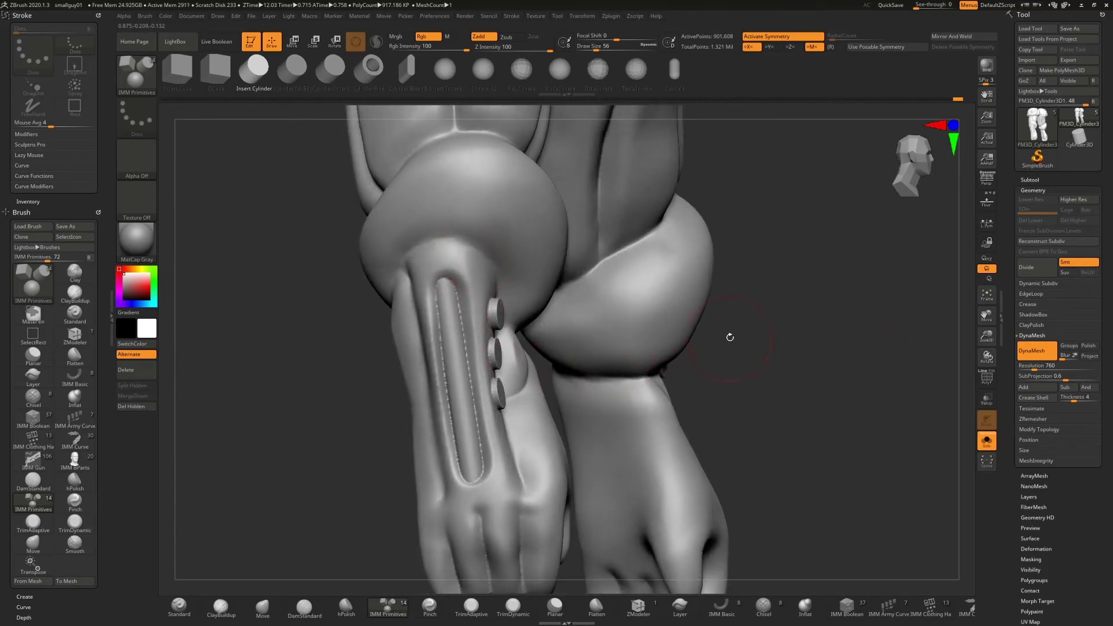
- Reduce the brush to draw size 23 and smooth the jagged seams along both sides of the forearm rod
{"action": "key", "text": "s"}
{"action": "left_click_drag", "start_coordinate": [752, 347], "coordinate": [749, 348]}
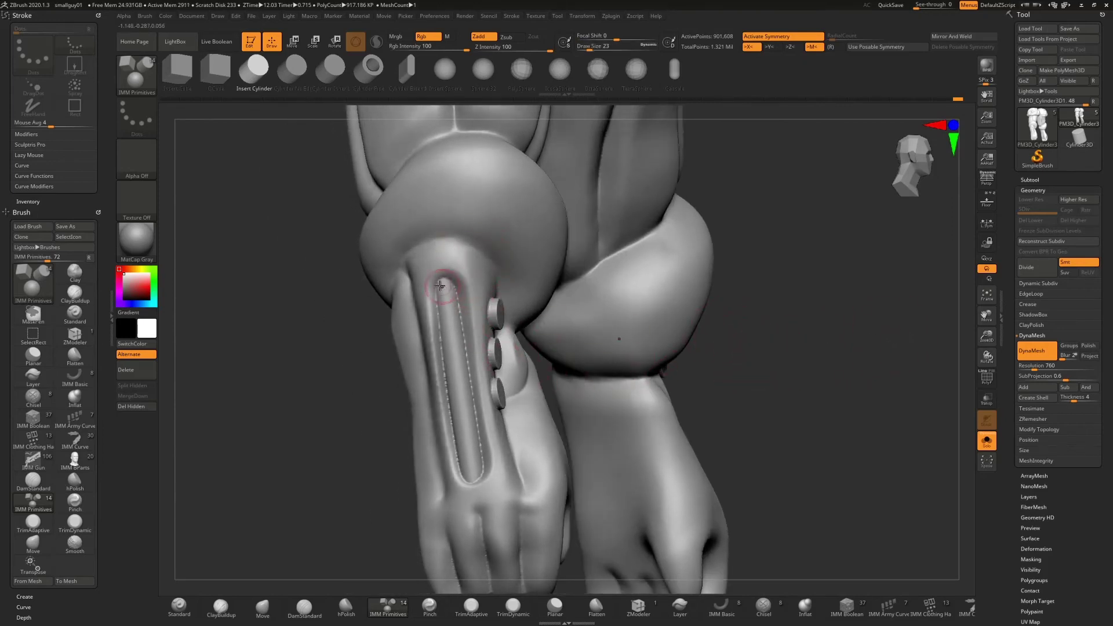
{"action": "left_click_drag", "start_coordinate": [437, 286], "coordinate": [458, 473], "text": "shift"}
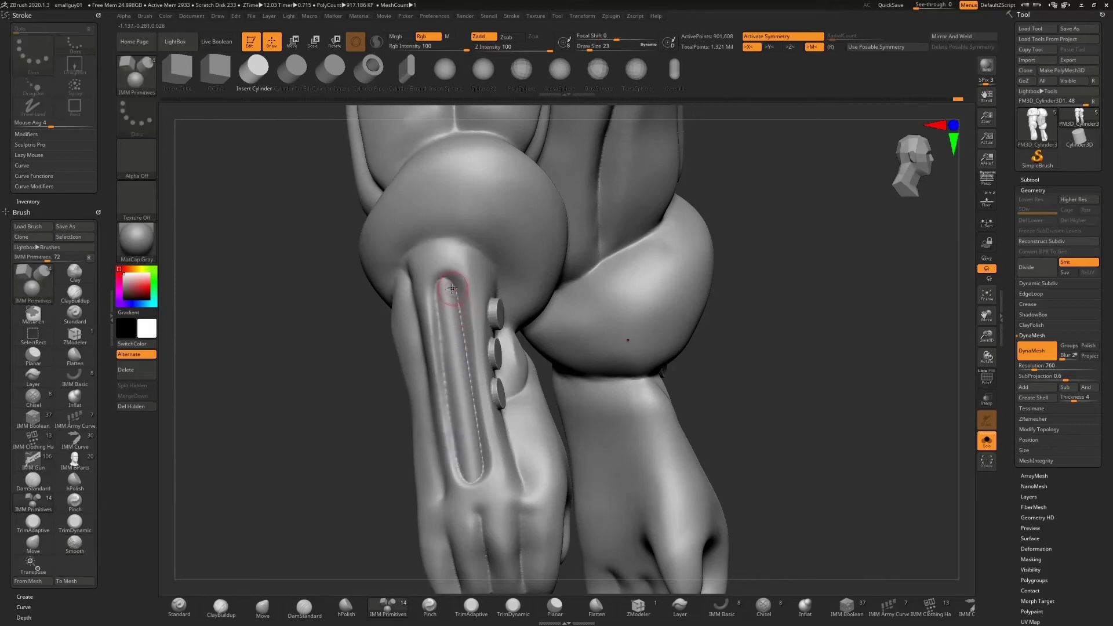
{"action": "key", "text": "shift"}
{"action": "left_click_drag", "start_coordinate": [459, 316], "coordinate": [480, 469], "text": "shift"}
- Carve a curved groove across the back of the upper arm above the elbow with DamStandard at draw size 65
{"action": "mouse_move", "coordinate": [857, 348]}
{"action": "left_mouse_down"}
{"action": "mouse_move", "coordinate": [755, 340]}
{"action": "mouse_move", "coordinate": [939, 369]}
{"action": "left_mouse_up"}
{"action": "left_click_drag", "start_coordinate": [986, 336], "coordinate": [951, 287]}
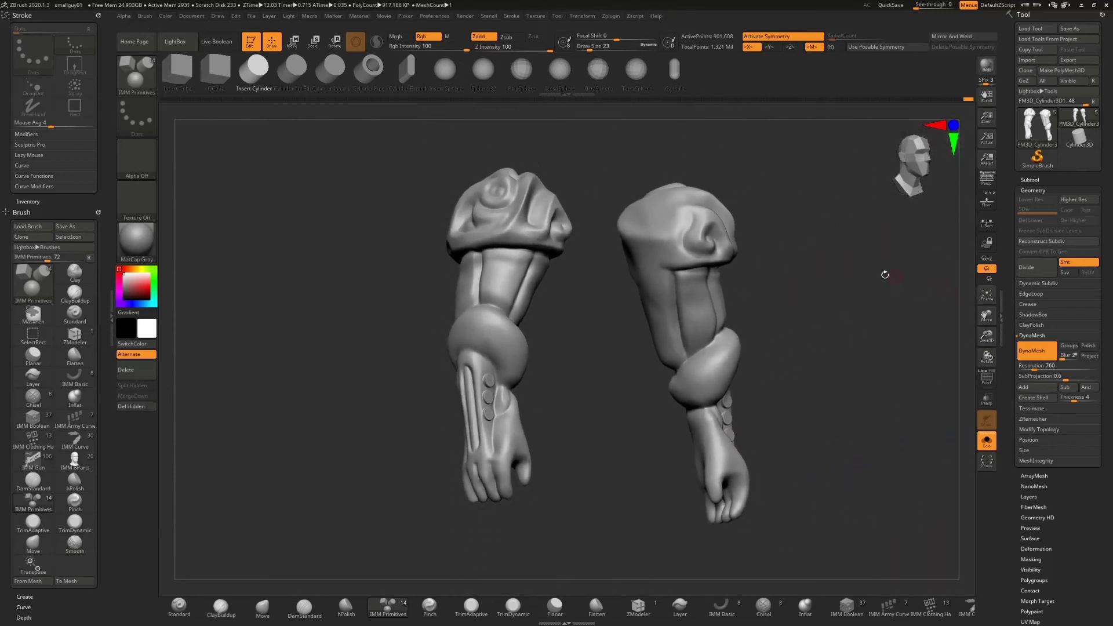
{"action": "mouse_move", "coordinate": [854, 243]}
{"action": "left_mouse_down"}
{"action": "mouse_move", "coordinate": [879, 260]}
{"action": "mouse_move", "coordinate": [825, 248]}
{"action": "mouse_move", "coordinate": [890, 251]}
{"action": "mouse_move", "coordinate": [765, 306]}
{"action": "mouse_move", "coordinate": [825, 282]}
{"action": "left_mouse_up"}
{"action": "left_click_drag", "start_coordinate": [666, 271], "coordinate": [738, 269]}
{"action": "left_click_drag", "start_coordinate": [986, 336], "coordinate": [935, 312]}
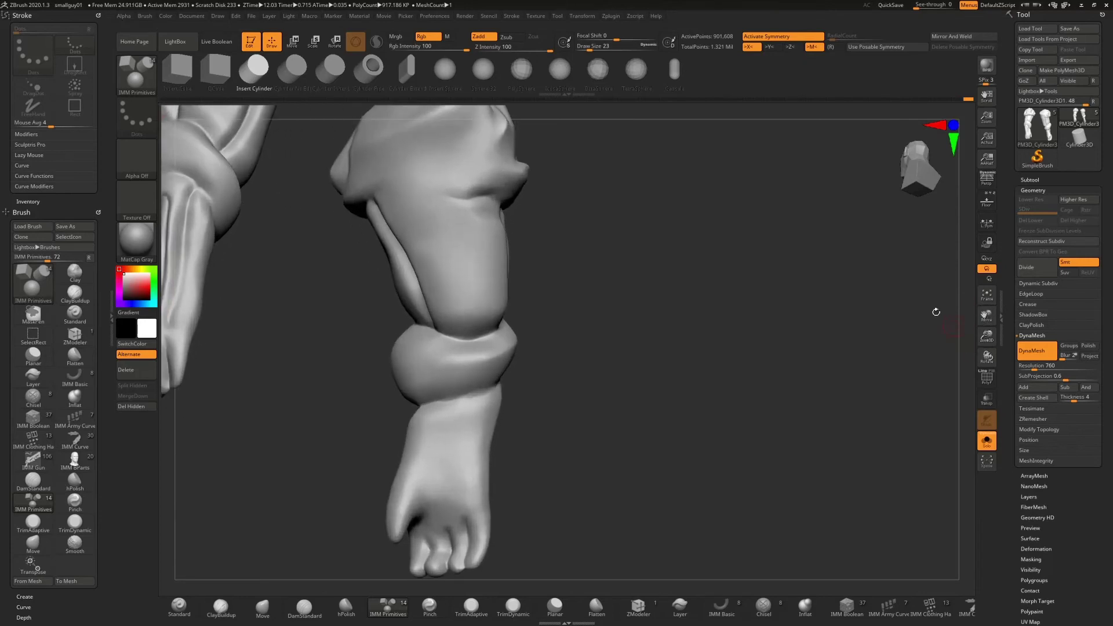
{"action": "mouse_move", "coordinate": [684, 222]}
{"action": "left_mouse_down", "text": "alt"}
{"action": "mouse_move", "coordinate": [684, 334]}
{"action": "mouse_move", "coordinate": [633, 318]}
{"action": "mouse_move", "coordinate": [647, 312]}
{"action": "left_mouse_up", "text": "alt"}
{"action": "left_click", "coordinate": [304, 608]}
{"action": "key", "text": "s"}
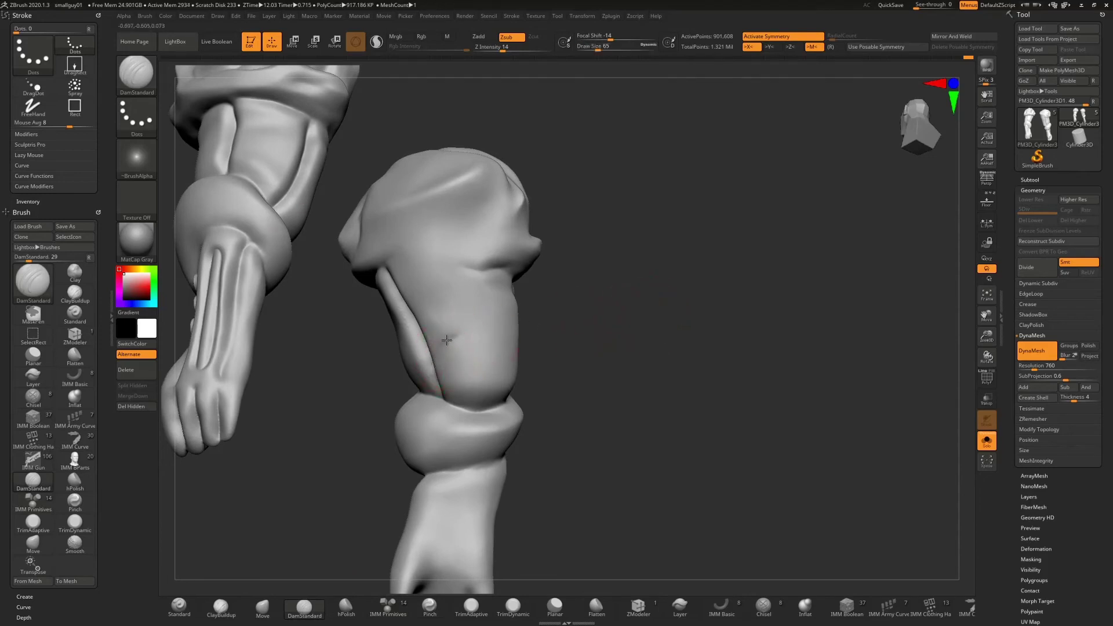
{"action": "left_click_drag", "start_coordinate": [547, 340], "coordinate": [435, 361]}
{"action": "mouse_move", "coordinate": [437, 359]}
{"action": "left_mouse_down"}
{"action": "mouse_move", "coordinate": [431, 372]}
{"action": "mouse_move", "coordinate": [459, 336]}
{"action": "mouse_move", "coordinate": [442, 361]}
{"action": "mouse_move", "coordinate": [460, 336]}
{"action": "mouse_move", "coordinate": [496, 323]}
{"action": "left_mouse_up"}
{"action": "left_click_drag", "start_coordinate": [598, 338], "coordinate": [502, 322]}
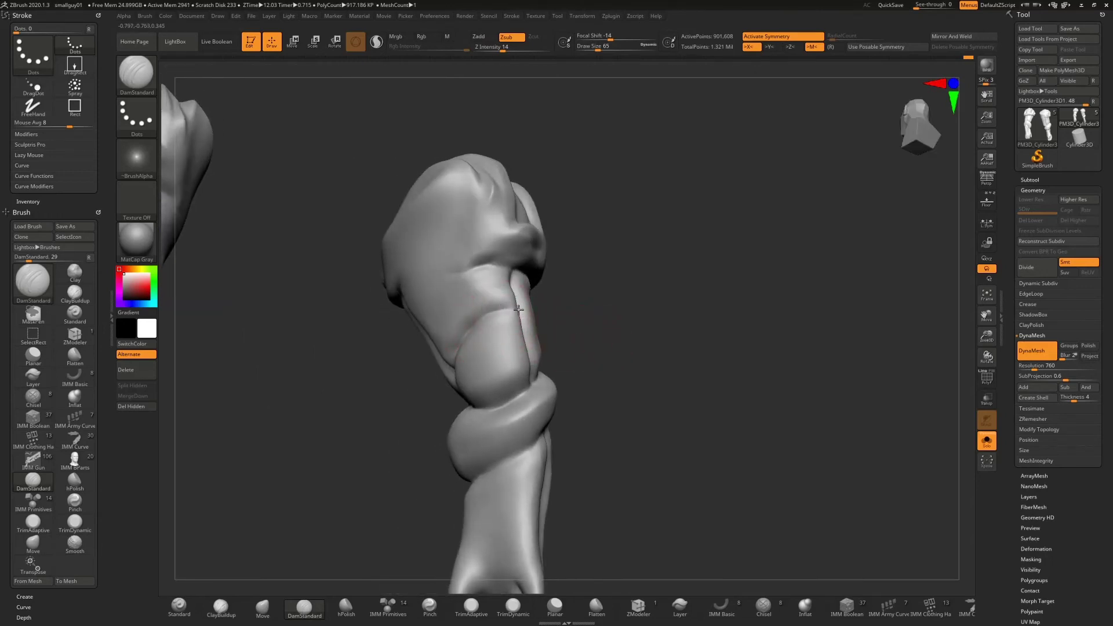
- Deepen the groove above the elbow where it meets the outer upper-arm groove, and smooth its edges
{"action": "left_click_drag", "start_coordinate": [628, 295], "coordinate": [629, 318]}
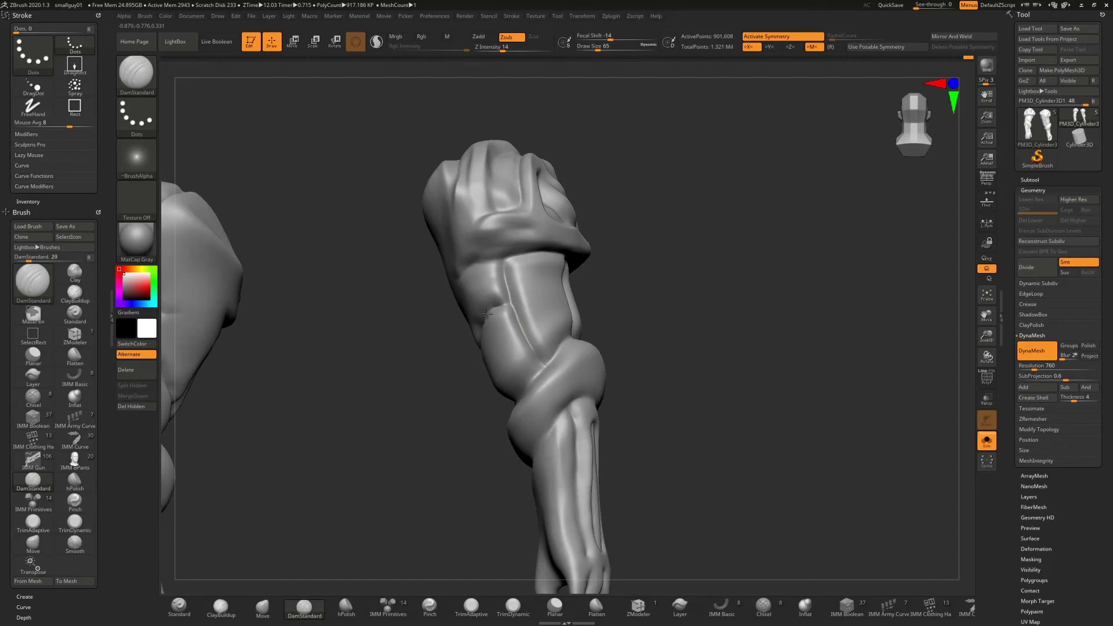
{"action": "left_click_drag", "start_coordinate": [662, 250], "coordinate": [710, 259]}
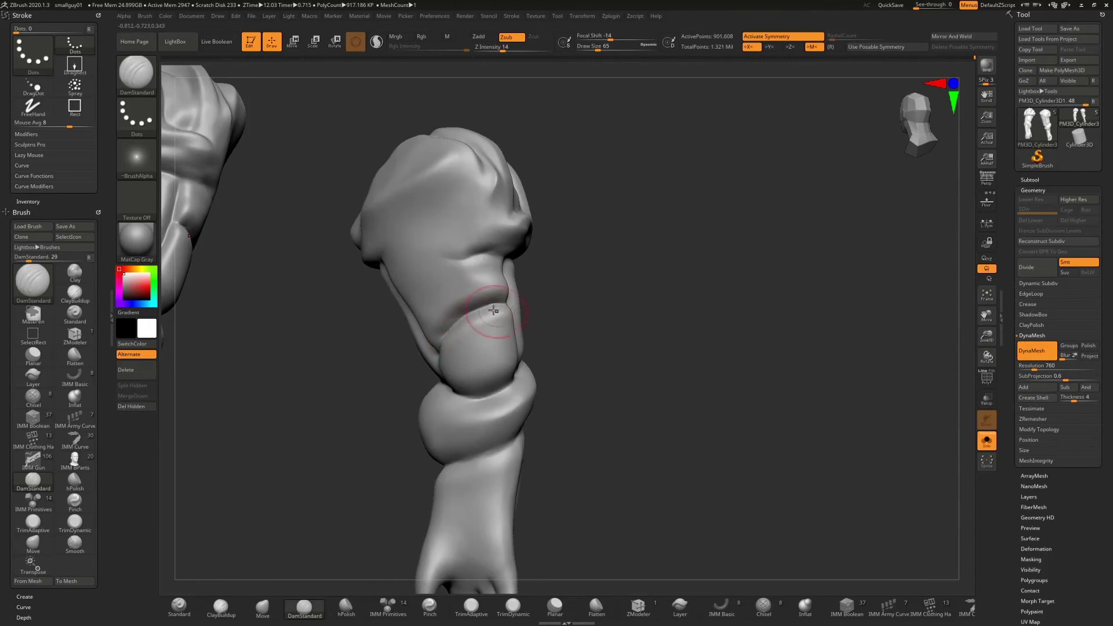
{"action": "key", "text": "shift"}
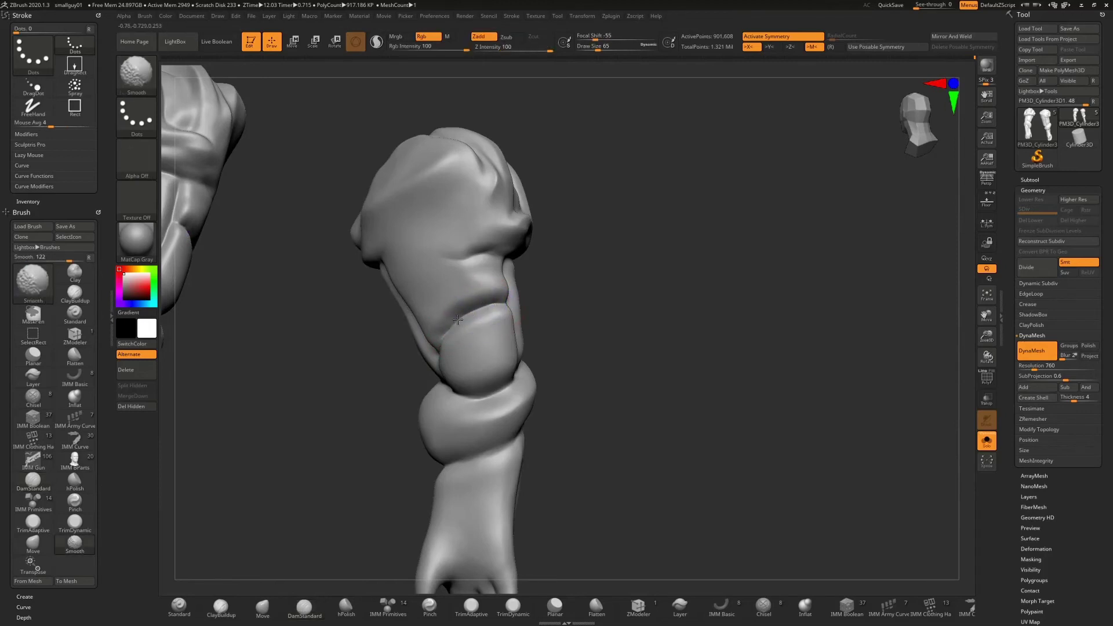
{"action": "left_click_drag", "start_coordinate": [621, 301], "coordinate": [587, 310]}
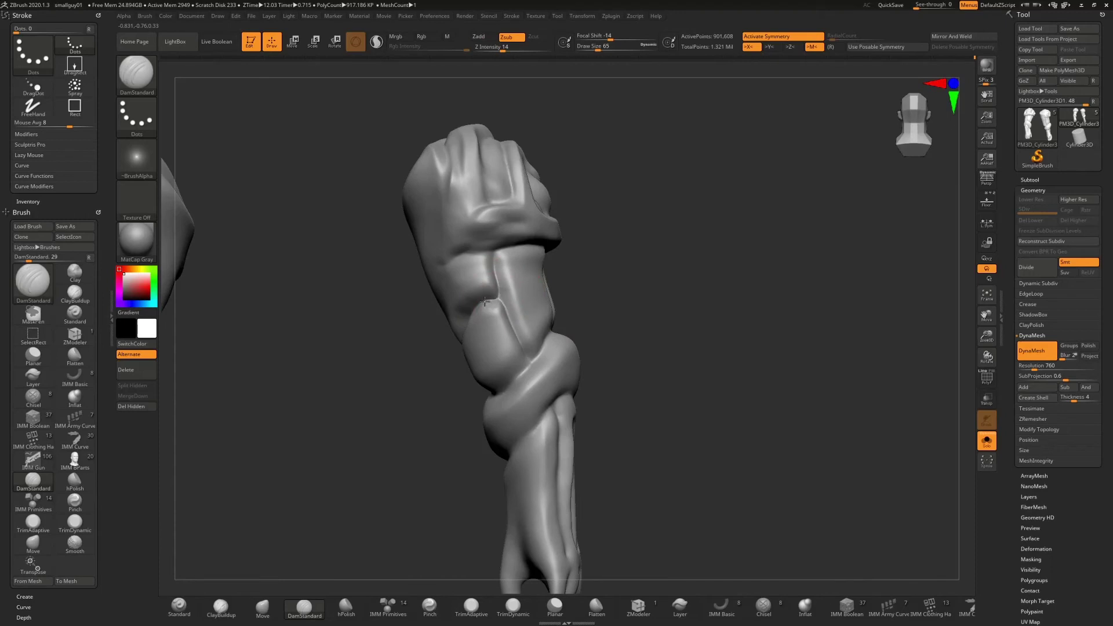
- Extend the back groove to the inner side of the arm and sharpen the lengthwise groove along the inner upper arm
{"action": "left_click_drag", "start_coordinate": [591, 272], "coordinate": [621, 269]}
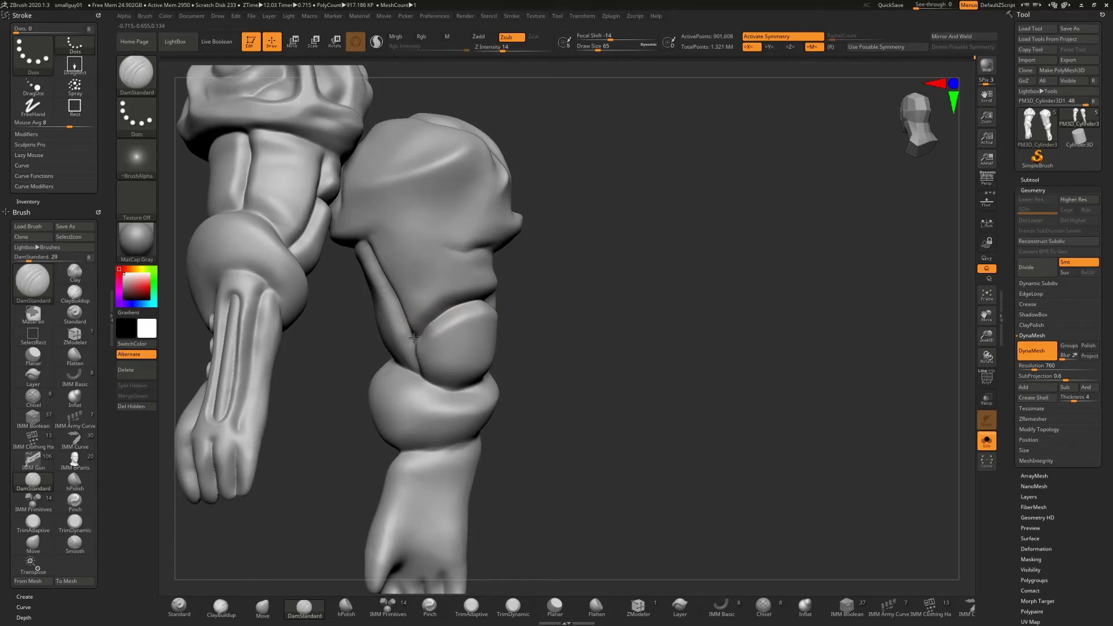
{"action": "left_click_drag", "start_coordinate": [541, 303], "coordinate": [635, 286]}
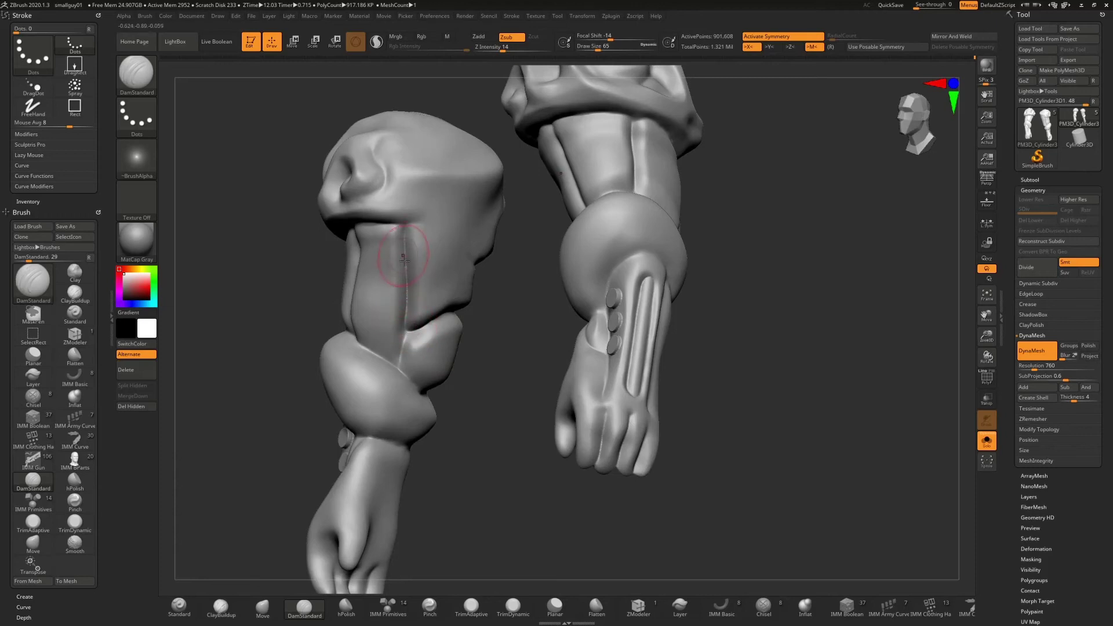
{"action": "mouse_move", "coordinate": [518, 312]}
{"action": "left_mouse_down", "text": "alt"}
{"action": "mouse_move", "coordinate": [534, 401]}
{"action": "mouse_move", "coordinate": [513, 278]}
{"action": "left_mouse_up", "text": "alt"}
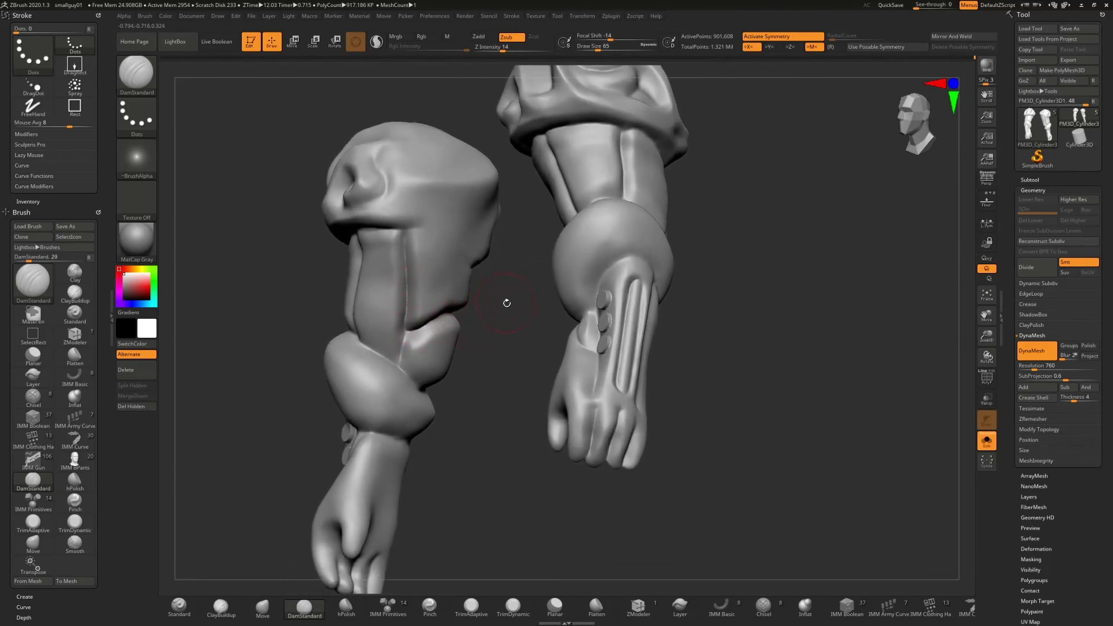
- Carve a deep groove beneath the shoulder cap around the back of the upper arm, joining the grooves on both sides
{"action": "left_click_drag", "start_coordinate": [506, 303], "coordinate": [536, 280]}
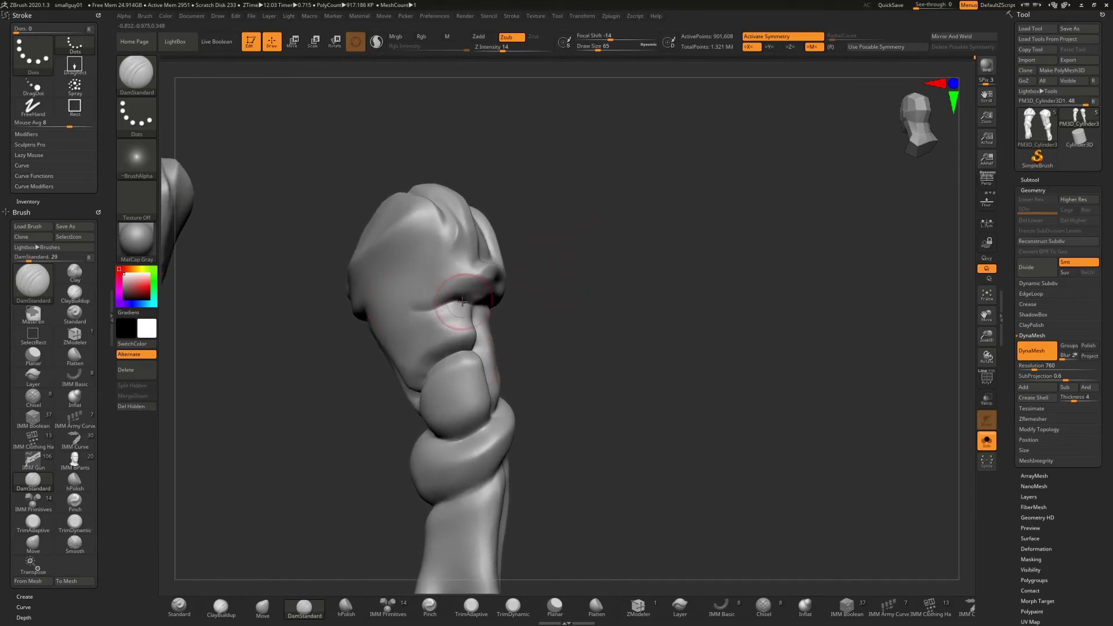
{"action": "left_click_drag", "start_coordinate": [581, 297], "coordinate": [524, 313]}
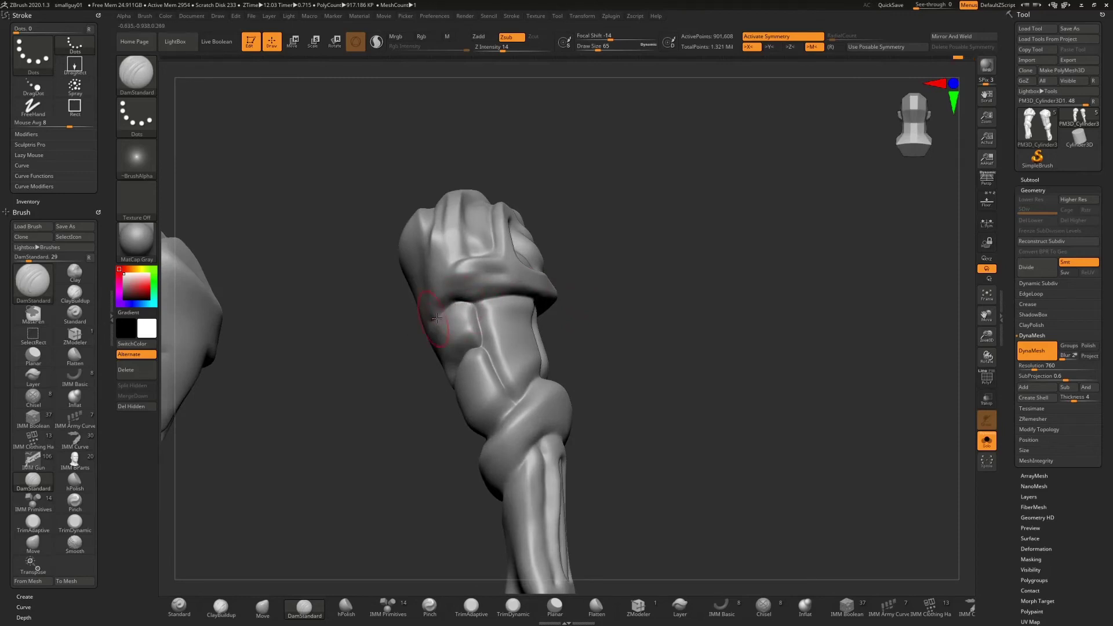
{"action": "left_click_drag", "start_coordinate": [591, 245], "coordinate": [649, 260]}
{"action": "mouse_move", "coordinate": [566, 267]}
{"action": "left_mouse_down"}
{"action": "mouse_move", "coordinate": [632, 272]}
{"action": "mouse_move", "coordinate": [358, 298]}
{"action": "mouse_move", "coordinate": [442, 310]}
{"action": "mouse_move", "coordinate": [389, 308]}
{"action": "left_mouse_up"}
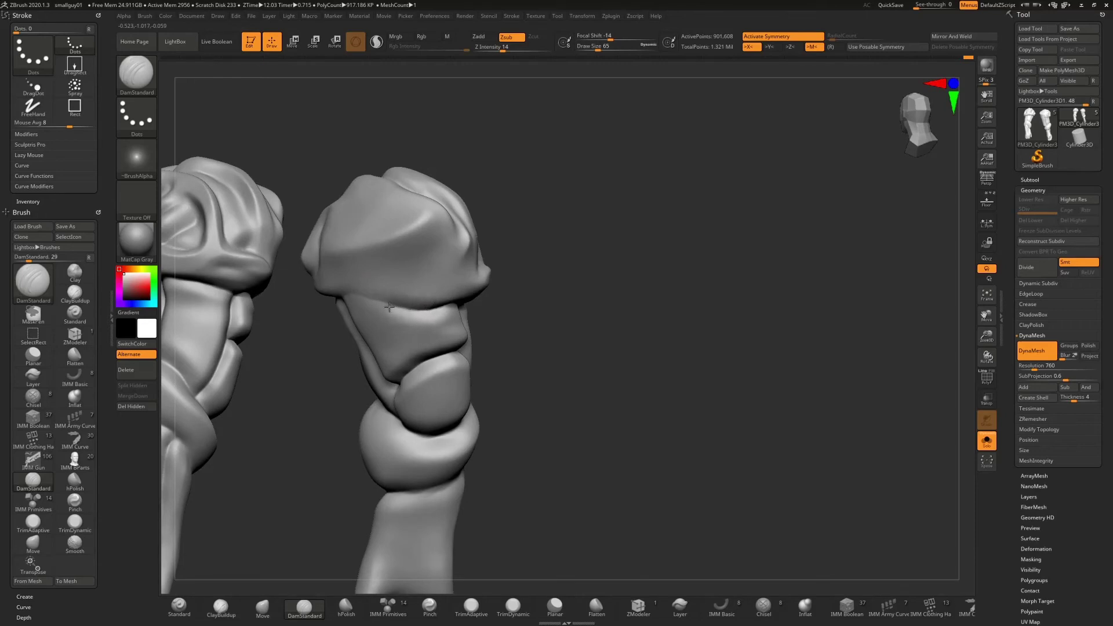
{"action": "left_click_drag", "start_coordinate": [502, 307], "coordinate": [399, 301]}
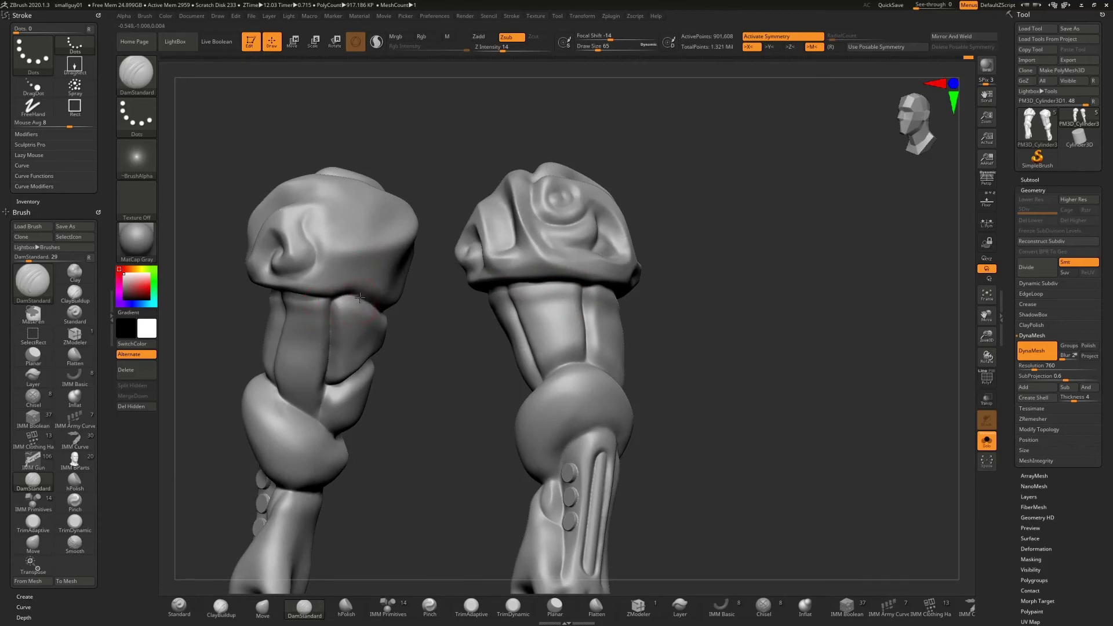
{"action": "left_click_drag", "start_coordinate": [383, 316], "coordinate": [405, 308]}
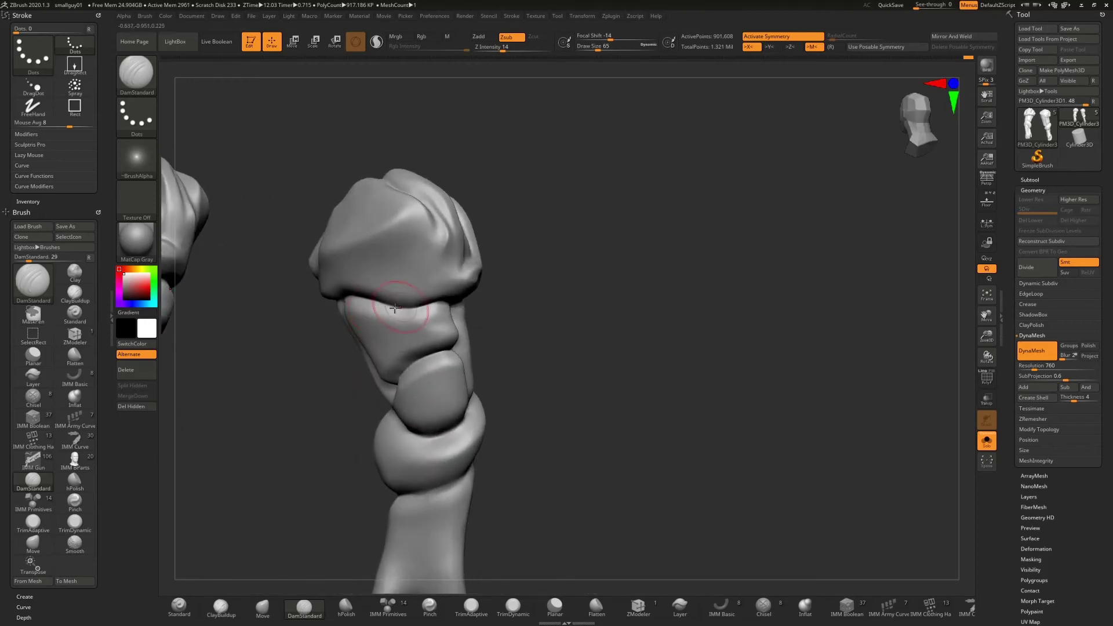
{"action": "left_click_drag", "start_coordinate": [528, 303], "coordinate": [457, 311]}
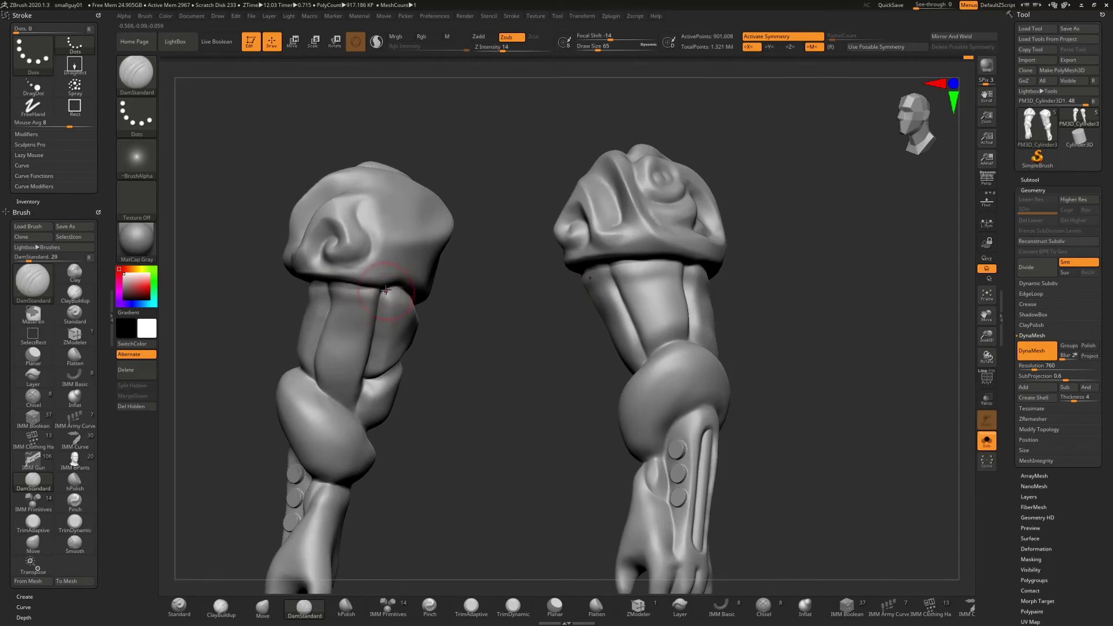
- Carve a curved fold into the outer back of the rounded elbow piece, and undo the last stroke
{"action": "left_click_drag", "start_coordinate": [481, 367], "coordinate": [451, 322]}
{"action": "mouse_move", "coordinate": [452, 322]}
{"action": "right_mouse_down"}
{"action": "mouse_move", "coordinate": [454, 390]}
{"action": "mouse_move", "coordinate": [510, 400]}
{"action": "mouse_move", "coordinate": [557, 370]}
{"action": "mouse_move", "coordinate": [529, 293]}
{"action": "mouse_move", "coordinate": [420, 326]}
{"action": "right_mouse_up"}
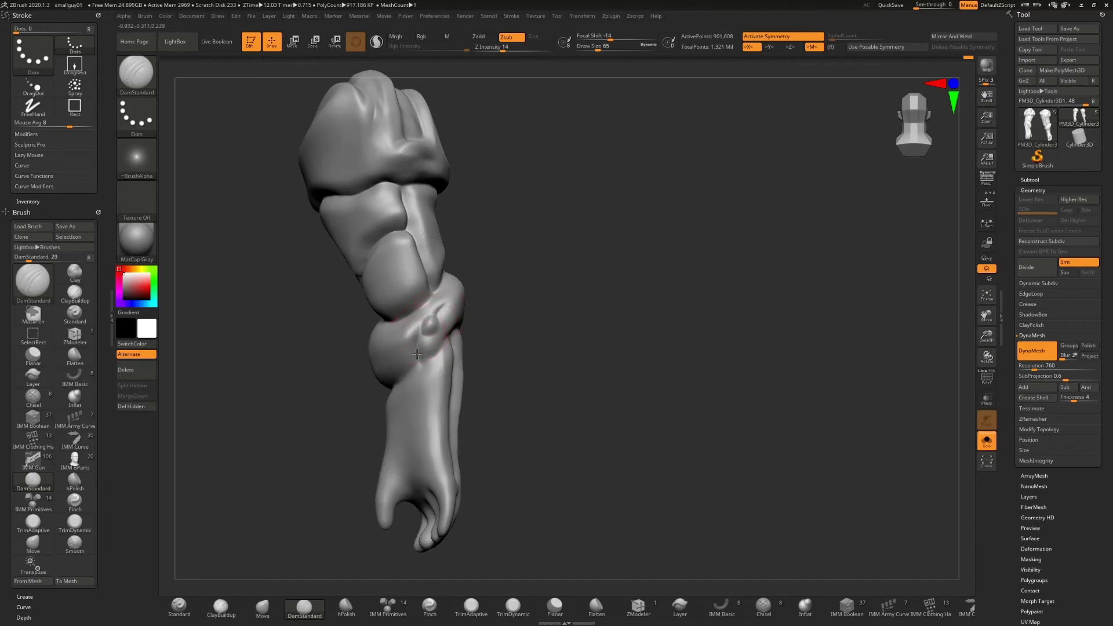
{"action": "left_click_drag", "start_coordinate": [417, 353], "coordinate": [421, 365]}
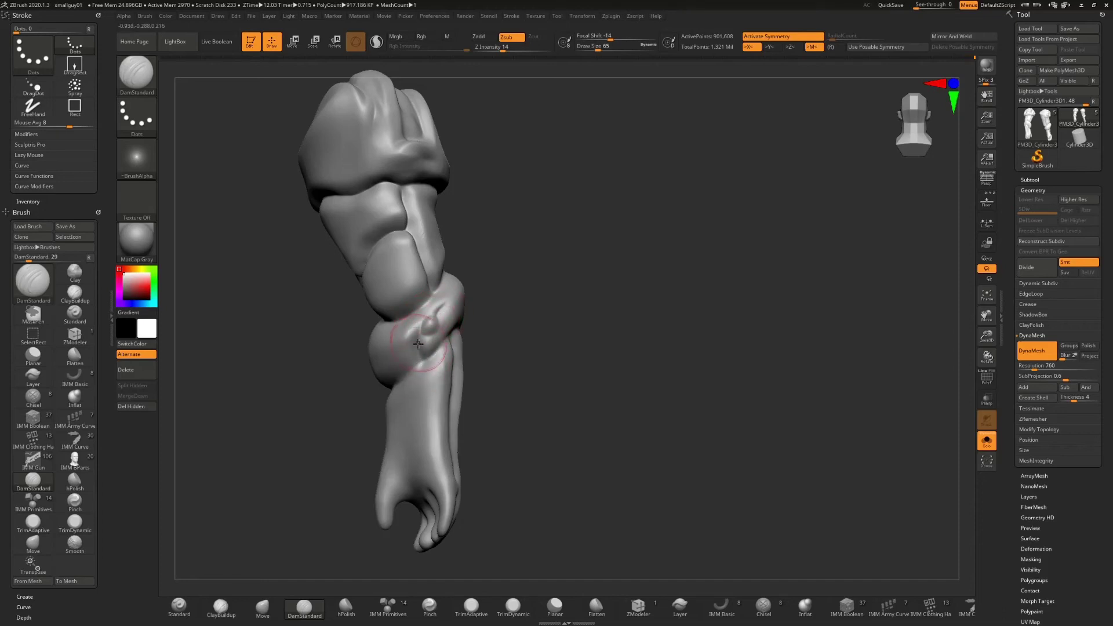
{"action": "key", "text": "ctrl+z"}
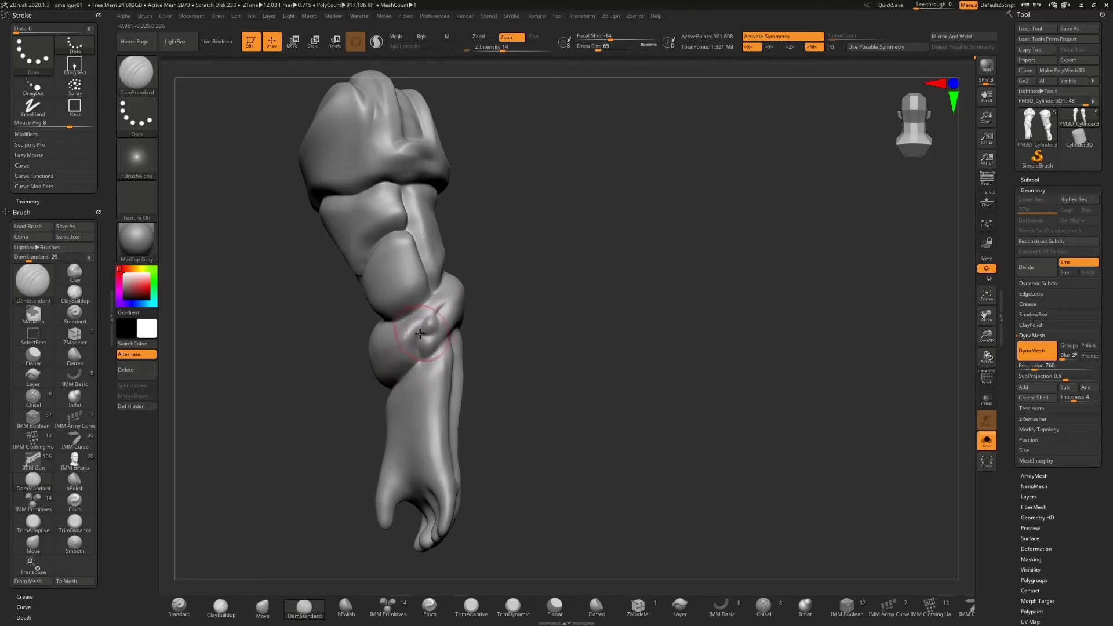
- Continue the elbow grooves around the outer side and front of the elbow, down to the top of the forearm channel
{"action": "mouse_move", "coordinate": [524, 283]}
{"action": "left_mouse_down"}
{"action": "mouse_move", "coordinate": [427, 342]}
{"action": "mouse_move", "coordinate": [469, 290]}
{"action": "left_mouse_up"}
{"action": "left_click_drag", "start_coordinate": [565, 252], "coordinate": [523, 256]}
{"action": "mouse_move", "coordinate": [460, 303]}
{"action": "left_mouse_down"}
{"action": "mouse_move", "coordinate": [487, 283]}
{"action": "mouse_move", "coordinate": [469, 268]}
{"action": "mouse_move", "coordinate": [455, 299]}
{"action": "mouse_move", "coordinate": [552, 248]}
{"action": "mouse_move", "coordinate": [511, 238]}
{"action": "mouse_move", "coordinate": [497, 245]}
{"action": "mouse_move", "coordinate": [502, 260]}
{"action": "mouse_move", "coordinate": [497, 241]}
{"action": "left_mouse_up"}
{"action": "mouse_move", "coordinate": [590, 225]}
{"action": "left_mouse_down"}
{"action": "mouse_move", "coordinate": [525, 218]}
{"action": "mouse_move", "coordinate": [619, 183]}
{"action": "left_mouse_up"}
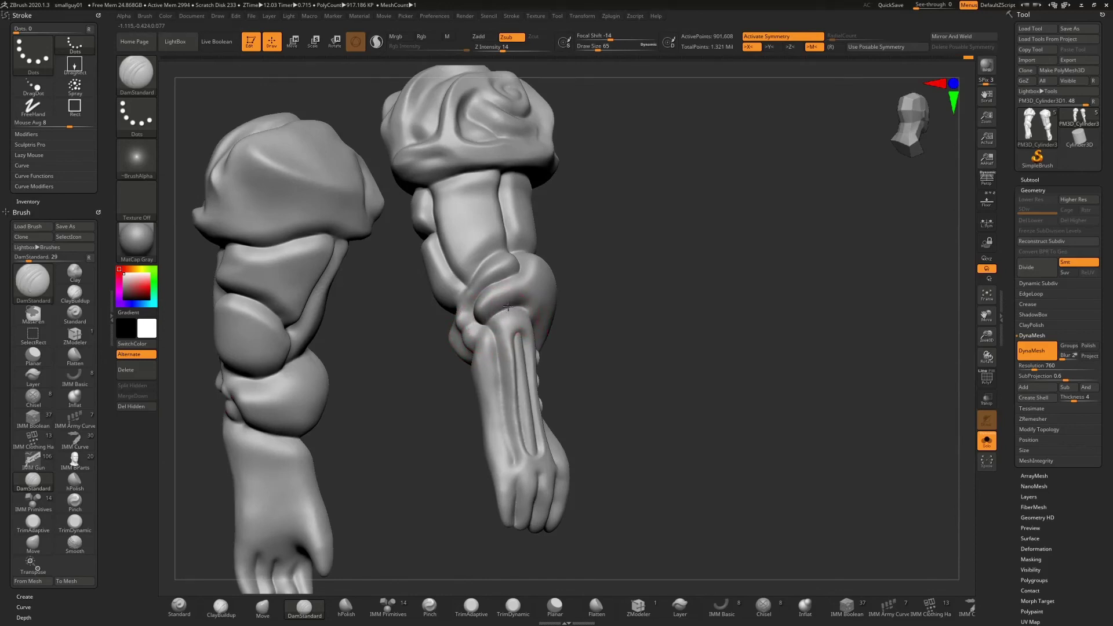
{"action": "left_click_drag", "start_coordinate": [596, 306], "coordinate": [516, 314]}
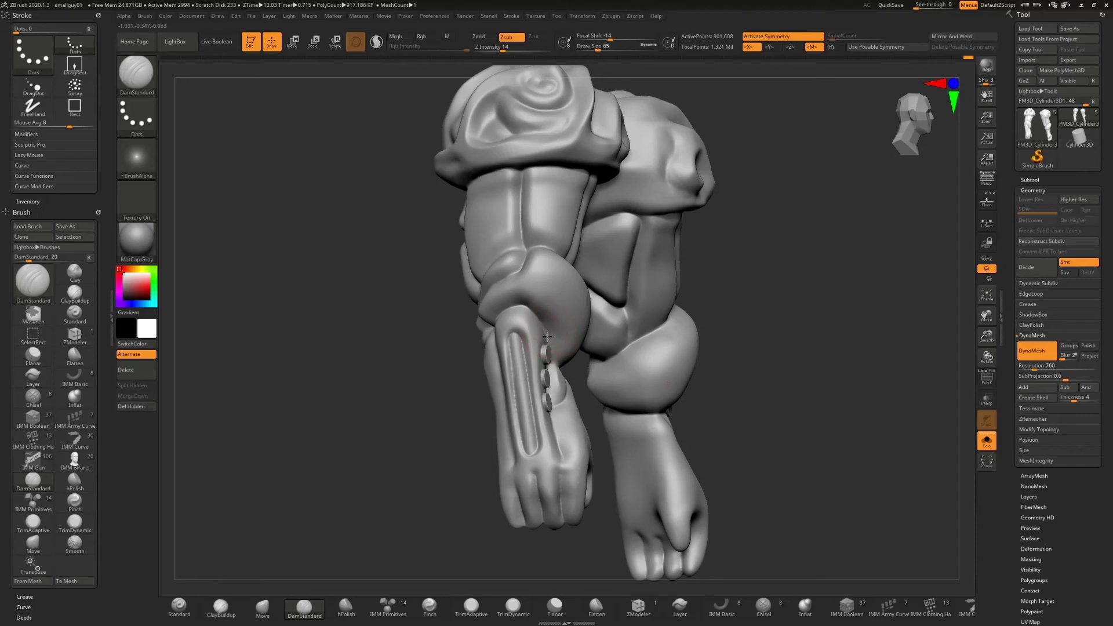
- Carve the creases that define the small round knob on the outer elbow, undoing a smoothing pass on the way
{"action": "mouse_move", "coordinate": [440, 323]}
{"action": "left_mouse_down"}
{"action": "mouse_move", "coordinate": [371, 387]}
{"action": "mouse_move", "coordinate": [412, 395]}
{"action": "left_mouse_up"}
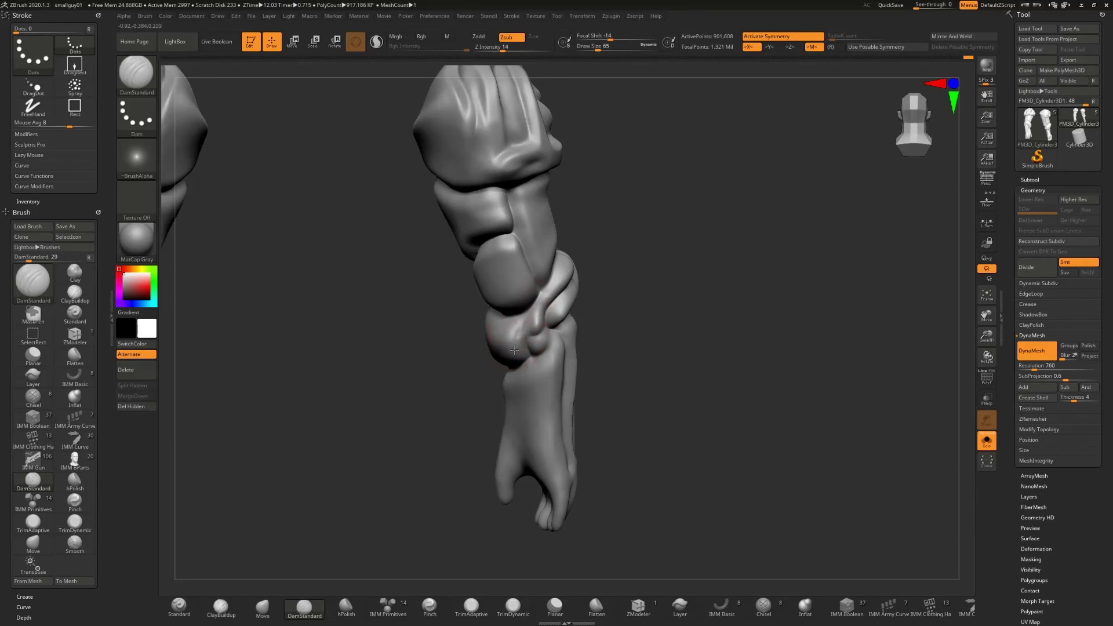
{"action": "mouse_move", "coordinate": [618, 294]}
{"action": "left_mouse_down"}
{"action": "mouse_move", "coordinate": [556, 266]}
{"action": "mouse_move", "coordinate": [618, 255]}
{"action": "mouse_move", "coordinate": [641, 267]}
{"action": "mouse_move", "coordinate": [511, 336]}
{"action": "left_mouse_up"}
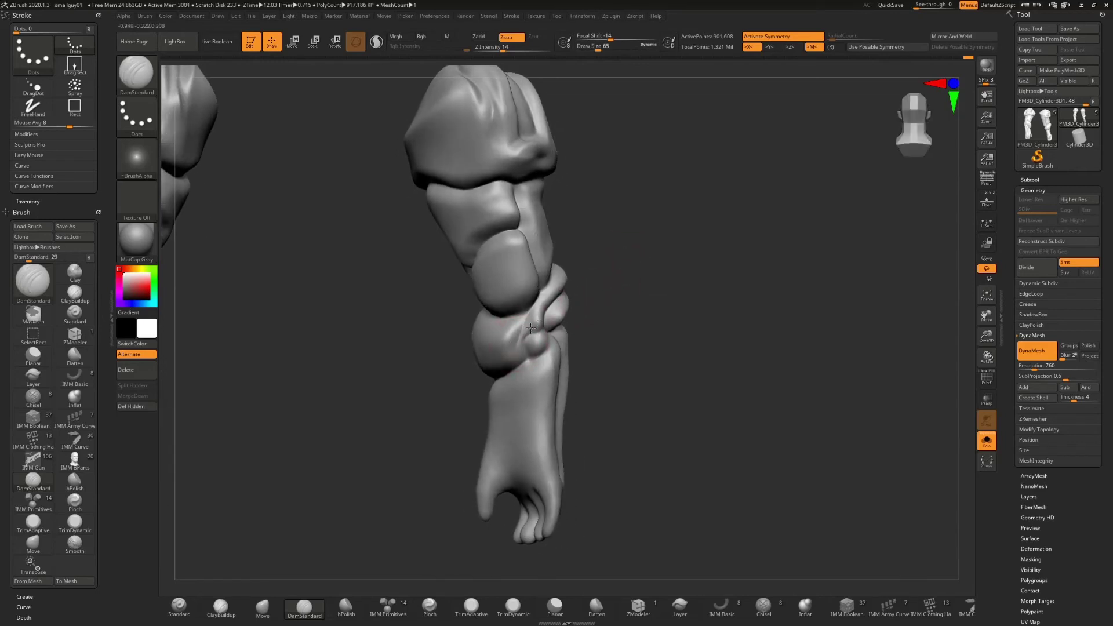
{"action": "key", "text": "shift"}
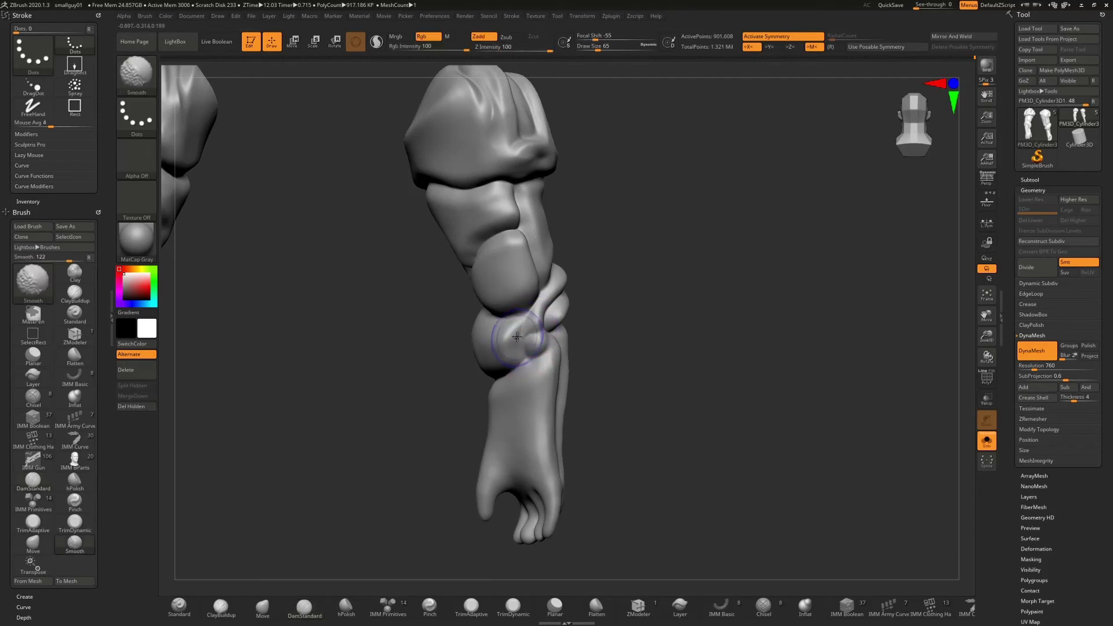
{"action": "key", "text": "ctrl+z"}
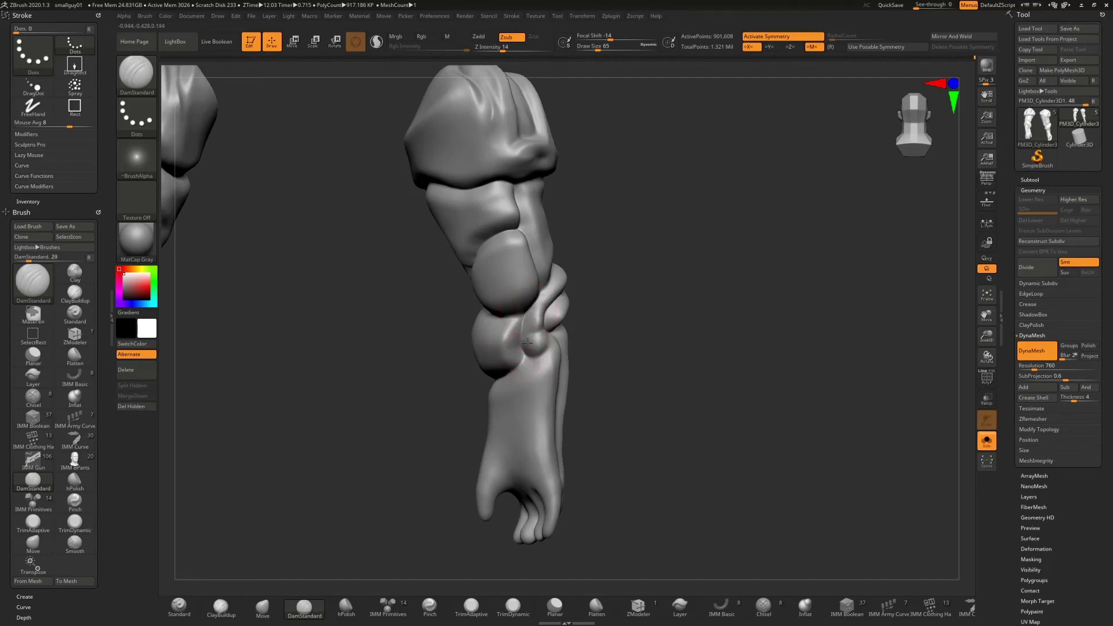
{"action": "left_click_drag", "start_coordinate": [622, 258], "coordinate": [586, 278]}
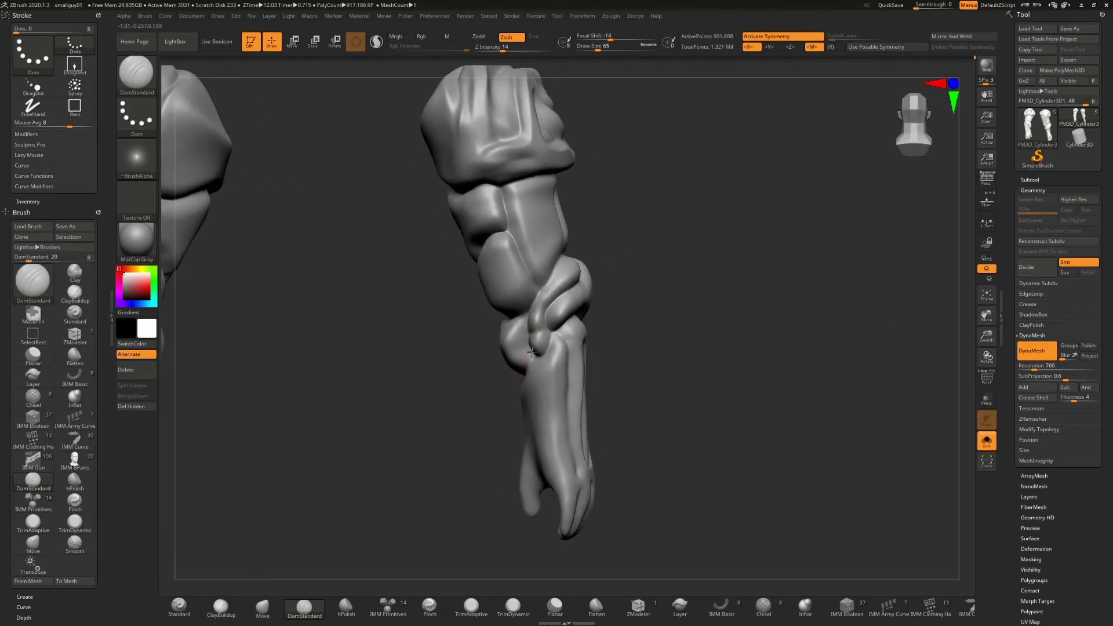
{"action": "left_click_drag", "start_coordinate": [606, 284], "coordinate": [559, 324]}
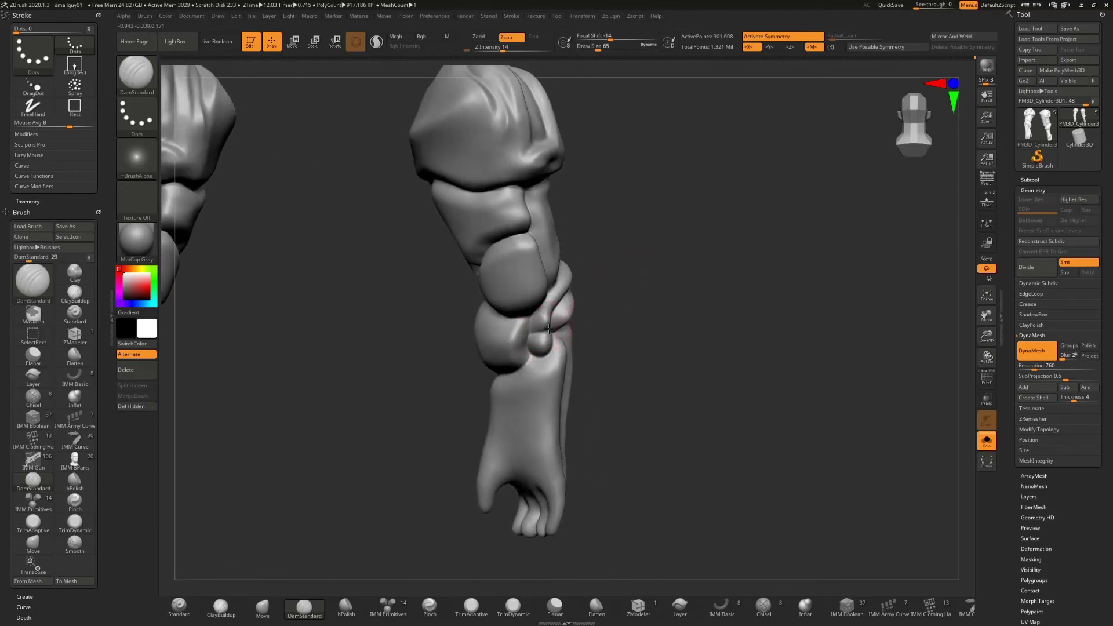
{"action": "left_click_drag", "start_coordinate": [536, 332], "coordinate": [552, 339]}
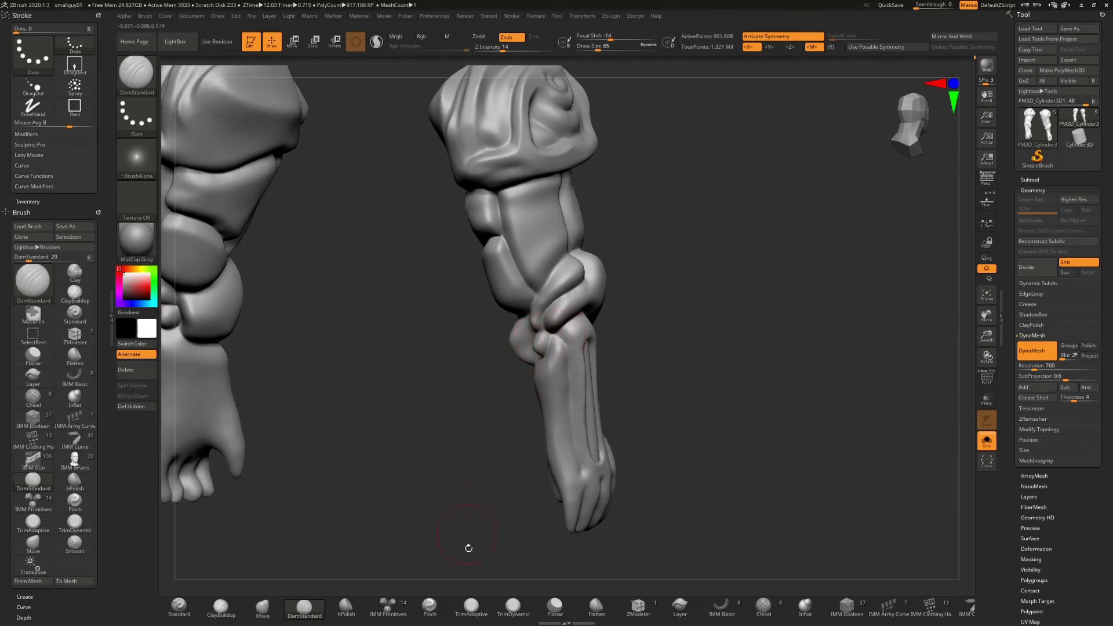
- Flatten the face of the small elbow knob and the lower end of the fold above it with hPolish at draw size 22
{"action": "left_click", "coordinate": [346, 605]}
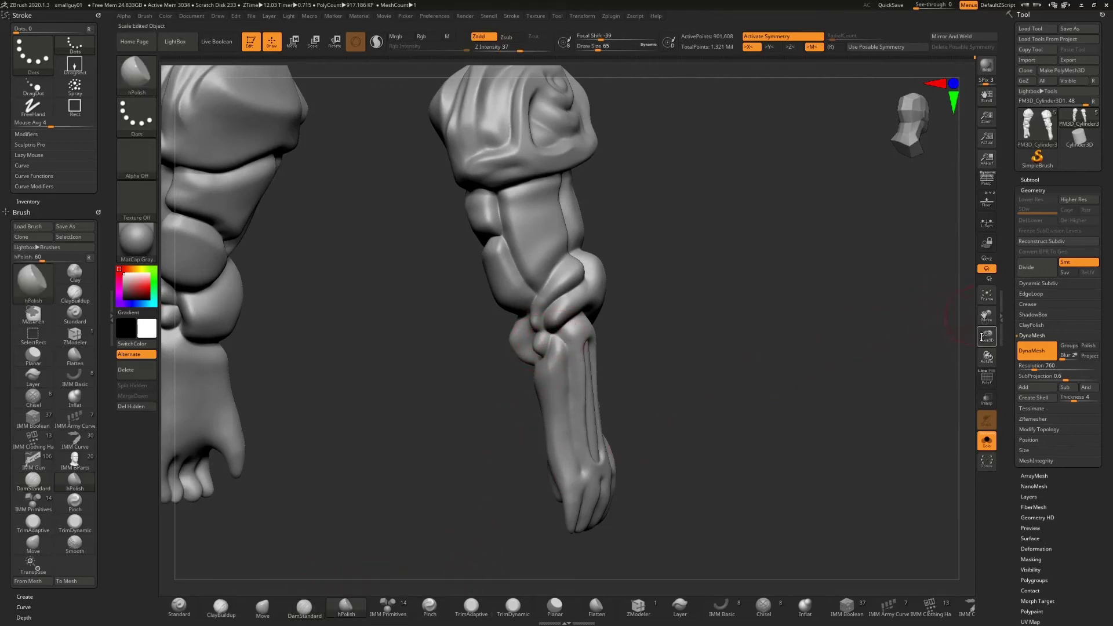
{"action": "left_click_drag", "start_coordinate": [984, 338], "coordinate": [955, 373]}
{"action": "mouse_move", "coordinate": [802, 329]}
{"action": "left_mouse_down"}
{"action": "mouse_move", "coordinate": [820, 318]}
{"action": "mouse_move", "coordinate": [832, 344]}
{"action": "left_mouse_up"}
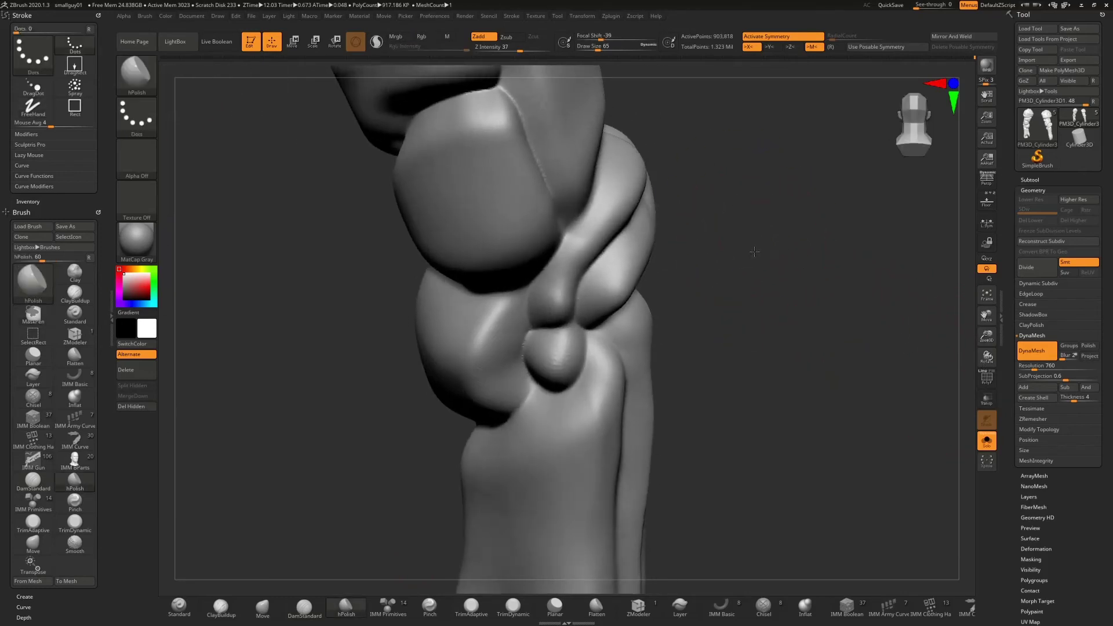
{"action": "left_click_drag", "start_coordinate": [751, 249], "coordinate": [773, 251]}
{"action": "key", "text": "s"}
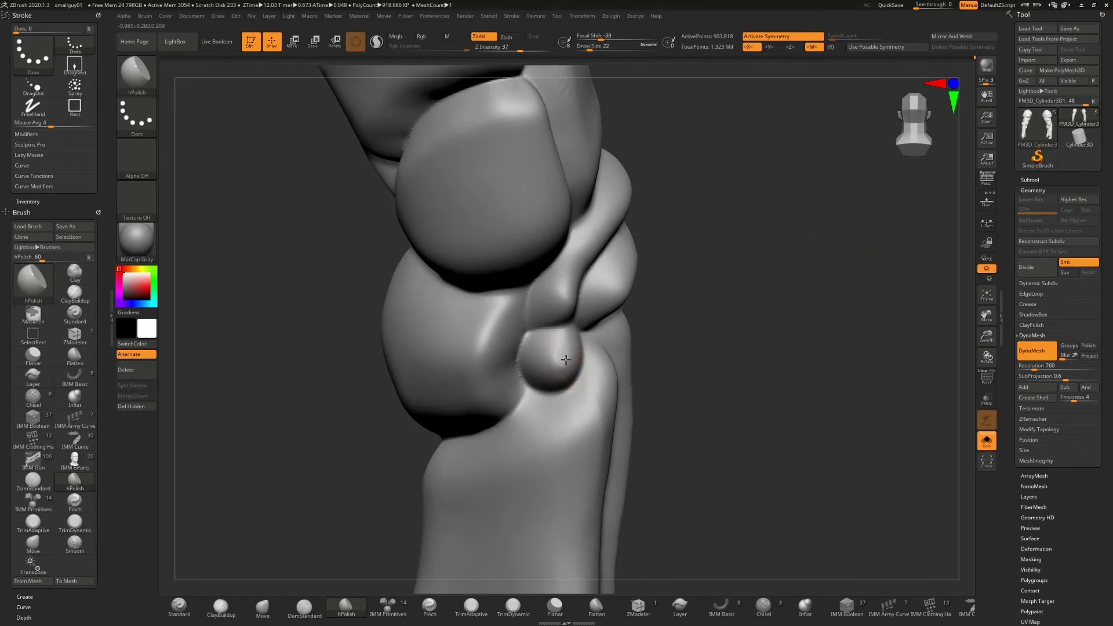
{"action": "mouse_move", "coordinate": [566, 360]}
{"action": "left_mouse_down"}
{"action": "mouse_move", "coordinate": [557, 348]}
{"action": "mouse_move", "coordinate": [565, 355]}
{"action": "left_mouse_up"}
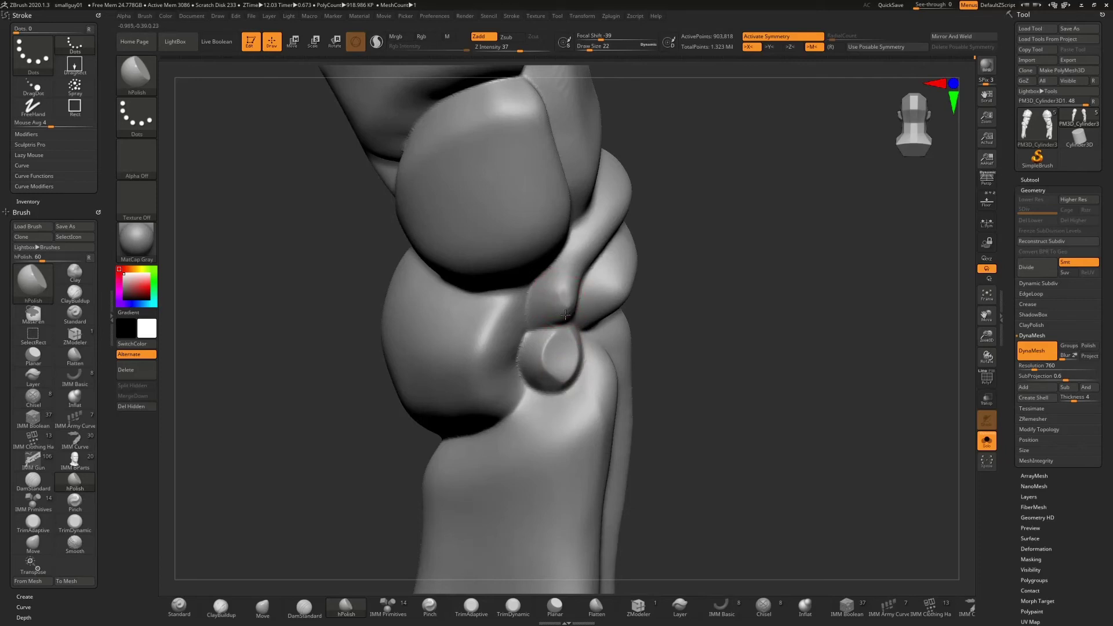
{"action": "left_click_drag", "start_coordinate": [559, 296], "coordinate": [561, 282]}
- Polish flat planes along the upper diagonal fold of the elbow up to its rounded front end
{"action": "left_click_drag", "start_coordinate": [710, 303], "coordinate": [650, 298]}
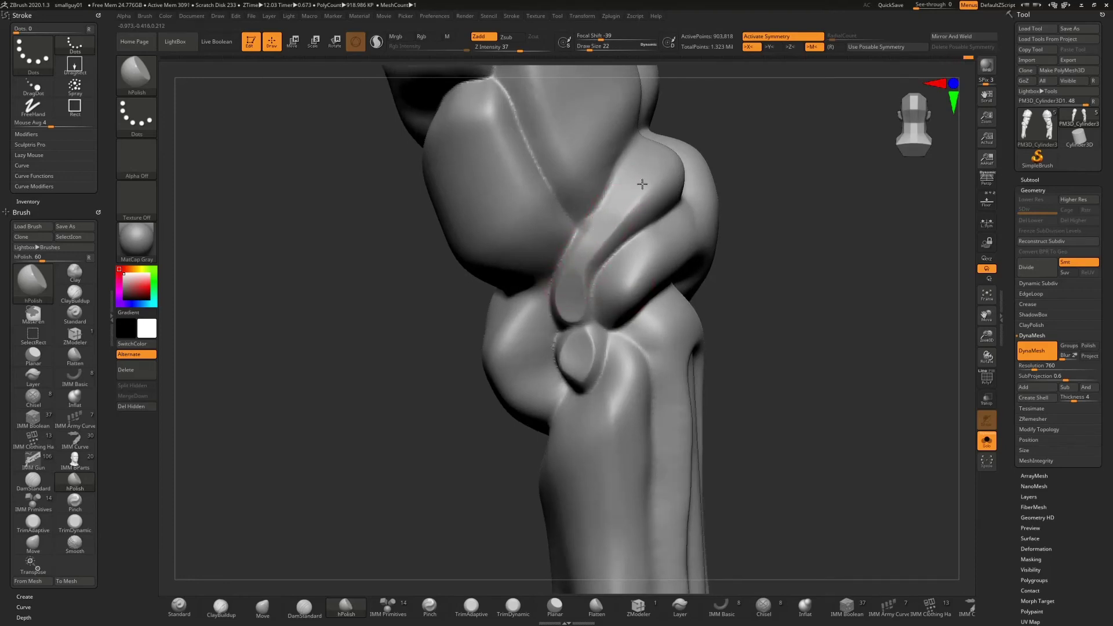
{"action": "left_click_drag", "start_coordinate": [773, 181], "coordinate": [696, 142]}
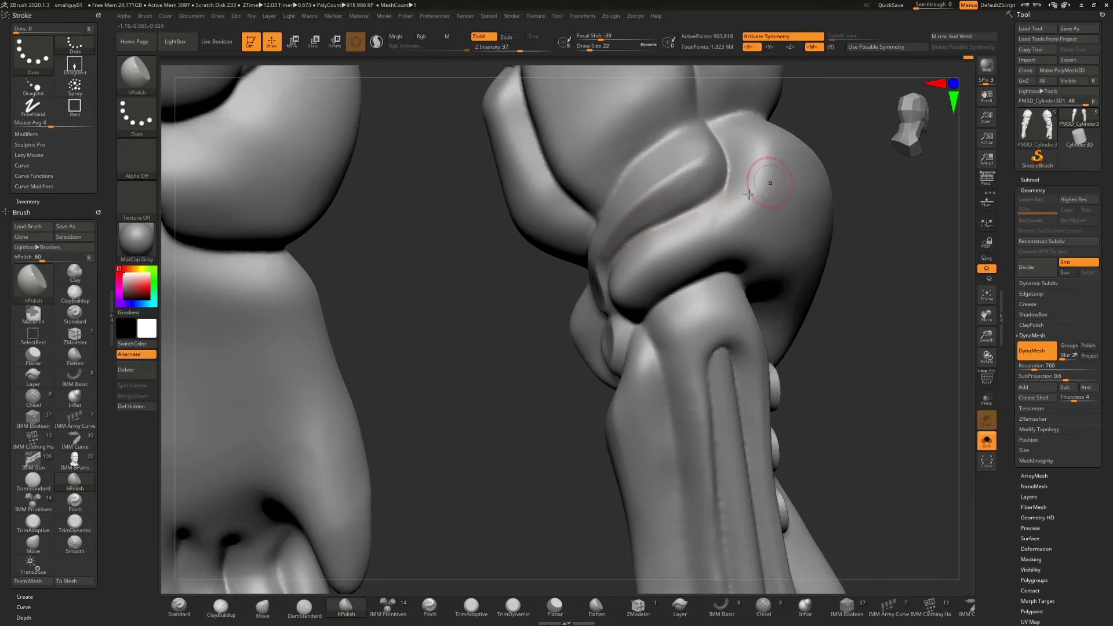
{"action": "left_click_drag", "start_coordinate": [486, 353], "coordinate": [528, 324]}
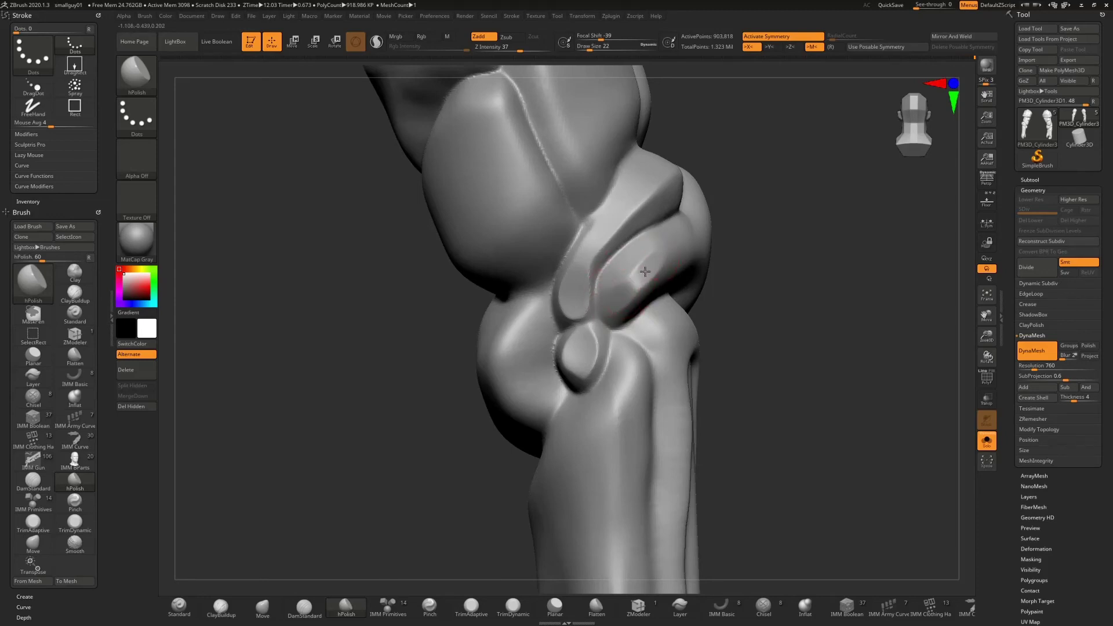
- Flatten the lower diagonal elbow fold along its outer side and around to the front above the forearm
{"action": "mouse_move", "coordinate": [778, 236]}
{"action": "left_mouse_down"}
{"action": "mouse_move", "coordinate": [695, 248]}
{"action": "mouse_move", "coordinate": [703, 216]}
{"action": "mouse_move", "coordinate": [659, 248]}
{"action": "mouse_move", "coordinate": [674, 252]}
{"action": "mouse_move", "coordinate": [713, 222]}
{"action": "mouse_move", "coordinate": [644, 278]}
{"action": "mouse_move", "coordinate": [648, 302]}
{"action": "left_mouse_up"}
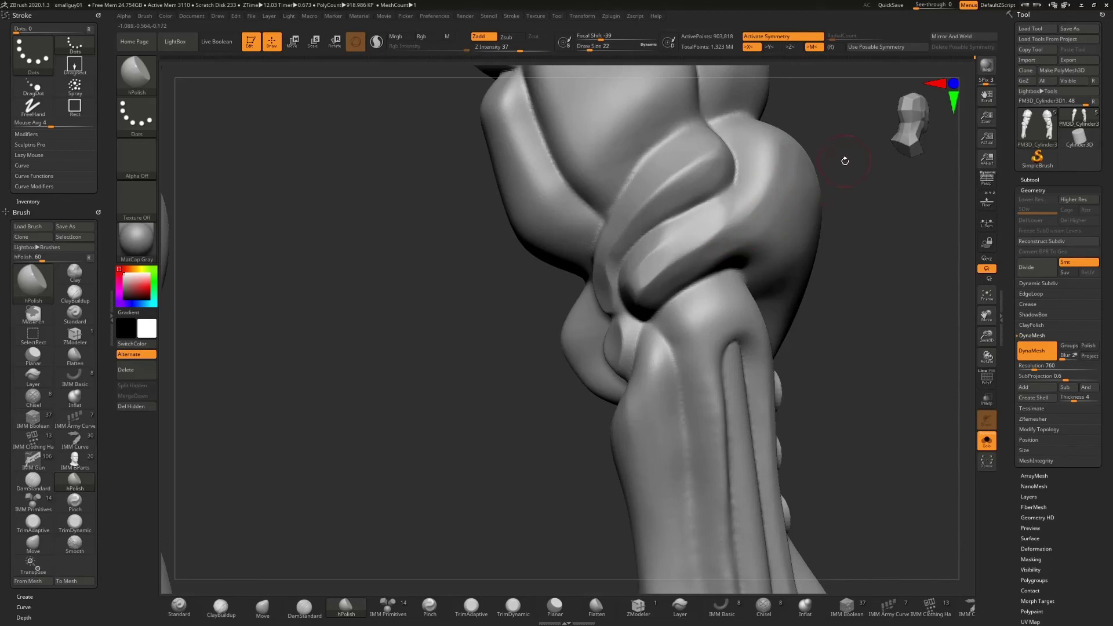
{"action": "left_click_drag", "start_coordinate": [845, 160], "coordinate": [807, 182]}
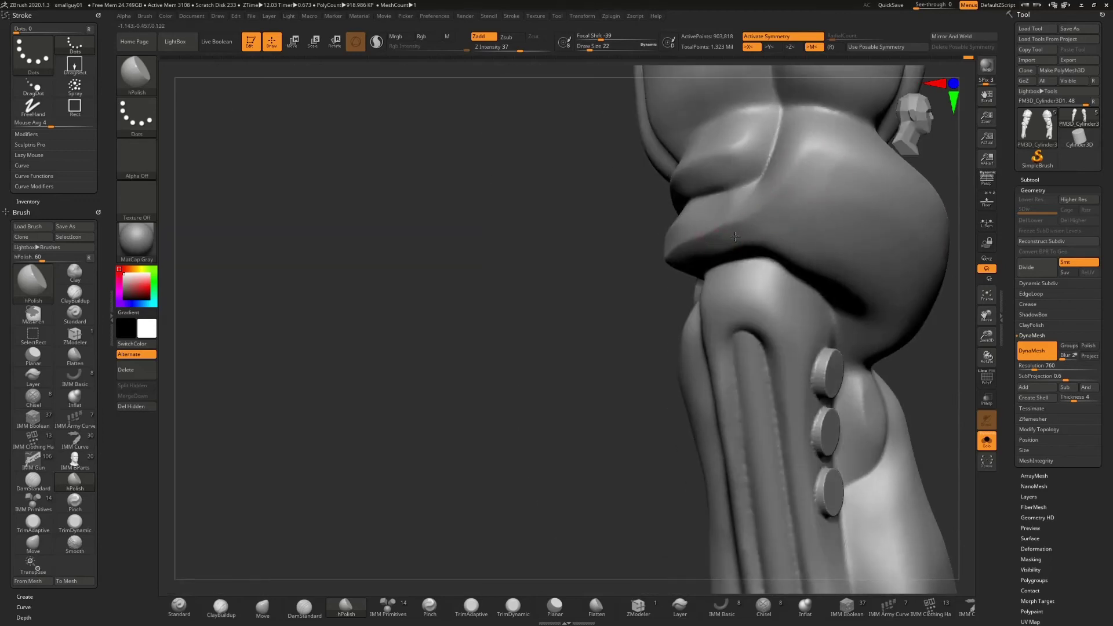
{"action": "mouse_move", "coordinate": [587, 247]}
{"action": "left_mouse_down"}
{"action": "mouse_move", "coordinate": [530, 256]}
{"action": "mouse_move", "coordinate": [702, 229]}
{"action": "mouse_move", "coordinate": [649, 281]}
{"action": "left_mouse_up"}
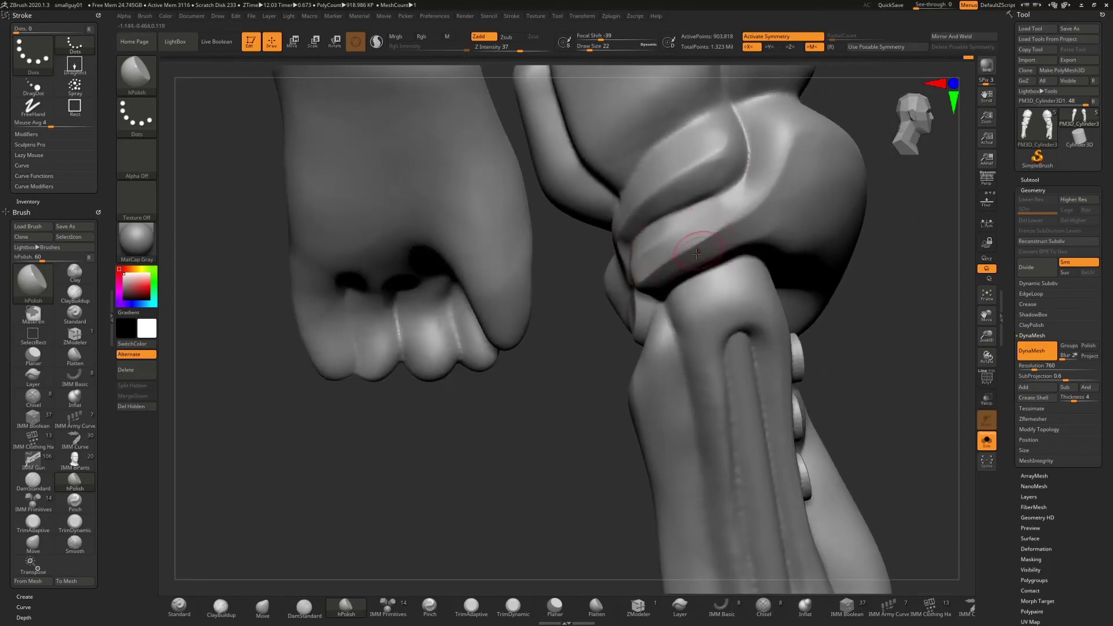
{"action": "left_click_drag", "start_coordinate": [892, 324], "coordinate": [899, 286]}
- Polish the front end and lower edge of the upper elbow fold into a crisper plane
{"action": "left_click_drag", "start_coordinate": [731, 164], "coordinate": [710, 168]}
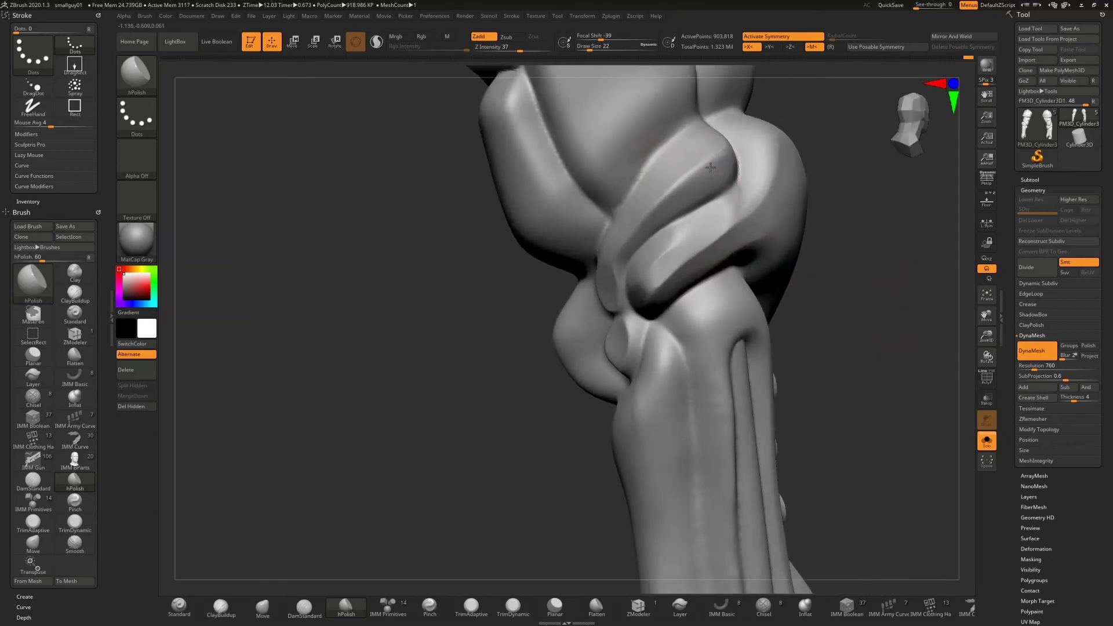
{"action": "left_click_drag", "start_coordinate": [668, 201], "coordinate": [652, 217]}
{"action": "left_click_drag", "start_coordinate": [726, 165], "coordinate": [684, 191]}
- Carve the lengthwise groove beside the outer forearm strip down to the wrist with DamStandard
{"action": "left_click_drag", "start_coordinate": [871, 290], "coordinate": [760, 194]}
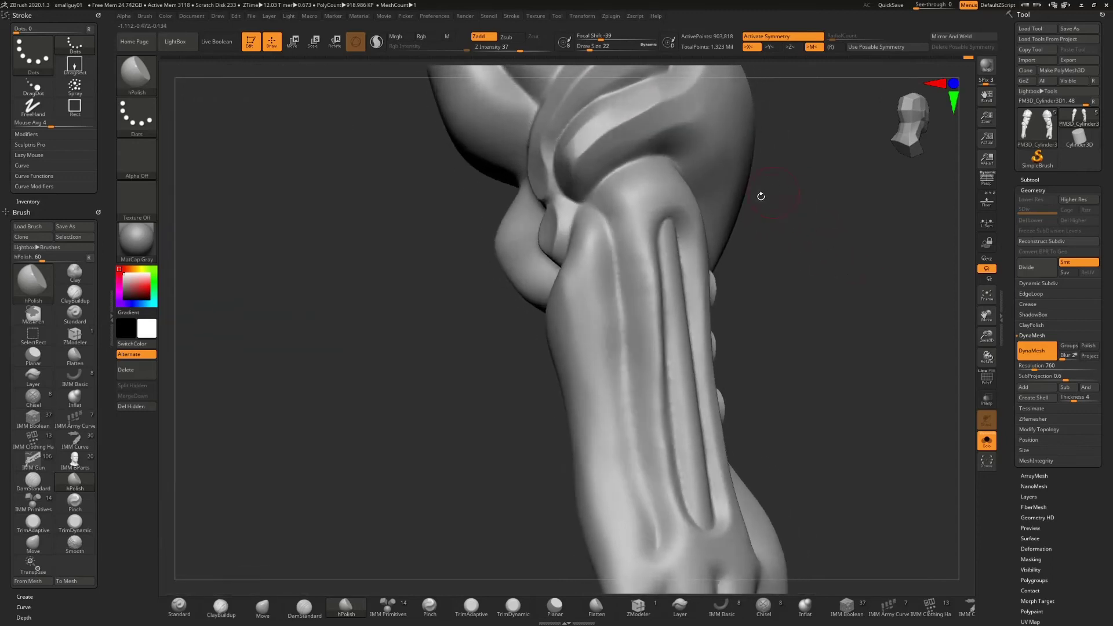
{"action": "left_click", "coordinate": [304, 606]}
{"action": "mouse_move", "coordinate": [620, 270]}
{"action": "left_mouse_down"}
{"action": "mouse_move", "coordinate": [579, 211]}
{"action": "mouse_move", "coordinate": [603, 231]}
{"action": "mouse_move", "coordinate": [623, 417]}
{"action": "mouse_move", "coordinate": [646, 487]}
{"action": "left_mouse_up"}
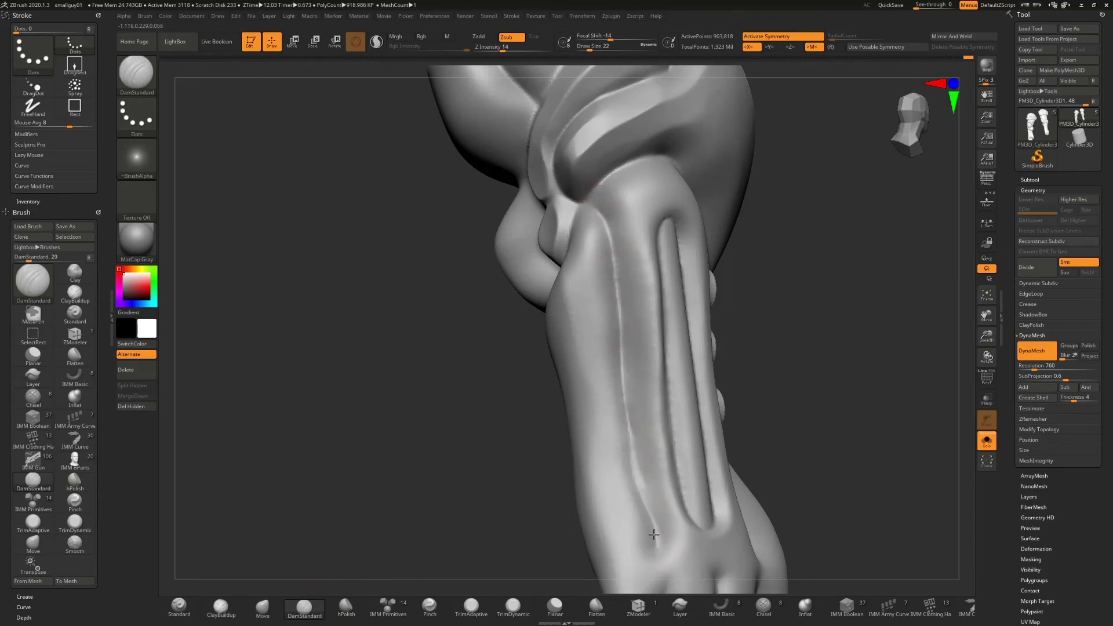
- Sharpen the crease around the raised rod inside the front forearm channel, along both long sides and the lower end
{"action": "left_click_drag", "start_coordinate": [779, 277], "coordinate": [693, 257]}
{"action": "left_click_drag", "start_coordinate": [843, 238], "coordinate": [707, 227]}
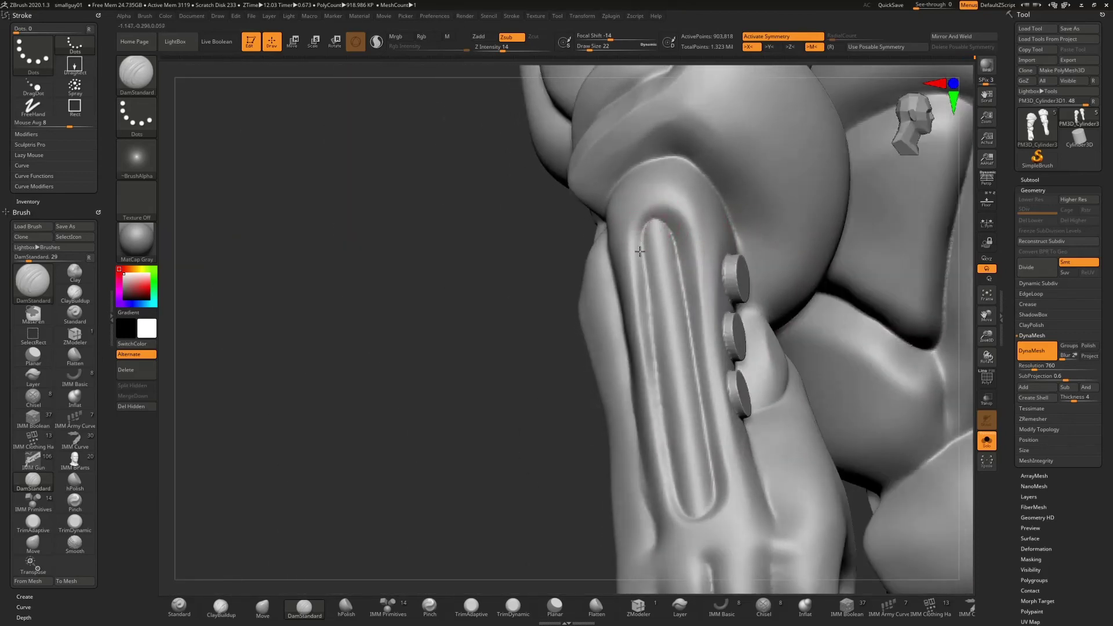
{"action": "left_click_drag", "start_coordinate": [643, 253], "coordinate": [652, 326]}
{"action": "mouse_move", "coordinate": [648, 283]}
{"action": "left_mouse_down"}
{"action": "mouse_move", "coordinate": [665, 449]}
{"action": "mouse_move", "coordinate": [680, 503]}
{"action": "mouse_move", "coordinate": [707, 514]}
{"action": "left_mouse_up"}
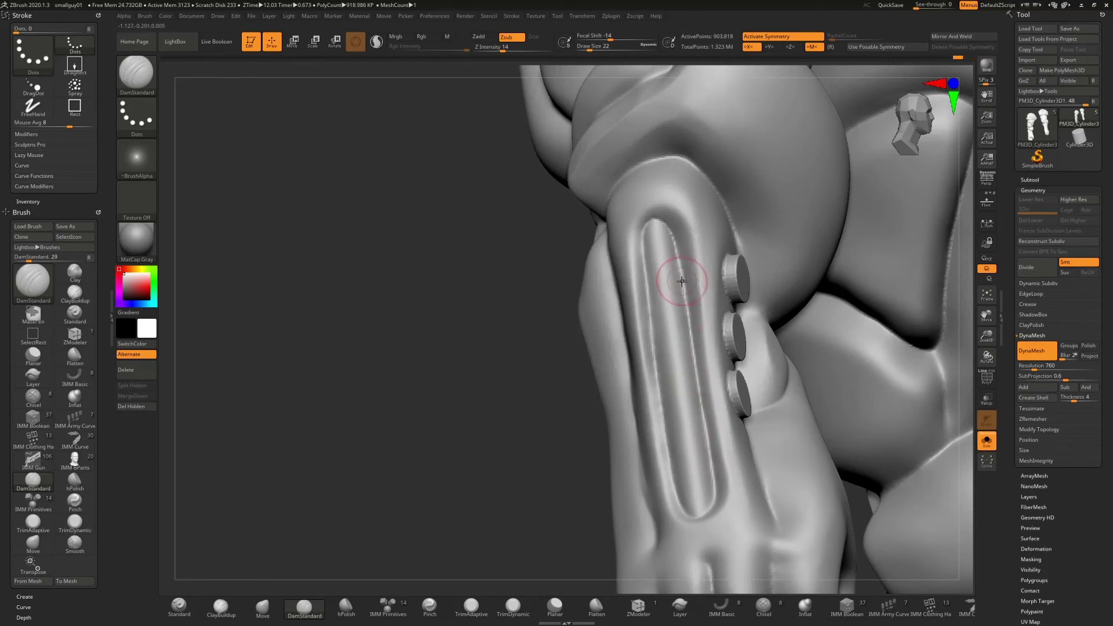
{"action": "left_click_drag", "start_coordinate": [675, 233], "coordinate": [676, 244]}
{"action": "left_click_drag", "start_coordinate": [648, 273], "coordinate": [660, 396]}
{"action": "left_click_drag", "start_coordinate": [660, 401], "coordinate": [670, 462]}
- Deepen the outer forearm's lengthwise groove from its upper end near the elbow knob down to the wrist
{"action": "mouse_move", "coordinate": [439, 298]}
{"action": "left_mouse_down"}
{"action": "mouse_move", "coordinate": [459, 335]}
{"action": "mouse_move", "coordinate": [475, 325]}
{"action": "left_mouse_up"}
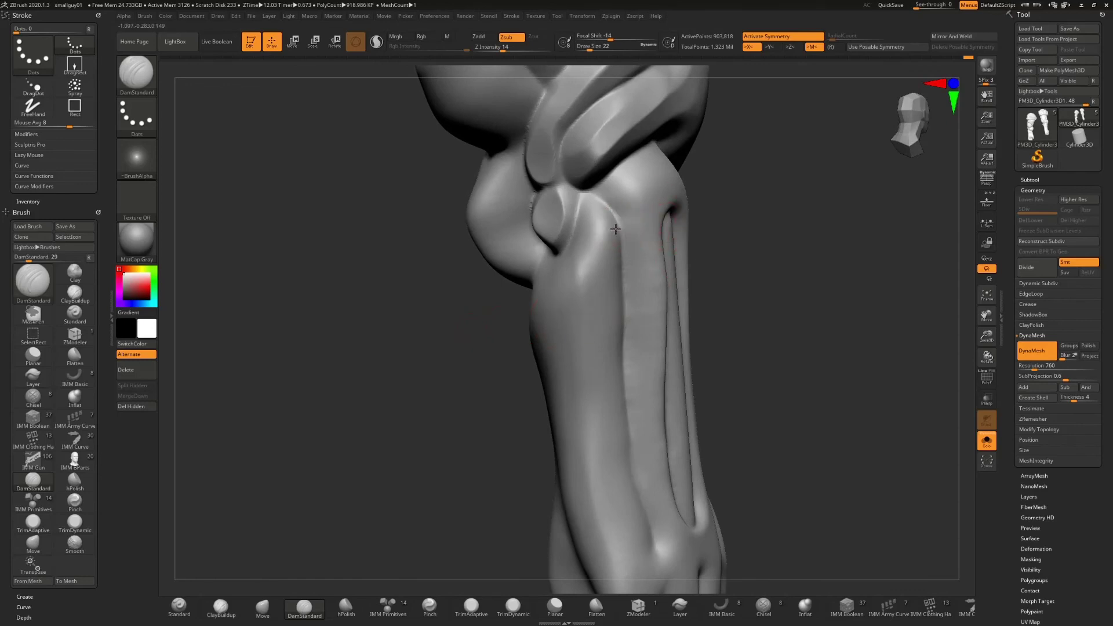
{"action": "left_click_drag", "start_coordinate": [612, 210], "coordinate": [619, 261]}
{"action": "left_click_drag", "start_coordinate": [625, 306], "coordinate": [624, 303]}
{"action": "left_click_drag", "start_coordinate": [771, 297], "coordinate": [766, 269]}
{"action": "mouse_move", "coordinate": [621, 286]}
{"action": "left_mouse_down"}
{"action": "mouse_move", "coordinate": [628, 423]}
{"action": "mouse_move", "coordinate": [661, 531]}
{"action": "left_mouse_up"}
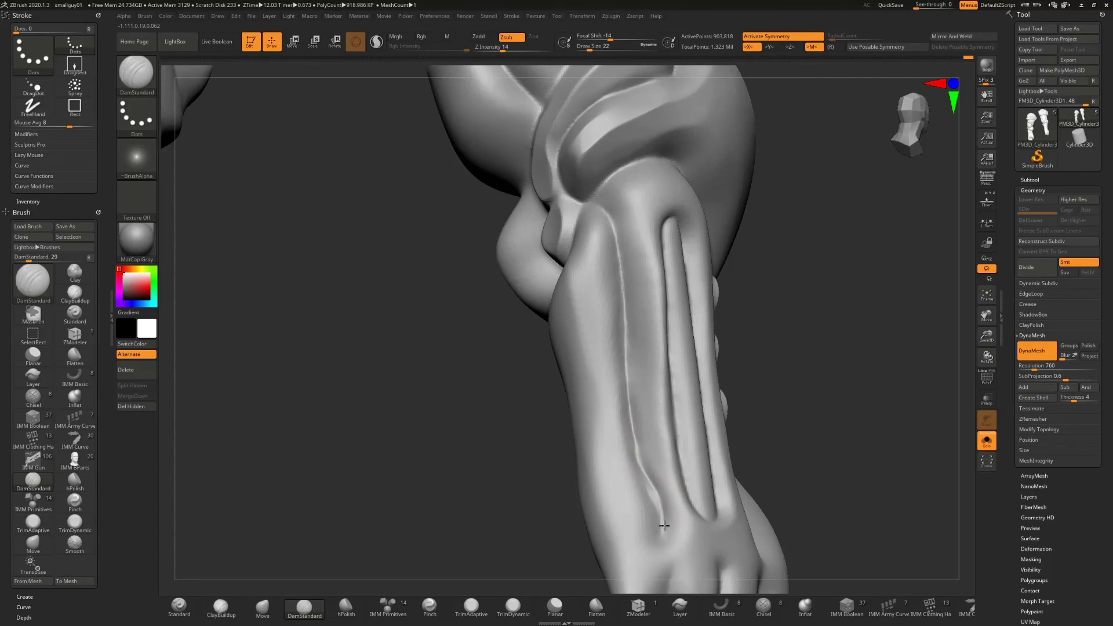
{"action": "left_click_drag", "start_coordinate": [835, 390], "coordinate": [703, 429]}
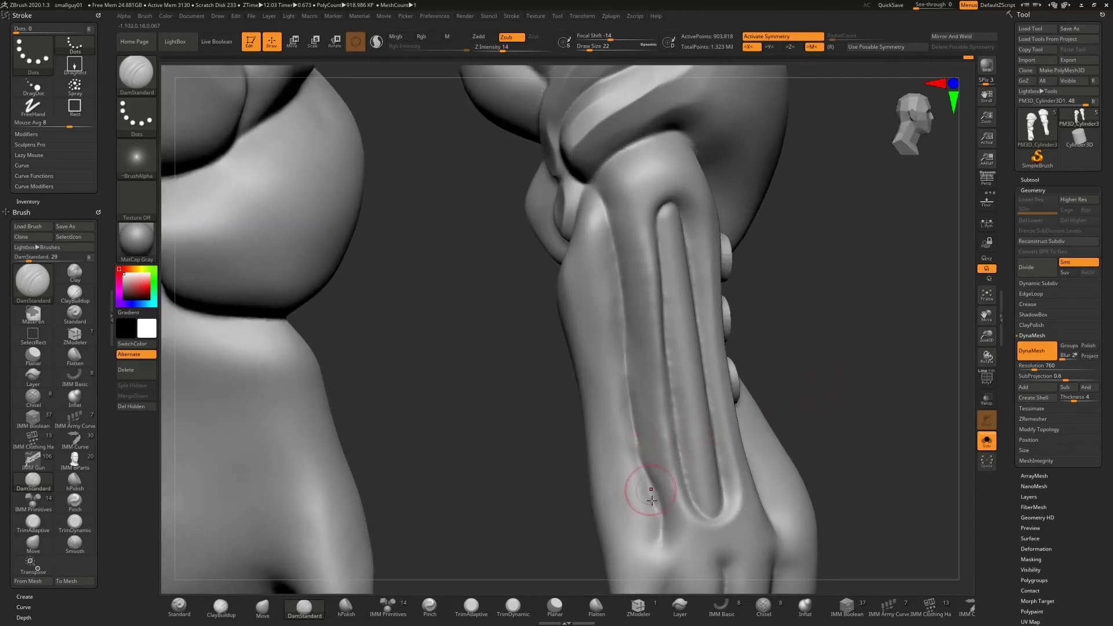
{"action": "key", "text": "shift"}
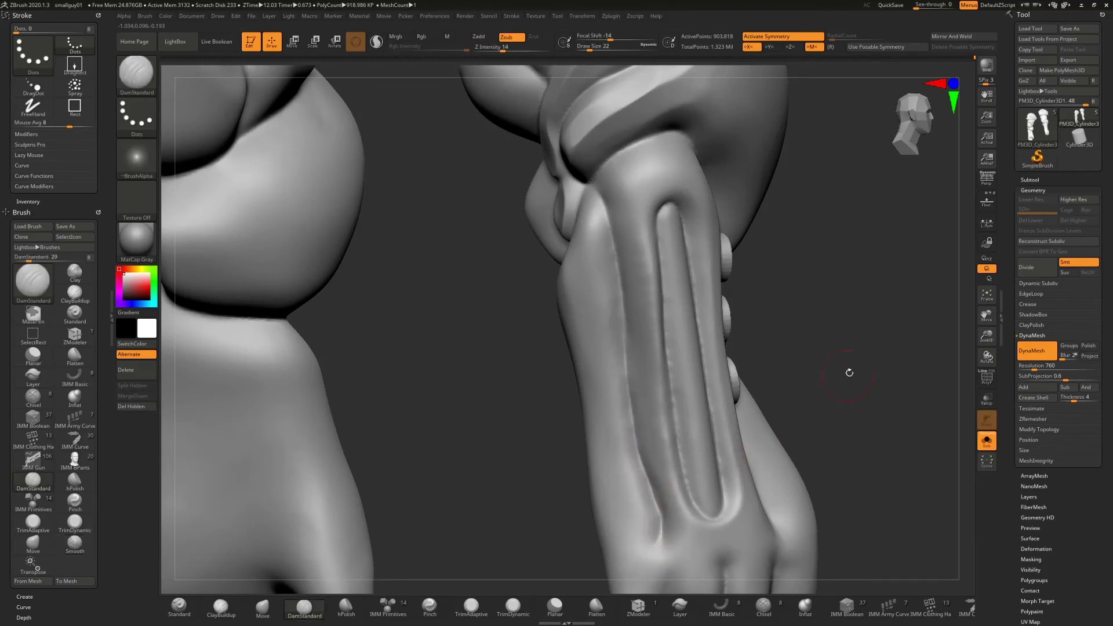
- Carve a U-shaped groove below the elbow knob, curving down the outer forearm towards the lengthwise groove
{"action": "left_click_drag", "start_coordinate": [844, 373], "coordinate": [641, 218]}
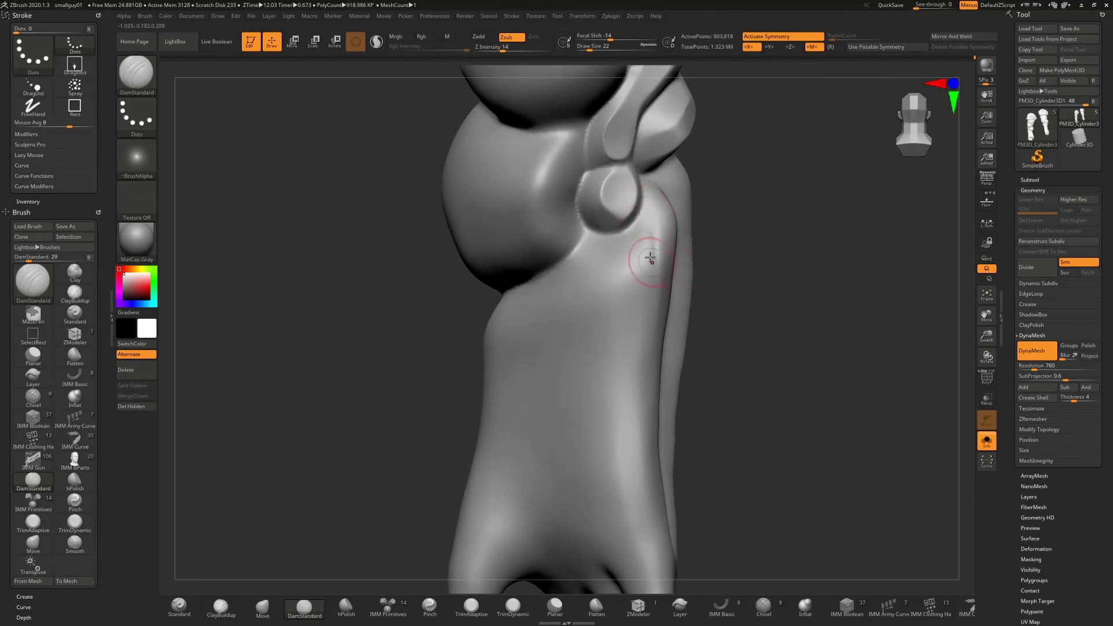
{"action": "mouse_move", "coordinate": [657, 266]}
{"action": "left_mouse_down"}
{"action": "mouse_move", "coordinate": [641, 209]}
{"action": "mouse_move", "coordinate": [650, 261]}
{"action": "left_mouse_up"}
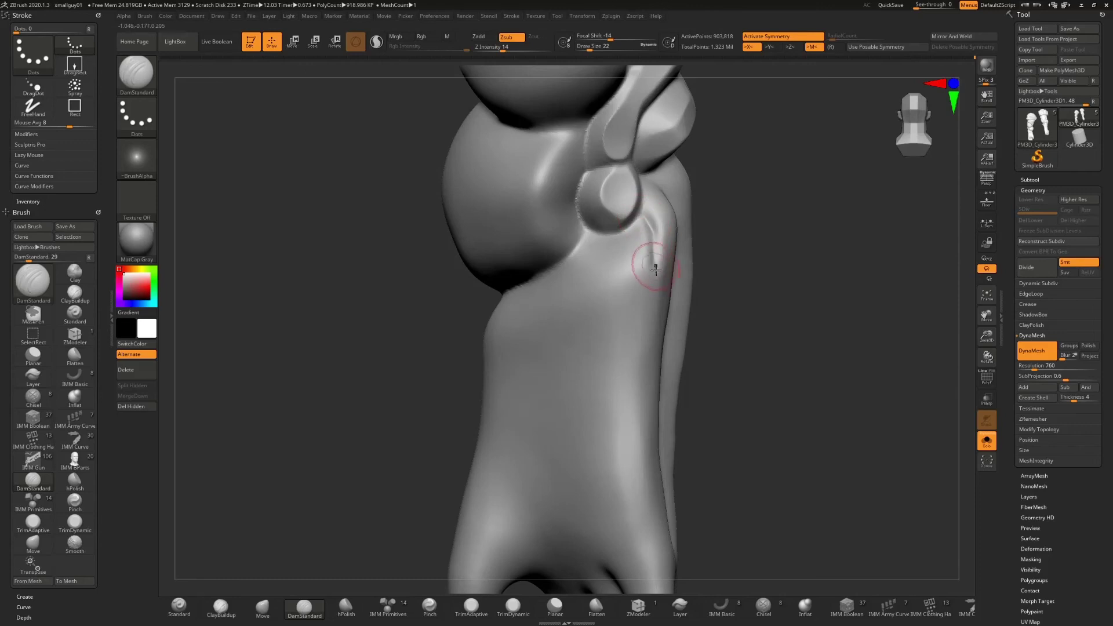
{"action": "left_click_drag", "start_coordinate": [765, 293], "coordinate": [745, 285]}
{"action": "mouse_move", "coordinate": [657, 258]}
{"action": "left_mouse_down"}
{"action": "mouse_move", "coordinate": [673, 297]}
{"action": "mouse_move", "coordinate": [673, 278]}
{"action": "mouse_move", "coordinate": [688, 293]}
{"action": "left_mouse_up"}
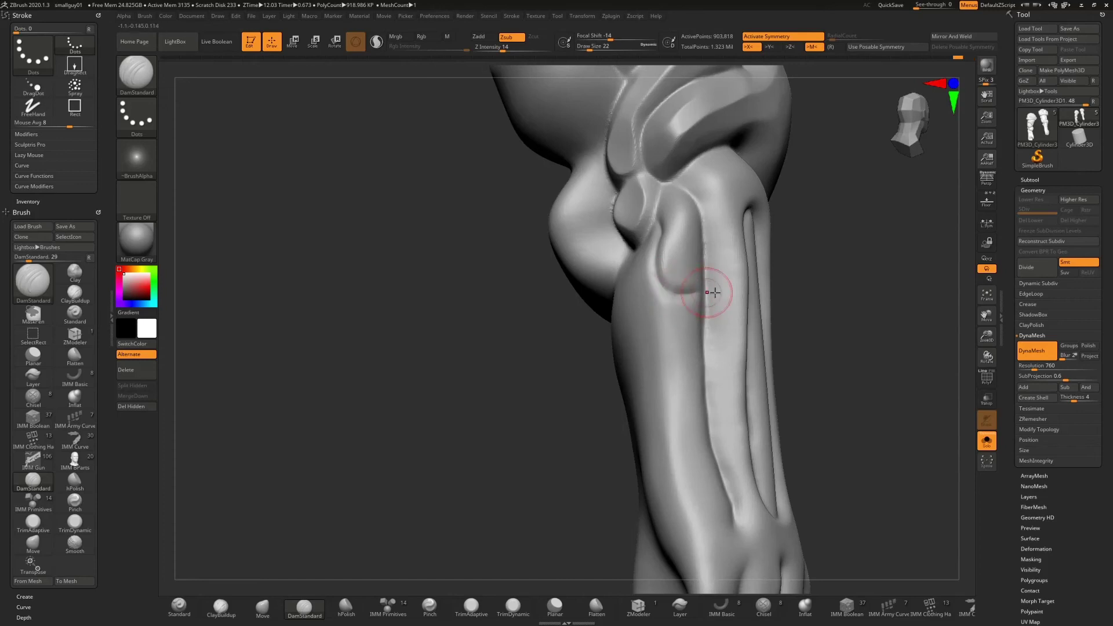
- Deepen the U-shaped groove and join its lower end to the lengthwise groove, outlining an oval form on the upper forearm
{"action": "left_click_drag", "start_coordinate": [819, 278], "coordinate": [694, 291]}
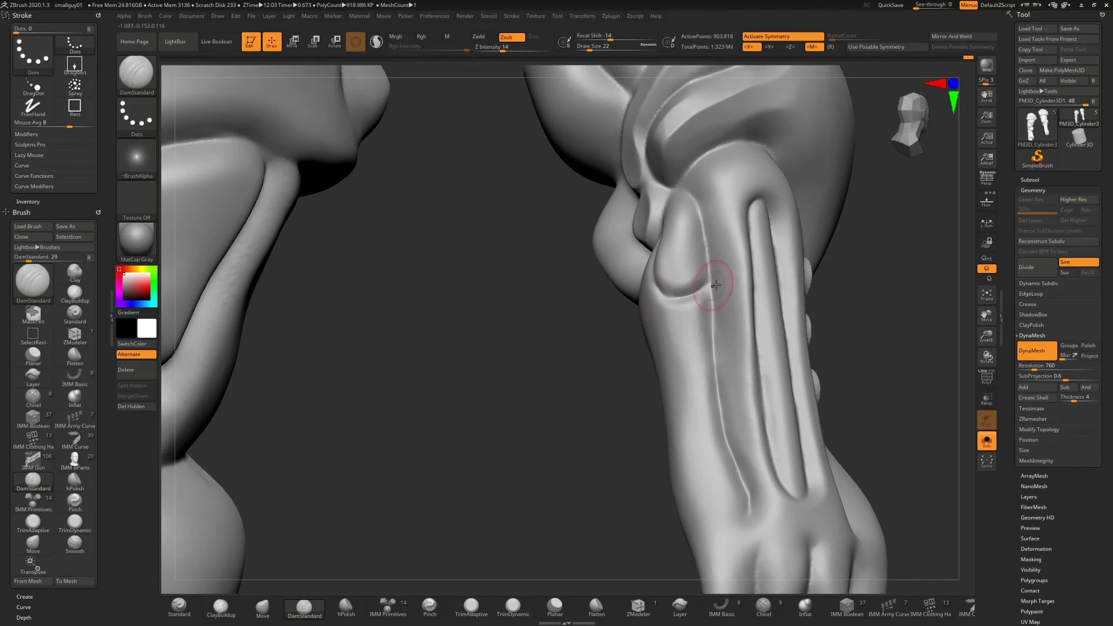
{"action": "mouse_move", "coordinate": [845, 276]}
{"action": "left_mouse_down"}
{"action": "mouse_move", "coordinate": [652, 215]}
{"action": "mouse_move", "coordinate": [652, 256]}
{"action": "left_mouse_up"}
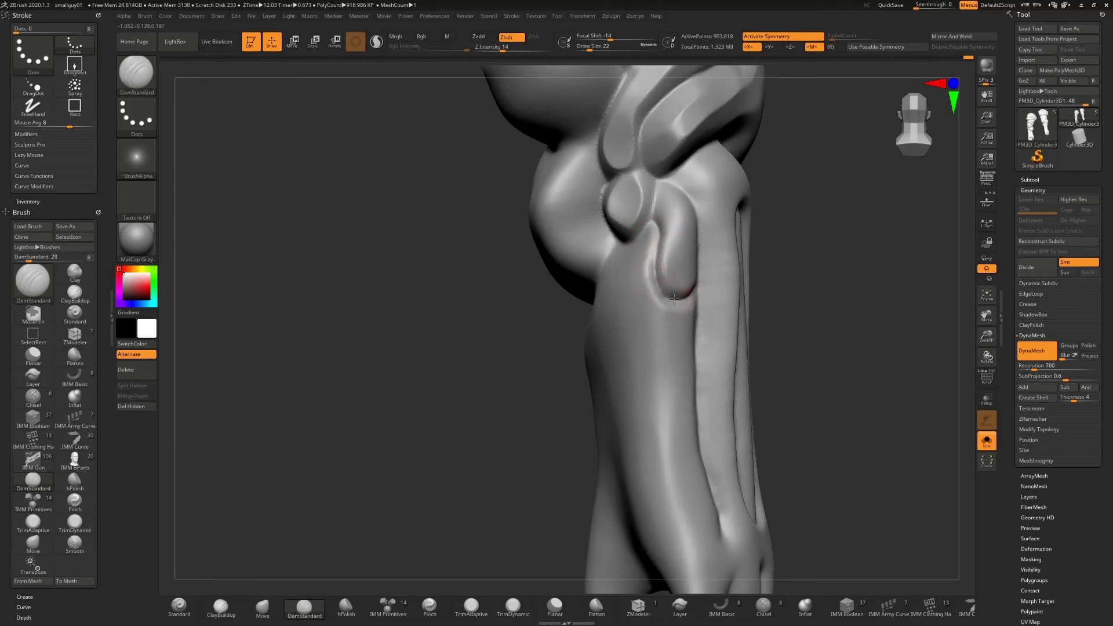
{"action": "left_click_drag", "start_coordinate": [674, 298], "coordinate": [696, 283]}
{"action": "left_click_drag", "start_coordinate": [824, 294], "coordinate": [742, 277]}
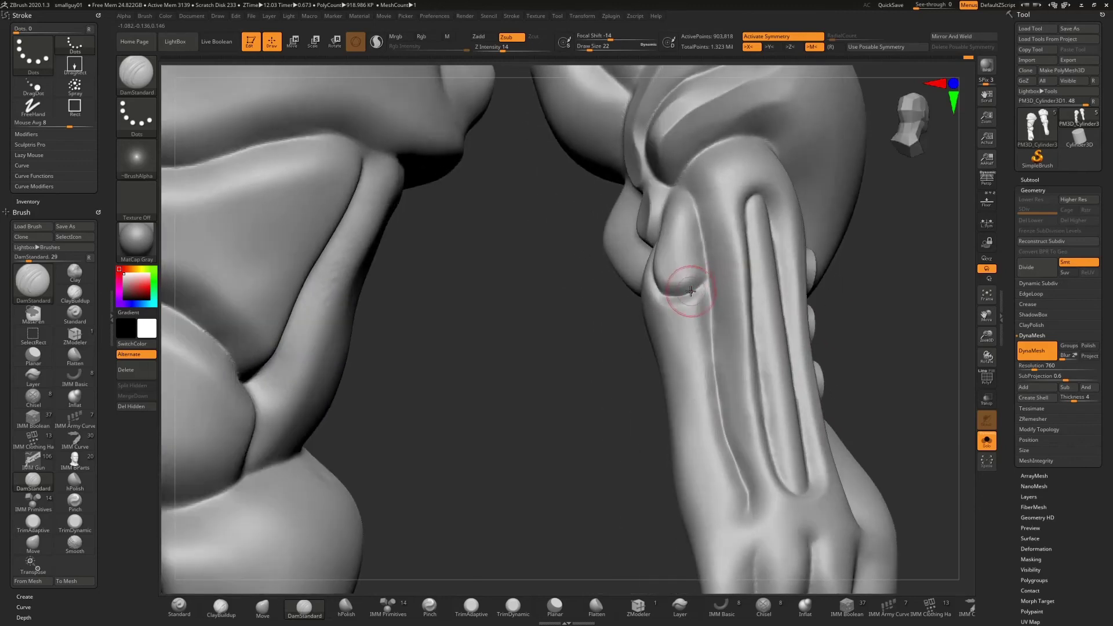
{"action": "left_click_drag", "start_coordinate": [681, 294], "coordinate": [708, 275]}
{"action": "mouse_move", "coordinate": [881, 286]}
{"action": "left_mouse_down"}
{"action": "mouse_move", "coordinate": [894, 293]}
{"action": "mouse_move", "coordinate": [807, 261]}
{"action": "left_mouse_up"}
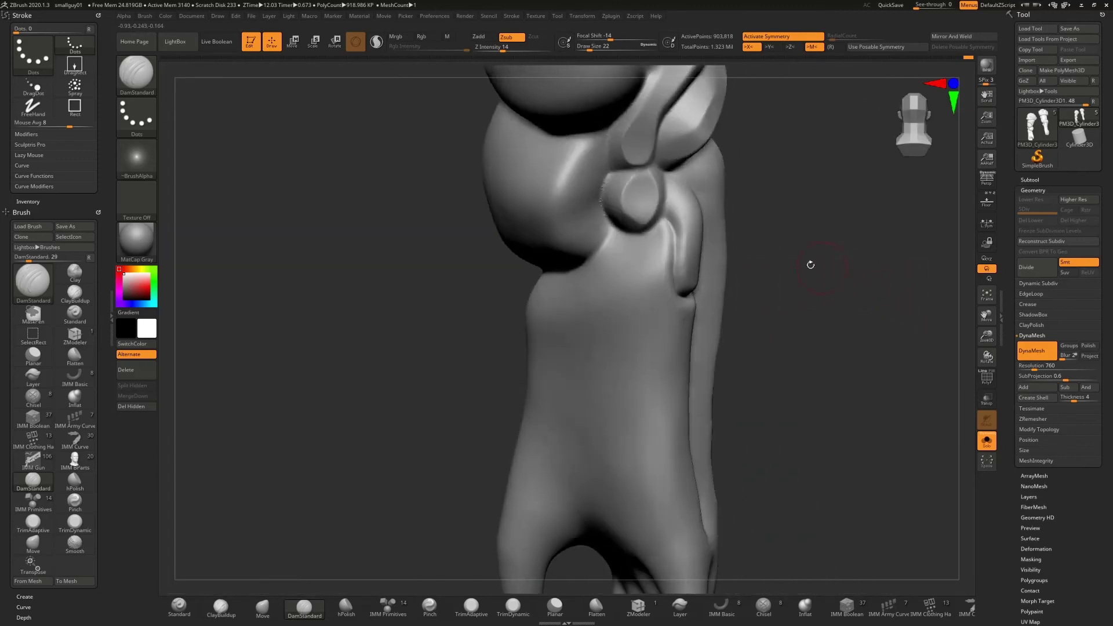
{"action": "left_click_drag", "start_coordinate": [669, 219], "coordinate": [671, 272]}
- Carve a groove around the oval form beside the three cylinders on the inner forearm, below the elbow
{"action": "left_click_drag", "start_coordinate": [987, 336], "coordinate": [986, 322]}
{"action": "mouse_move", "coordinate": [786, 233]}
{"action": "left_mouse_down", "text": "alt"}
{"action": "mouse_move", "coordinate": [795, 270]}
{"action": "mouse_move", "coordinate": [700, 265]}
{"action": "mouse_move", "coordinate": [711, 267]}
{"action": "mouse_move", "coordinate": [655, 387]}
{"action": "left_mouse_up", "text": "alt"}
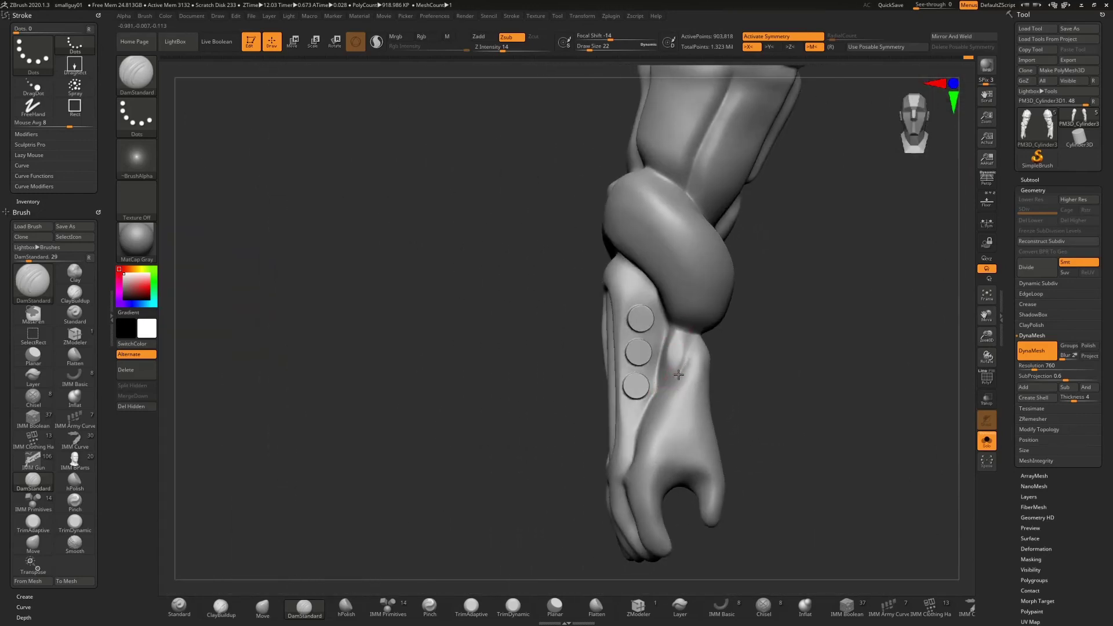
{"action": "left_click_drag", "start_coordinate": [680, 360], "coordinate": [660, 389]}
{"action": "mouse_move", "coordinate": [811, 339]}
{"action": "left_mouse_down"}
{"action": "mouse_move", "coordinate": [827, 340]}
{"action": "mouse_move", "coordinate": [819, 330]}
{"action": "left_mouse_up"}
{"action": "key", "text": "ctrl"}
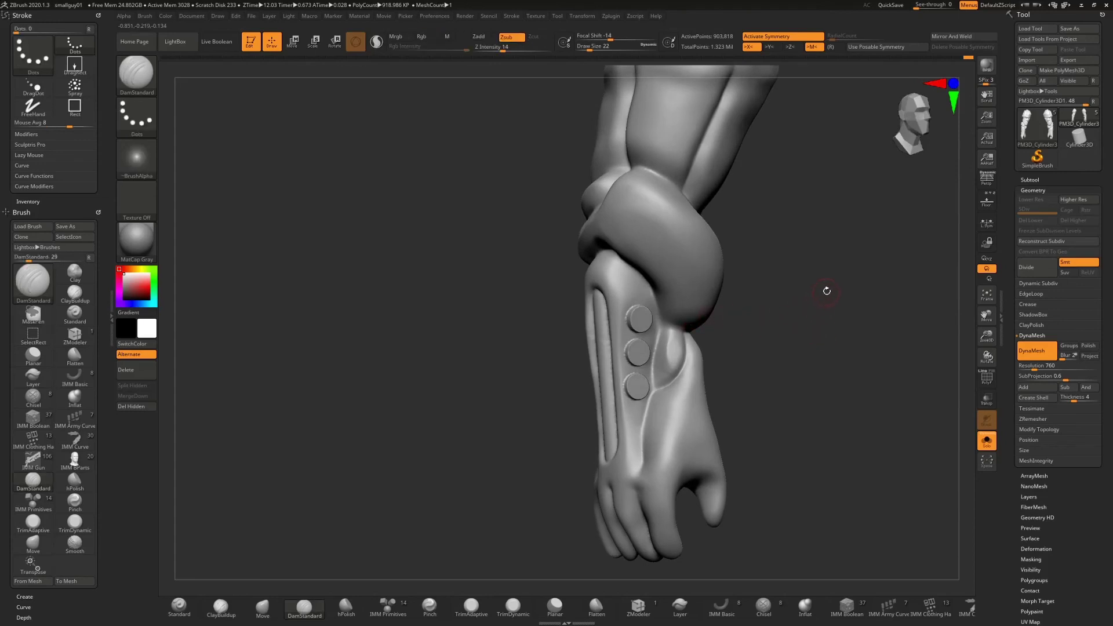
- Deepen the groove around the oval form beside the three cylinders on the inner forearm, refining its upper and lower ends
{"action": "left_click_drag", "start_coordinate": [826, 290], "coordinate": [673, 375]}
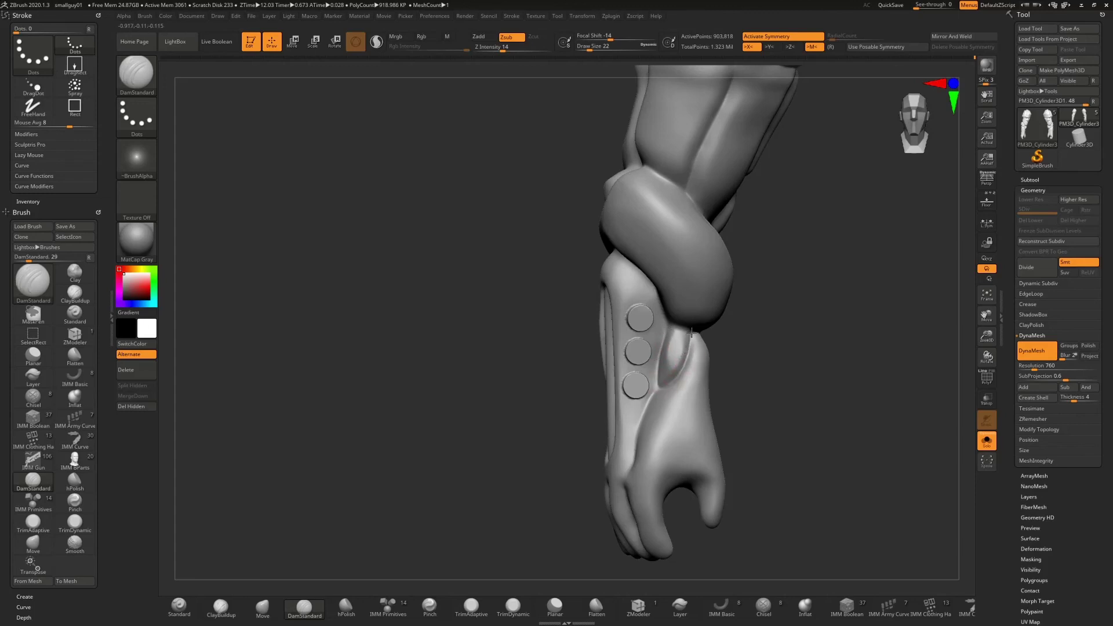
{"action": "left_click_drag", "start_coordinate": [663, 382], "coordinate": [657, 383]}
{"action": "left_click_drag", "start_coordinate": [663, 344], "coordinate": [669, 329]}
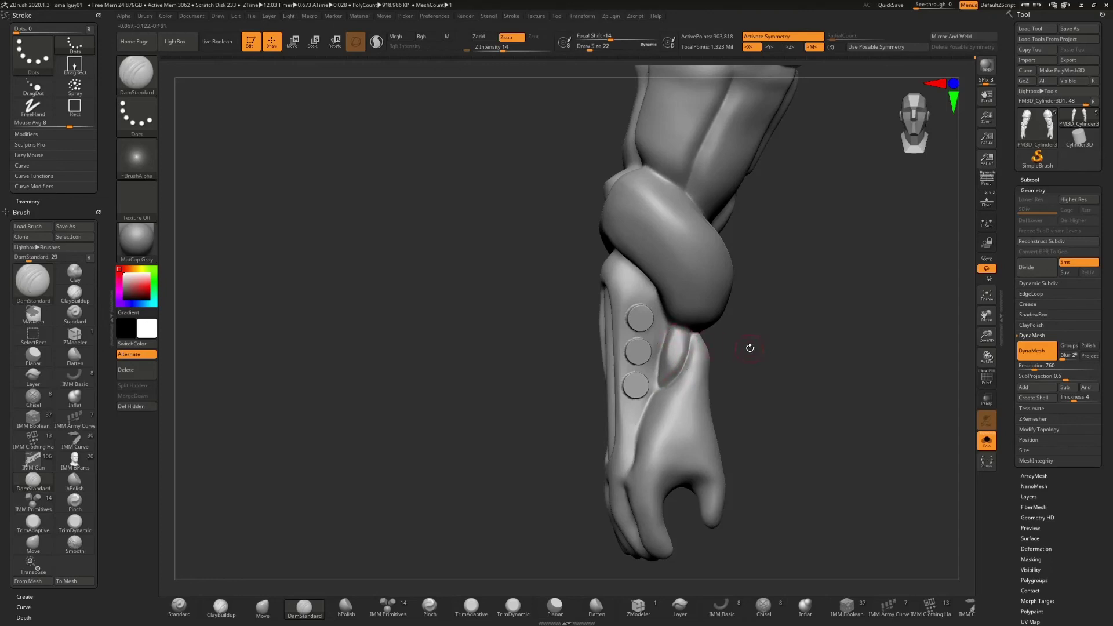
{"action": "left_click_drag", "start_coordinate": [750, 348], "coordinate": [668, 330]}
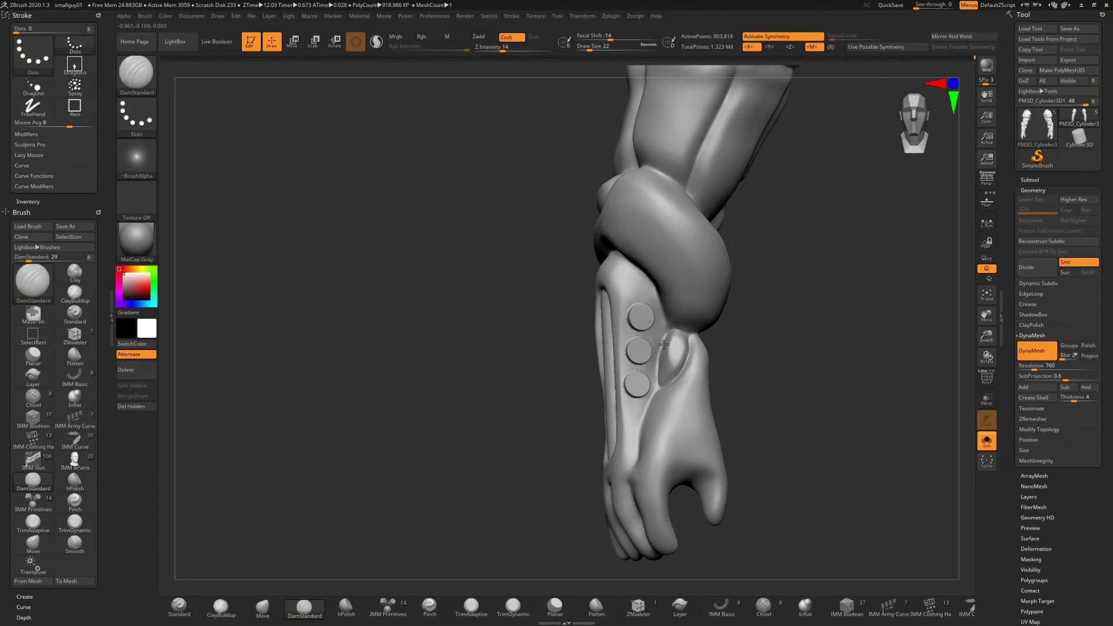
- Enlarge the brush to a draw size of 56 and smooth the upper surface of the large elbow fold
{"action": "mouse_move", "coordinate": [765, 335]}
{"action": "left_mouse_down"}
{"action": "mouse_move", "coordinate": [799, 346]}
{"action": "mouse_move", "coordinate": [821, 320]}
{"action": "mouse_move", "coordinate": [800, 280]}
{"action": "mouse_move", "coordinate": [650, 322]}
{"action": "left_mouse_up"}
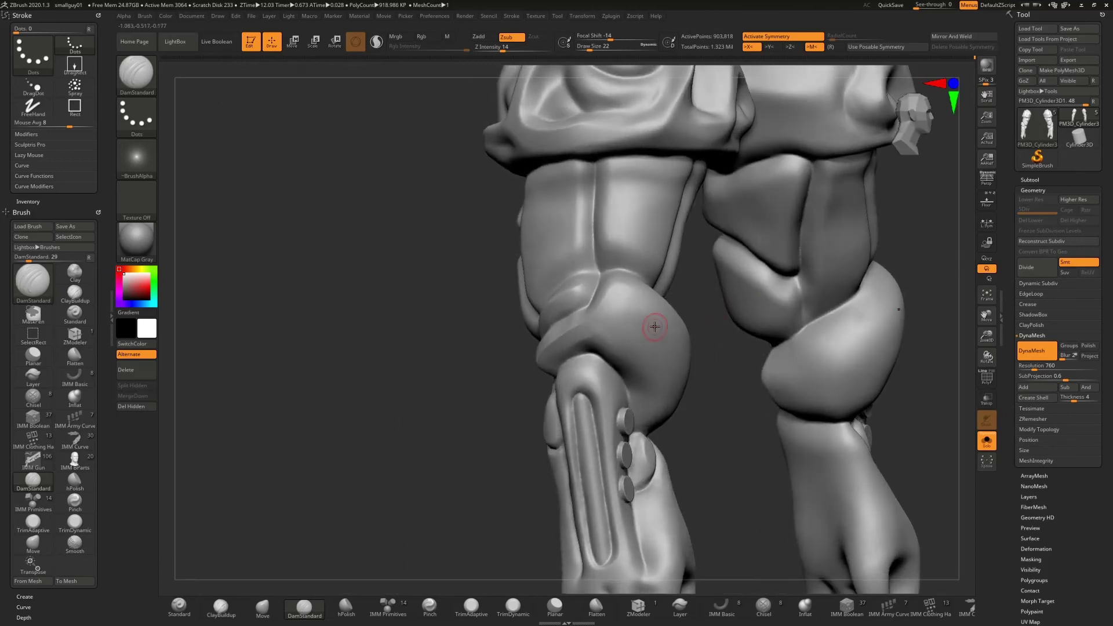
{"action": "key", "text": "s"}
{"action": "left_click_drag", "start_coordinate": [461, 367], "coordinate": [479, 369]}
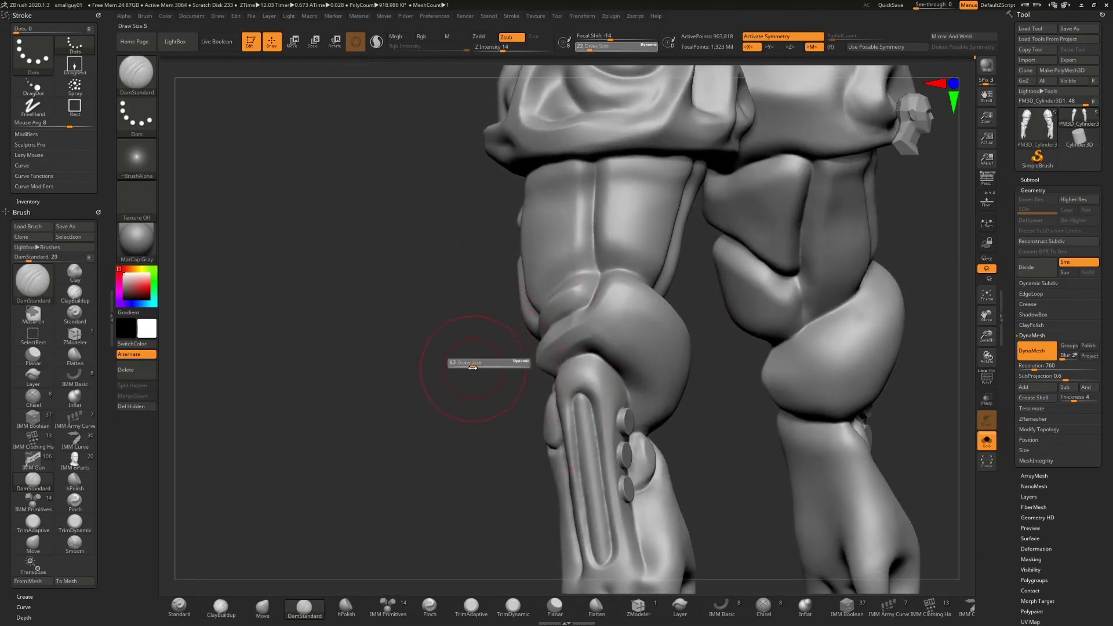
{"action": "left_click_drag", "start_coordinate": [615, 322], "coordinate": [631, 311], "text": "shift"}
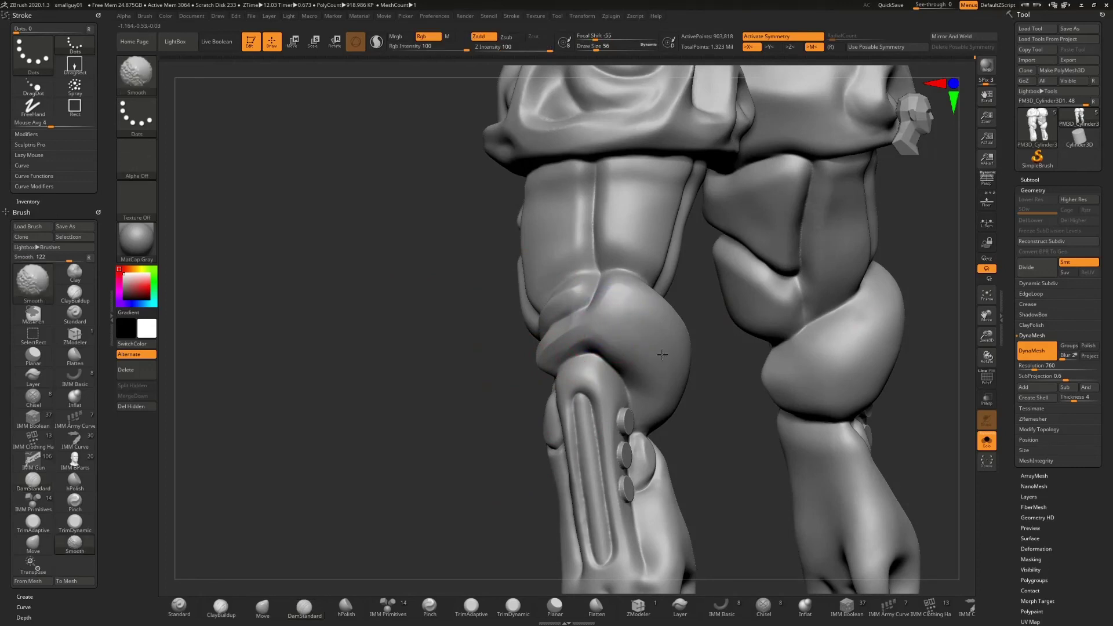
{"action": "mouse_move", "coordinate": [742, 390]}
{"action": "left_mouse_down"}
{"action": "mouse_move", "coordinate": [770, 379]}
{"action": "mouse_move", "coordinate": [757, 328]}
{"action": "mouse_move", "coordinate": [740, 318]}
{"action": "mouse_move", "coordinate": [827, 352]}
{"action": "mouse_move", "coordinate": [763, 336]}
{"action": "left_mouse_up"}
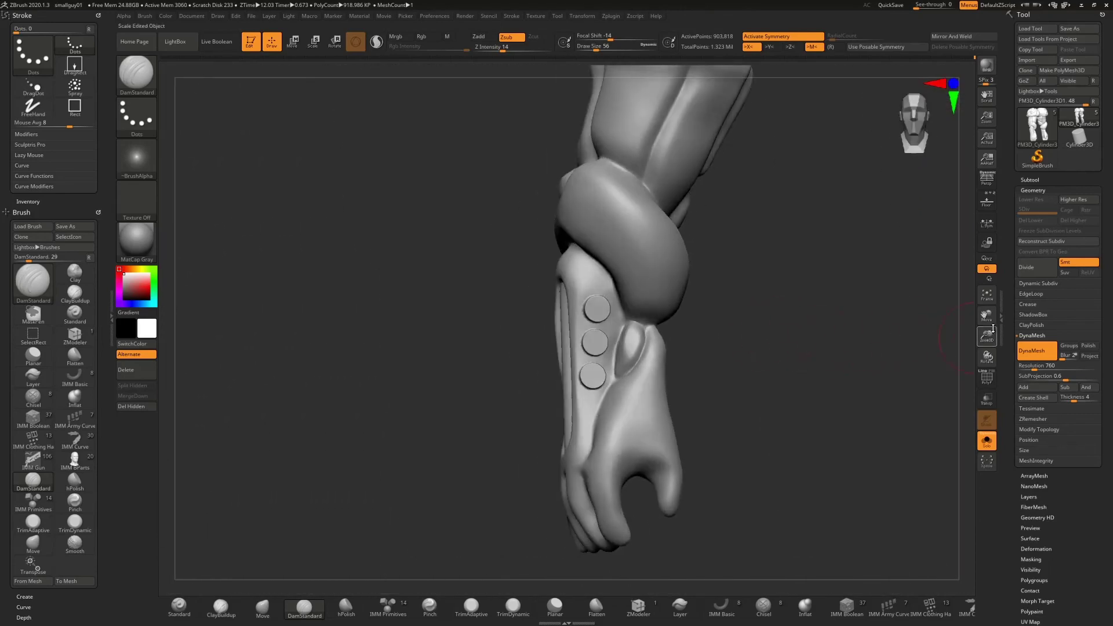
- Turn off Solo to show the whole figure and make the torso the active subtool
{"action": "left_click_drag", "start_coordinate": [989, 335], "coordinate": [919, 277]}
{"action": "mouse_move", "coordinate": [823, 228]}
{"action": "left_mouse_down", "text": "alt"}
{"action": "mouse_move", "coordinate": [808, 299]}
{"action": "mouse_move", "coordinate": [904, 280]}
{"action": "mouse_move", "coordinate": [833, 272]}
{"action": "mouse_move", "coordinate": [881, 281]}
{"action": "mouse_move", "coordinate": [817, 290]}
{"action": "mouse_move", "coordinate": [852, 276]}
{"action": "mouse_move", "coordinate": [878, 301]}
{"action": "left_mouse_up", "text": "alt"}
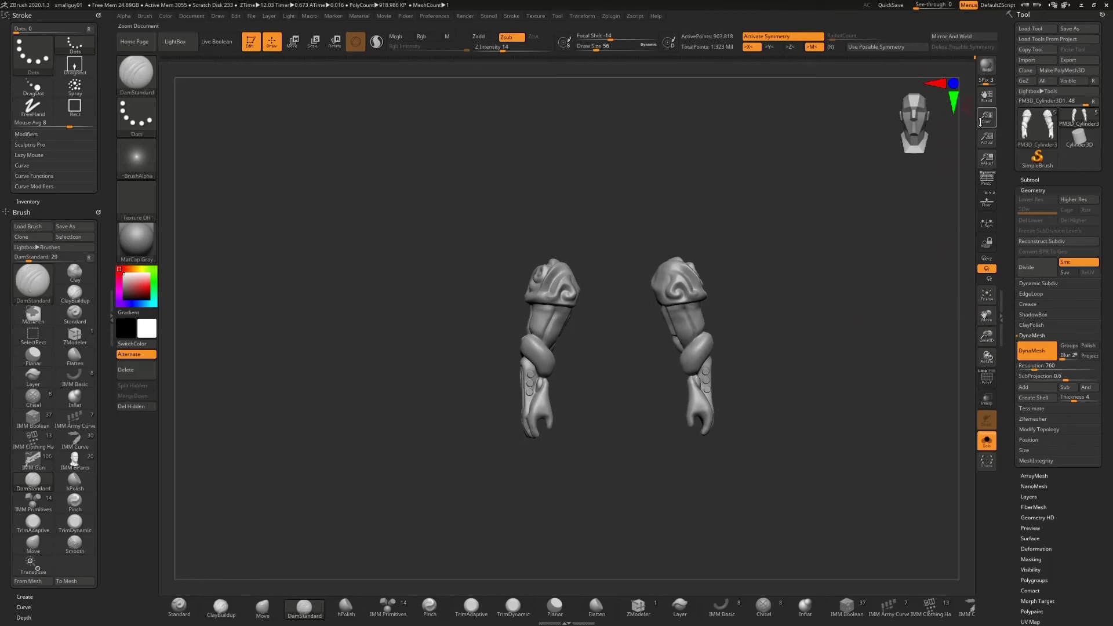
{"action": "left_click", "coordinate": [991, 441]}
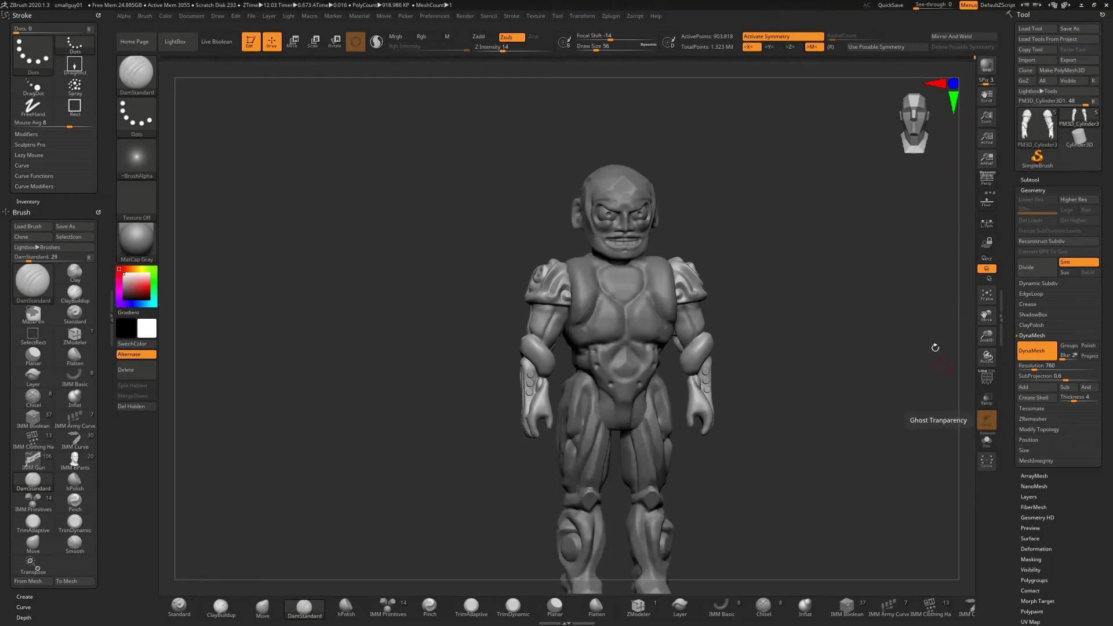
{"action": "left_click_drag", "start_coordinate": [852, 276], "coordinate": [833, 234]}
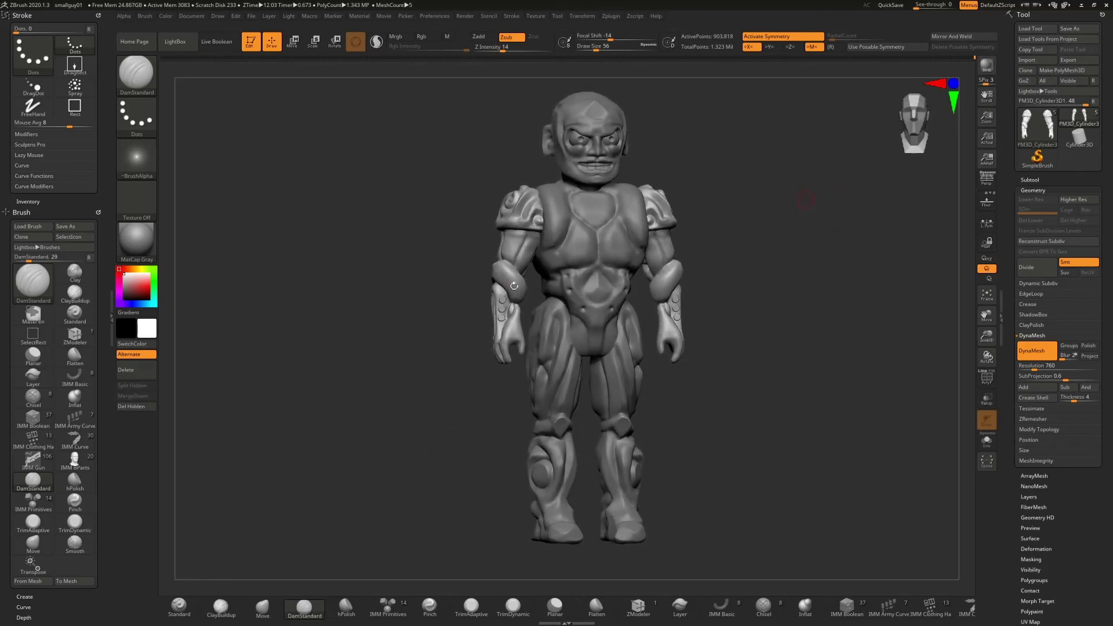
{"action": "left_click", "coordinate": [1036, 179]}
{"action": "left_click", "coordinate": [1032, 244]}
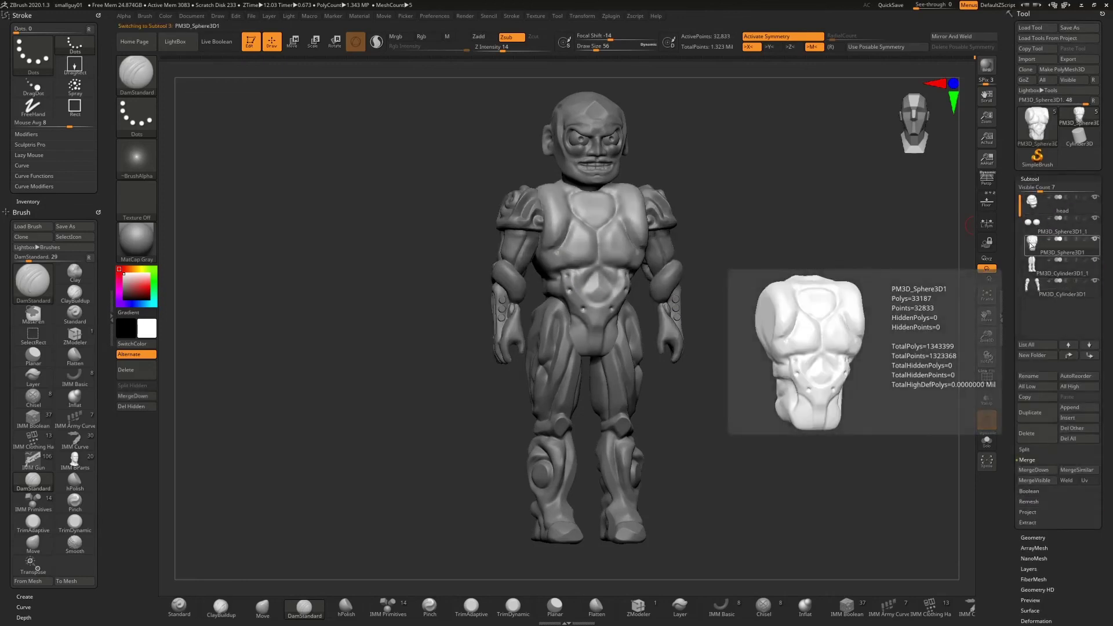
{"action": "left_click_drag", "start_coordinate": [986, 336], "coordinate": [961, 344]}
{"action": "left_click_drag", "start_coordinate": [922, 267], "coordinate": [815, 282], "text": "alt"}
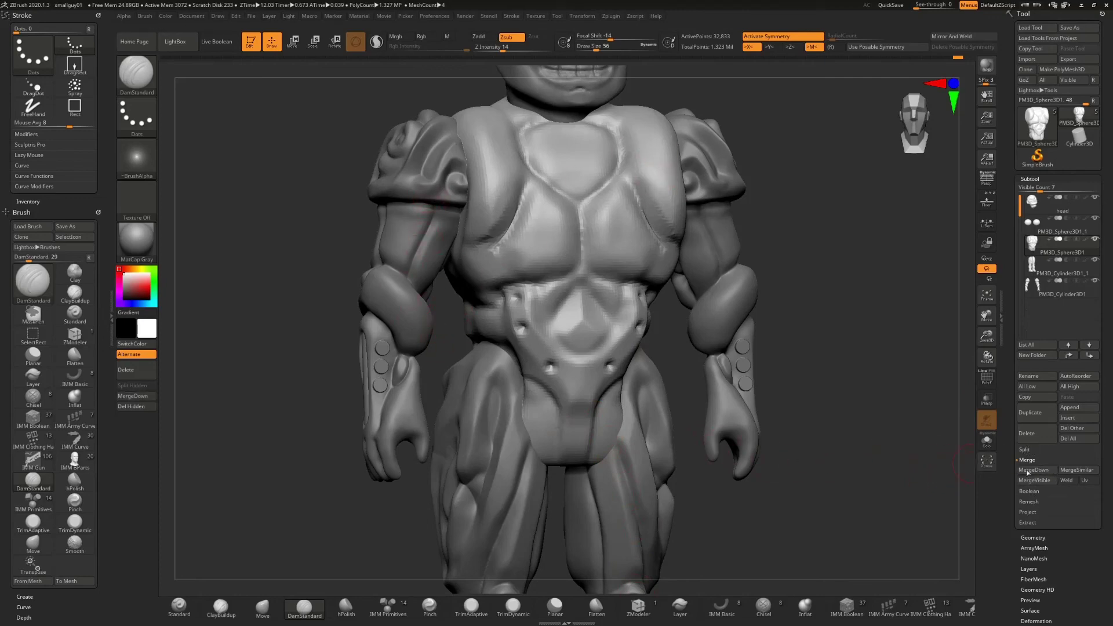
- Set the torso's DynaMesh resolution to 456 and remesh it
{"action": "left_click", "coordinate": [1042, 538]}
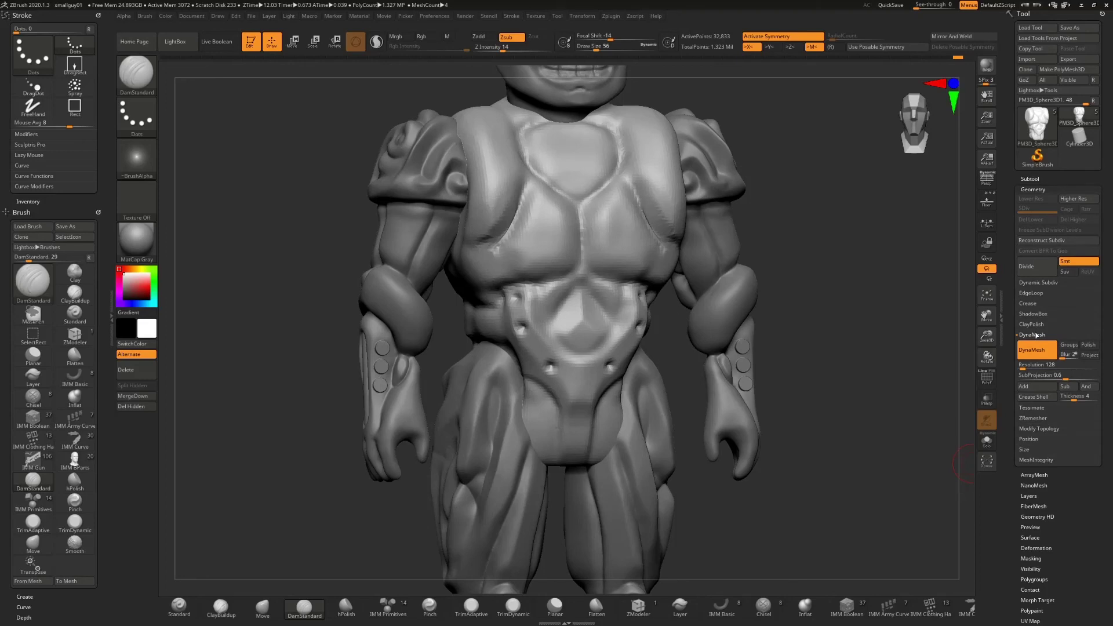
{"action": "left_click", "coordinate": [1025, 365]}
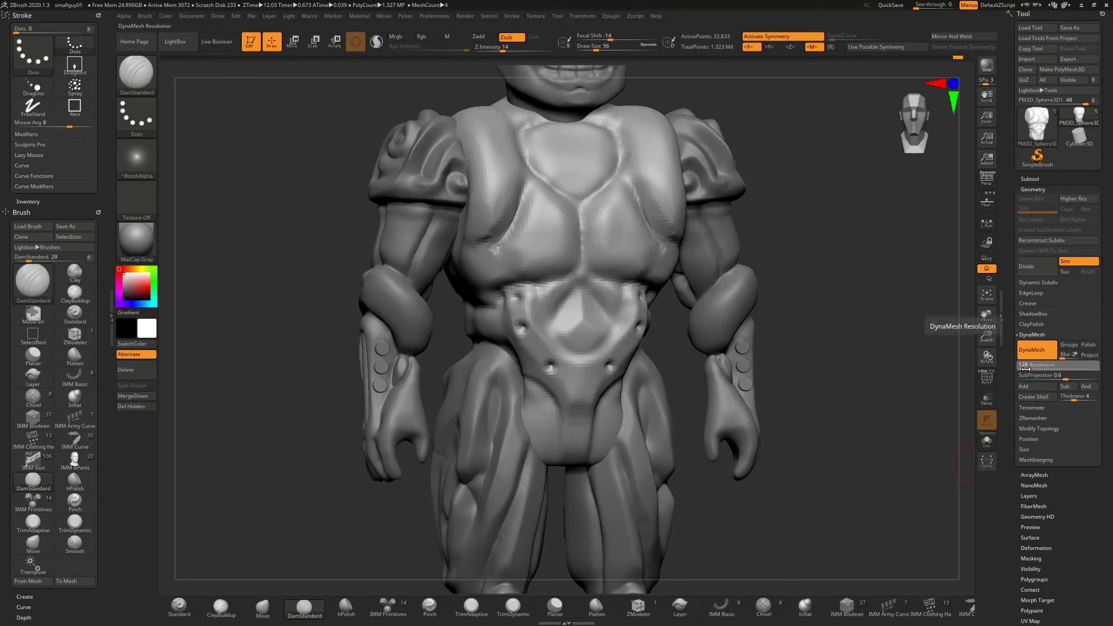
{"action": "type", "text": "408"}
{"action": "key", "text": "Return"}
{"action": "left_click_drag", "start_coordinate": [854, 215], "coordinate": [887, 270], "text": "ctrl"}
- Carve and smooth the grooves outlining the upper chest plate and running down the sternum between the pectorals with the DamStandard brush
{"action": "left_click_drag", "start_coordinate": [864, 234], "coordinate": [852, 291], "text": "alt"}
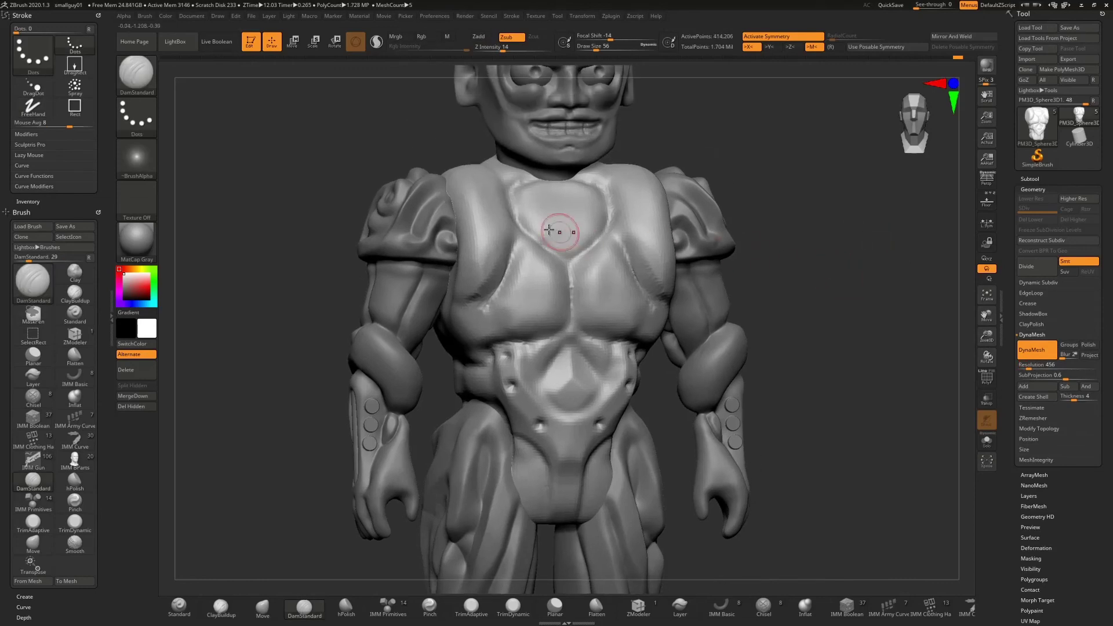
{"action": "left_click_drag", "start_coordinate": [518, 255], "coordinate": [487, 305]}
{"action": "left_click_drag", "start_coordinate": [515, 242], "coordinate": [509, 268]}
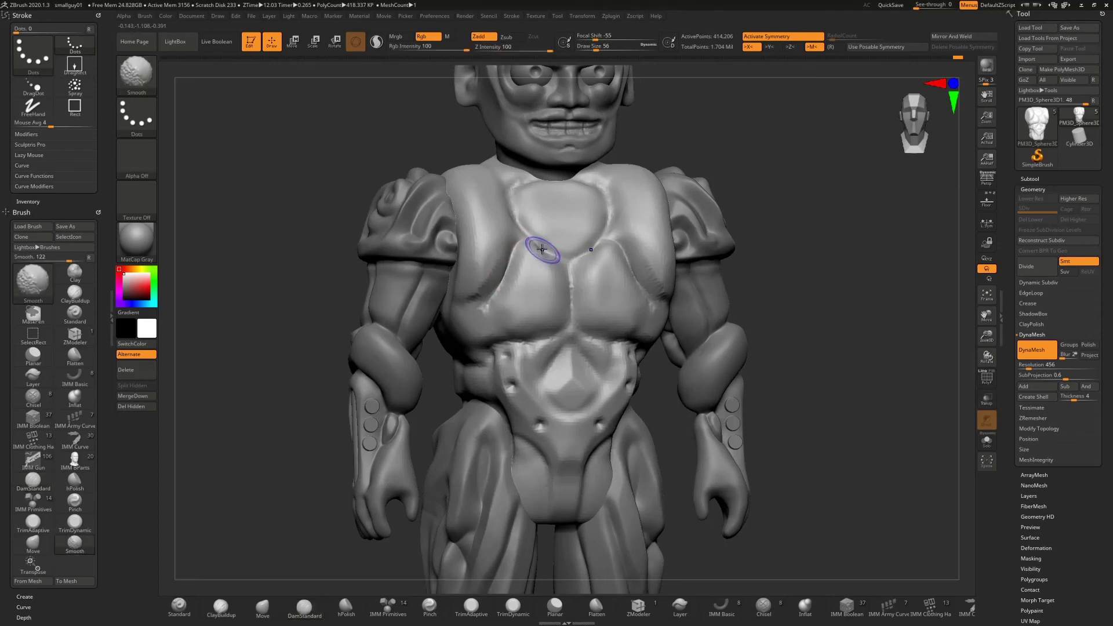
{"action": "mouse_move", "coordinate": [543, 252]}
{"action": "left_mouse_down", "text": "shift"}
{"action": "mouse_move", "coordinate": [569, 273]}
{"action": "mouse_move", "coordinate": [568, 328]}
{"action": "mouse_move", "coordinate": [567, 309]}
{"action": "left_mouse_up", "text": "shift"}
{"action": "left_click_drag", "start_coordinate": [571, 270], "coordinate": [552, 259]}
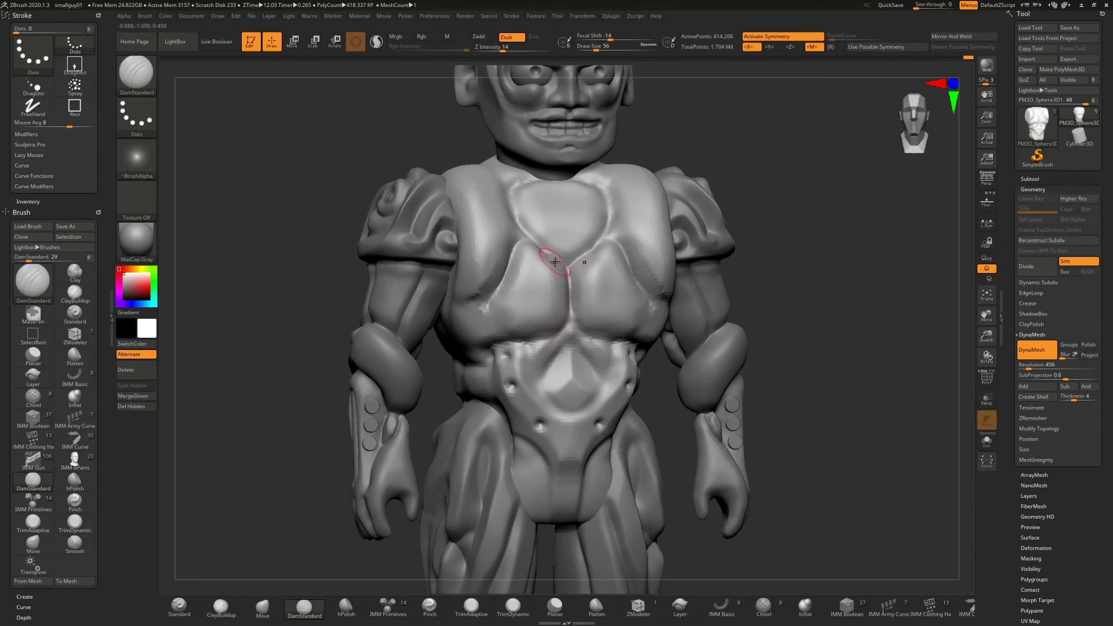
{"action": "left_click_drag", "start_coordinate": [761, 210], "coordinate": [765, 218], "text": "shift"}
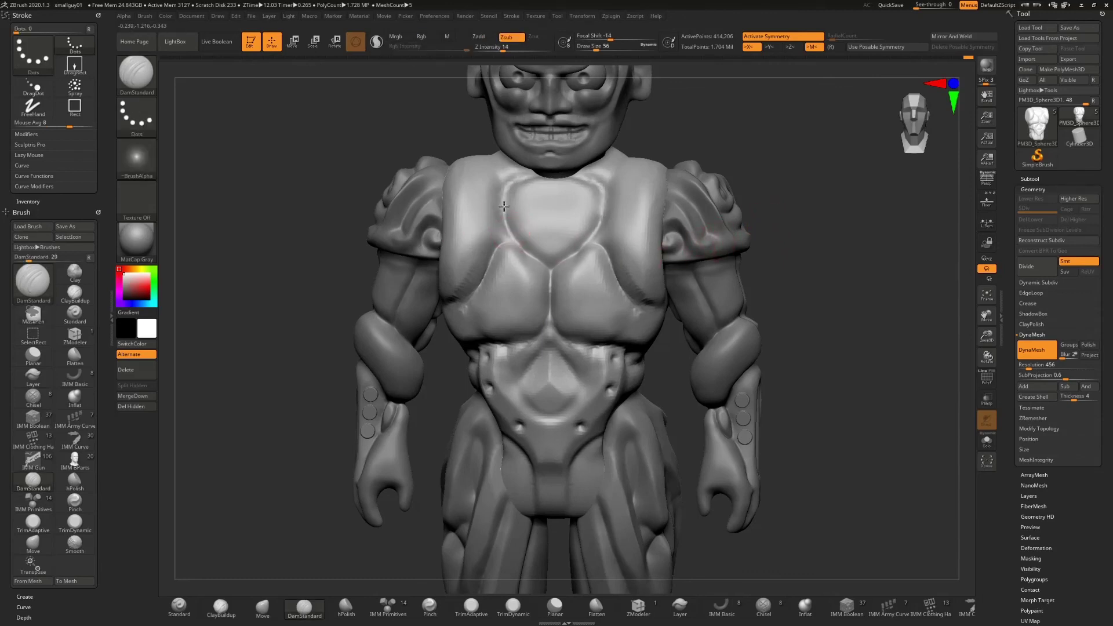
{"action": "mouse_move", "coordinate": [506, 213]}
{"action": "left_mouse_down"}
{"action": "mouse_move", "coordinate": [511, 185]}
{"action": "mouse_move", "coordinate": [527, 175]}
{"action": "mouse_move", "coordinate": [504, 219]}
{"action": "left_mouse_up"}
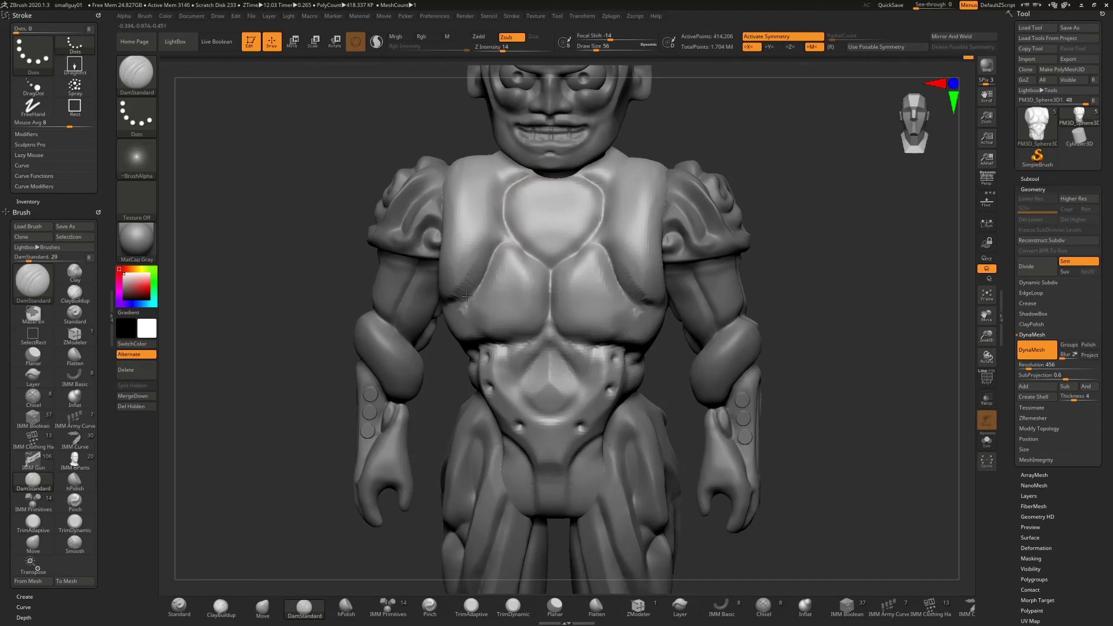
{"action": "key", "text": "shift"}
- Carve the grooves beneath the shoulder straps and around the outer and lower edges of the pectorals
{"action": "left_click_drag", "start_coordinate": [704, 127], "coordinate": [439, 294]}
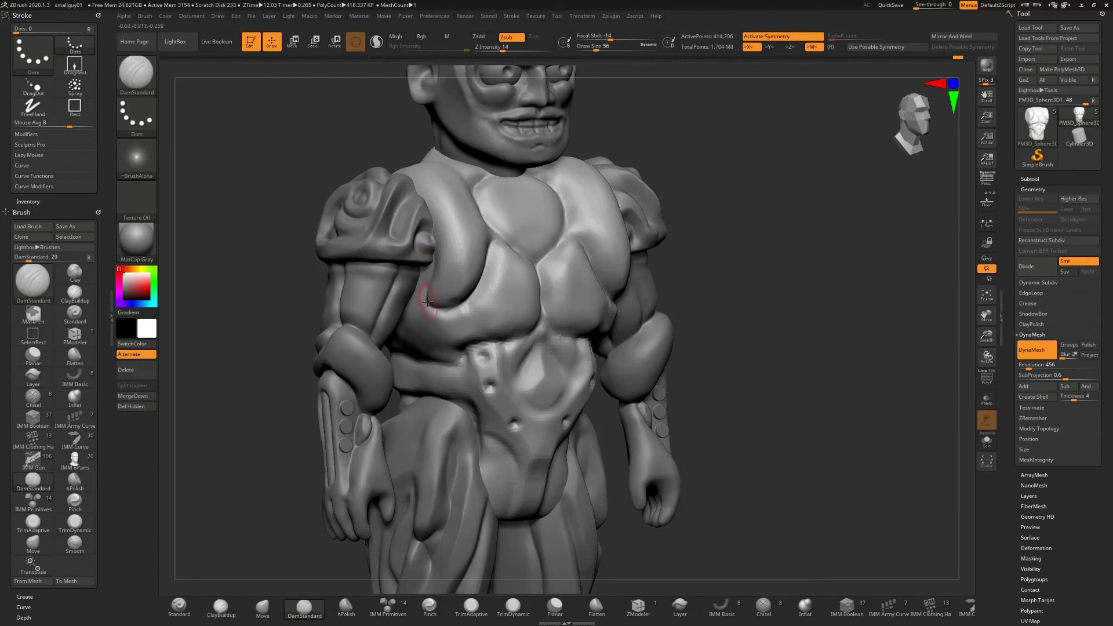
{"action": "key", "text": "shift"}
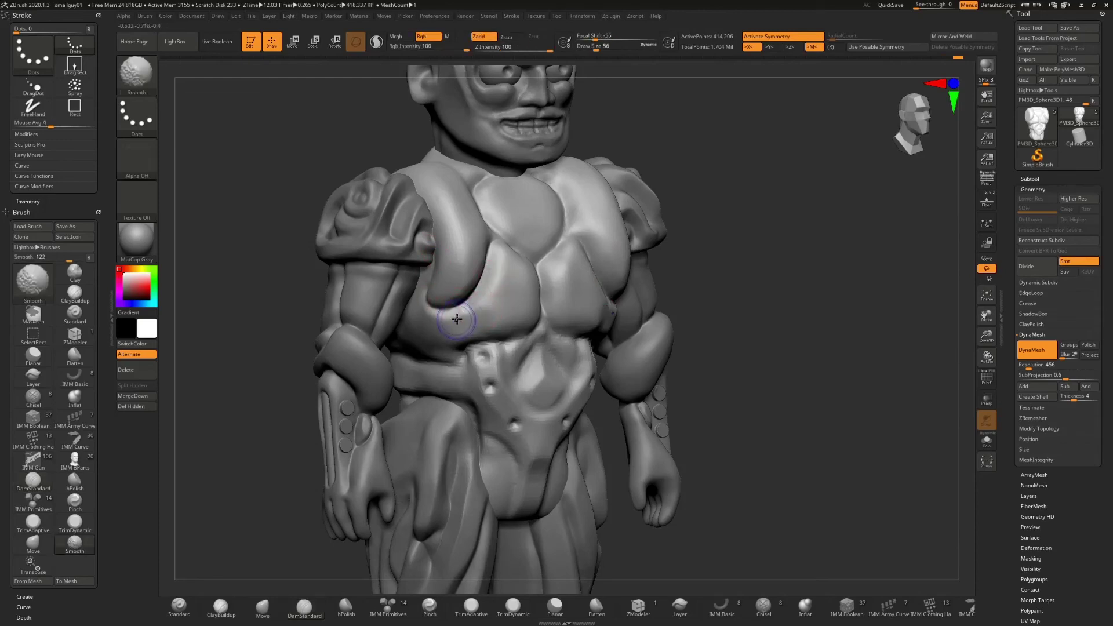
{"action": "left_click_drag", "start_coordinate": [708, 215], "coordinate": [660, 219]}
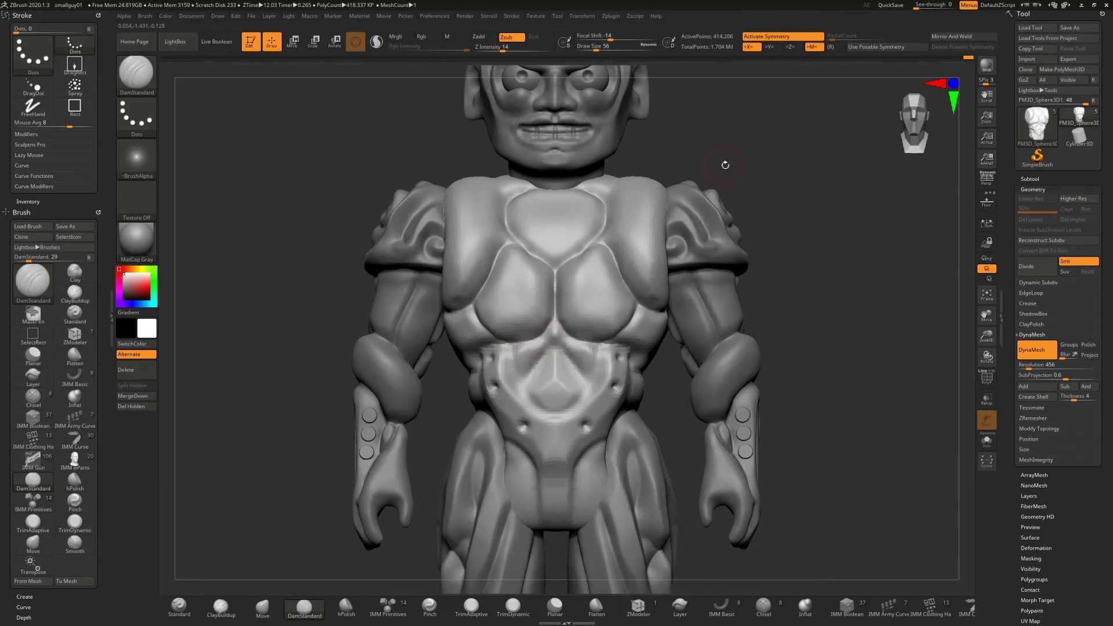
- Carve grooves around the faceted central form and its two side recesses inside the abdominal plate
{"action": "mouse_move", "coordinate": [754, 177]}
{"action": "left_mouse_down", "text": "alt"}
{"action": "mouse_move", "coordinate": [718, 122]}
{"action": "mouse_move", "coordinate": [725, 157]}
{"action": "mouse_move", "coordinate": [471, 302]}
{"action": "mouse_move", "coordinate": [480, 328]}
{"action": "mouse_move", "coordinate": [508, 299]}
{"action": "left_mouse_up", "text": "alt"}
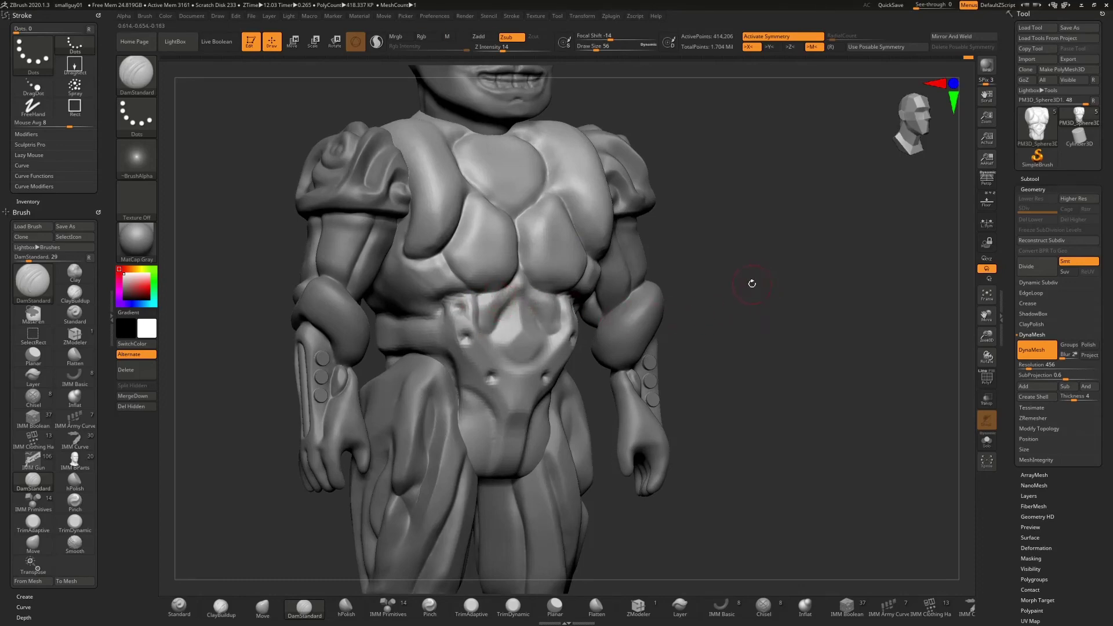
{"action": "left_click_drag", "start_coordinate": [751, 283], "coordinate": [772, 278]}
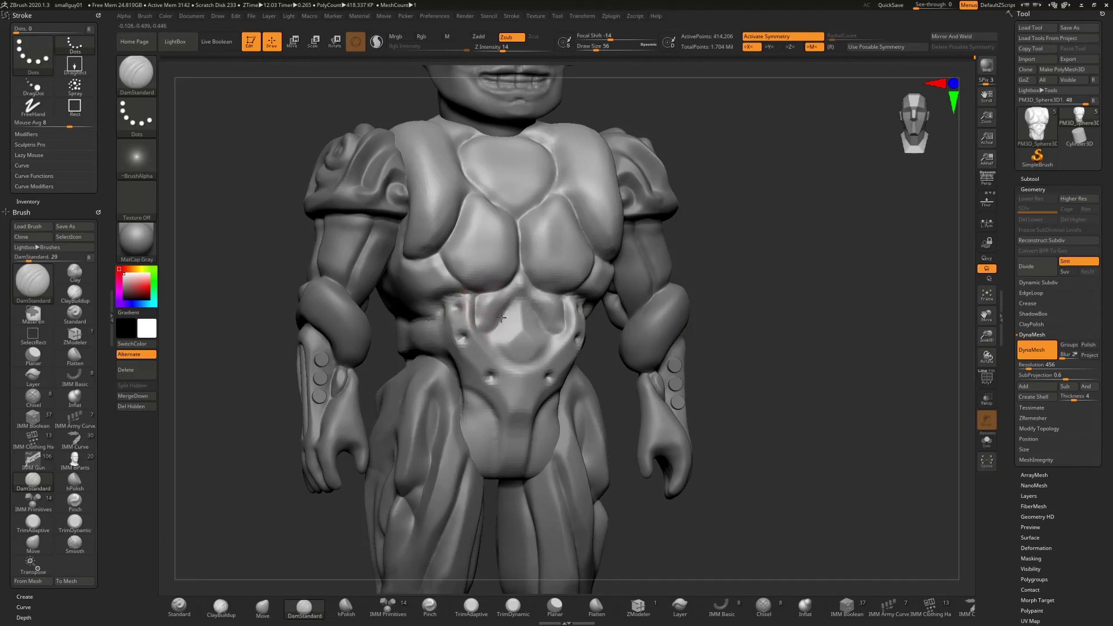
{"action": "left_click_drag", "start_coordinate": [515, 298], "coordinate": [489, 330]}
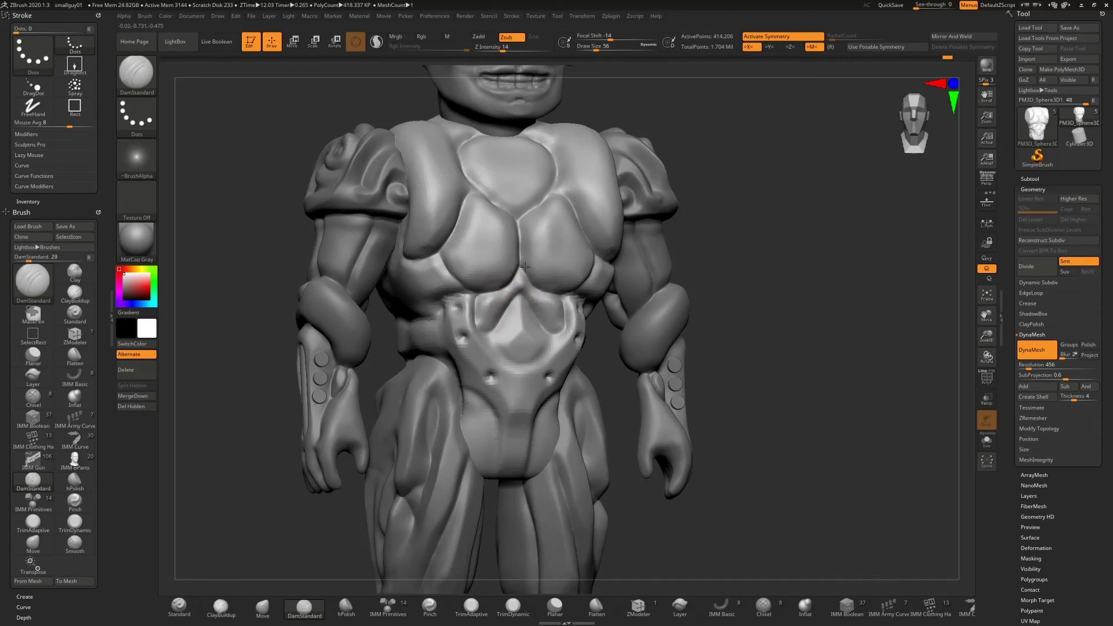
{"action": "left_click_drag", "start_coordinate": [736, 219], "coordinate": [632, 223]}
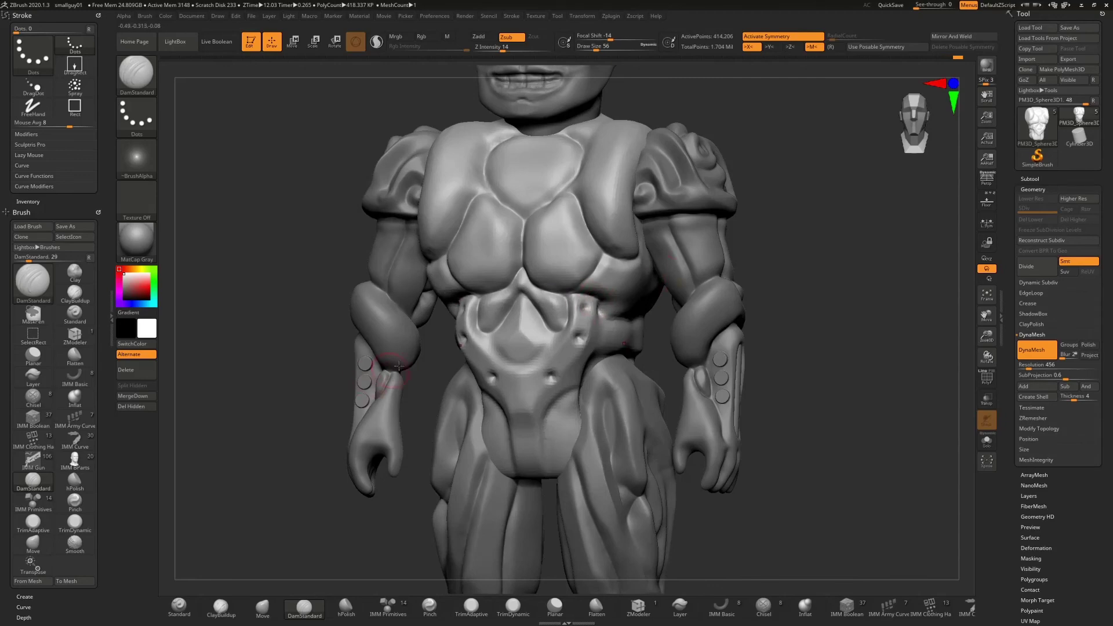
{"action": "mouse_move", "coordinate": [289, 355]}
{"action": "left_mouse_down"}
{"action": "mouse_move", "coordinate": [530, 335]}
{"action": "mouse_move", "coordinate": [494, 341]}
{"action": "mouse_move", "coordinate": [529, 364]}
{"action": "mouse_move", "coordinate": [557, 346]}
{"action": "mouse_move", "coordinate": [574, 315]}
{"action": "left_mouse_up"}
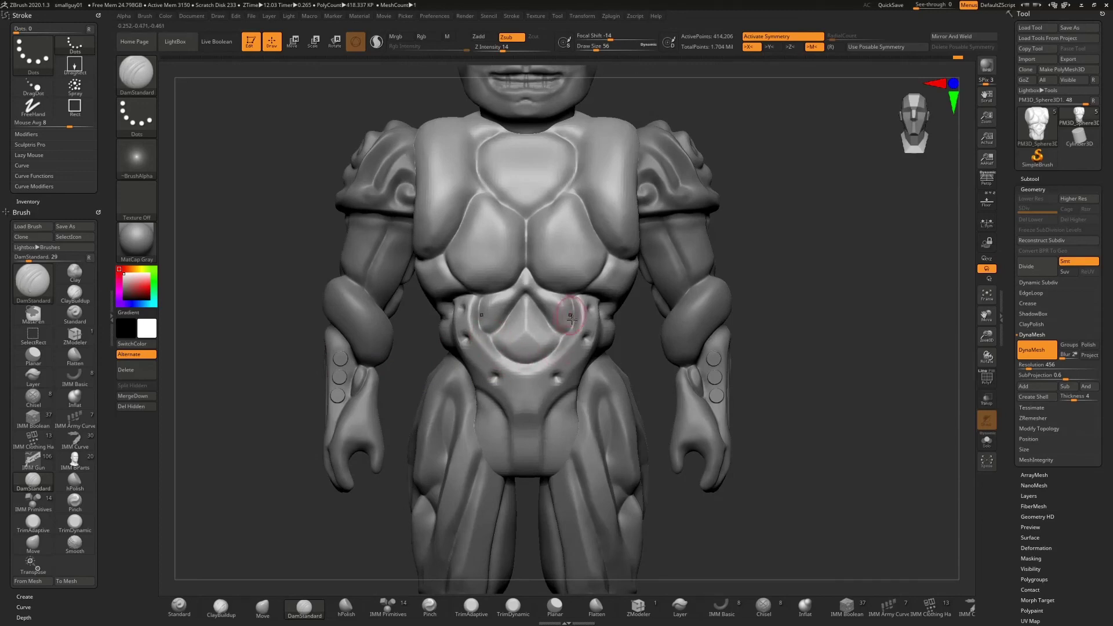
{"action": "mouse_move", "coordinate": [760, 214]}
{"action": "left_mouse_down"}
{"action": "mouse_move", "coordinate": [736, 216]}
{"action": "mouse_move", "coordinate": [767, 202]}
{"action": "mouse_move", "coordinate": [794, 212]}
{"action": "left_mouse_up"}
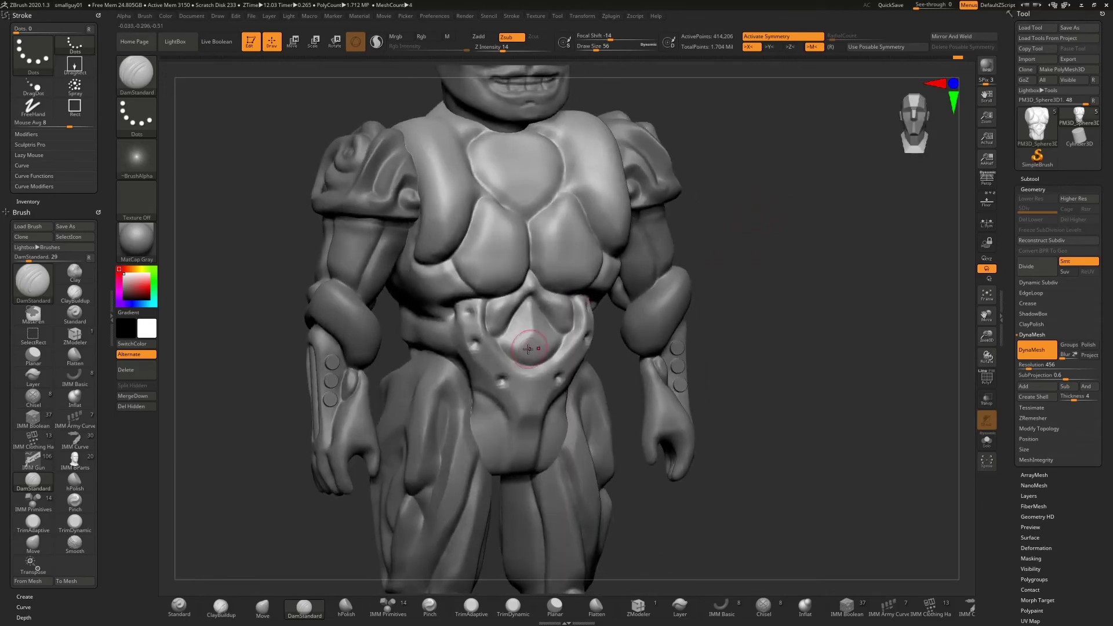
- Carve grooves outlining the abdominal plate's lower edge and a central vertical strip running down the pelvis to the crotch
{"action": "left_click_drag", "start_coordinate": [521, 365], "coordinate": [520, 369]}
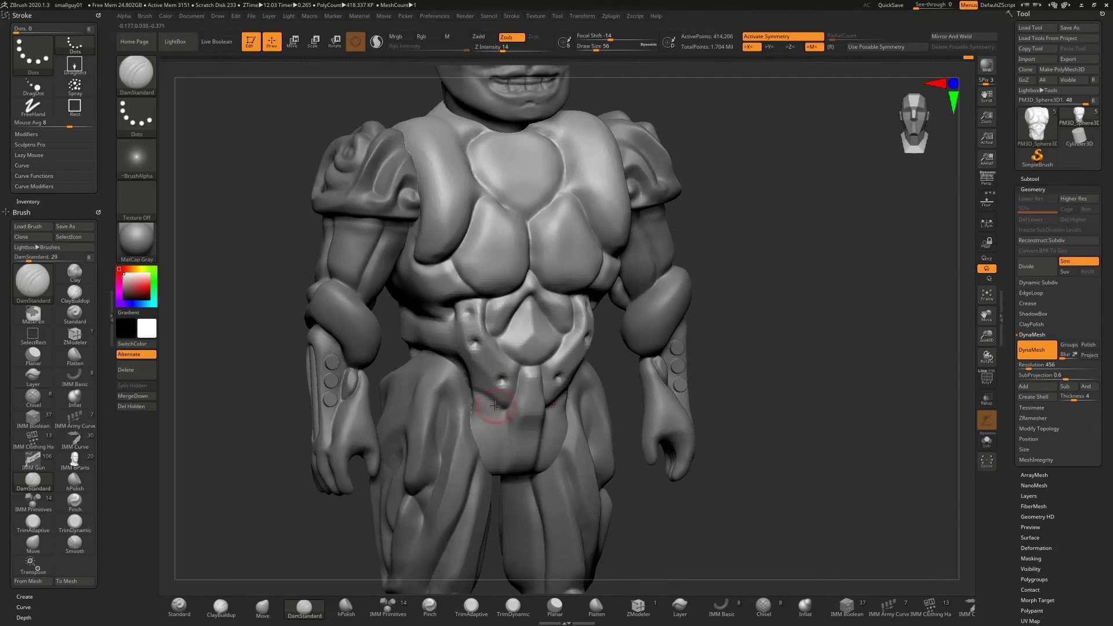
{"action": "mouse_move", "coordinate": [492, 403]}
{"action": "left_mouse_down"}
{"action": "mouse_move", "coordinate": [502, 408]}
{"action": "mouse_move", "coordinate": [516, 390]}
{"action": "left_mouse_up"}
{"action": "mouse_move", "coordinate": [722, 278]}
{"action": "left_mouse_down", "text": "alt"}
{"action": "mouse_move", "coordinate": [725, 217]}
{"action": "mouse_move", "coordinate": [690, 220]}
{"action": "left_mouse_up", "text": "alt"}
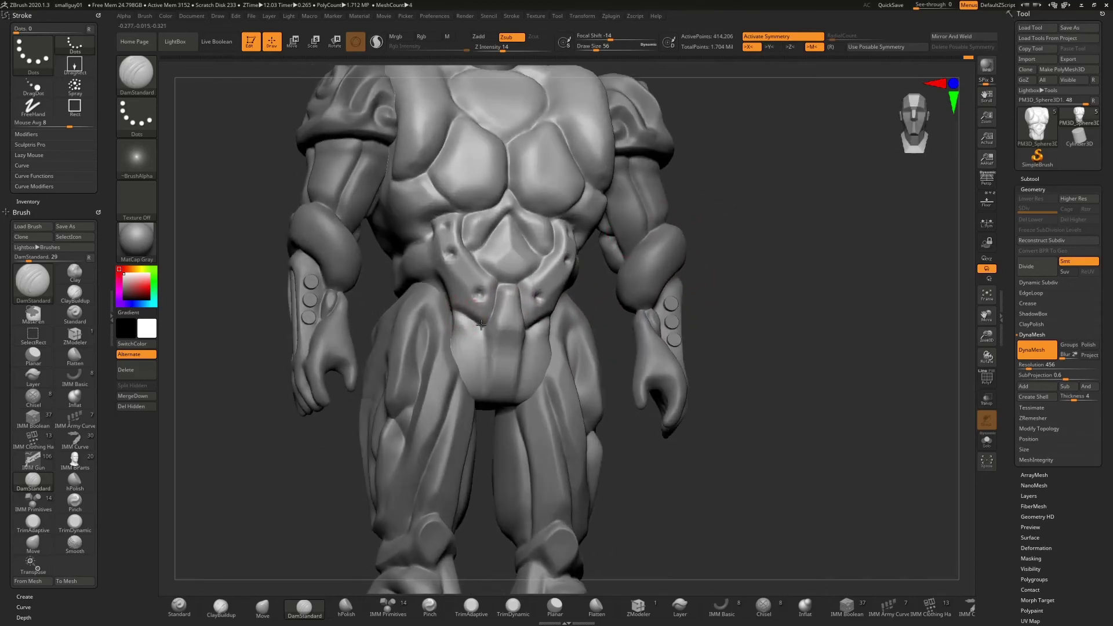
{"action": "left_click_drag", "start_coordinate": [611, 323], "coordinate": [442, 311]}
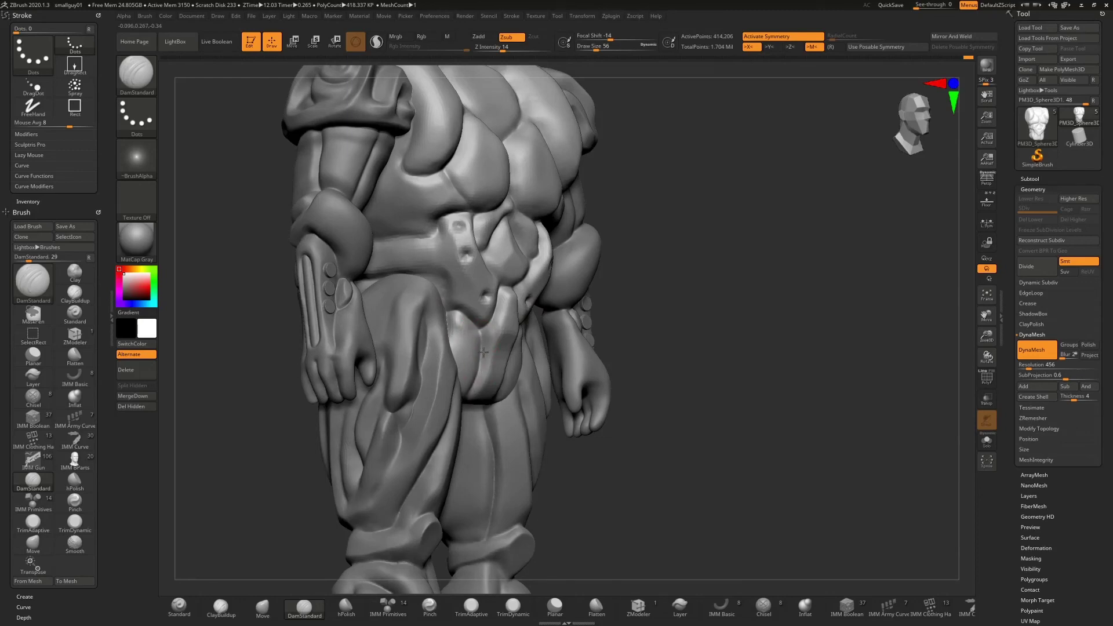
{"action": "left_click_drag", "start_coordinate": [483, 352], "coordinate": [473, 402]}
{"action": "left_click_drag", "start_coordinate": [716, 267], "coordinate": [689, 165]}
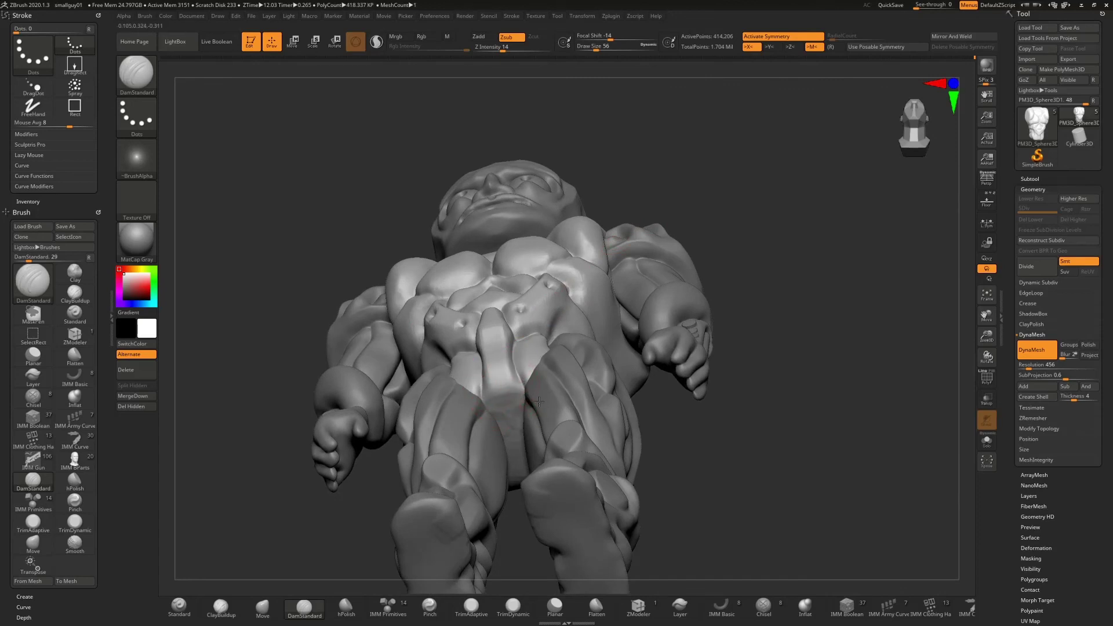
{"action": "left_click_drag", "start_coordinate": [672, 166], "coordinate": [670, 256]}
- Deepen the groove along the side waist band and tighten the abdominal plate's edges and dimples with the Pinch brush
{"action": "left_click_drag", "start_coordinate": [611, 297], "coordinate": [550, 289]}
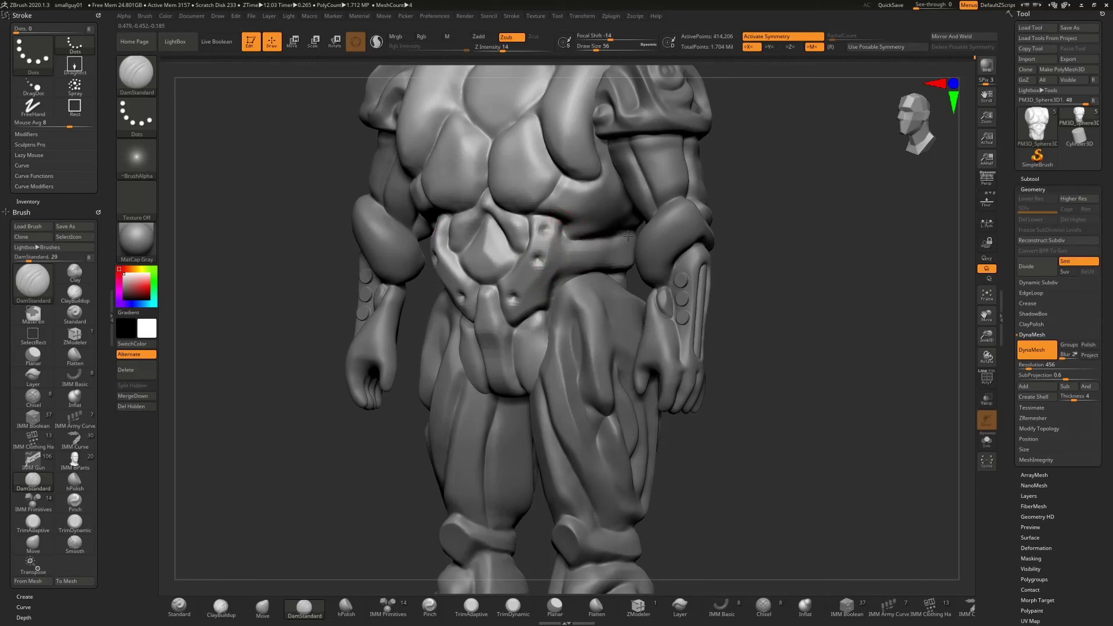
{"action": "left_click_drag", "start_coordinate": [628, 236], "coordinate": [618, 233]}
{"action": "mouse_move", "coordinate": [529, 256]}
{"action": "left_mouse_down", "text": "shift"}
{"action": "mouse_move", "coordinate": [522, 294]}
{"action": "mouse_move", "coordinate": [539, 290]}
{"action": "mouse_move", "coordinate": [555, 261]}
{"action": "left_mouse_up", "text": "shift"}
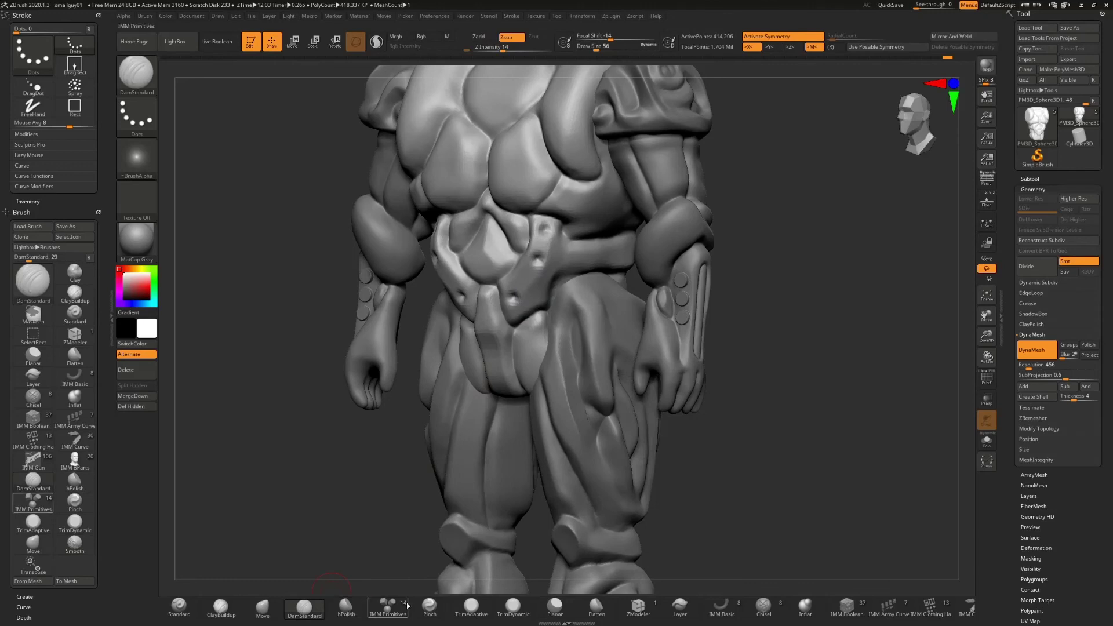
{"action": "left_click", "coordinate": [430, 606]}
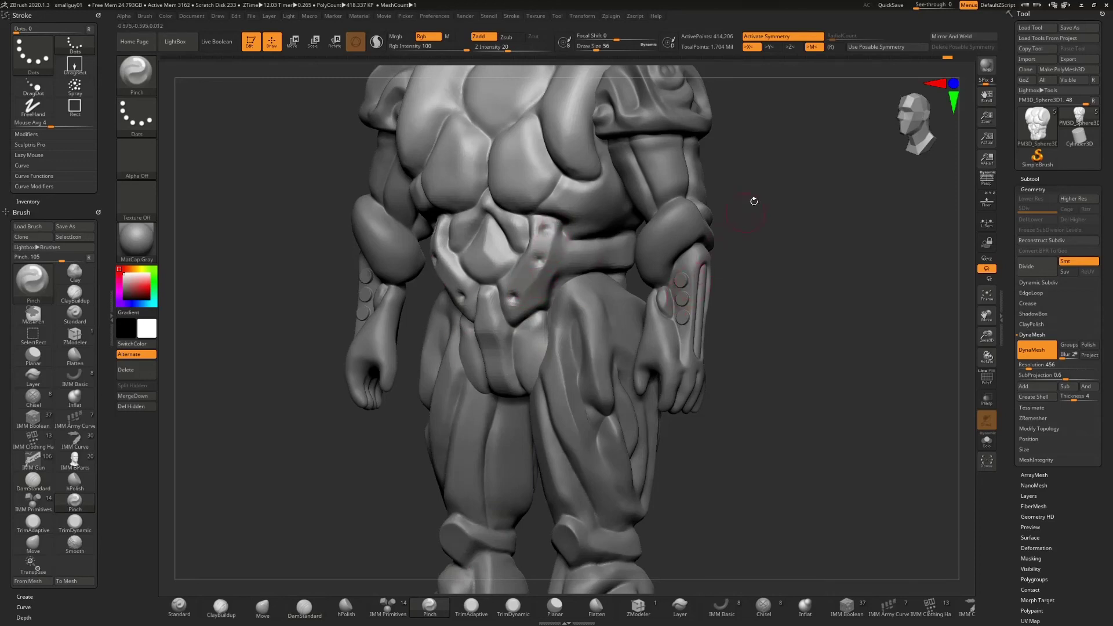
{"action": "mouse_move", "coordinate": [754, 202]}
{"action": "left_mouse_down", "text": "shift"}
{"action": "mouse_move", "coordinate": [531, 245]}
{"action": "mouse_move", "coordinate": [510, 280]}
{"action": "left_mouse_up", "text": "shift"}
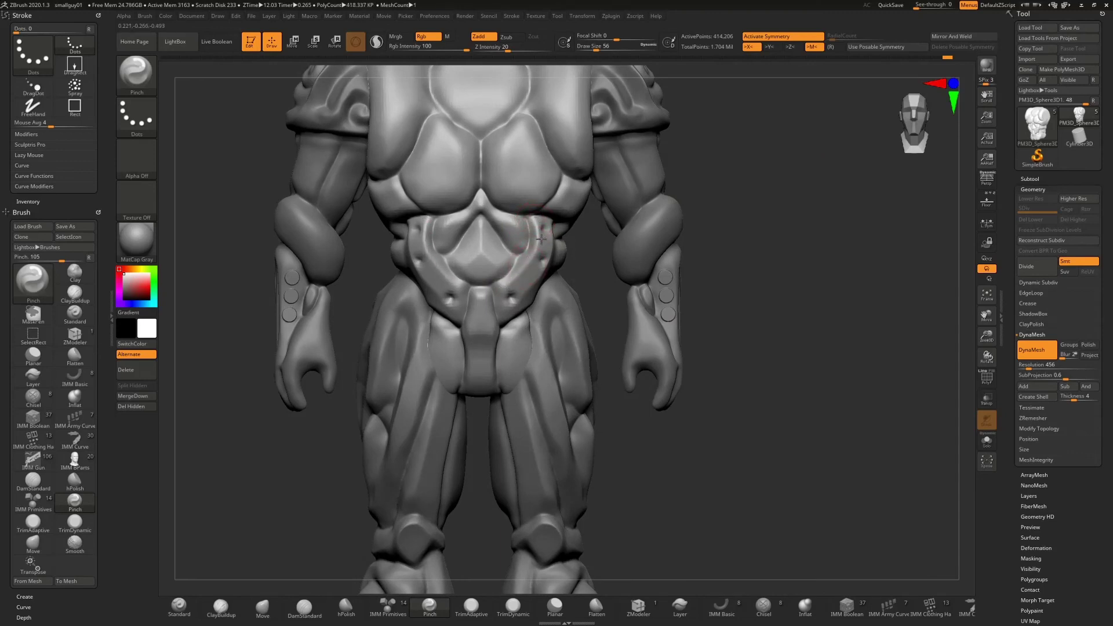
- Examine the whole figure from the front and at a three-quarter angle, including at a reduced view size
{"action": "left_click_drag", "start_coordinate": [795, 259], "coordinate": [748, 356], "text": "alt"}
{"action": "left_click_drag", "start_coordinate": [757, 281], "coordinate": [758, 181], "text": "alt"}
{"action": "left_click_drag", "start_coordinate": [672, 261], "coordinate": [698, 269]}
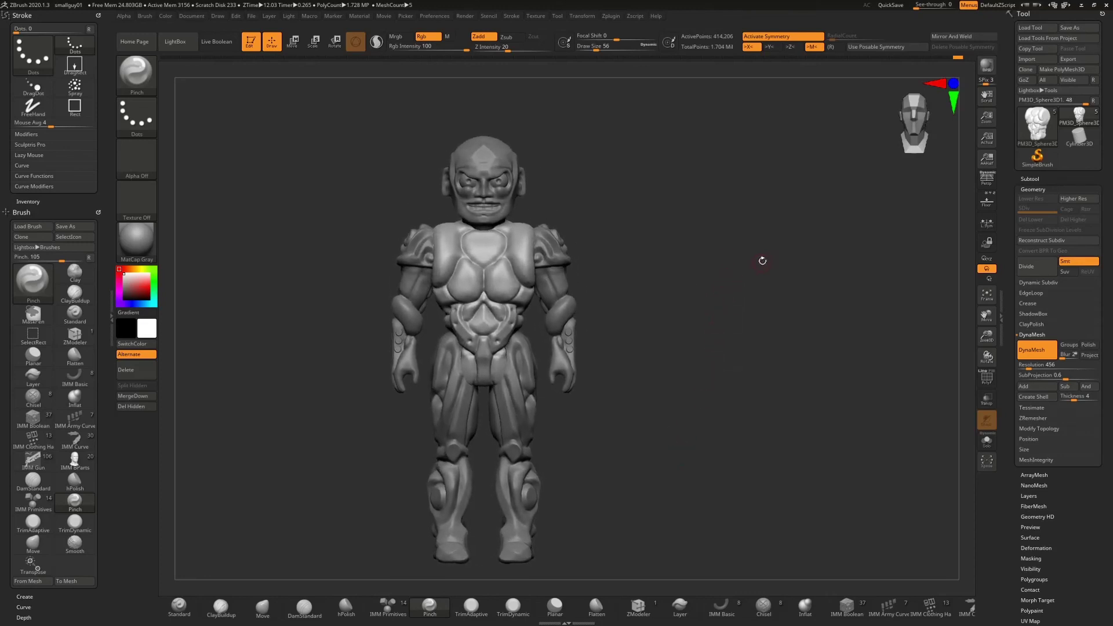
{"action": "left_click_drag", "start_coordinate": [746, 276], "coordinate": [817, 272]}
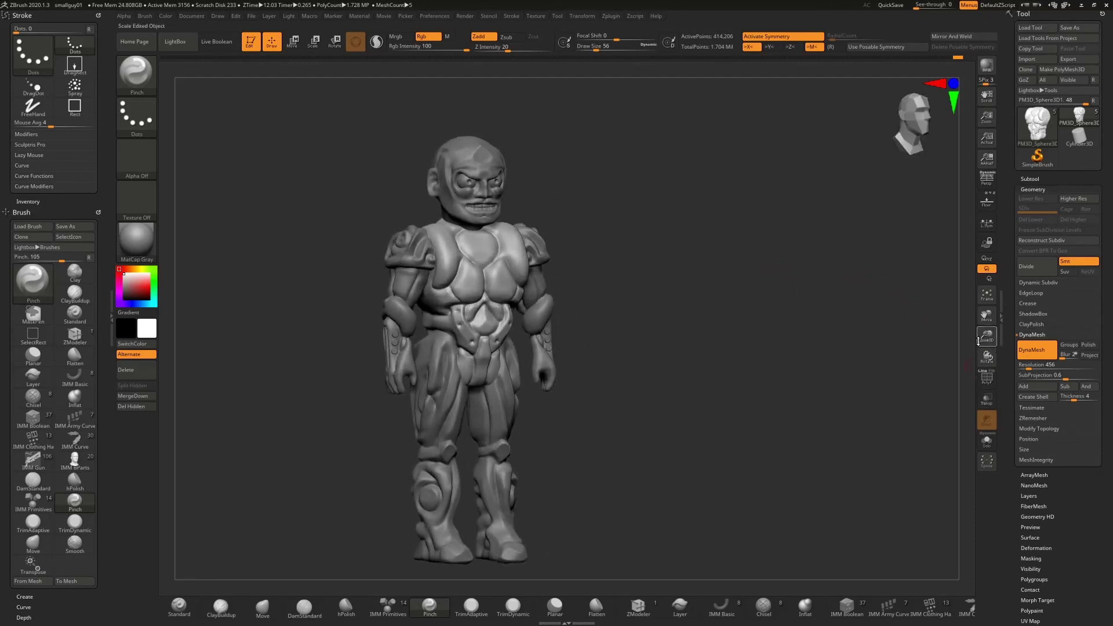
{"action": "left_click_drag", "start_coordinate": [978, 341], "coordinate": [981, 291]}
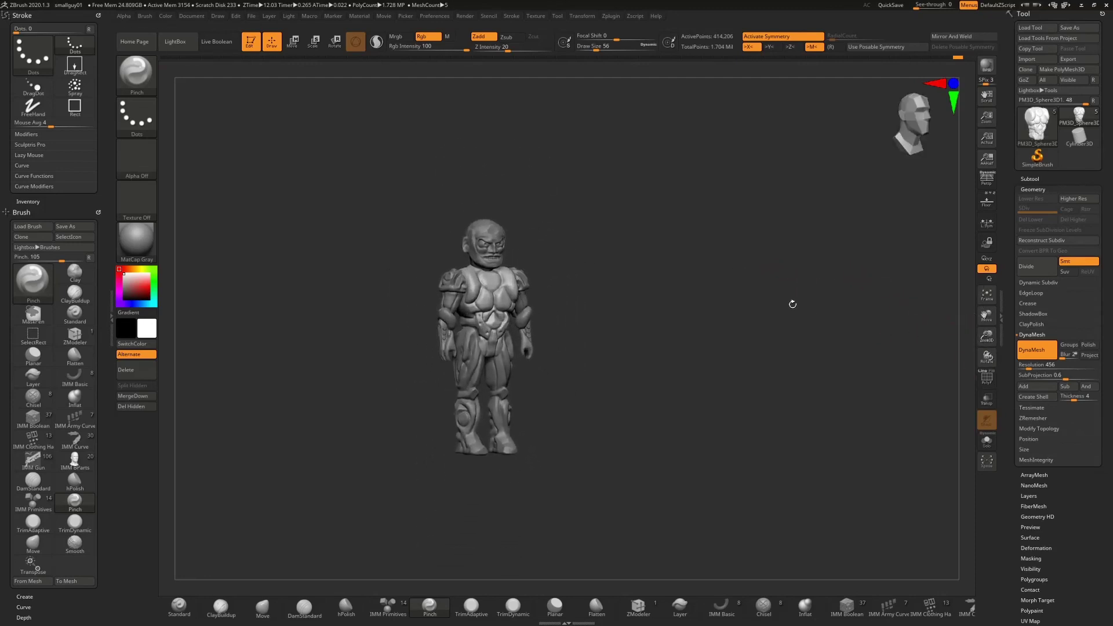
{"action": "left_click_drag", "start_coordinate": [688, 278], "coordinate": [755, 275]}
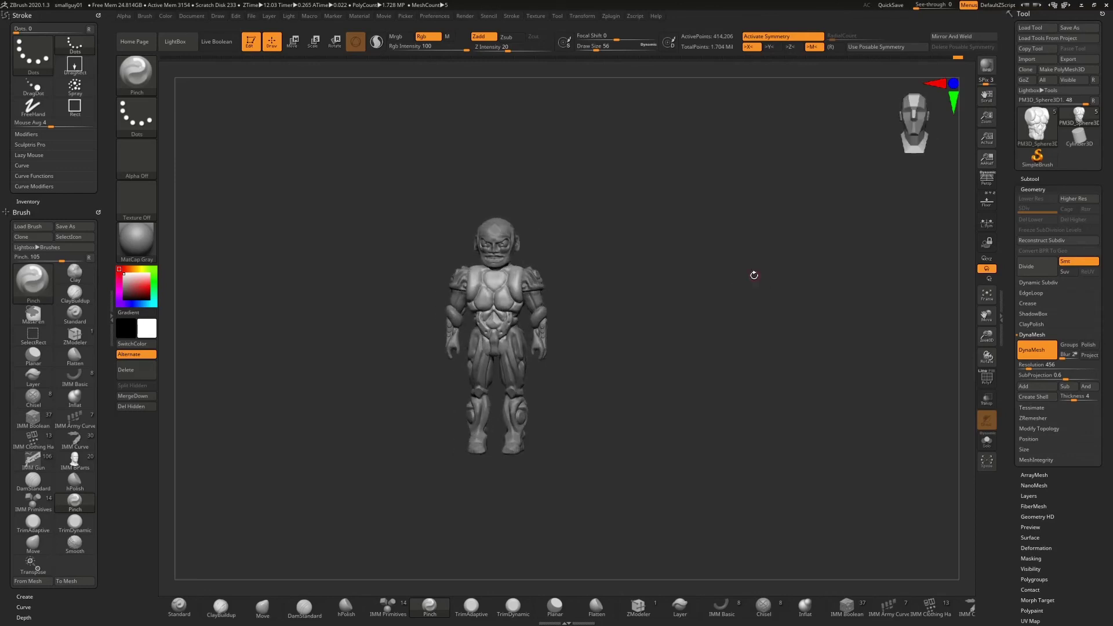